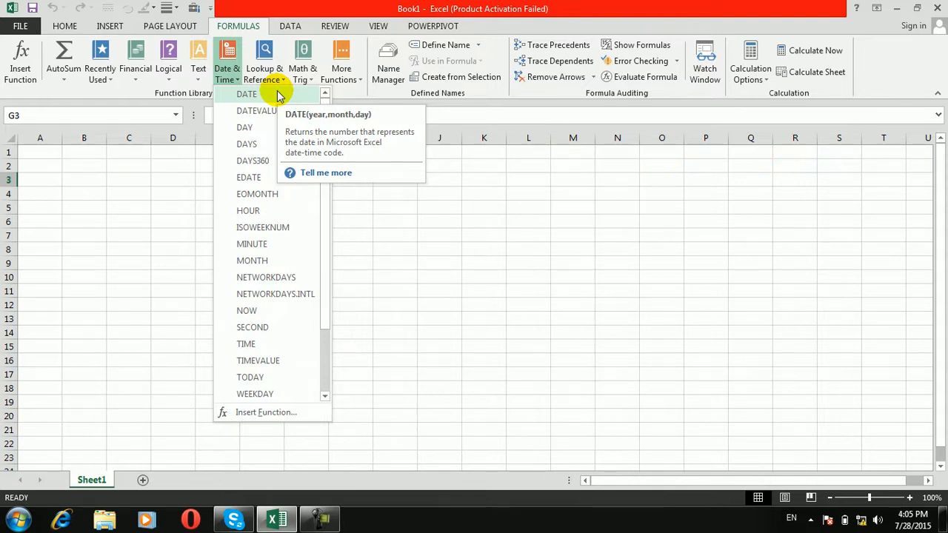
Insert a DATE function in G3 with year 2015, month 7 and day 25.
left_click(279, 96)
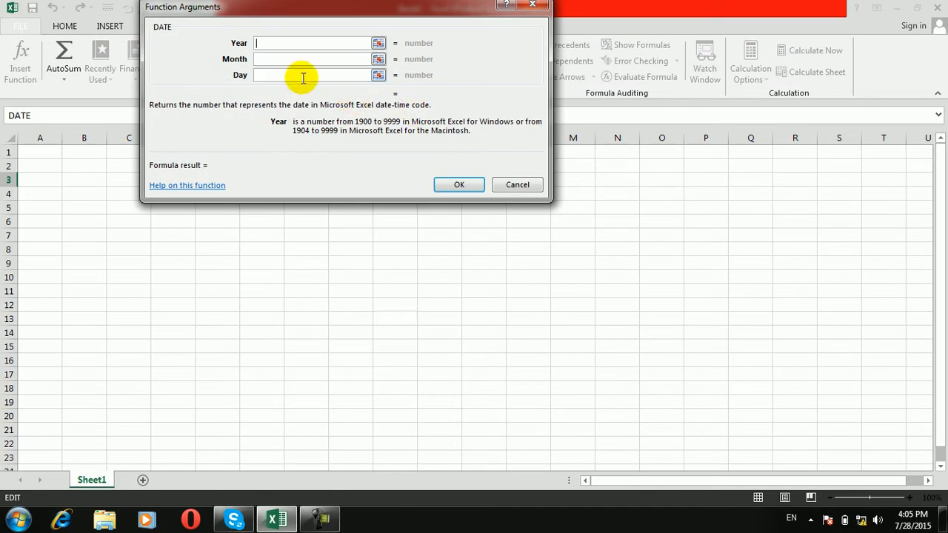
type("2015")
left_click(286, 60)
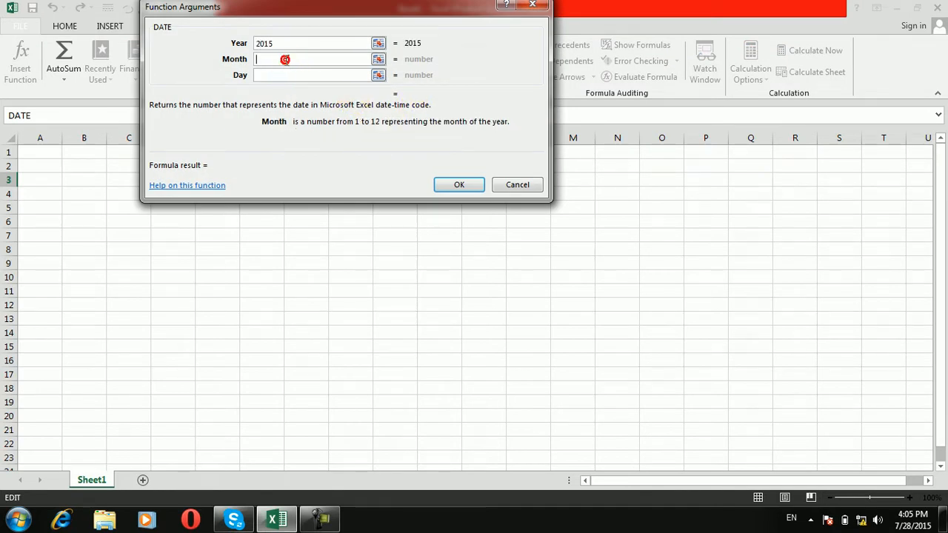
type("7")
left_click(274, 76)
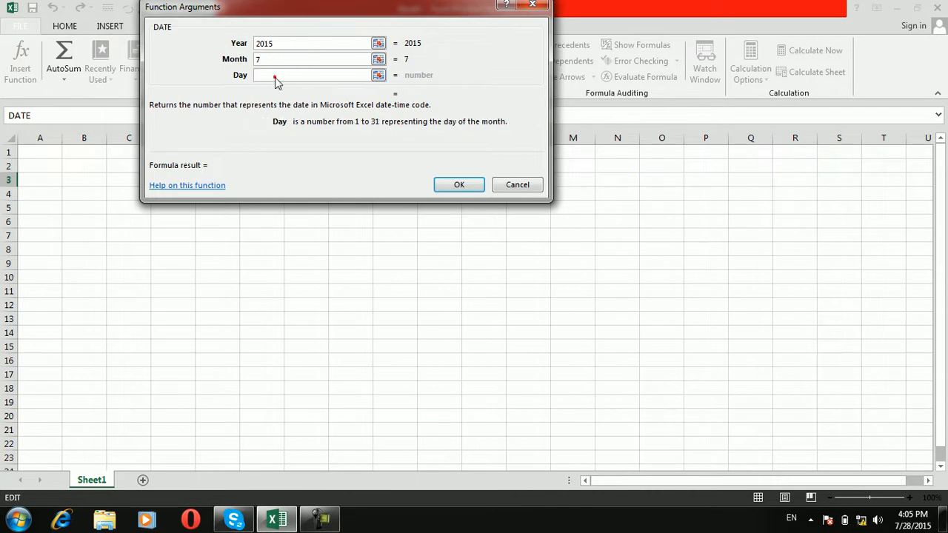
left_click(276, 76)
type("25")
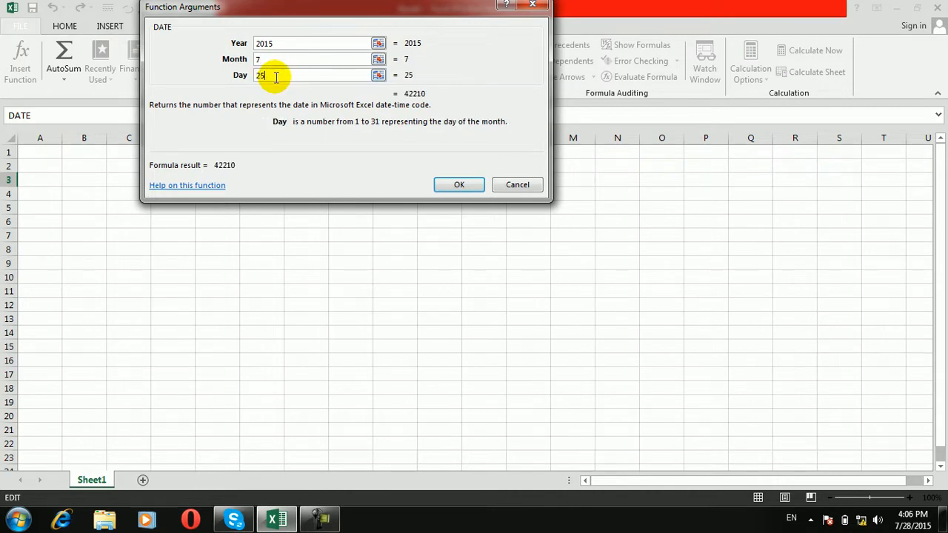
key("Return")
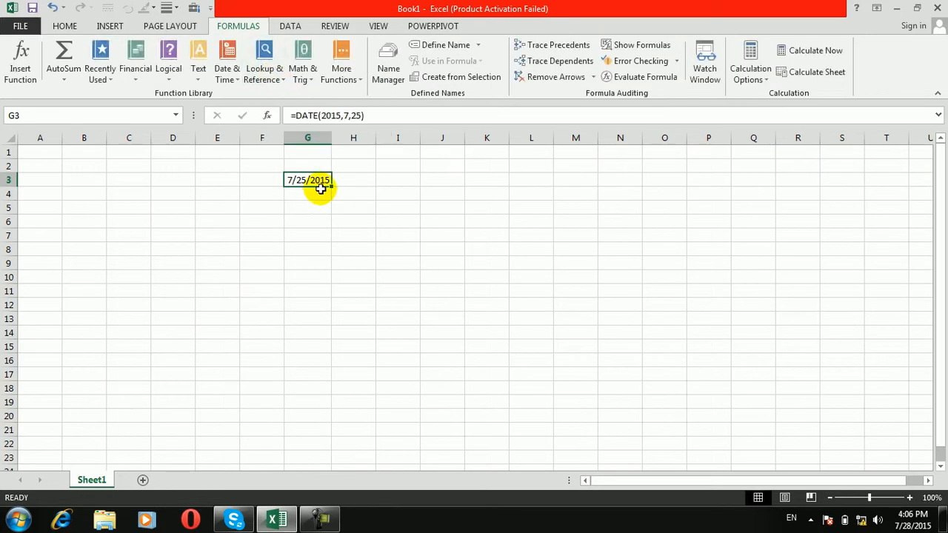
Label the date row by entering "date" in F3.
left_click(381, 228)
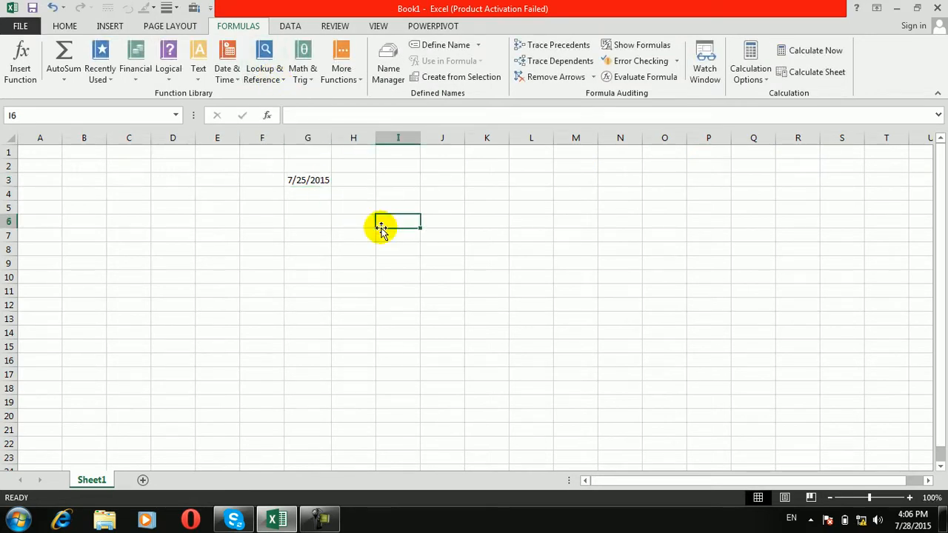
left_click(359, 185)
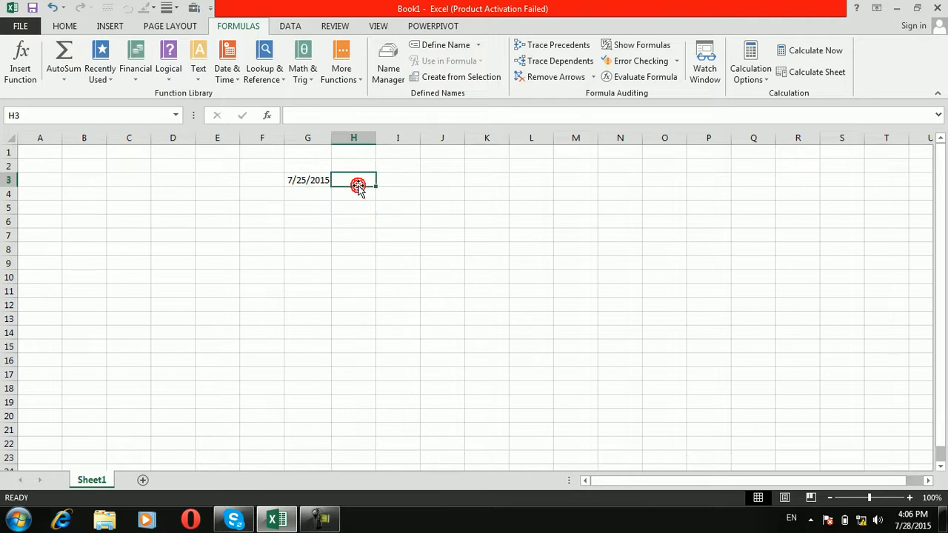
left_click(249, 176)
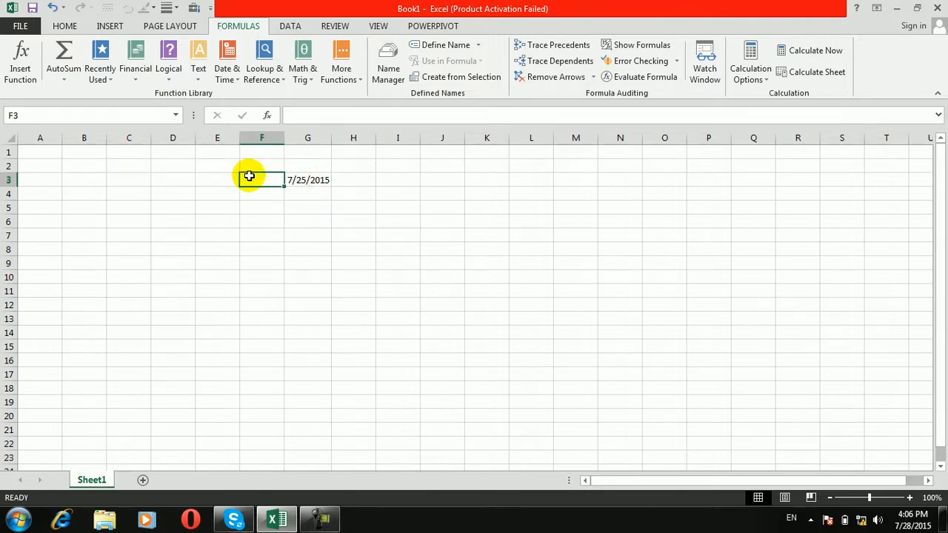
type("date")
key("Return")
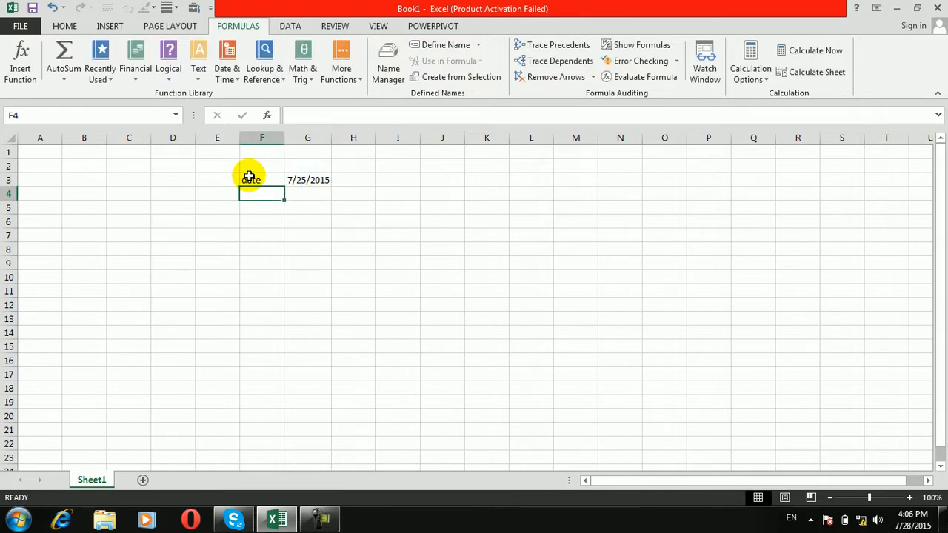
Try to enter a DATE formula in H3 with the quoted date "2000/2/2" as its only argument.
left_click(351, 180)
type("=date")
key("Tab")
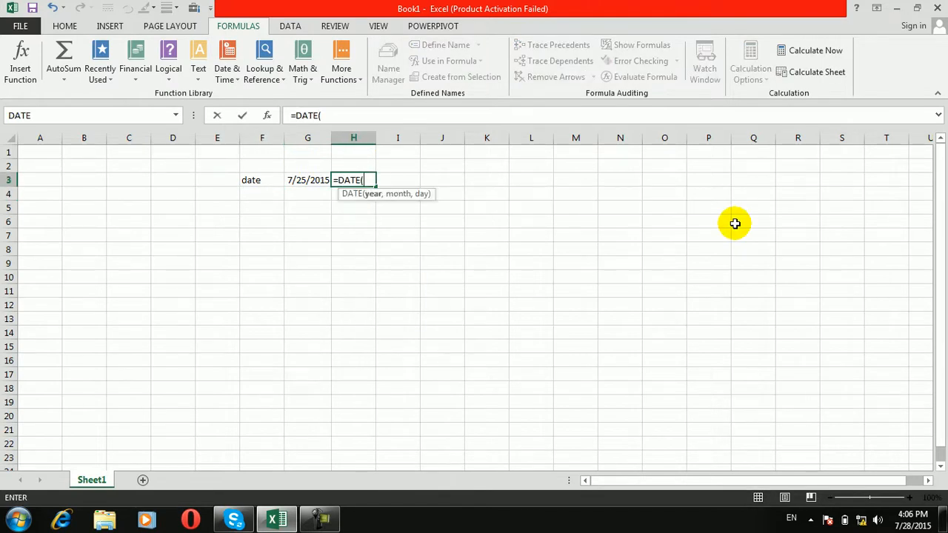
type("\"2000/2/2")
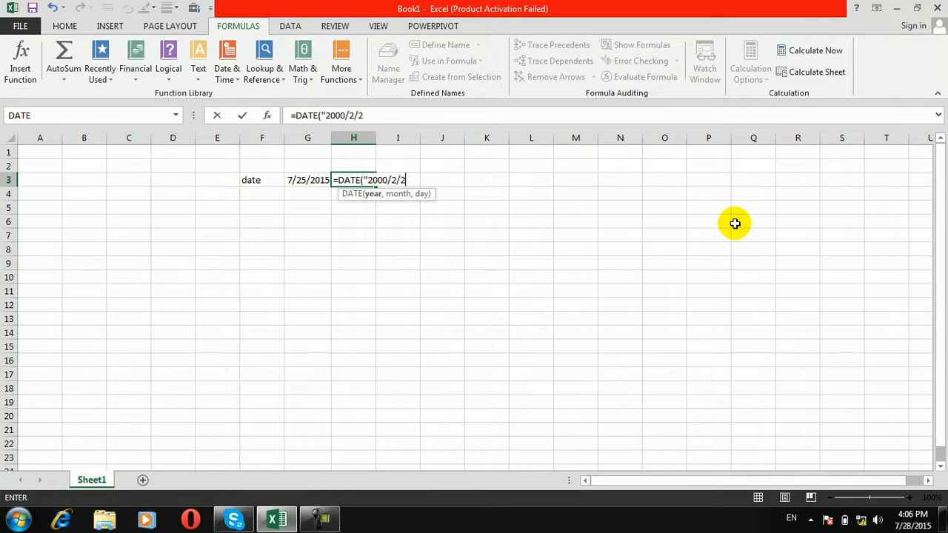
type("\"")
key("Return")
left_click(739, 230)
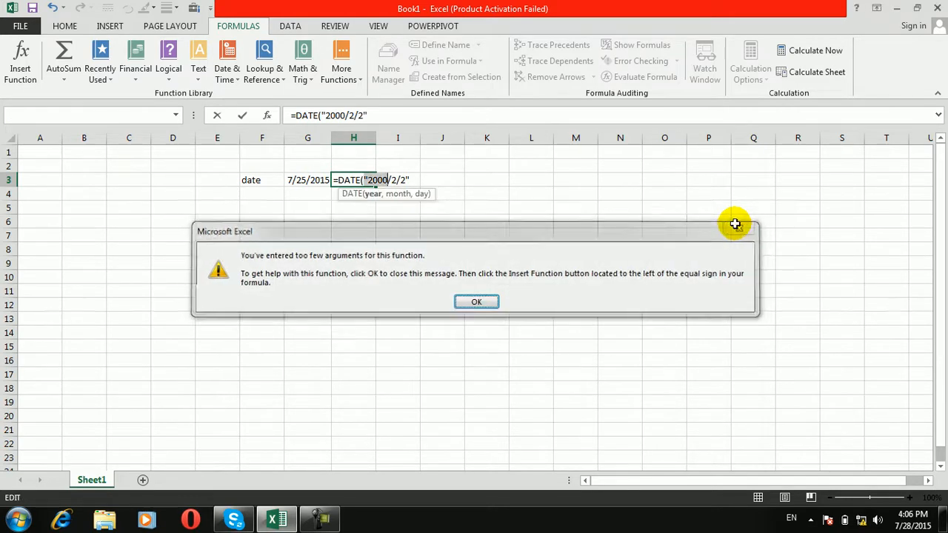
Remove both quotation marks from the DATE formula in H3 and try to enter it as =DATE(2000/2/2.
left_click(366, 179)
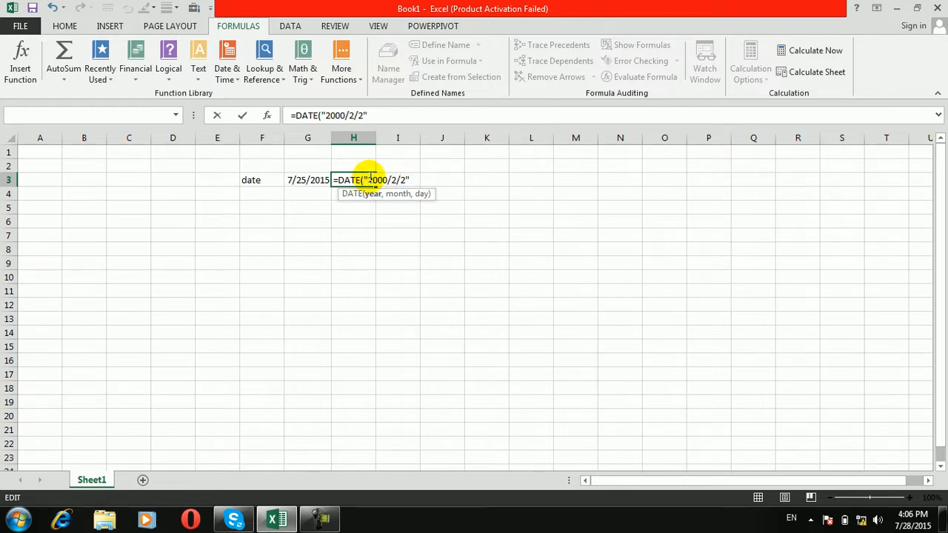
key("BackSpace")
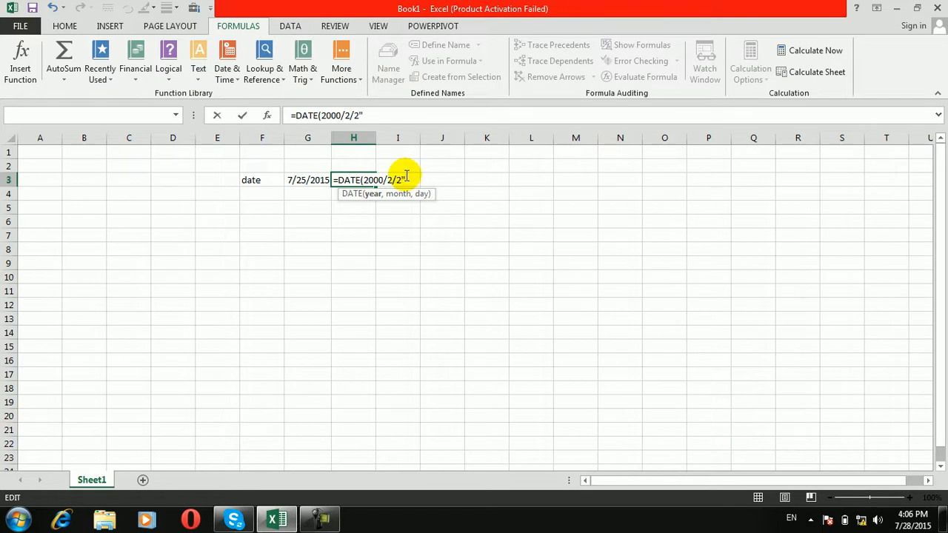
key("BackSpace")
key("Return")
key("Return")
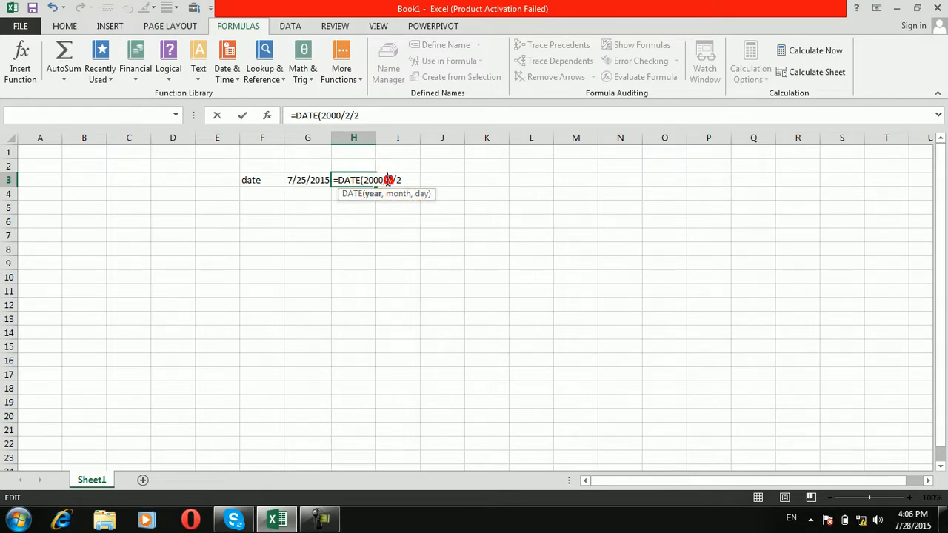
Replace the slashes in the H3 formula with commas and enter it as =DATE(2000,2,2).
left_click(386, 180)
key("BackSpace")
type(",")
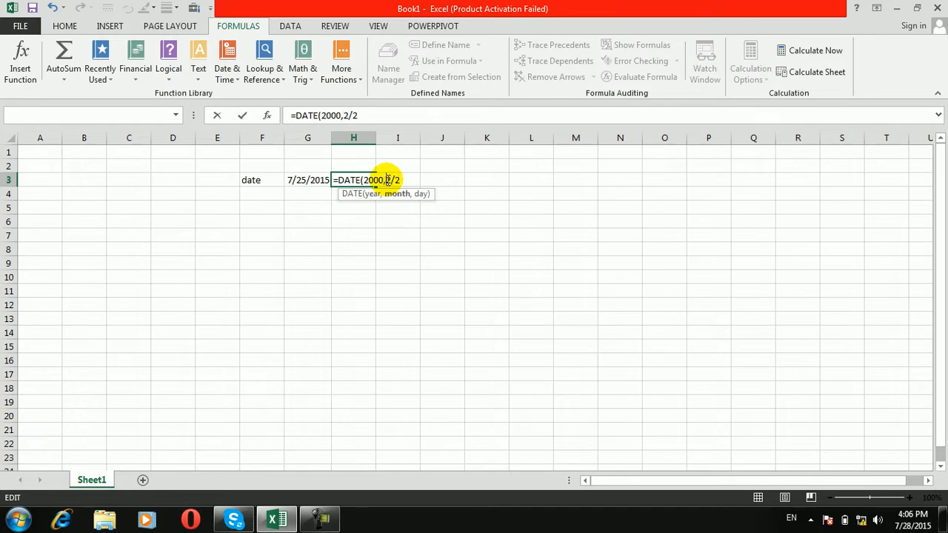
left_click(395, 180)
key("BackSpace")
type(",")
key("Return")
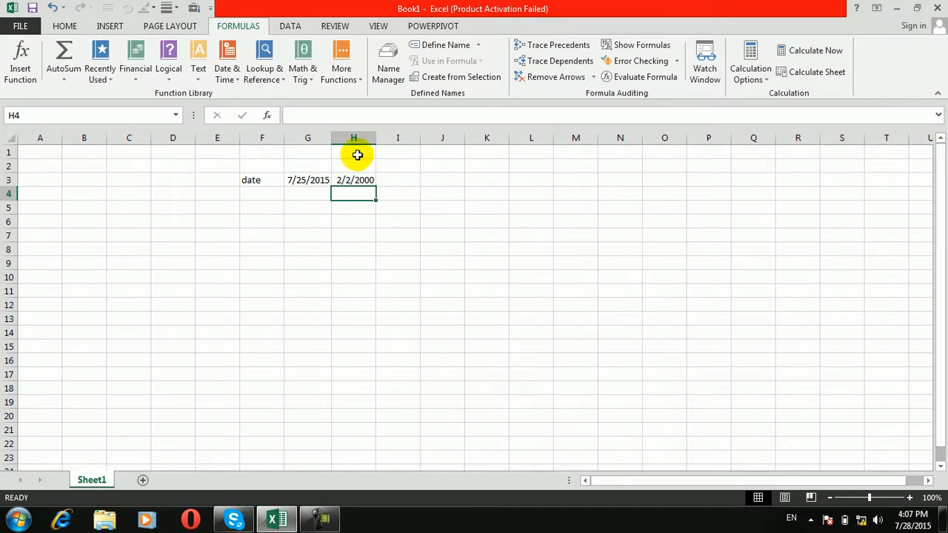
Label the next row by entering "datevalues" in F4.
left_click(227, 70)
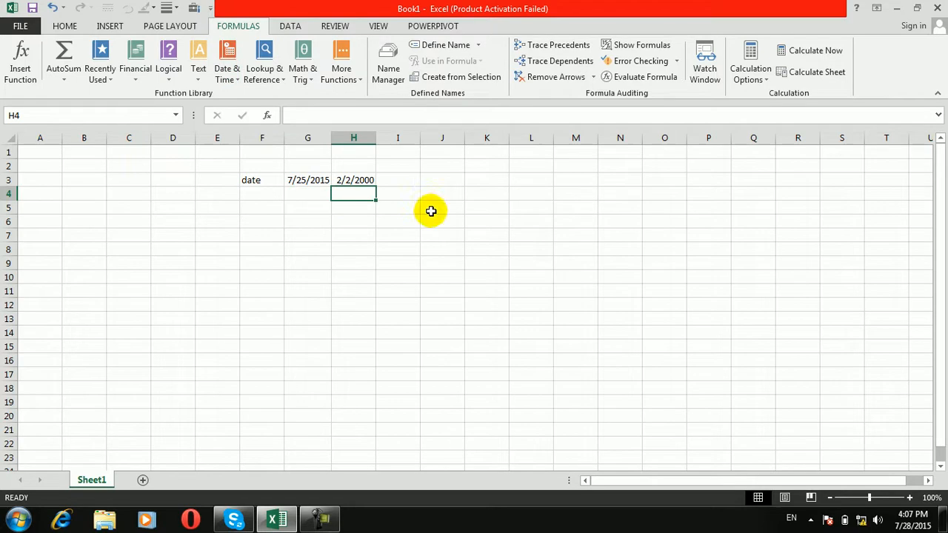
left_click(258, 193)
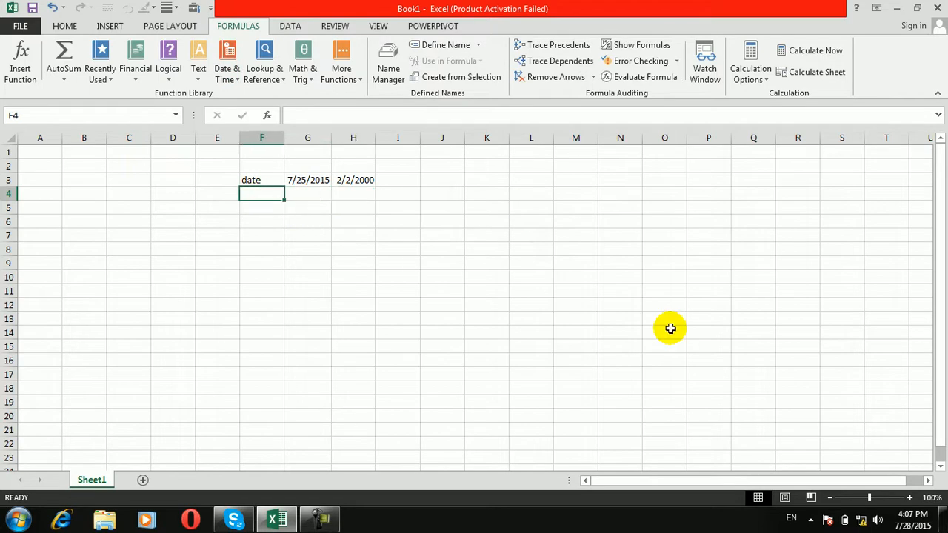
type("datevalues")
key("ctrl+Return")
key("Tab")
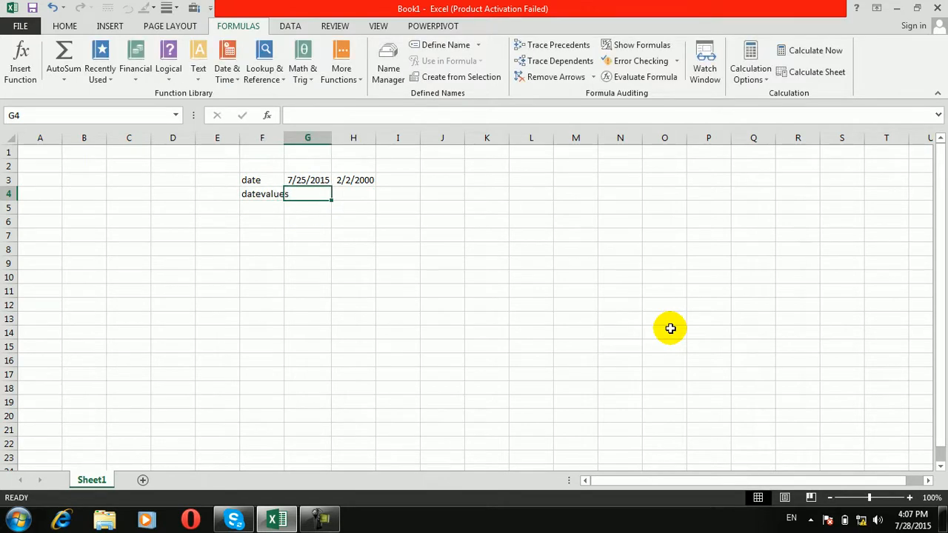
Try a DATEVALUE formula in G4 that references the date in G3.
type("=")
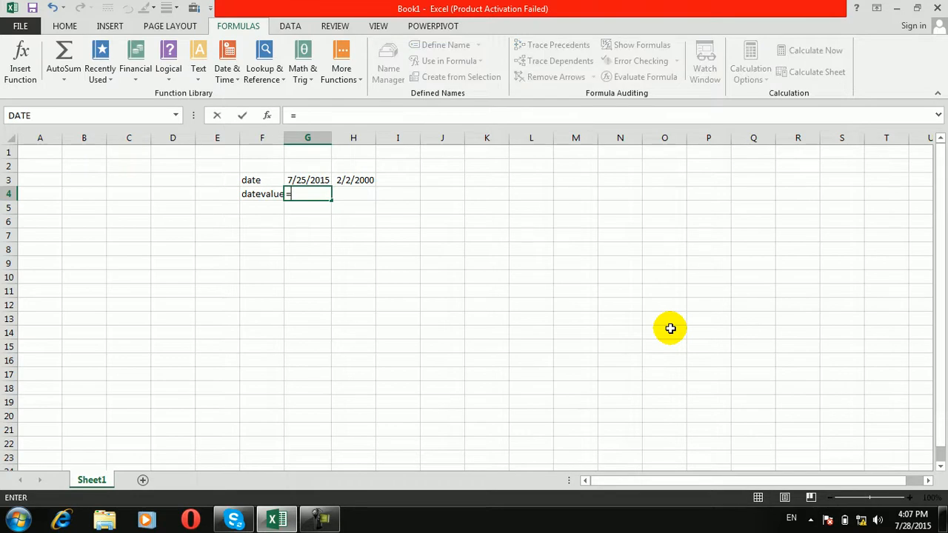
type("dat")
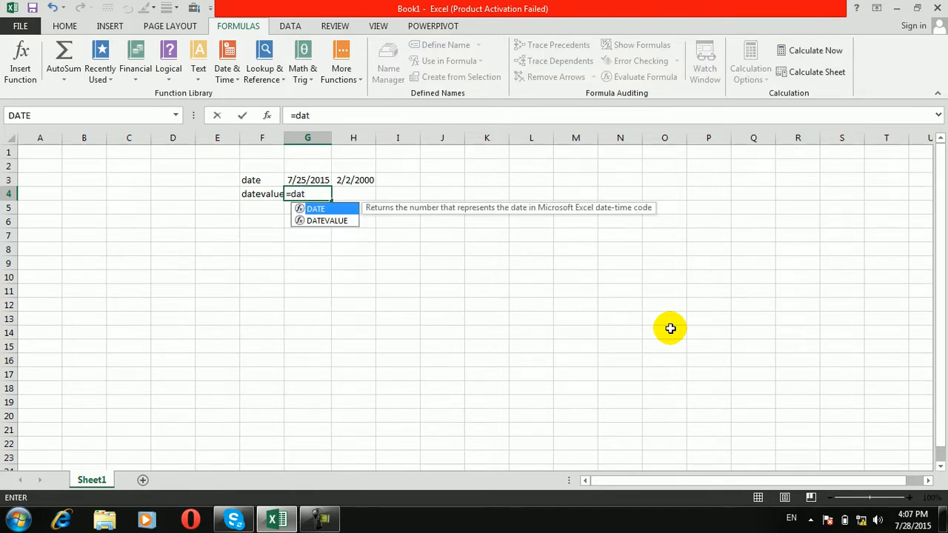
type("ev")
key("Tab")
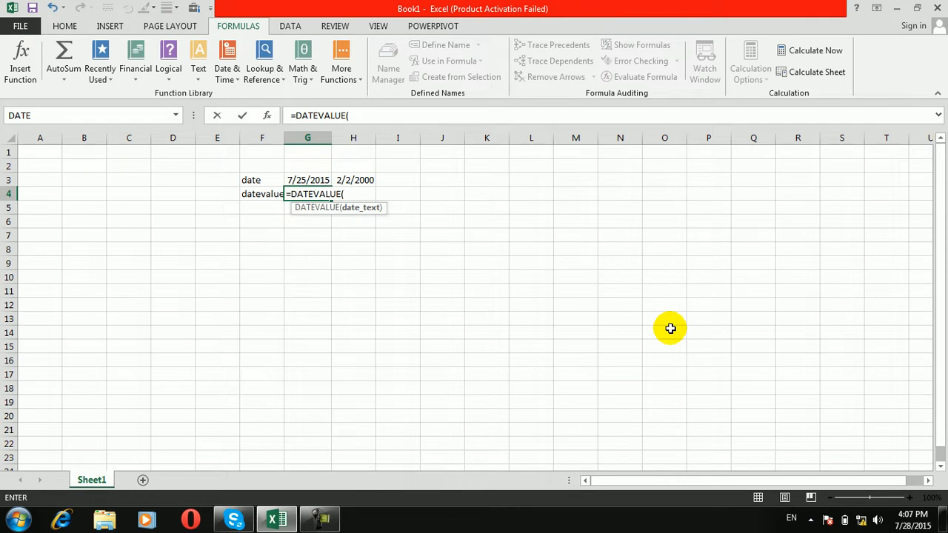
left_click(315, 180)
key("Return")
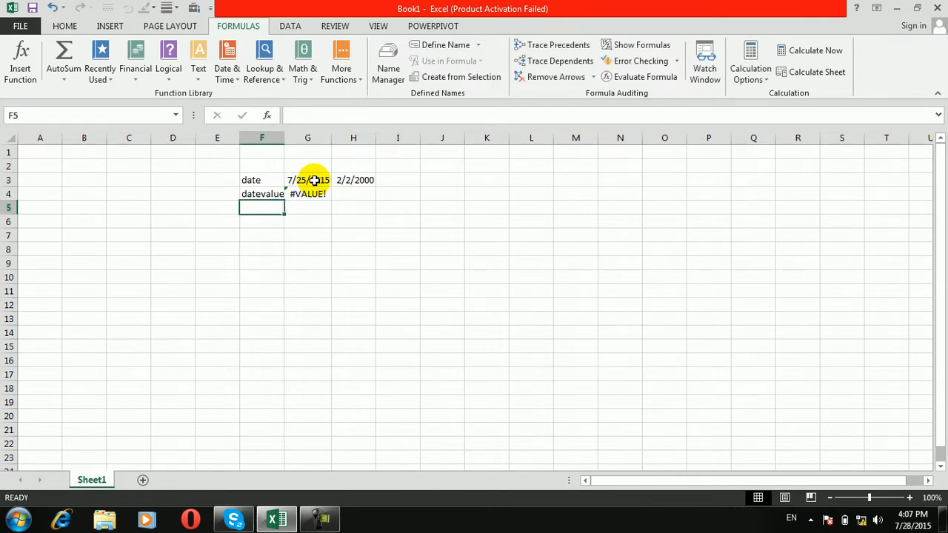
Replace the formula in G4 with =DATEVALUE("7/28/2015").
double_click(314, 192)
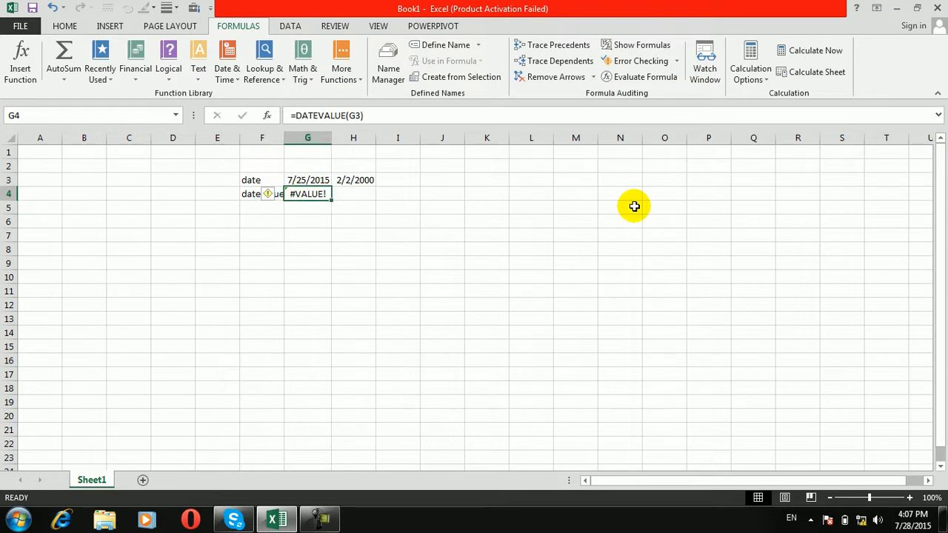
type("=date")
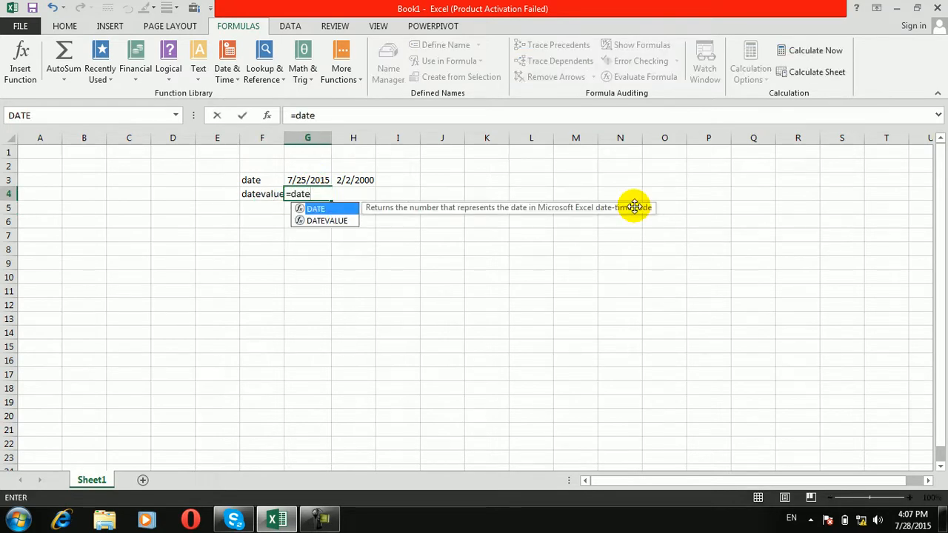
key("Down")
key("Tab")
type("\"7/28/2015\"")
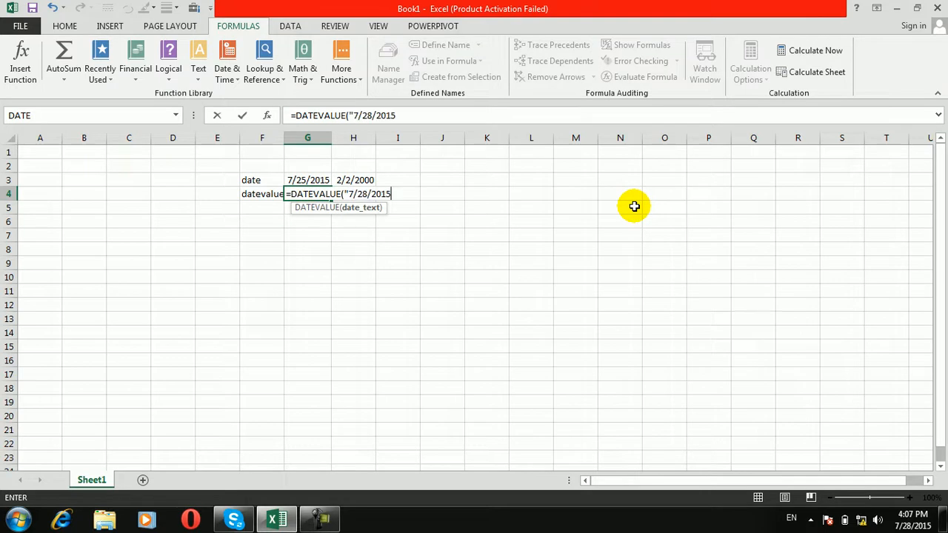
key("ctrl+Return")
key("Return")
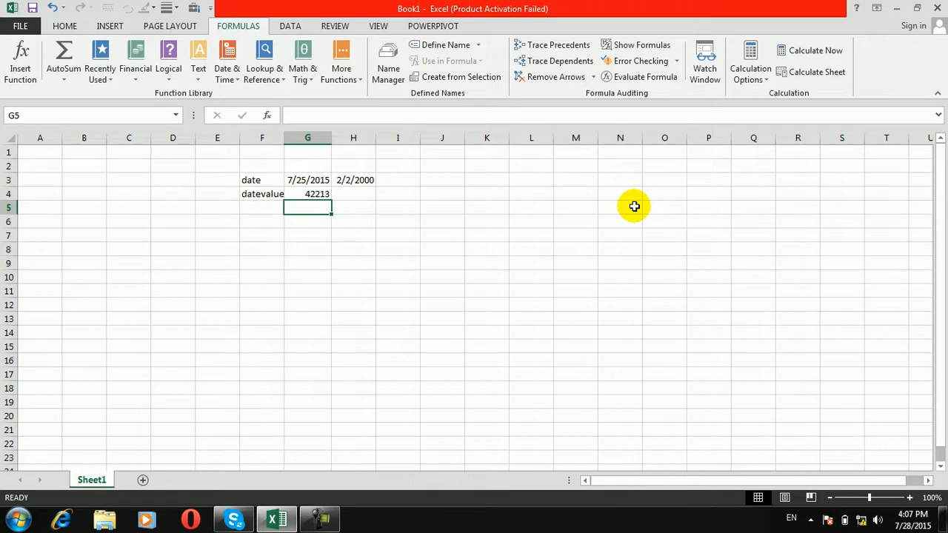
Switch the number format of G4 to Date and back to General.
key("Up")
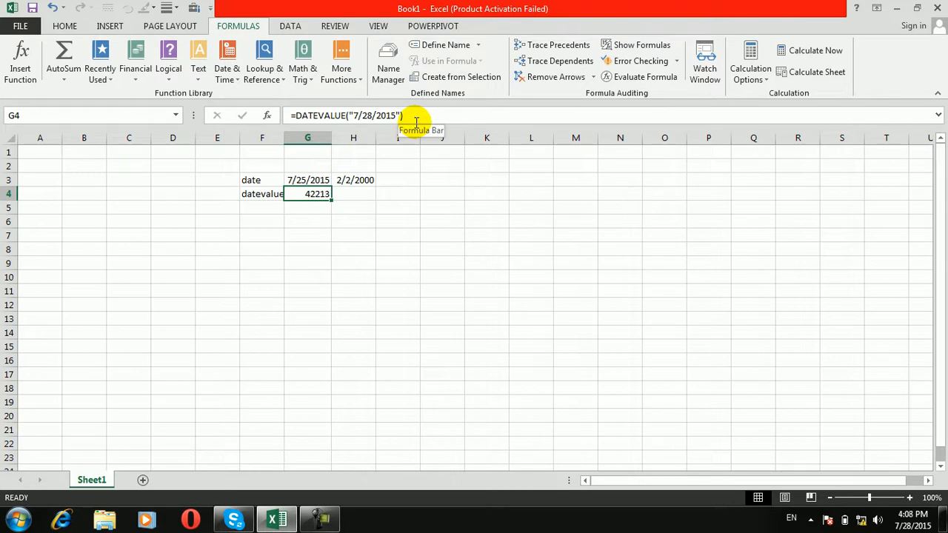
left_click(67, 26)
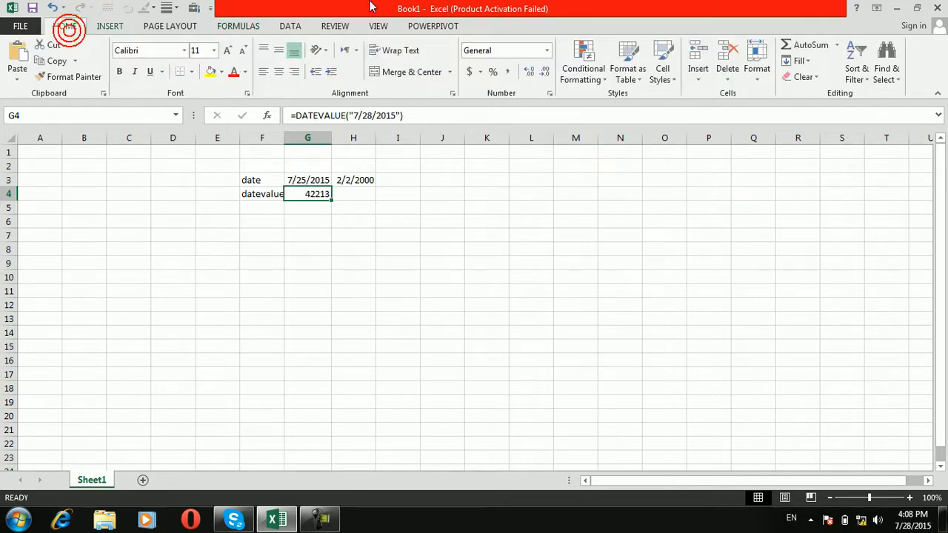
left_click(546, 51)
left_click(510, 197)
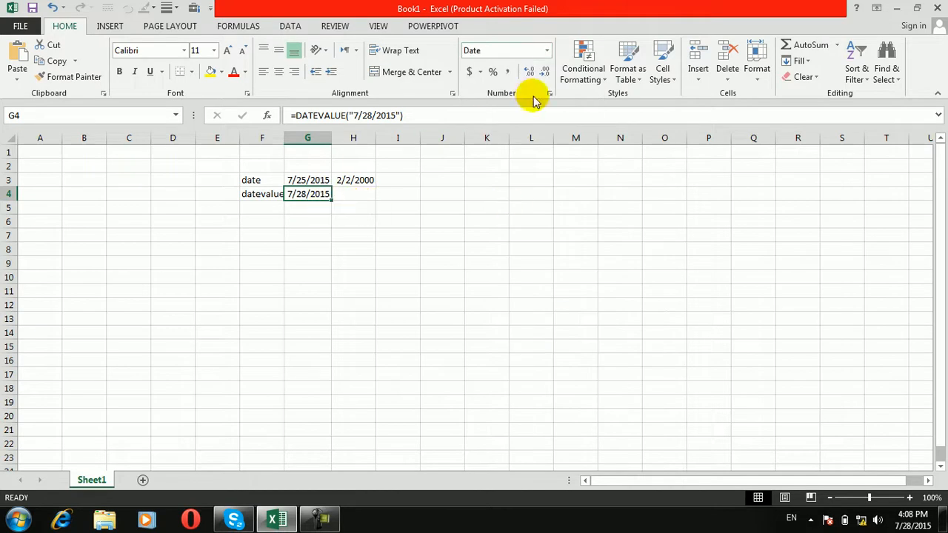
left_click(547, 50)
left_click(516, 77)
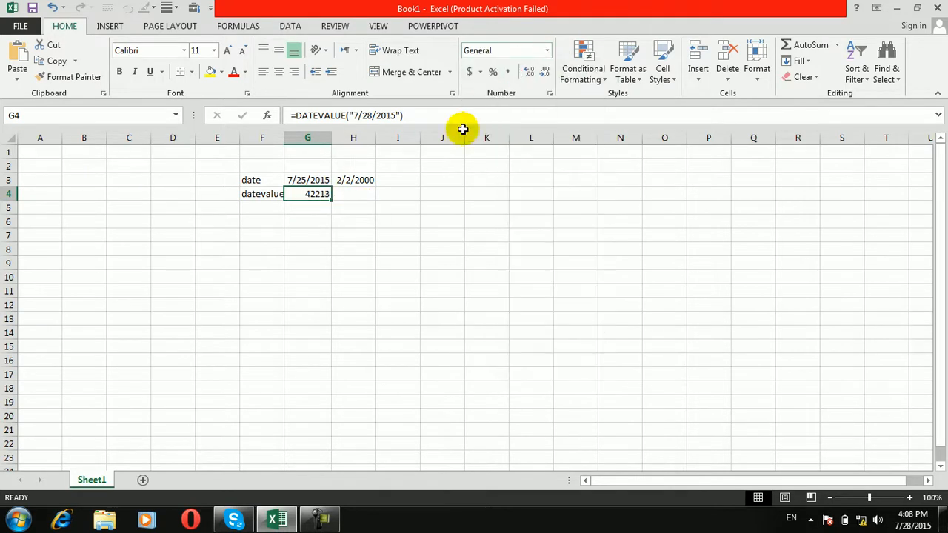
Auto-fit the width of column F to its labels and select the DATEVALUE result in G4.
left_click(369, 196)
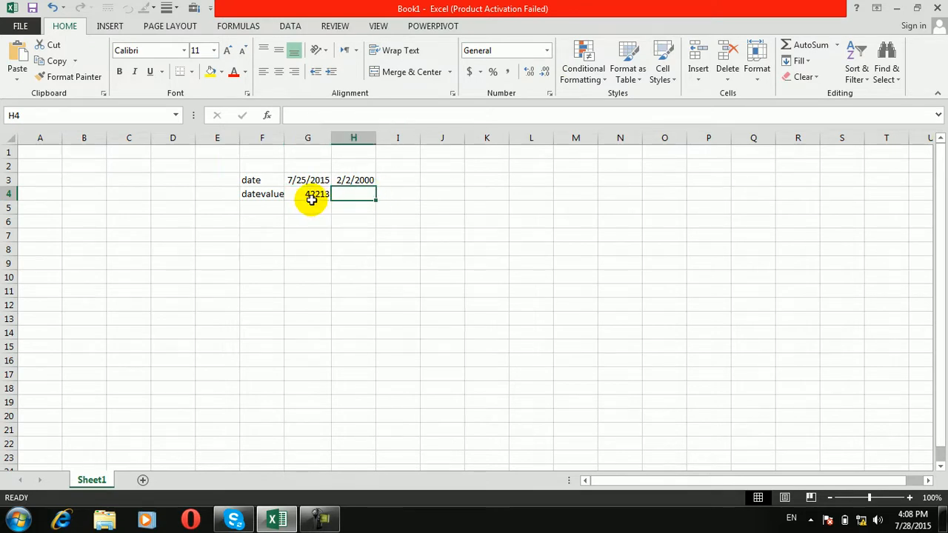
double_click(284, 138)
left_click(281, 200)
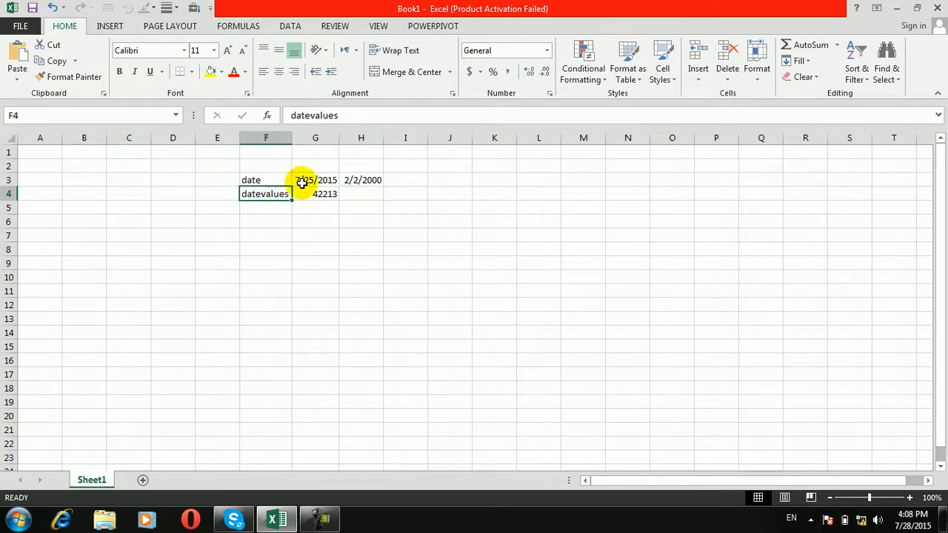
left_click(307, 194)
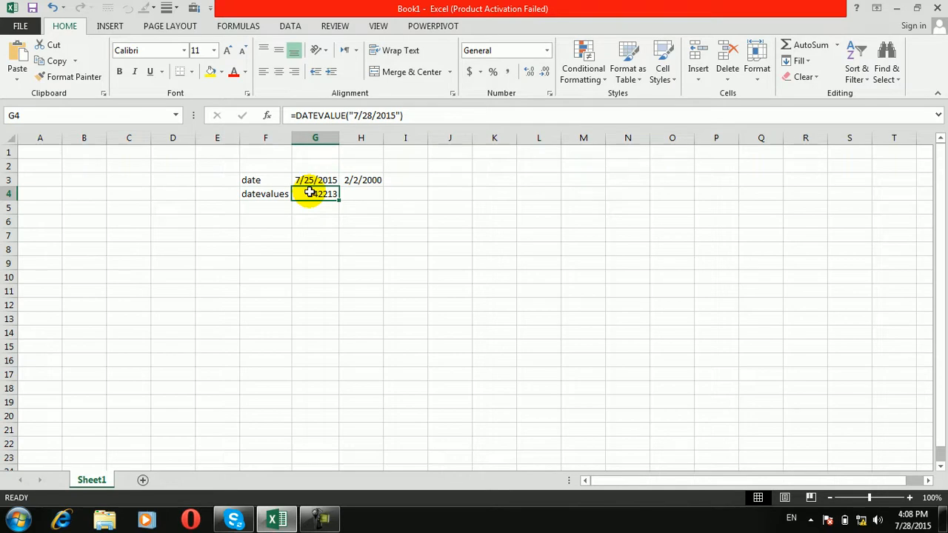
Enter a DAY formula in K2 that extracts the day from the DATEVALUE result in G4.
left_click(273, 205)
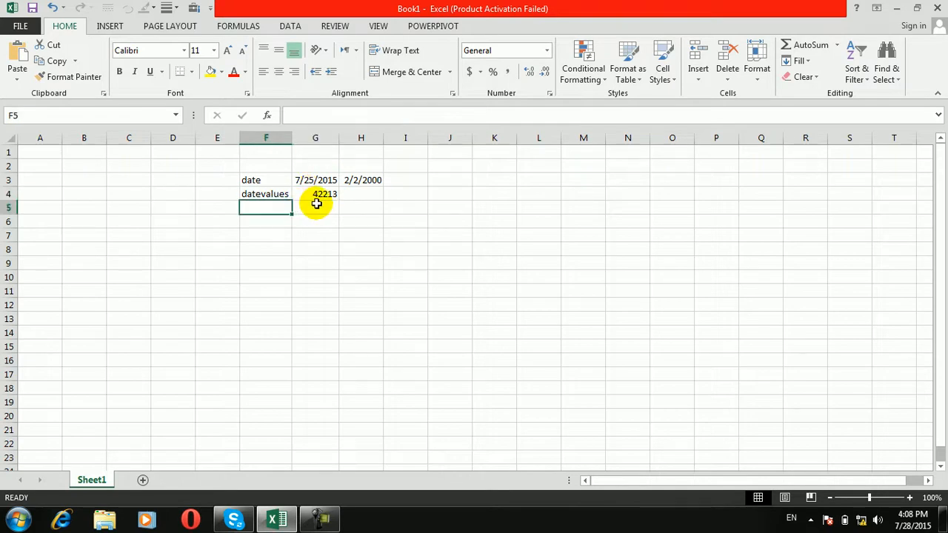
left_click(244, 26)
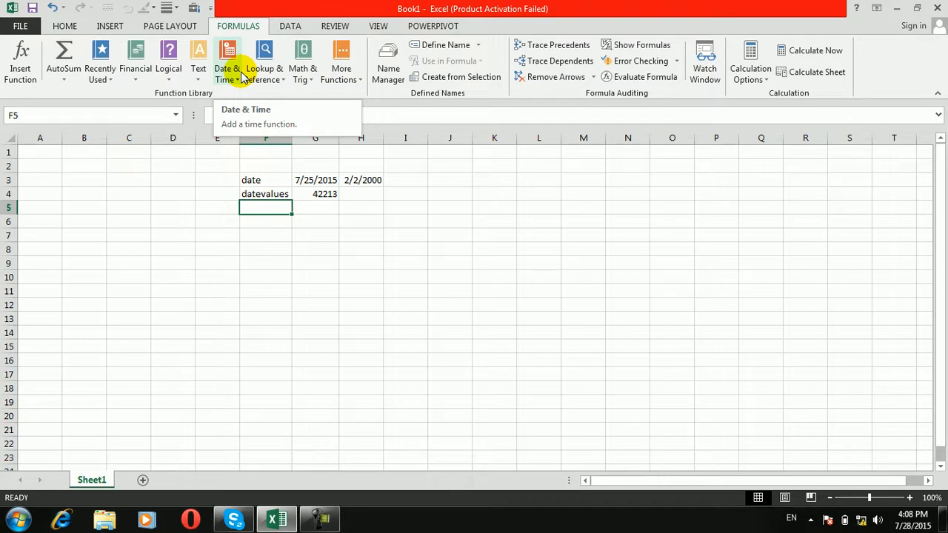
left_click(509, 169)
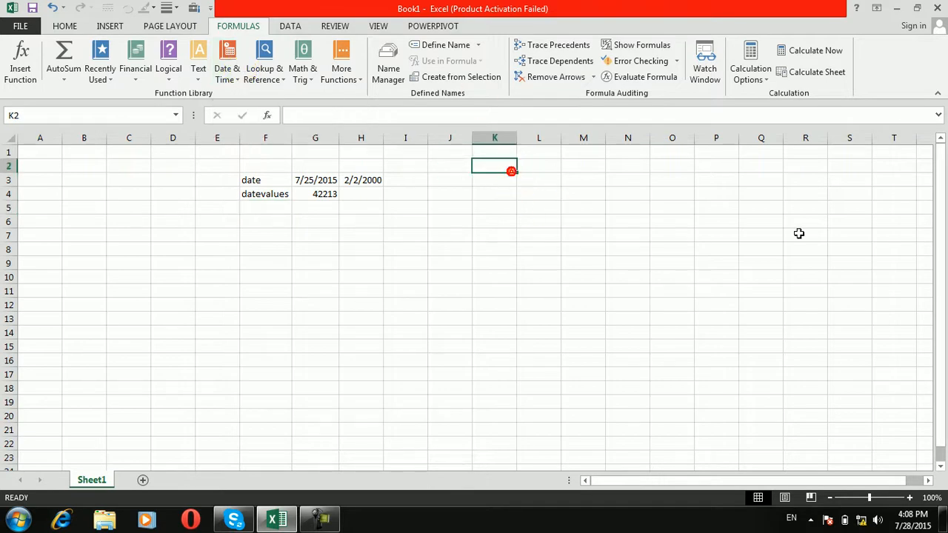
type("=day")
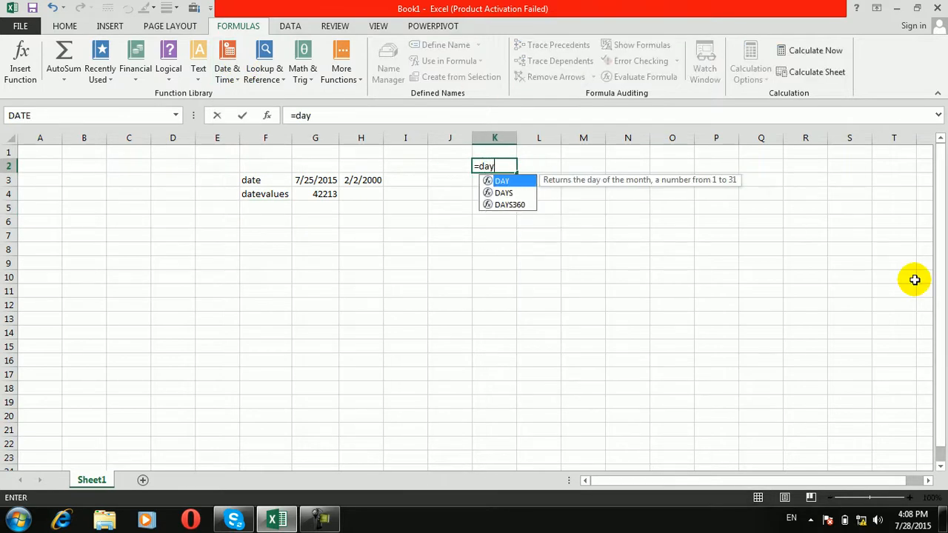
key("Tab")
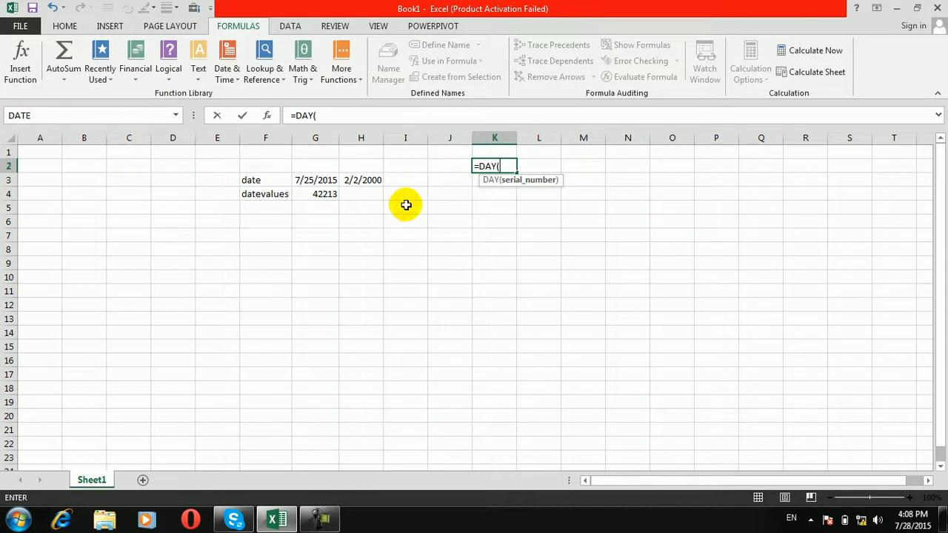
left_click(315, 194)
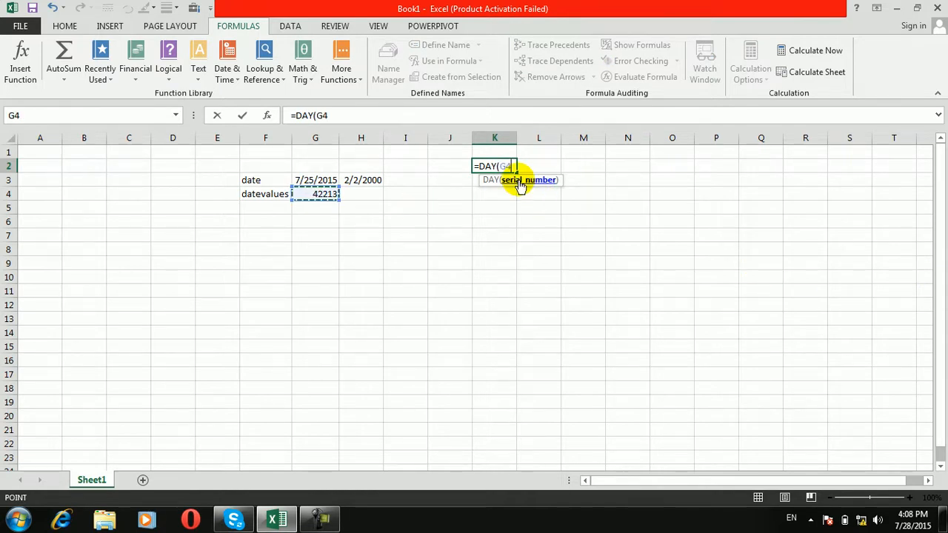
key("Return")
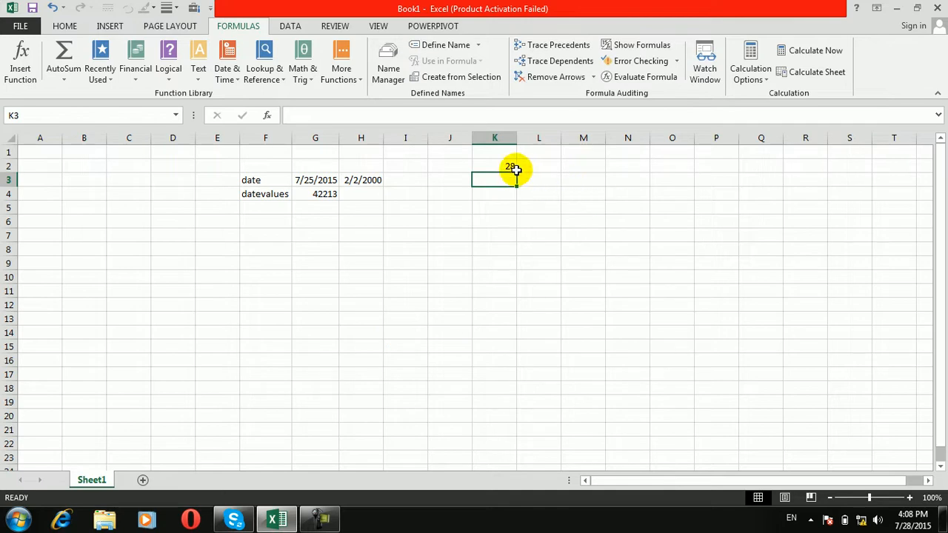
Enter a MONTH formula in K3 that references the DATEVALUE result in G4.
type("=")
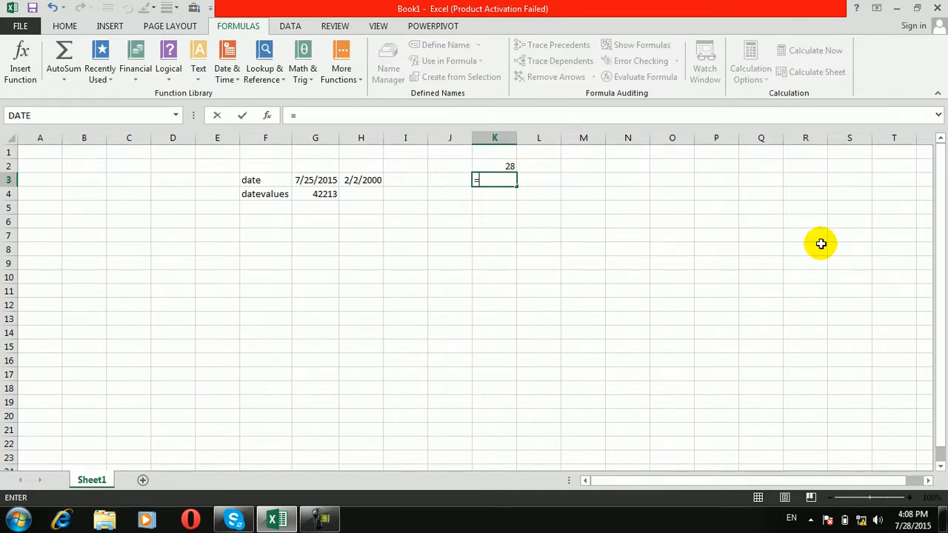
type("mon")
key("Tab")
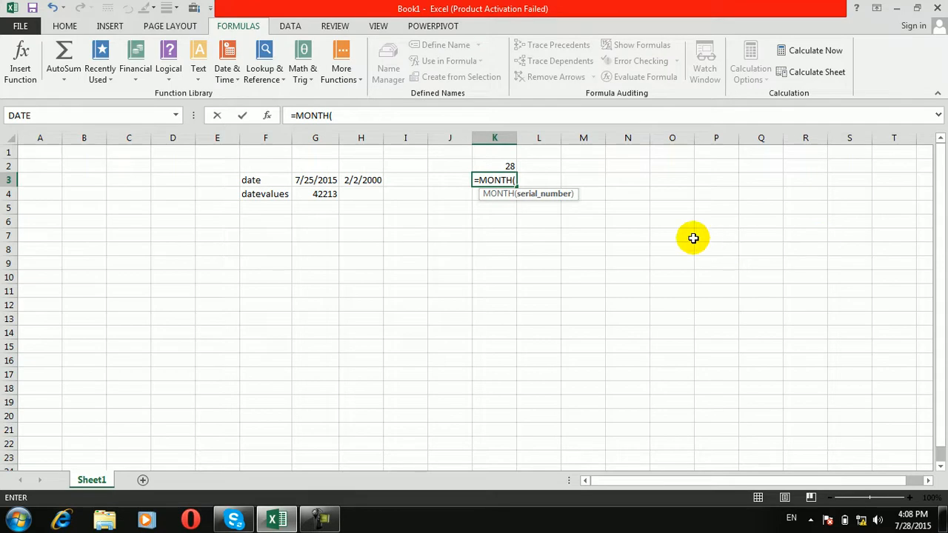
left_click(331, 194)
key("Return")
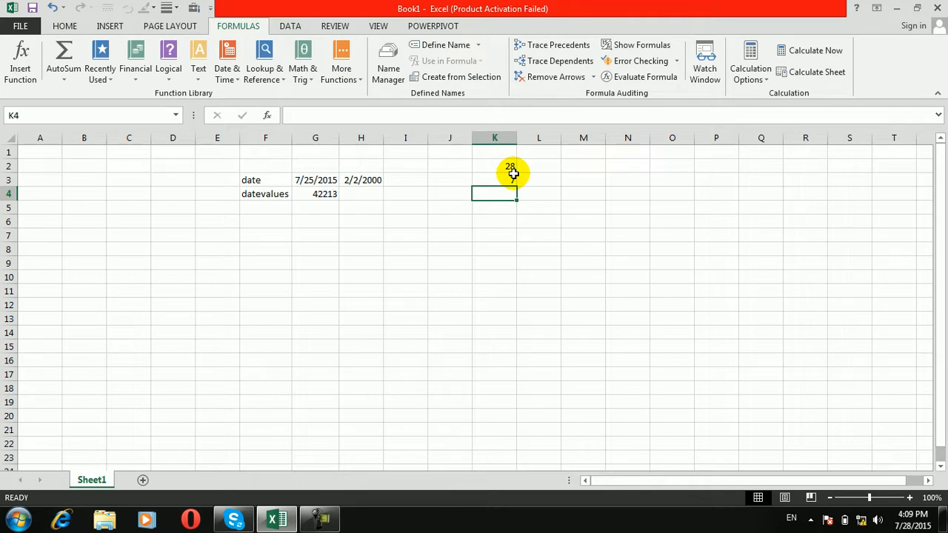
Add the label "day" in F5, below the datevalues label.
left_click(270, 206)
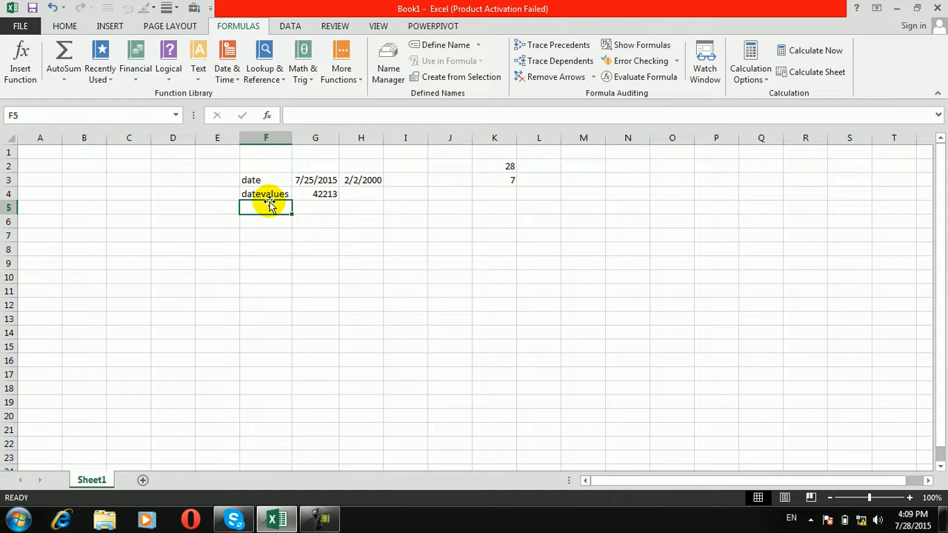
left_click(228, 80)
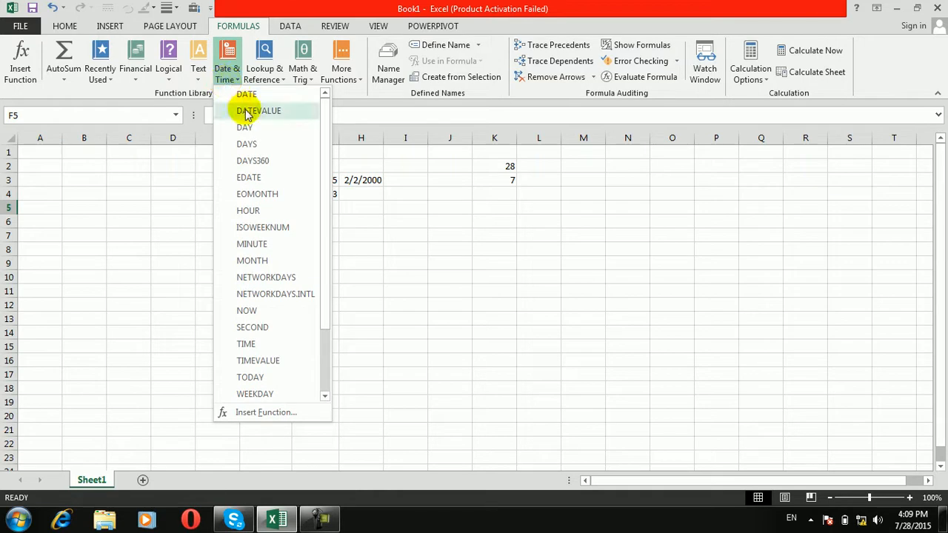
left_click(439, 334)
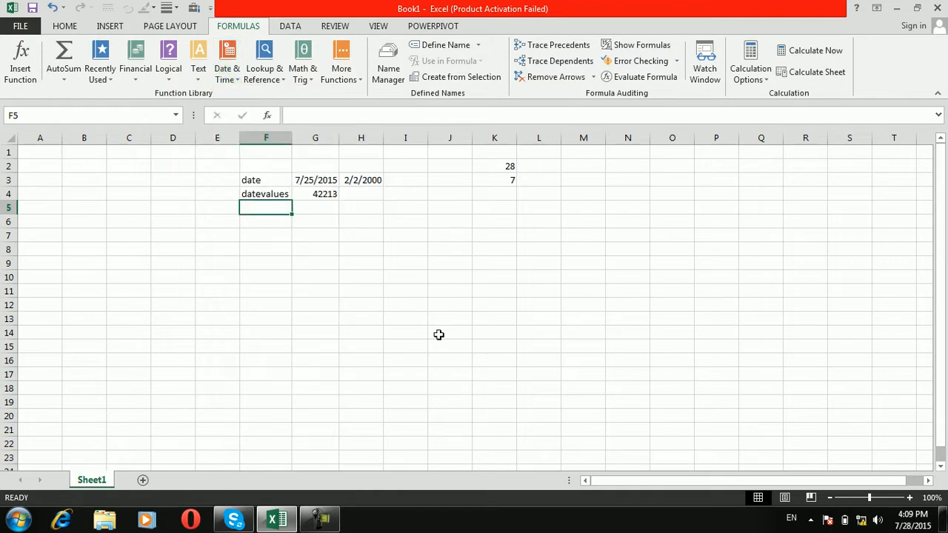
type("dat")
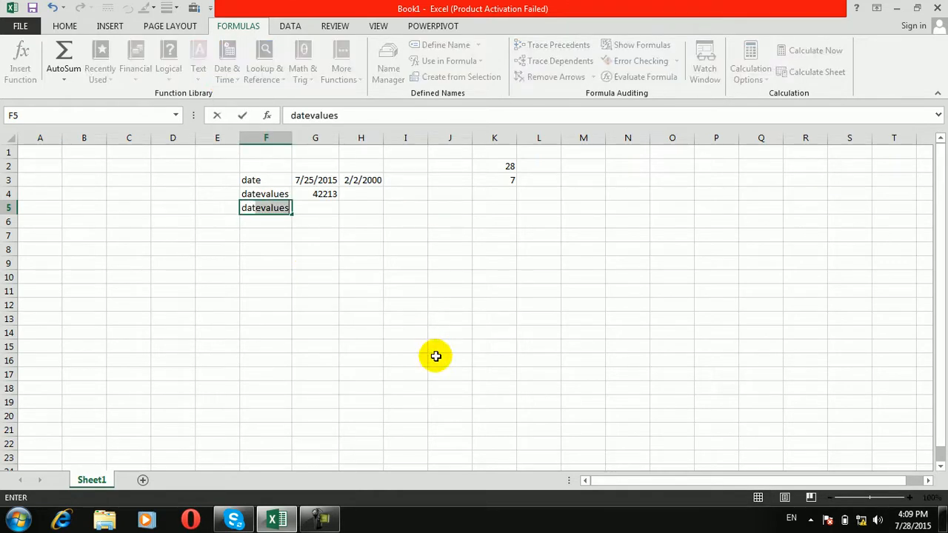
key("BackSpace")
key("BackSpace")
type("y")
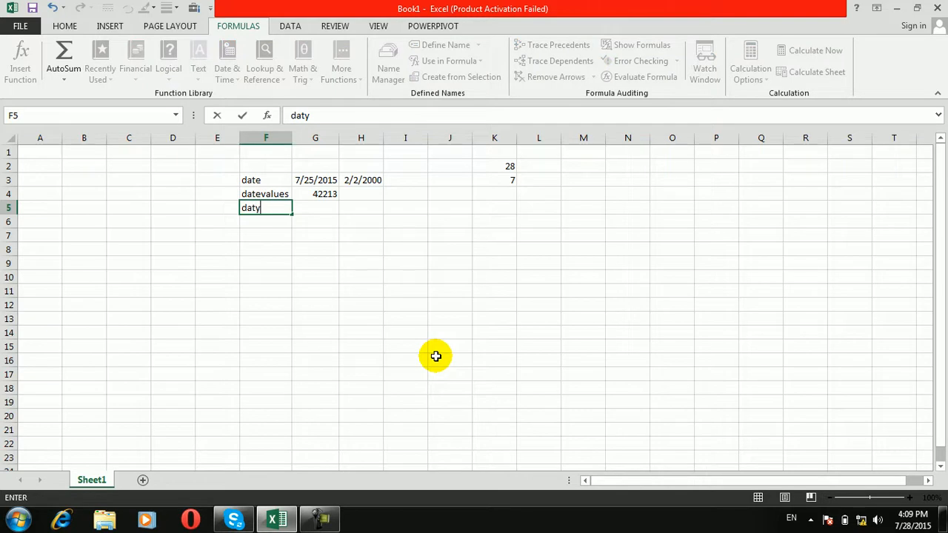
key("Tab")
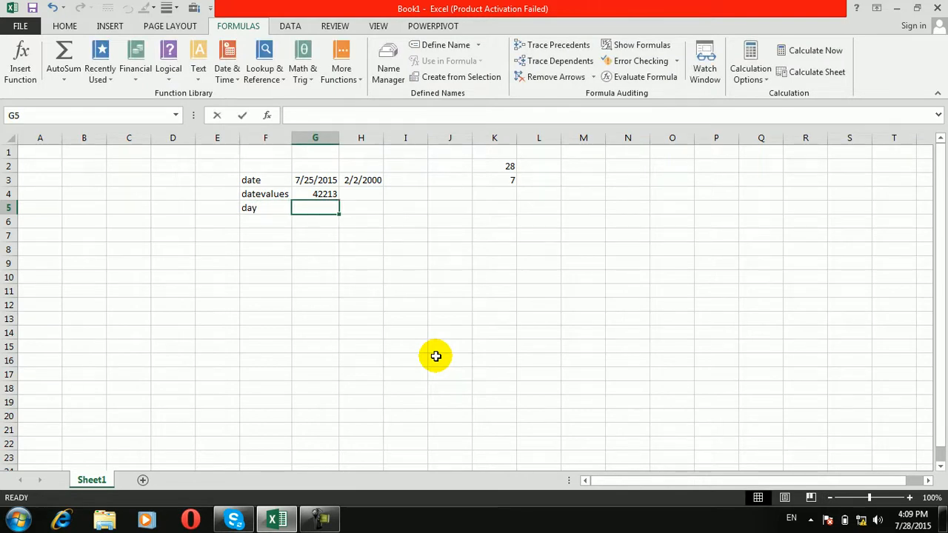
Enter a DAY formula in G5 that references the date in G3.
type("=day")
key("Tab")
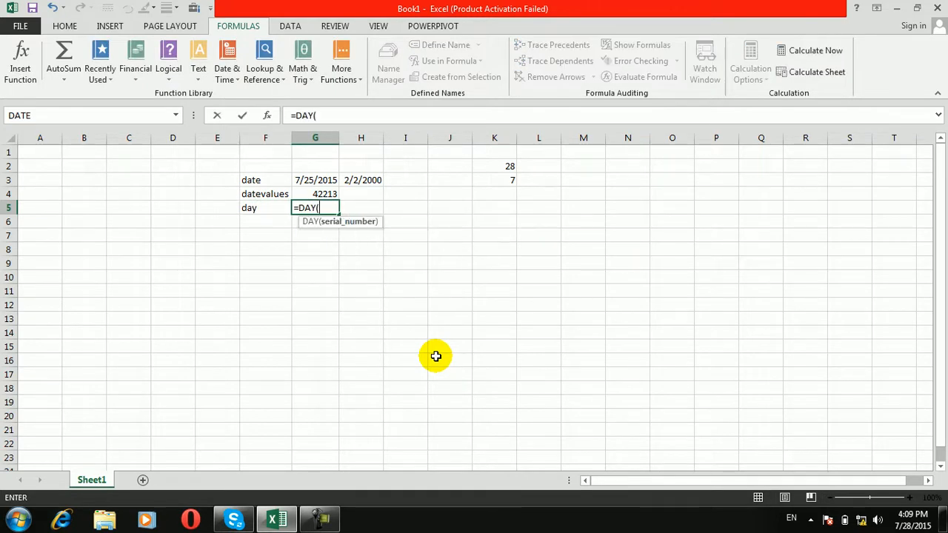
left_click(321, 180)
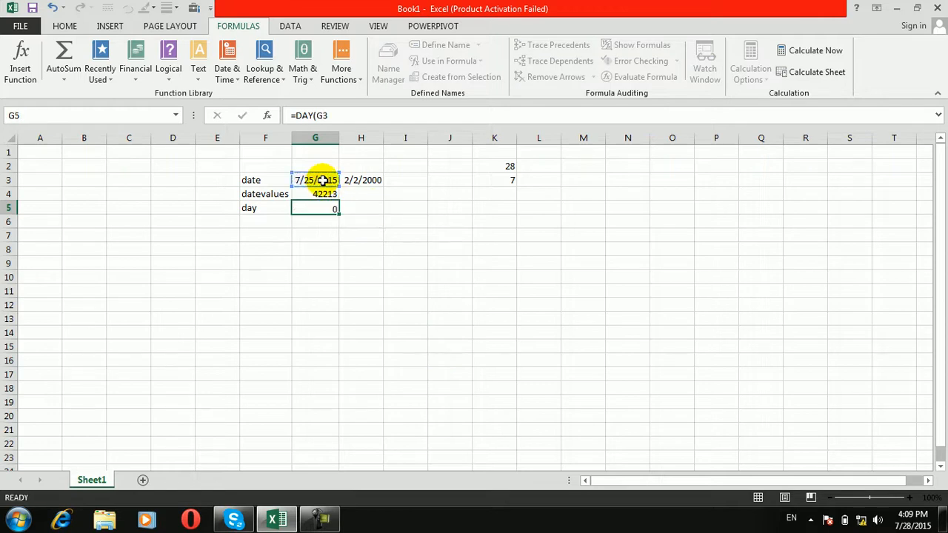
key("Return")
Enter =DAY(G4) in H5 to extract the day from the date serial number.
left_click(370, 207)
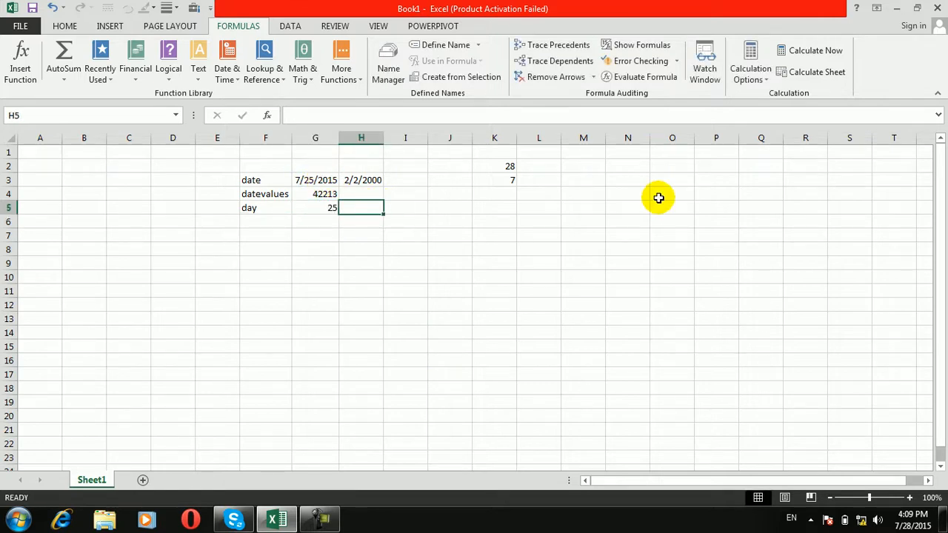
type("=day")
key("Tab")
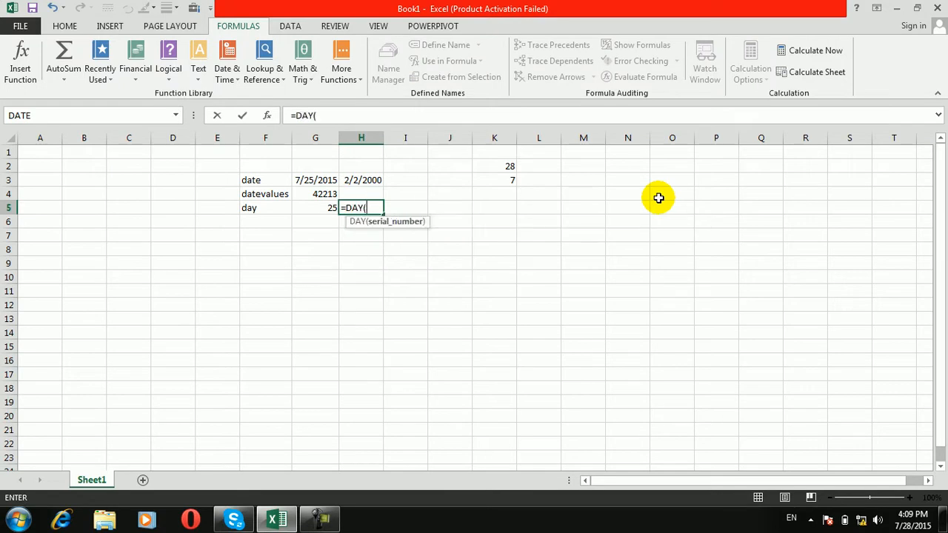
left_click(327, 192)
type(")")
key("Return")
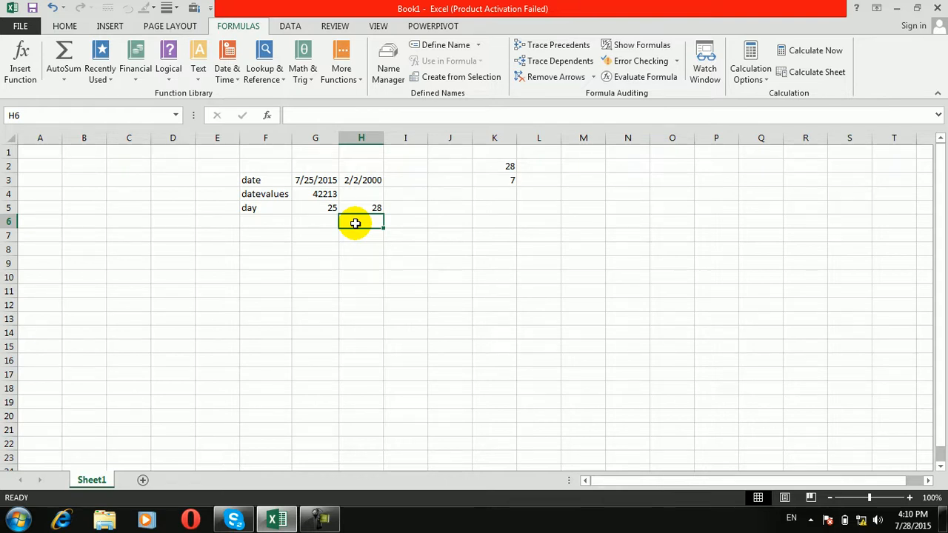
Check the available date and time functions, and enter the current date, 7/28/2015, in J4.
left_click(251, 220)
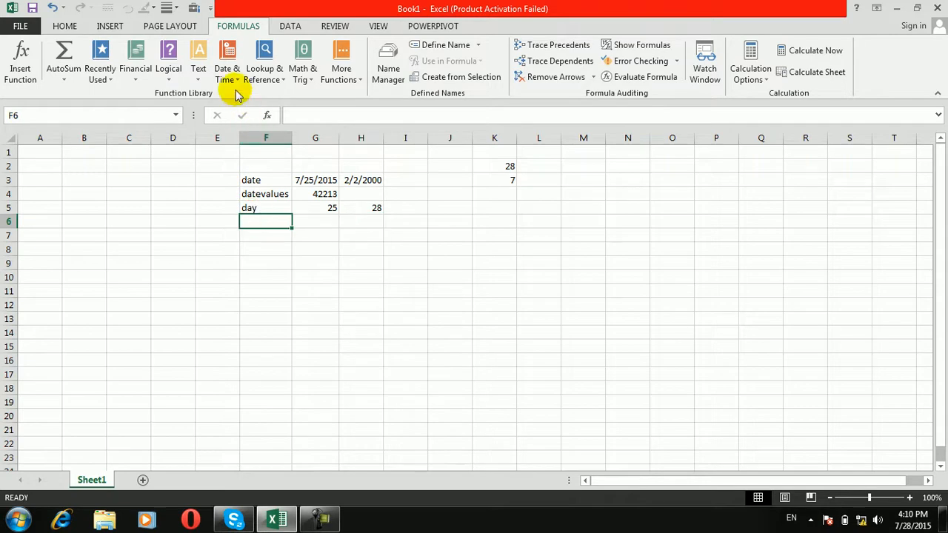
left_click(227, 63)
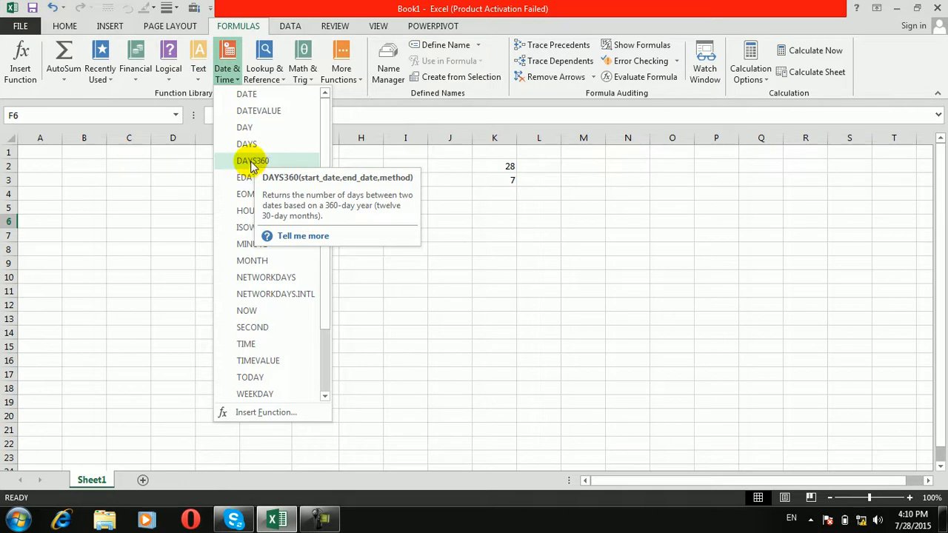
left_click(506, 182)
left_click_drag(413, 195, 412, 208)
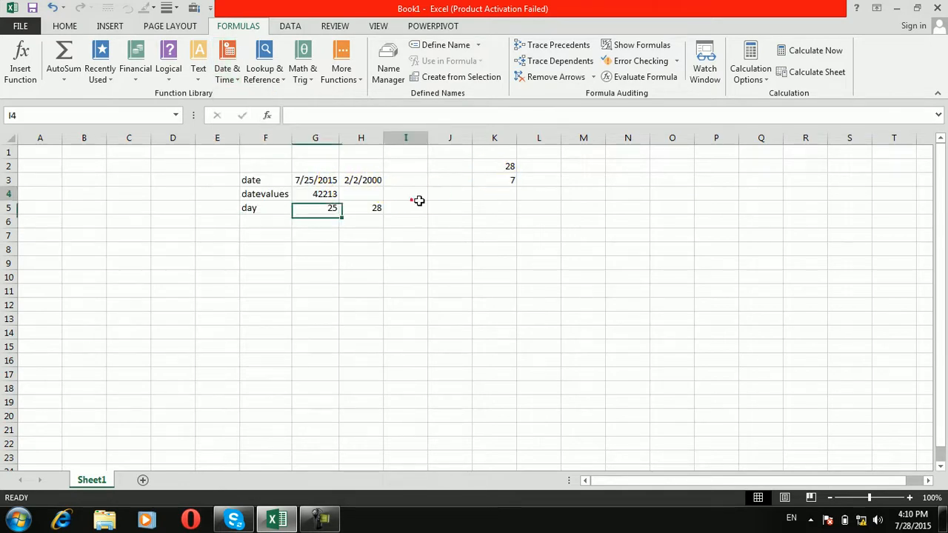
left_click(460, 195)
key("ctrl+semicolon")
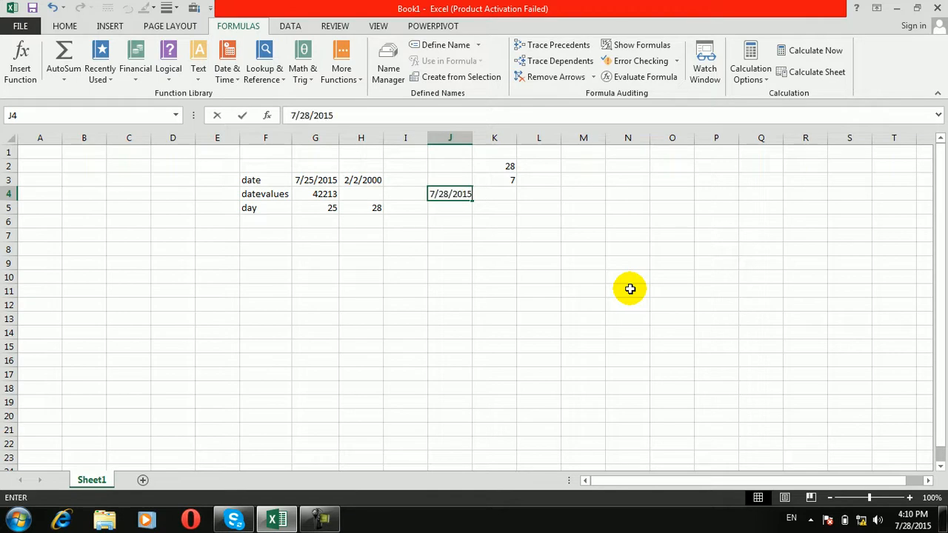
left_click(495, 194)
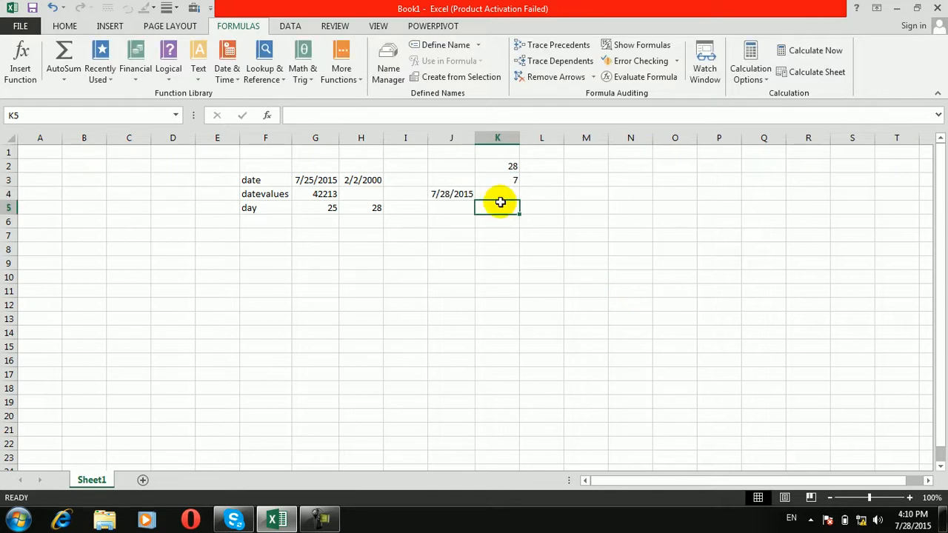
Enter the date 7/28/2016 in K4, beside the date in J4.
left_click(493, 192)
key("ctrl+semicolon")
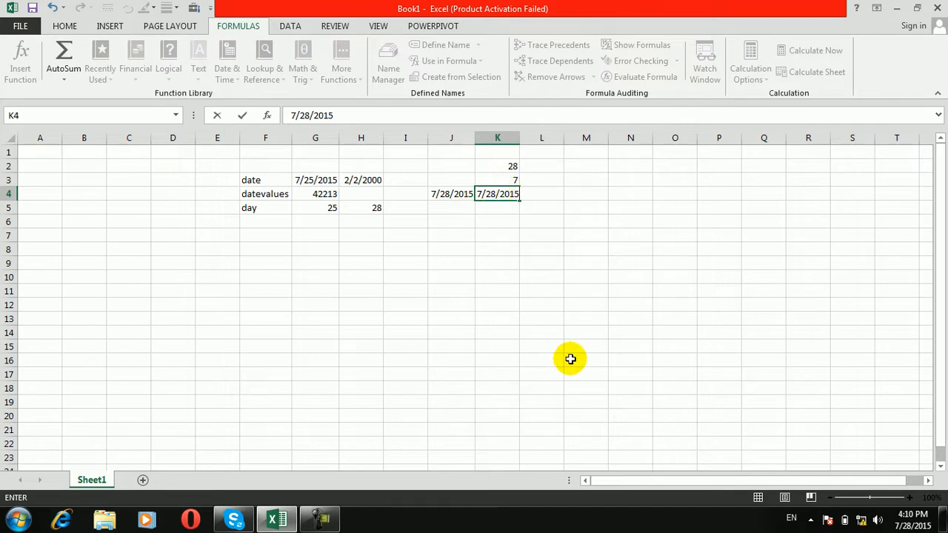
key("BackSpace")
type("6")
key("Return")
Add the label "days" in F6, below the day label.
left_click(274, 218)
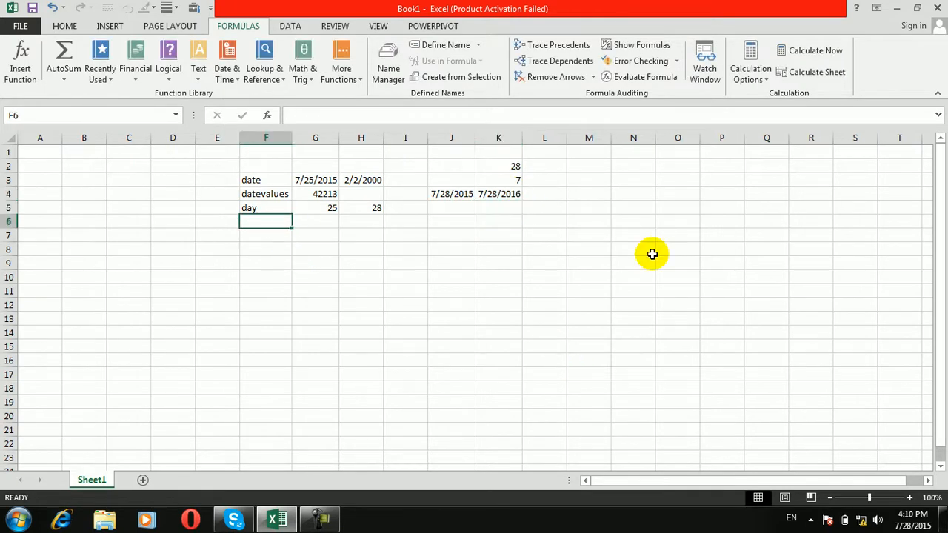
type("days")
key("Tab")
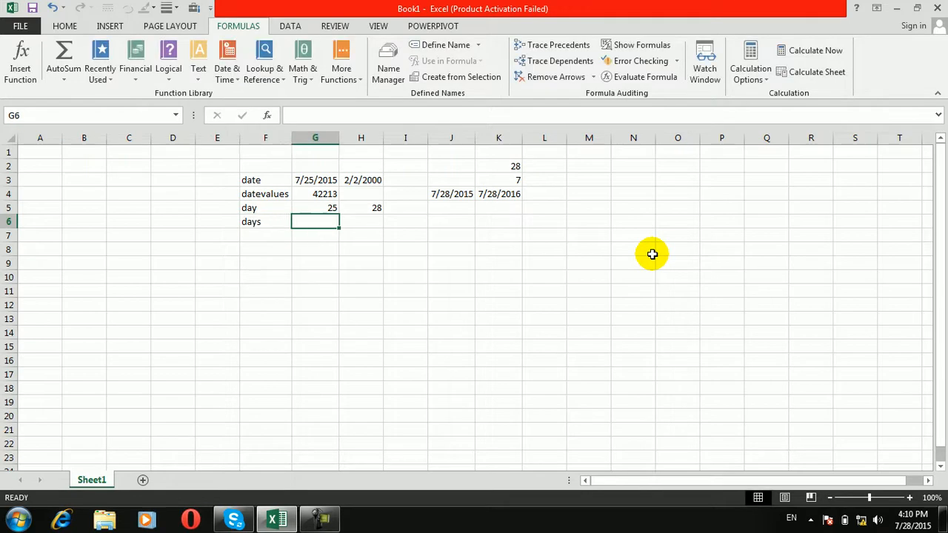
Enter a DAYS formula in G6 with K4 as the end date and J4 as the start date.
type("=days")
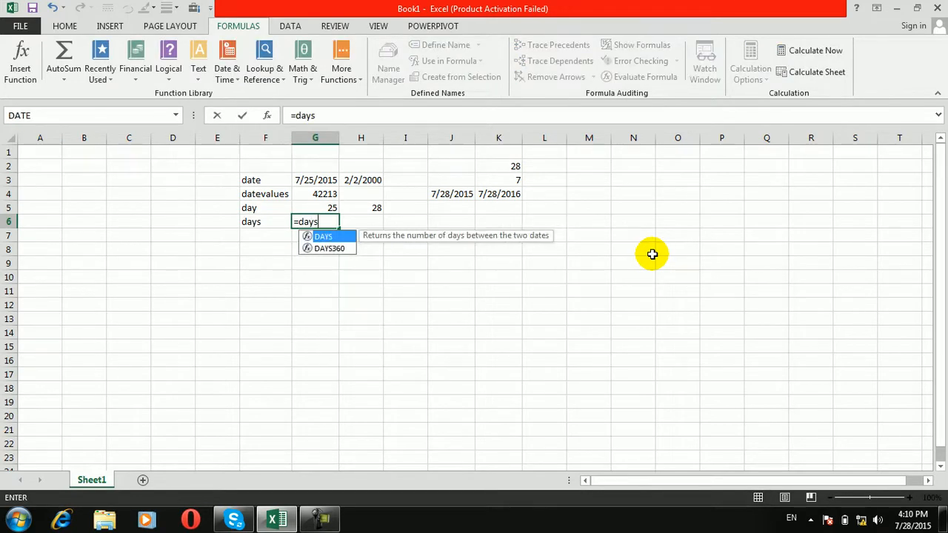
key("Tab")
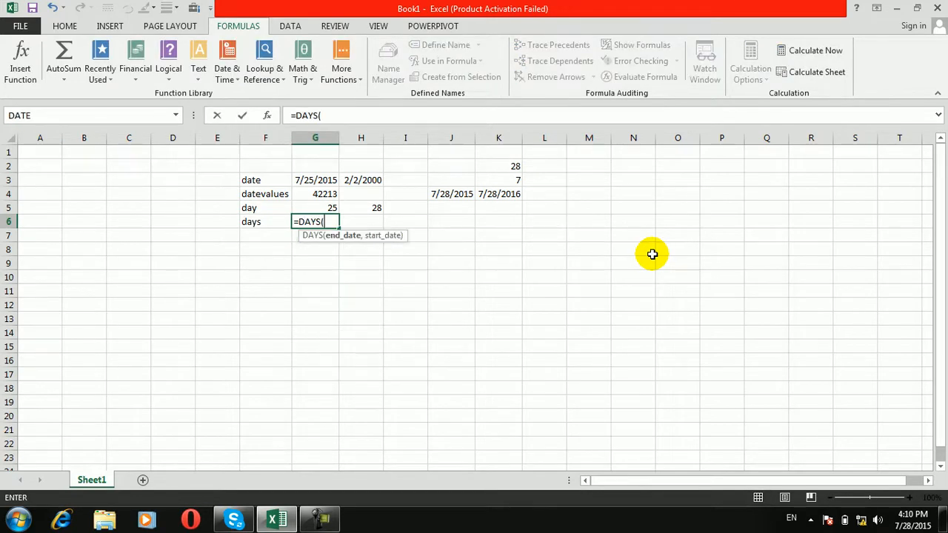
left_click(491, 195)
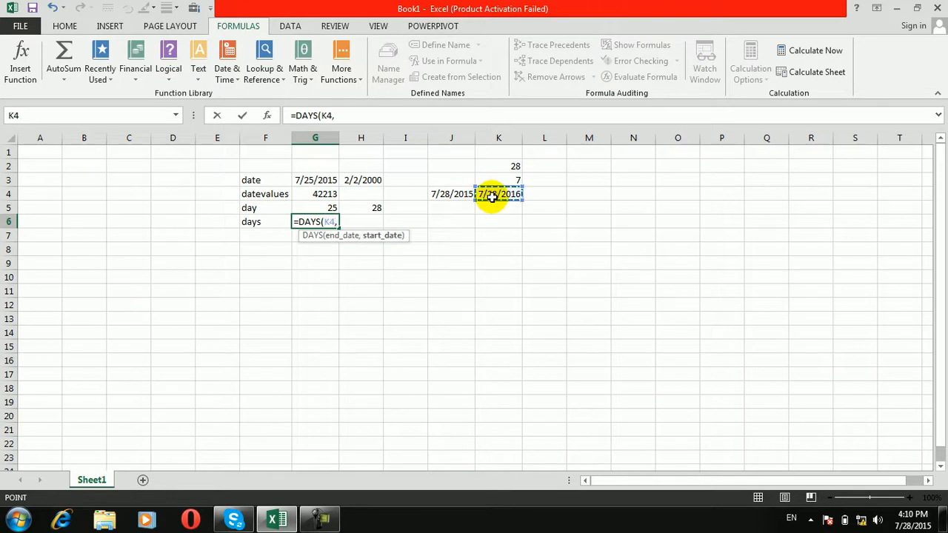
type(",")
left_click(450, 194)
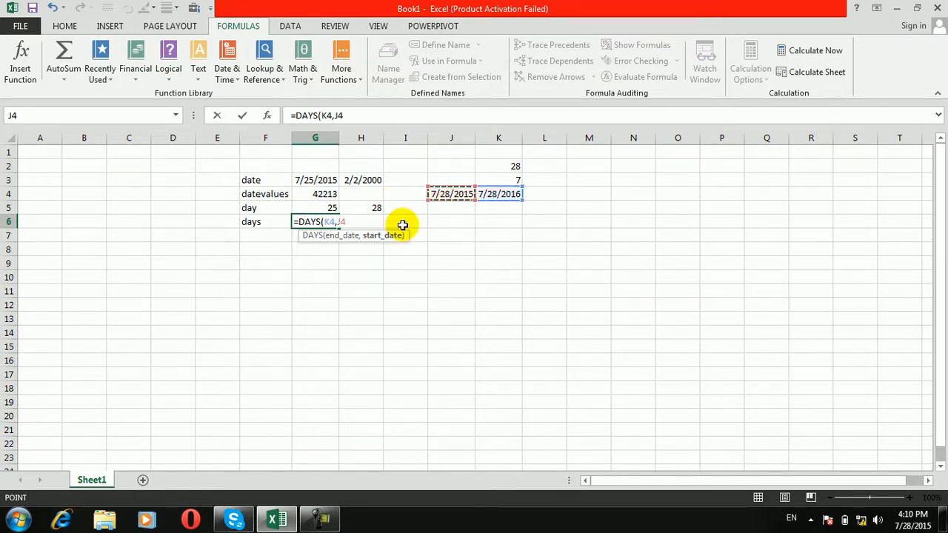
key("Return")
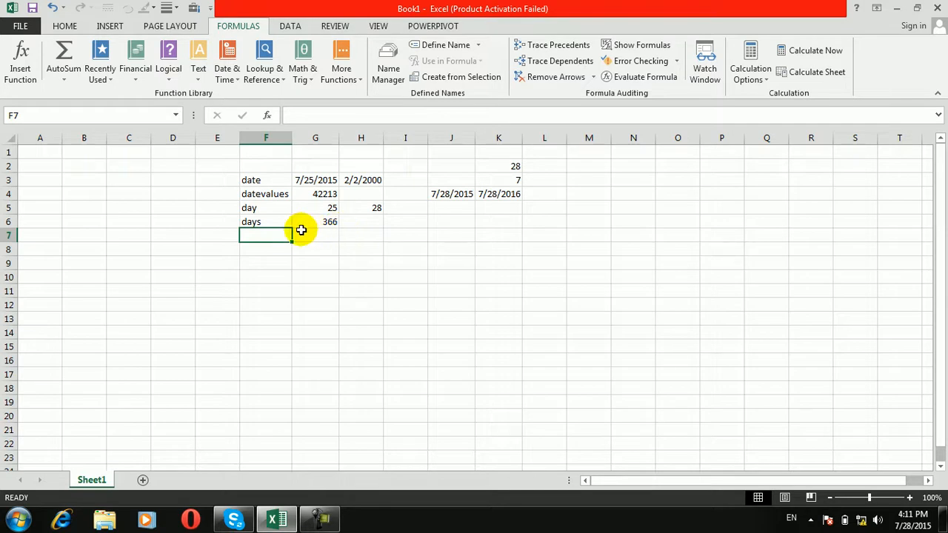
left_click(268, 223)
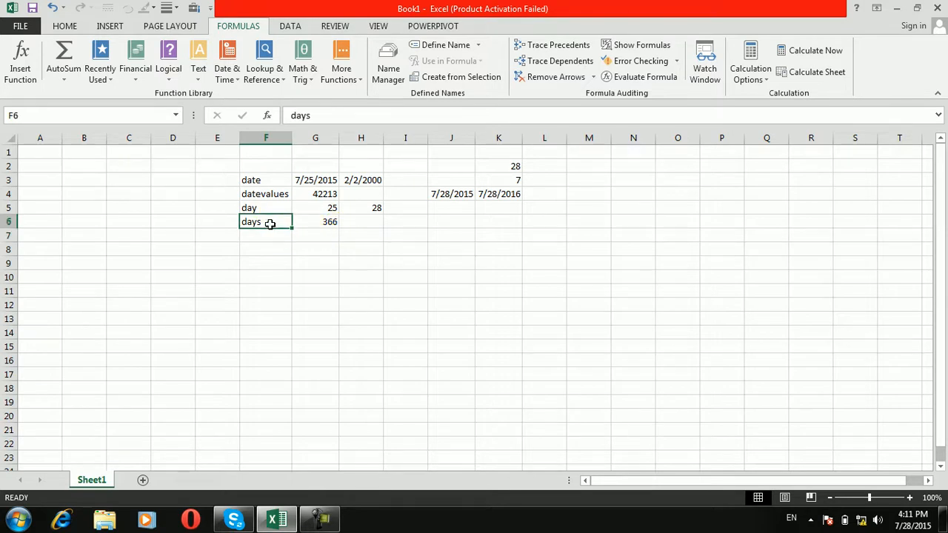
Check the available date and time functions and add the label "days360" in F7, below the days label.
left_click(227, 68)
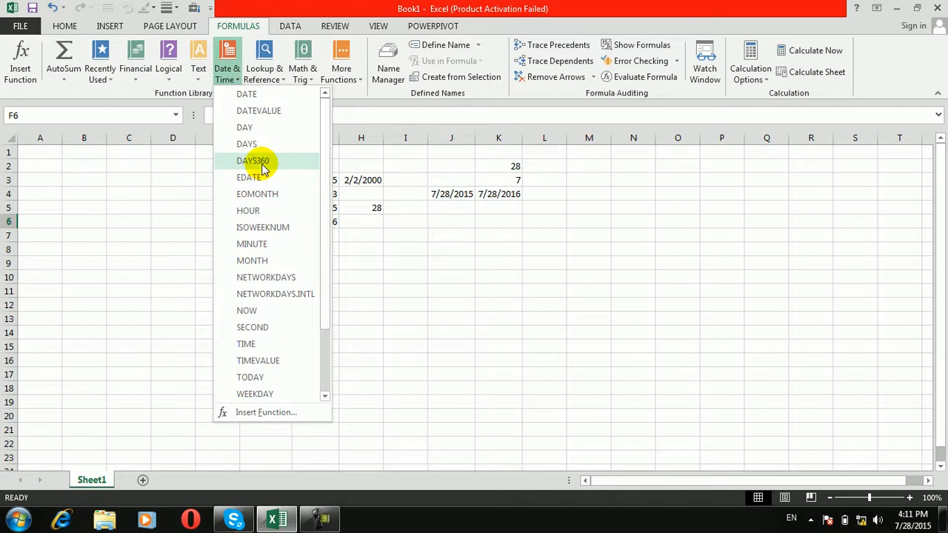
left_click(423, 275)
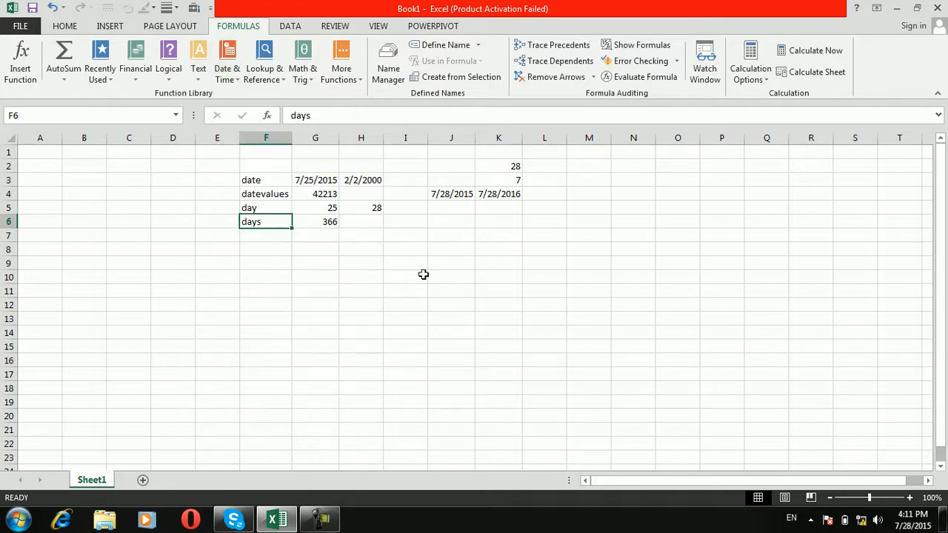
left_click(256, 236)
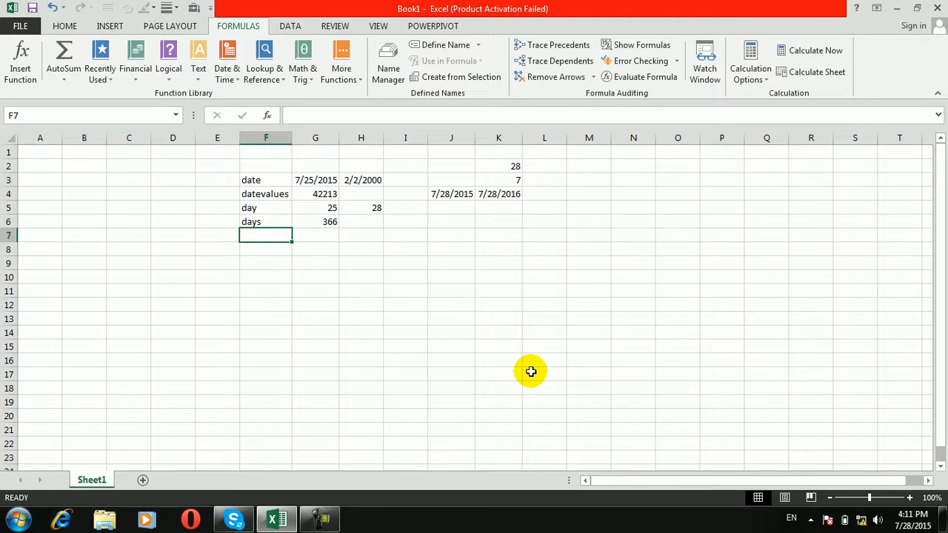
type("=")
key("BackSpace")
type("days")
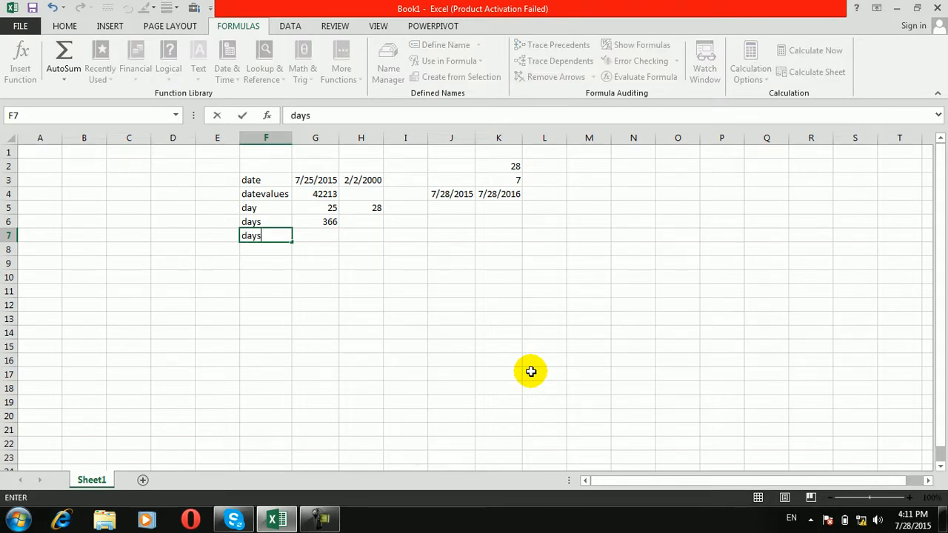
type("360")
key("Tab")
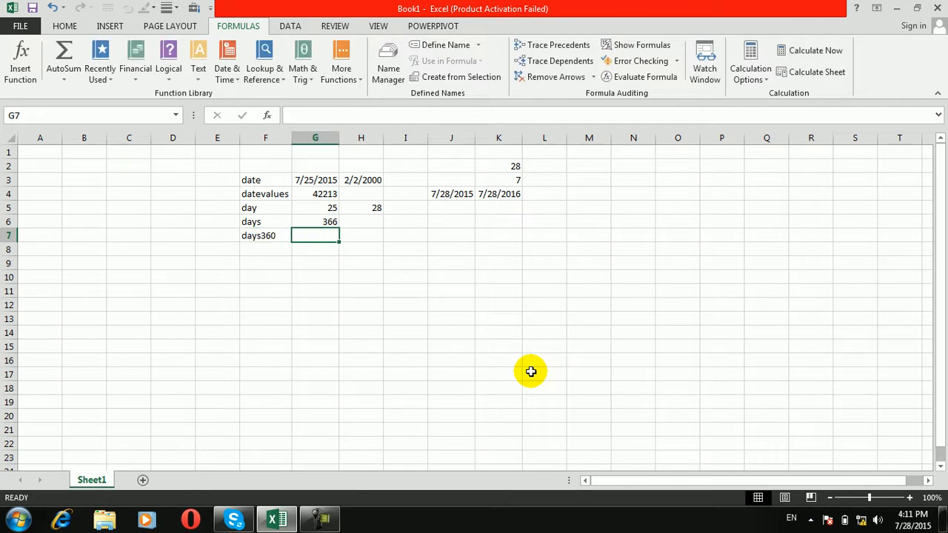
Enter a DAYS360 formula in G7 with K4 as the start date and J4 as the end date.
type("=days")
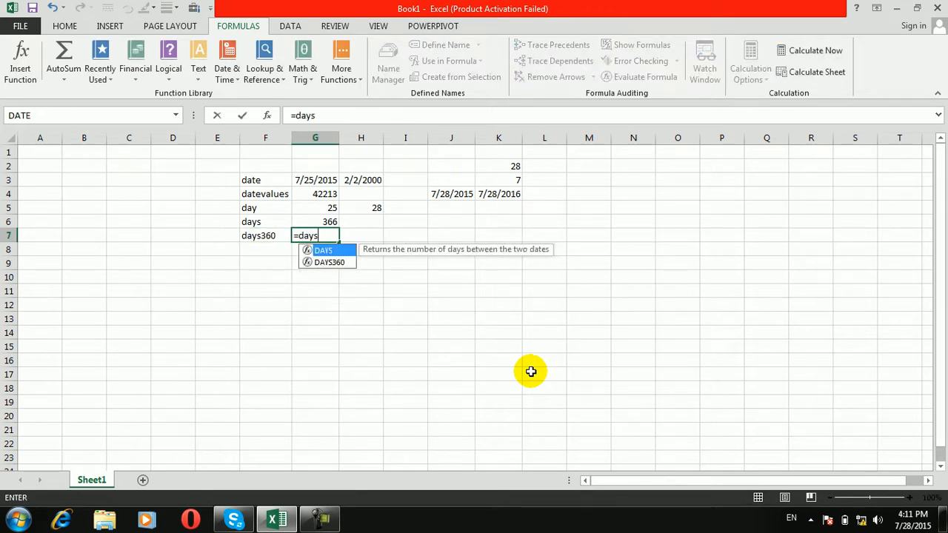
key("Down")
key("Tab")
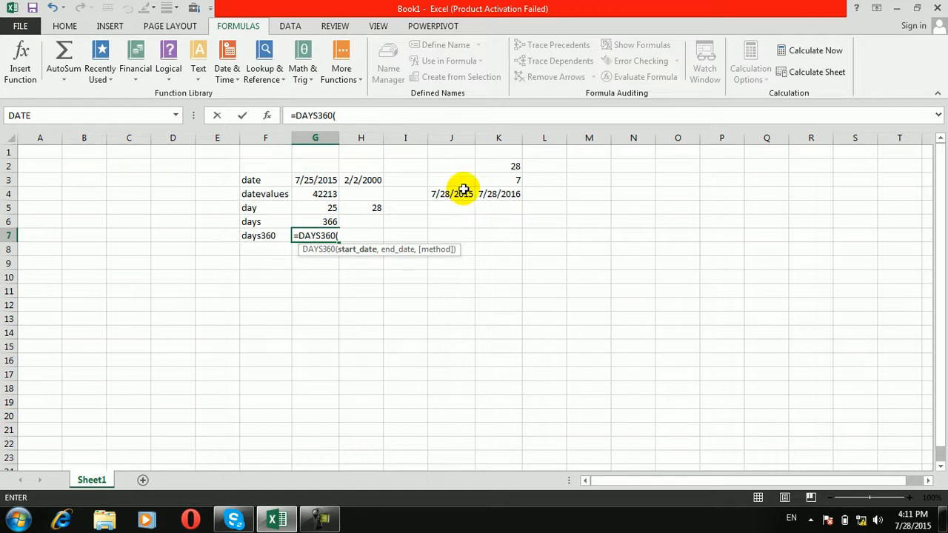
left_click(499, 194)
type(",")
left_click(449, 192)
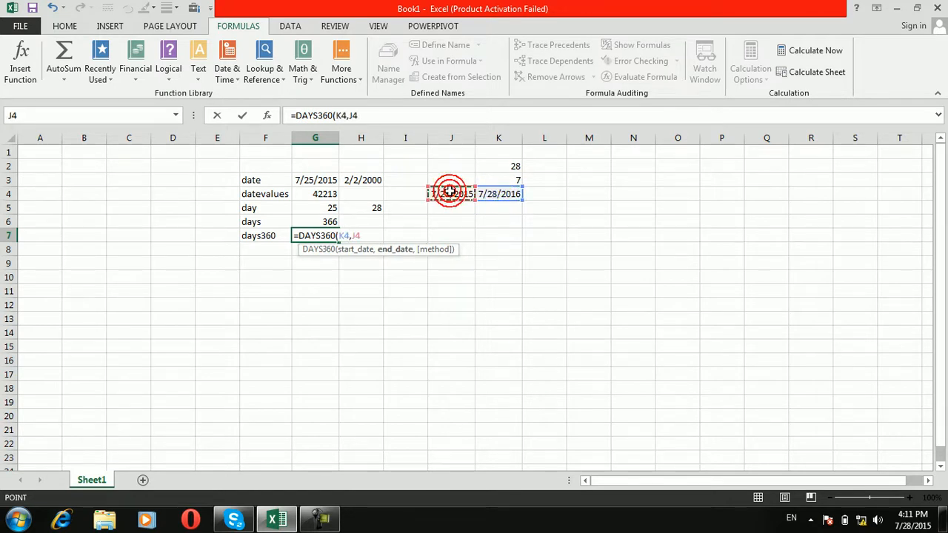
type(")")
key("Return")
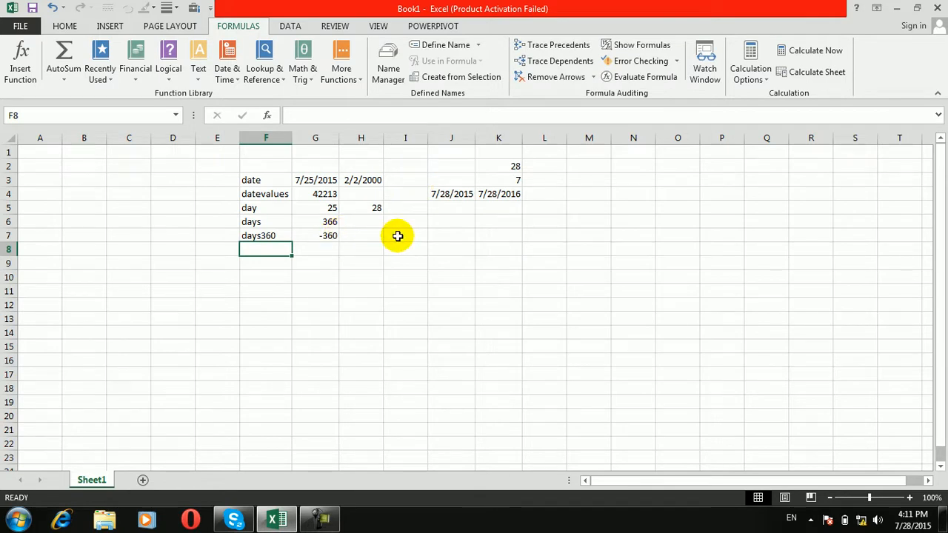
Replace the date in K4 with the current date, 7/28/2015.
left_click(481, 221)
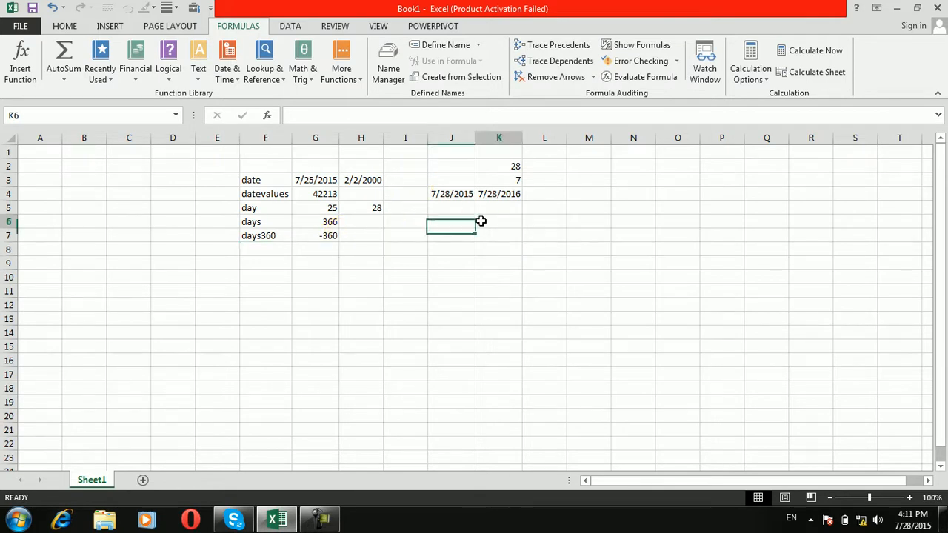
left_click(508, 193)
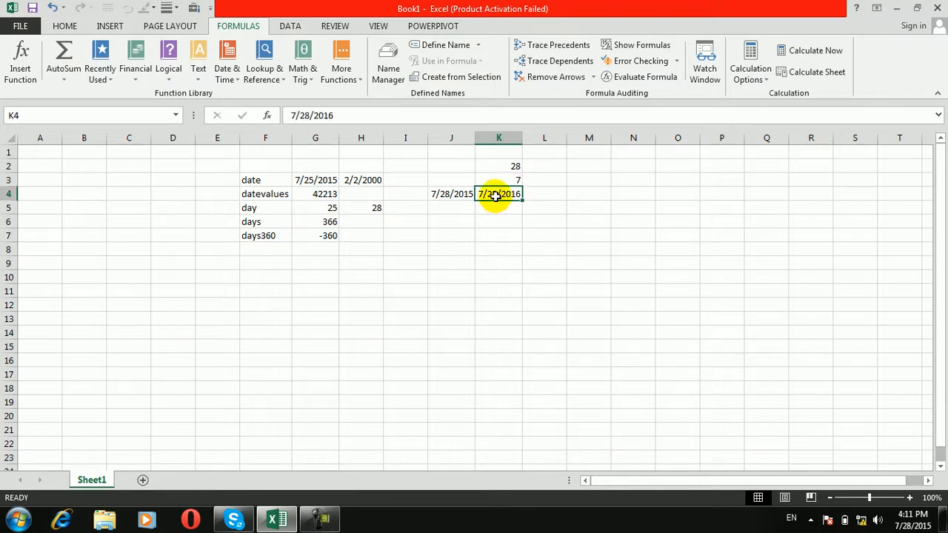
key("ctrl+semicolon")
key("Return")
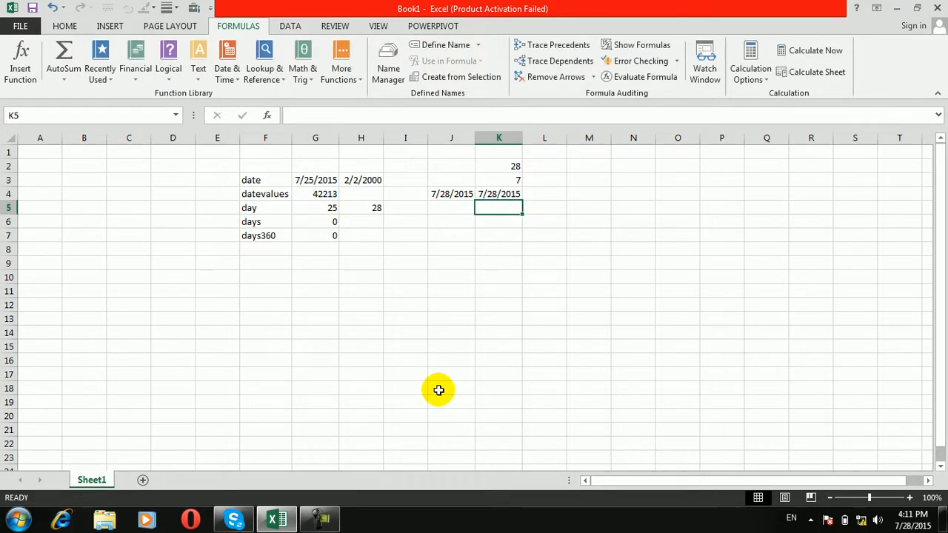
Change the month of the date in K4 to 11, making it 11/28/2015.
left_click(516, 194)
double_click(484, 193)
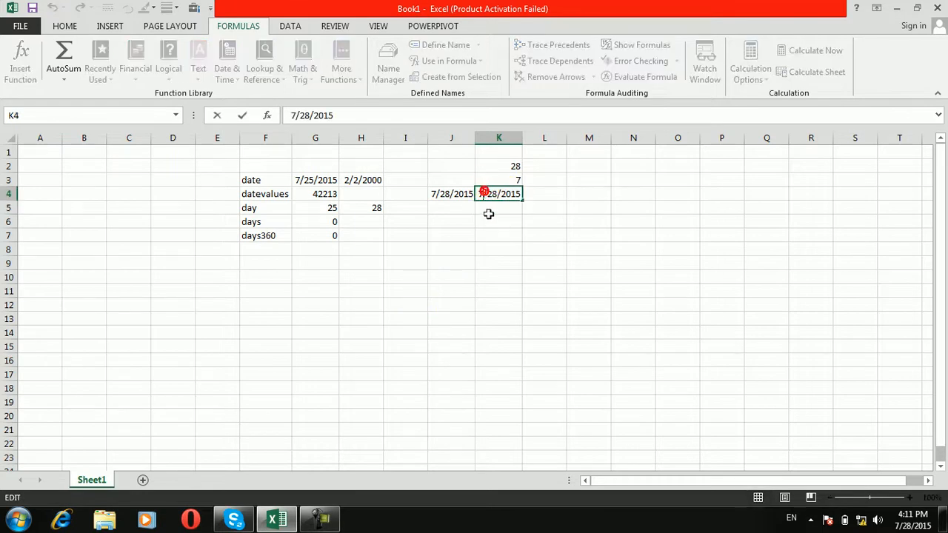
key("BackSpace")
type("11")
key("Return")
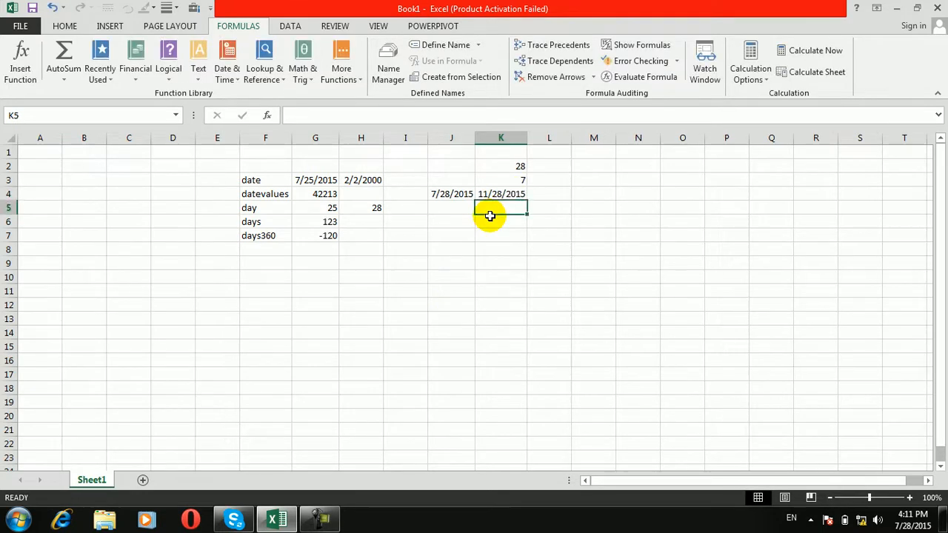
Enter a DAYS formula in K6 with K4 as the end date and J4 as the start date.
left_click(482, 224)
type("=")
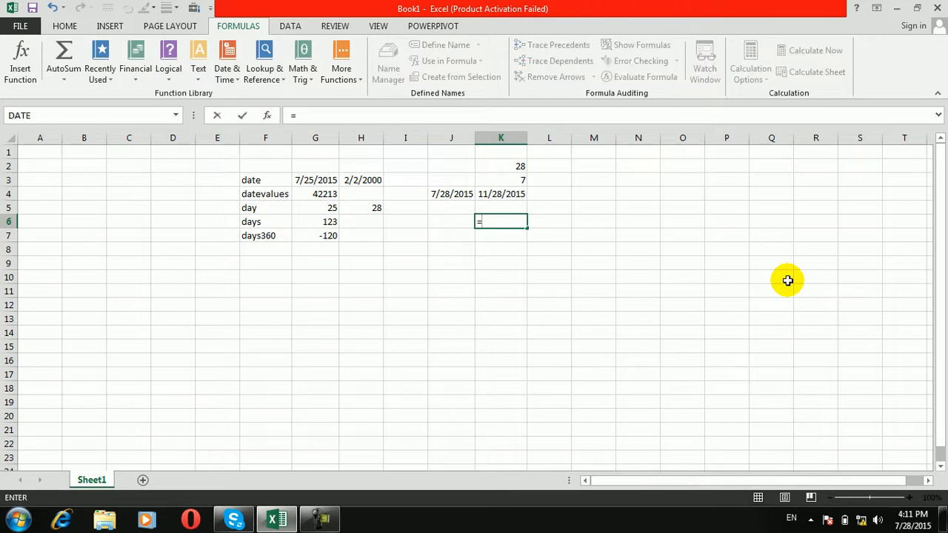
type("days")
key("Tab")
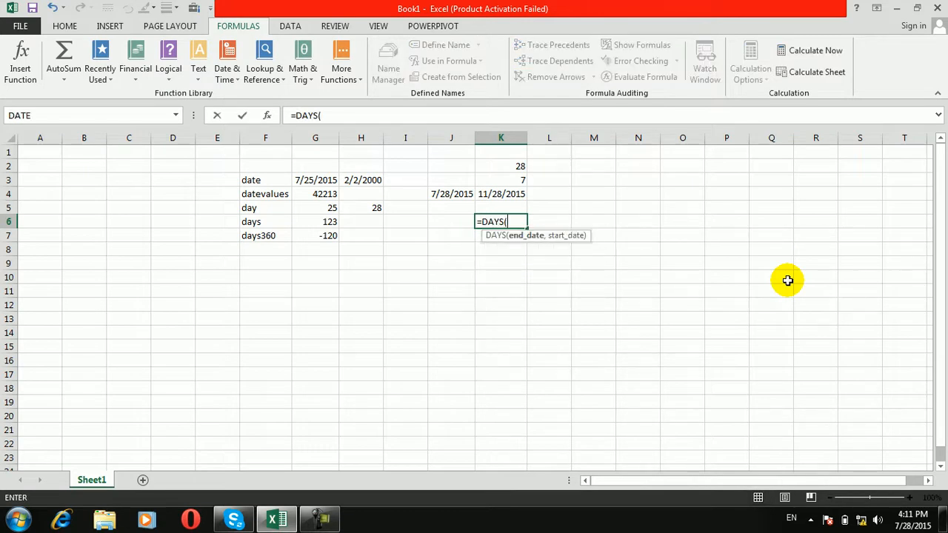
left_click(490, 194)
type(",")
left_click(443, 194)
type(")")
key("Return")
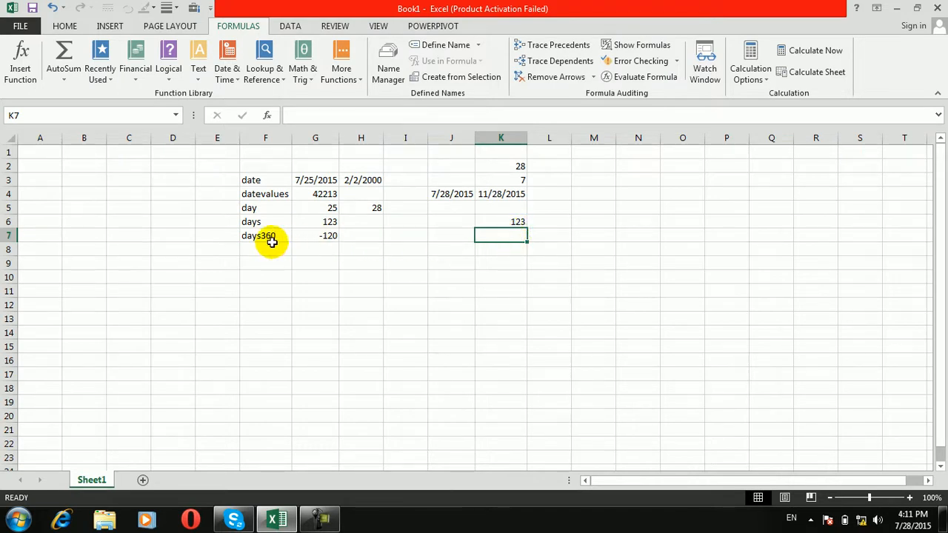
Look up the next date and time function and add the label "edate" in F8, below the days360 label.
left_click(259, 222)
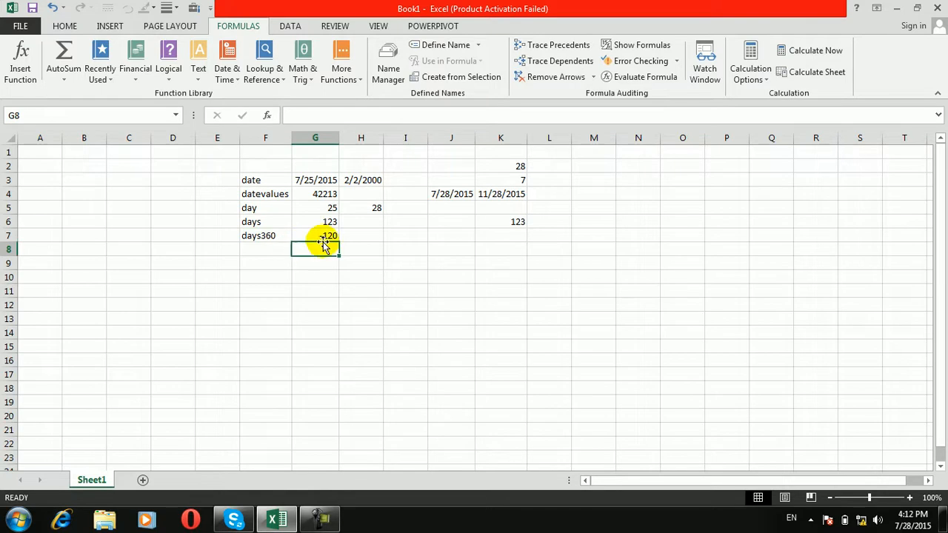
left_click(256, 246)
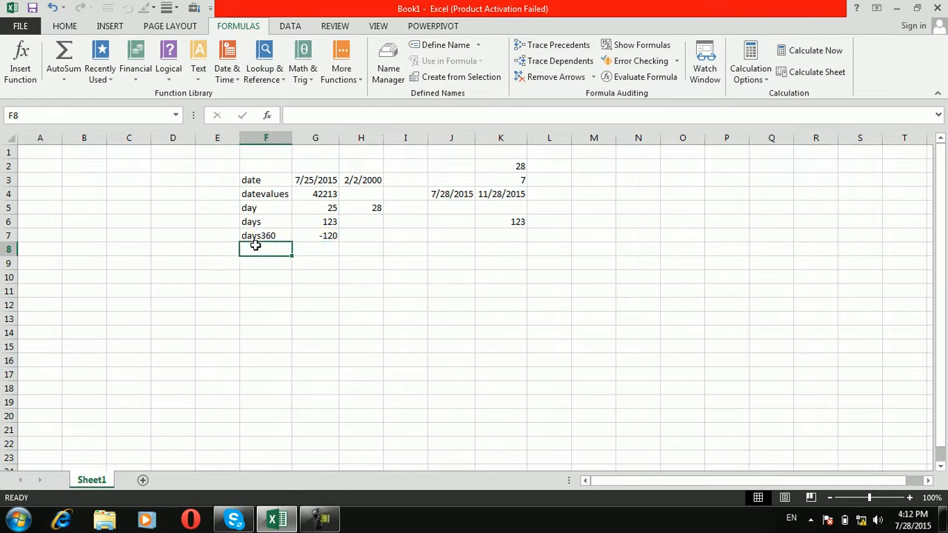
left_click(225, 62)
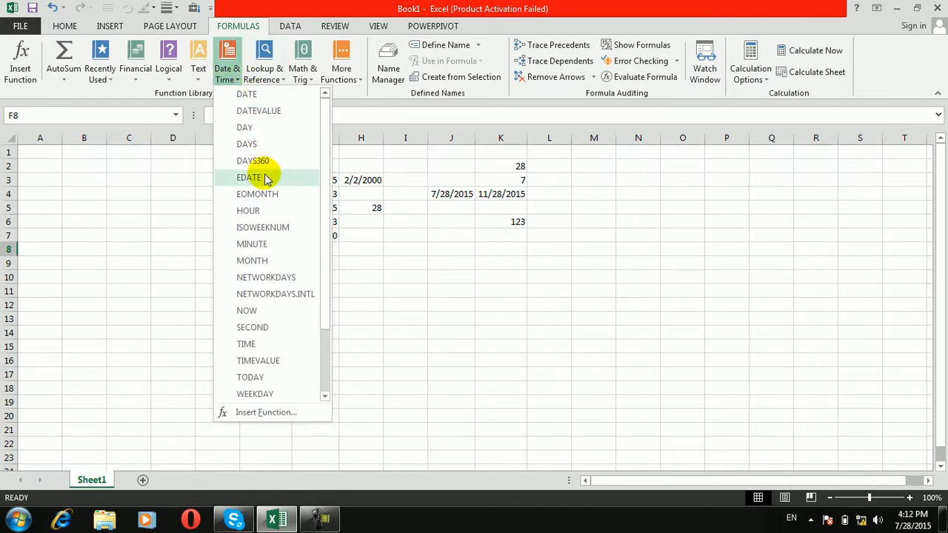
left_click(414, 285)
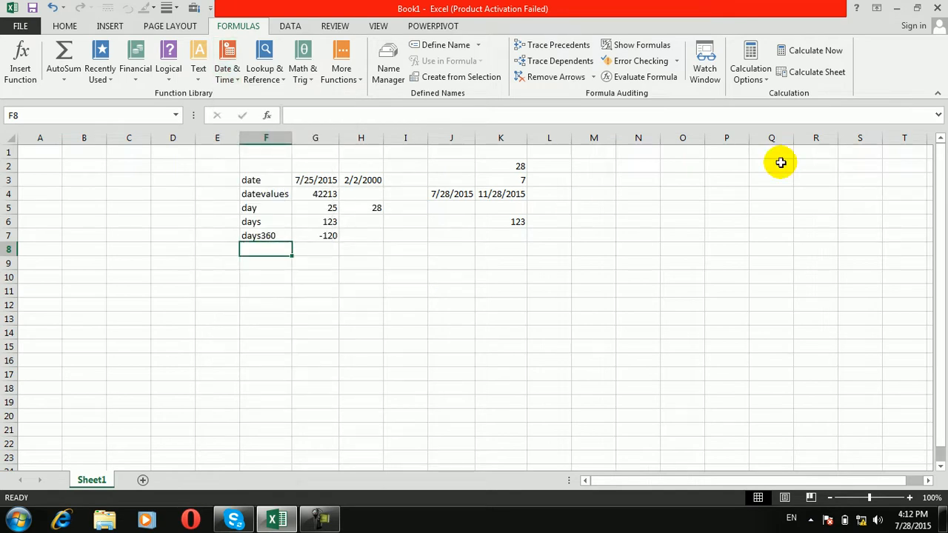
type("edate")
key("Tab")
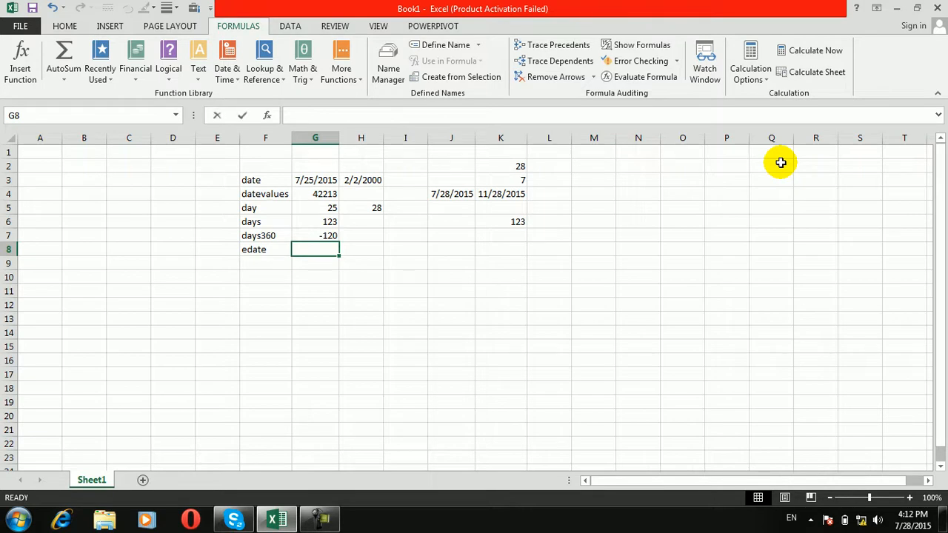
Enter an EDATE formula in G8 with J4 as the start date and 3 as the months.
type("=ed")
key("Tab")
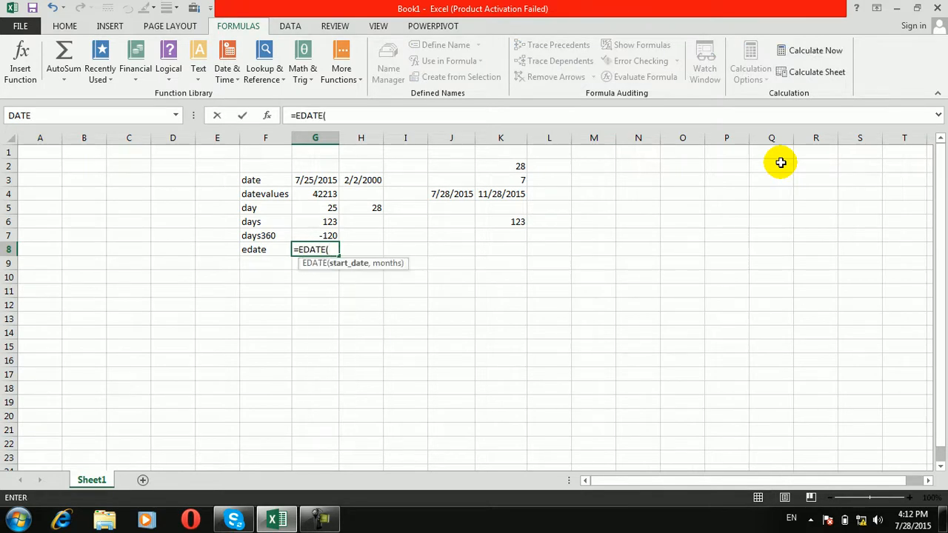
left_click(454, 192)
type(",3")
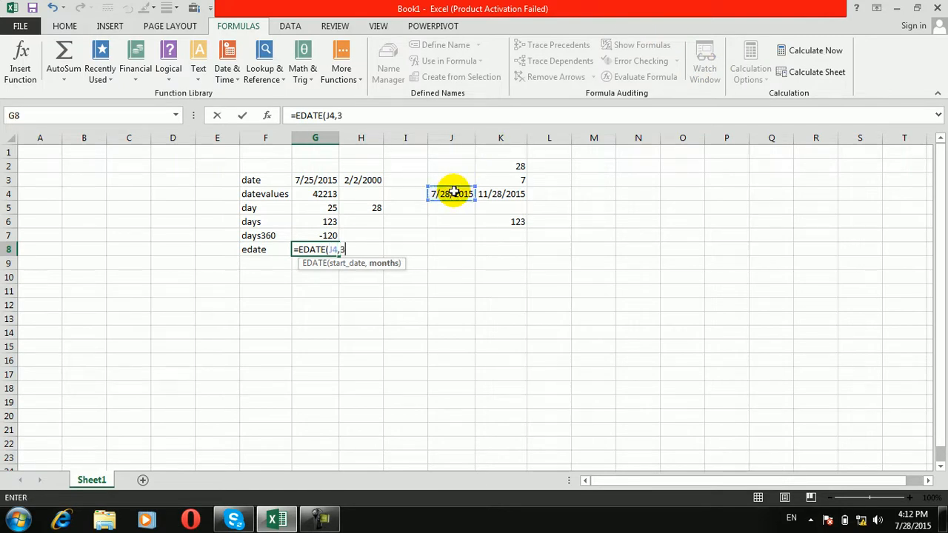
key("Return")
Format the EDATE result in G8 as a Short Date.
left_click(326, 247)
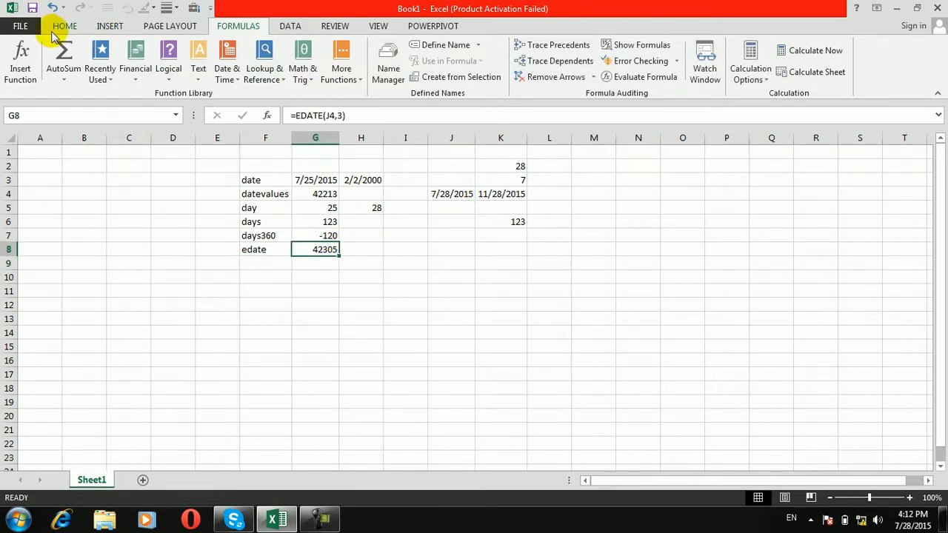
left_click(52, 28)
left_click(546, 50)
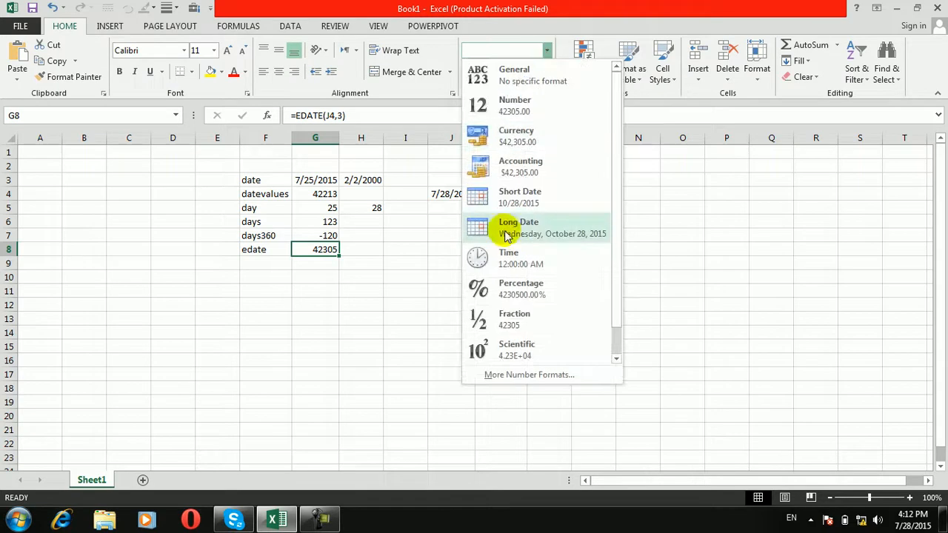
left_click(523, 198)
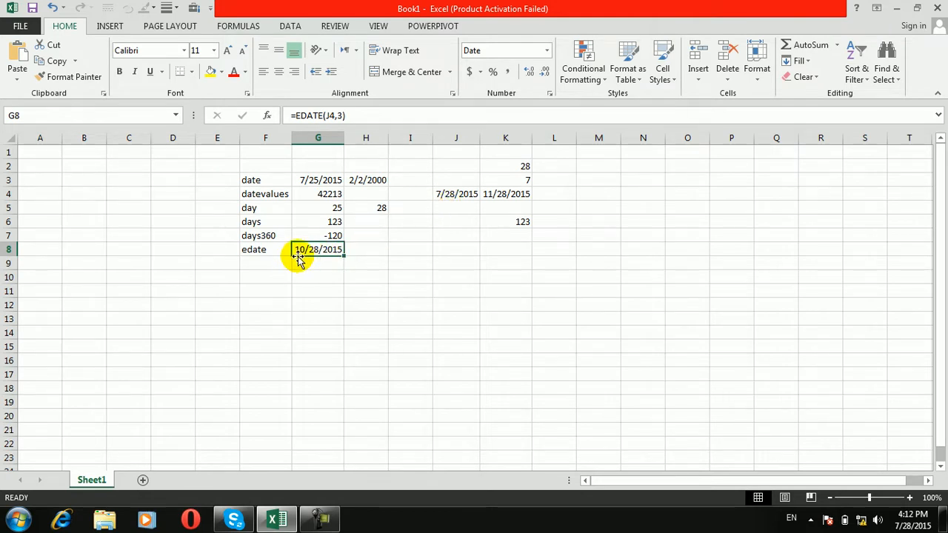
Change the months argument of the EDATE formula in G8 to 7.
left_click(341, 116)
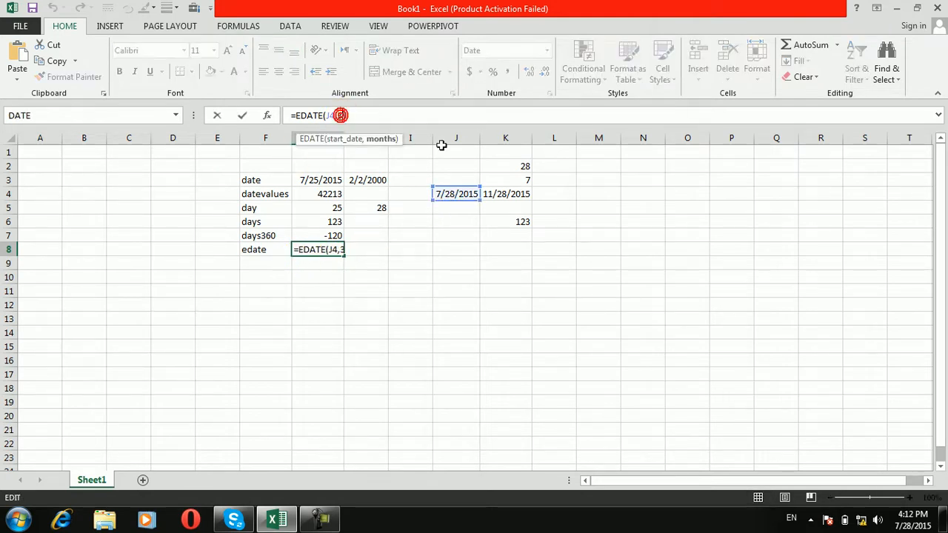
type(")")
key("Return")
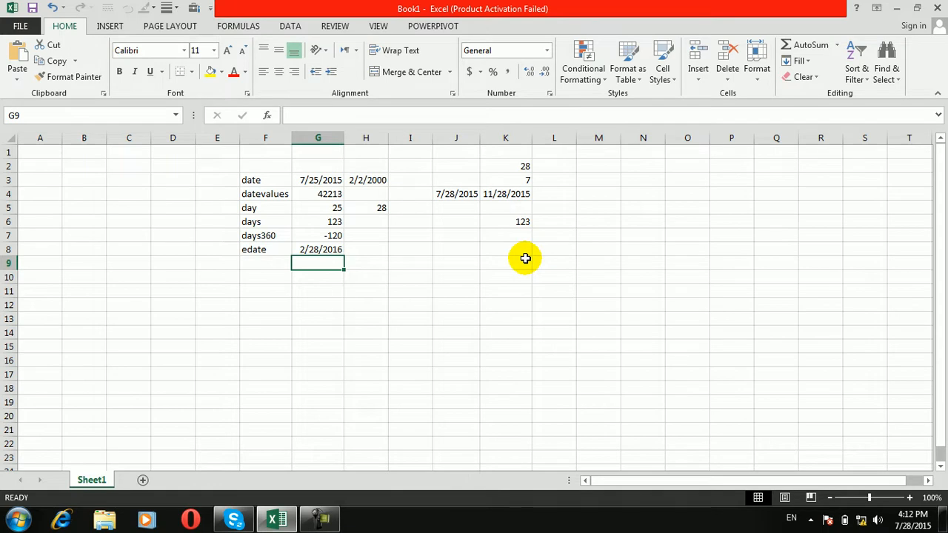
Make the months argument of the EDATE formula in G8 negative, so it counts 7 months back from J4.
left_click(326, 248)
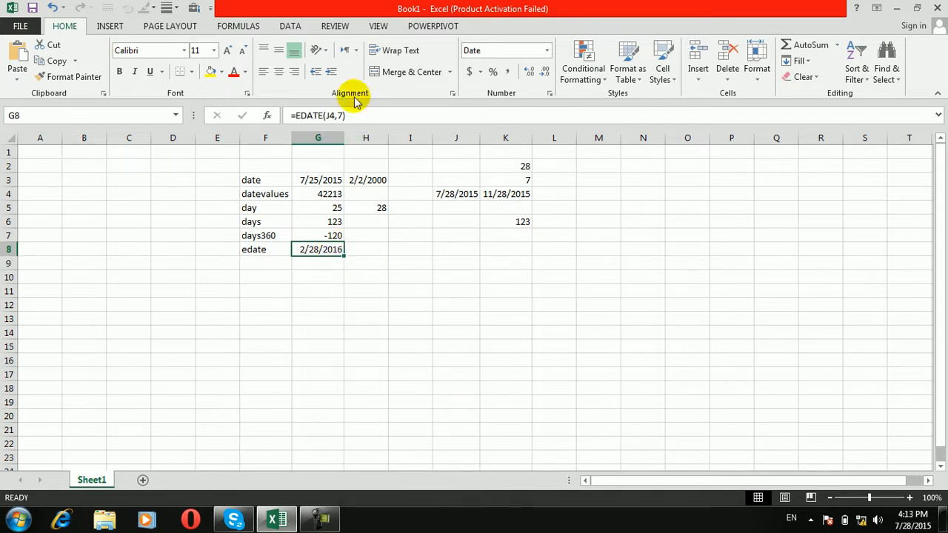
left_click(338, 116)
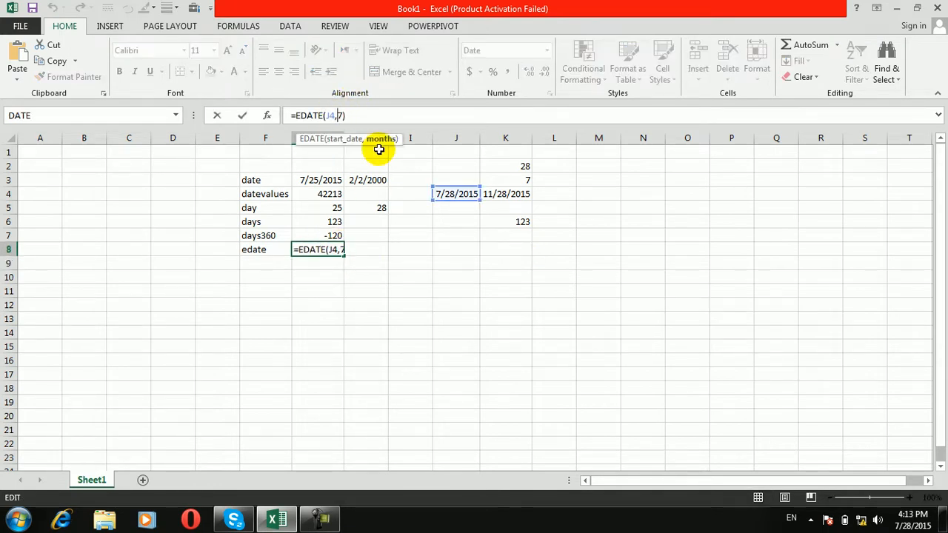
key("Return")
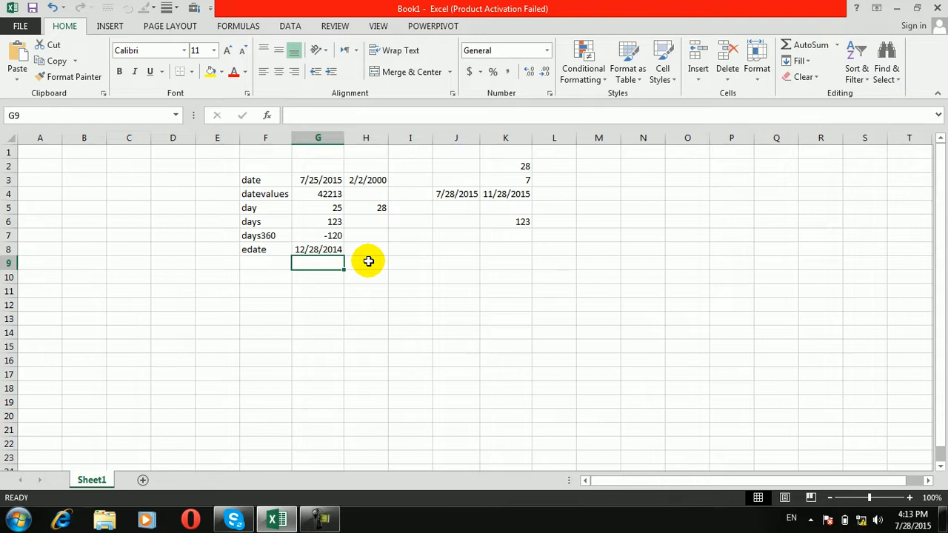
Add the label "eomonth" in F9, below the edate label.
left_click(273, 263)
type("eomonth")
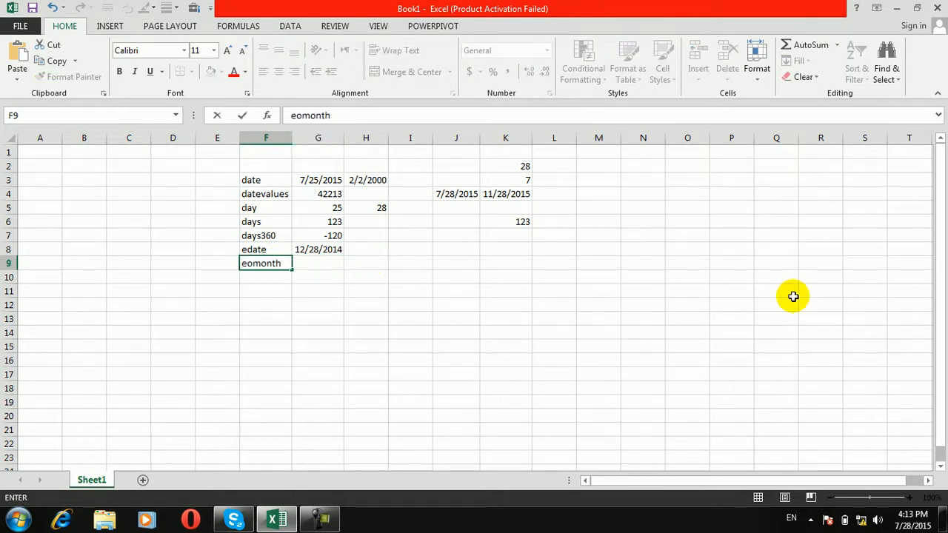
key("Tab")
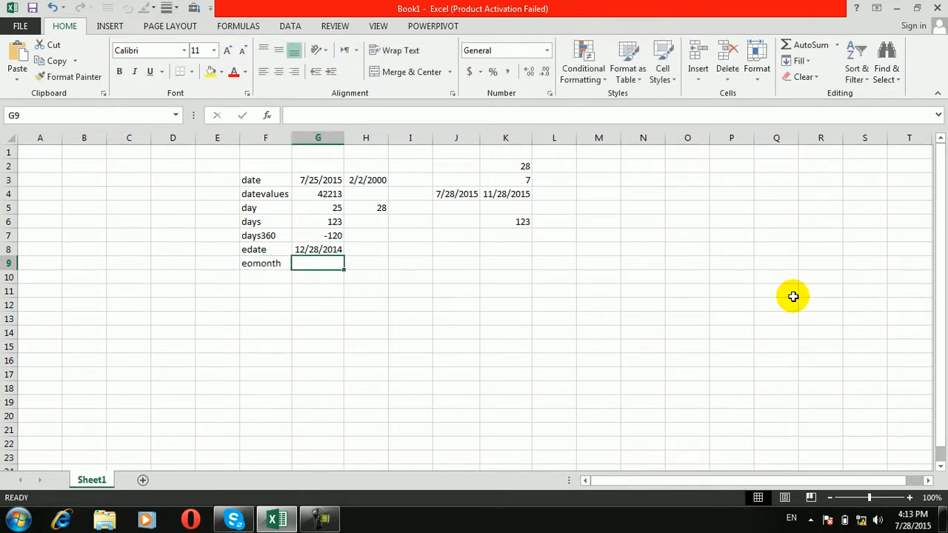
left_click(238, 26)
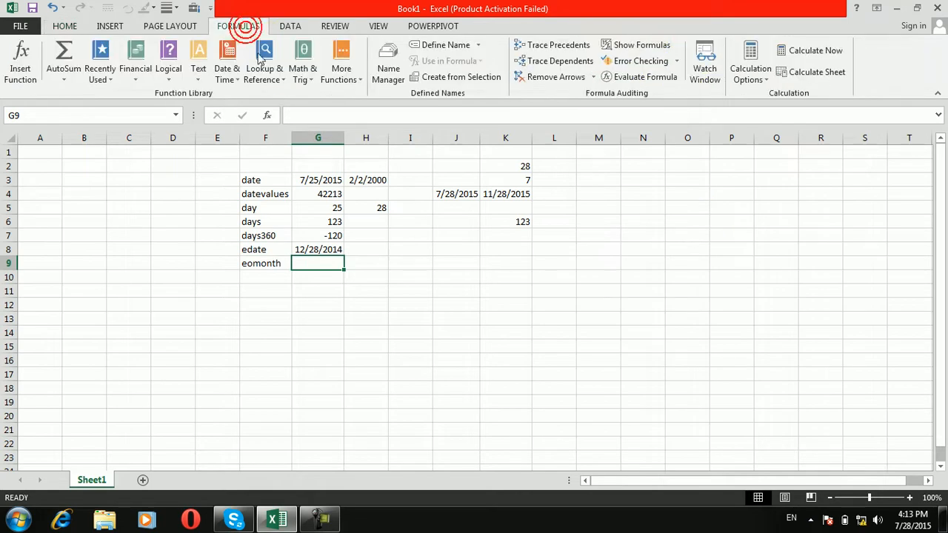
Enter the date 1/1/2015 in cell J7 as a start date.
left_click(226, 55)
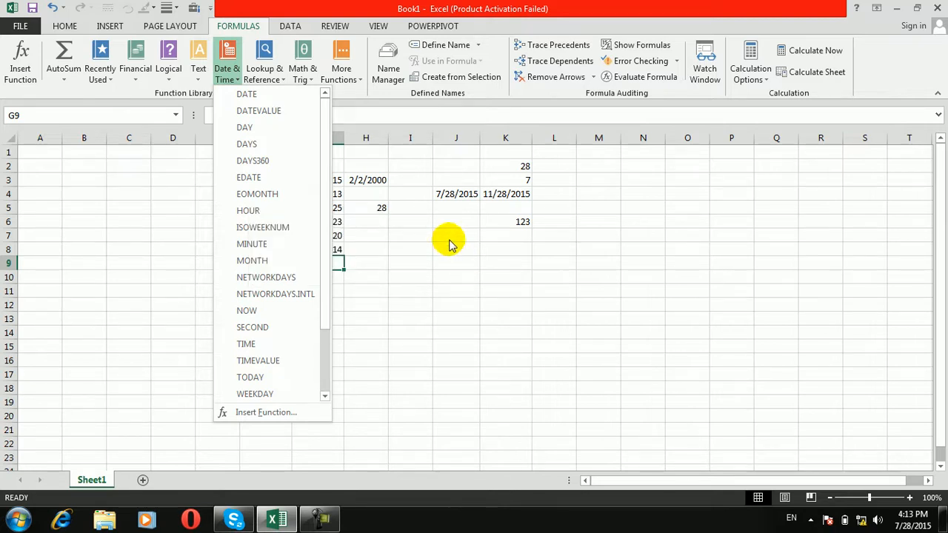
left_click(450, 243)
left_click(449, 237)
type("1")
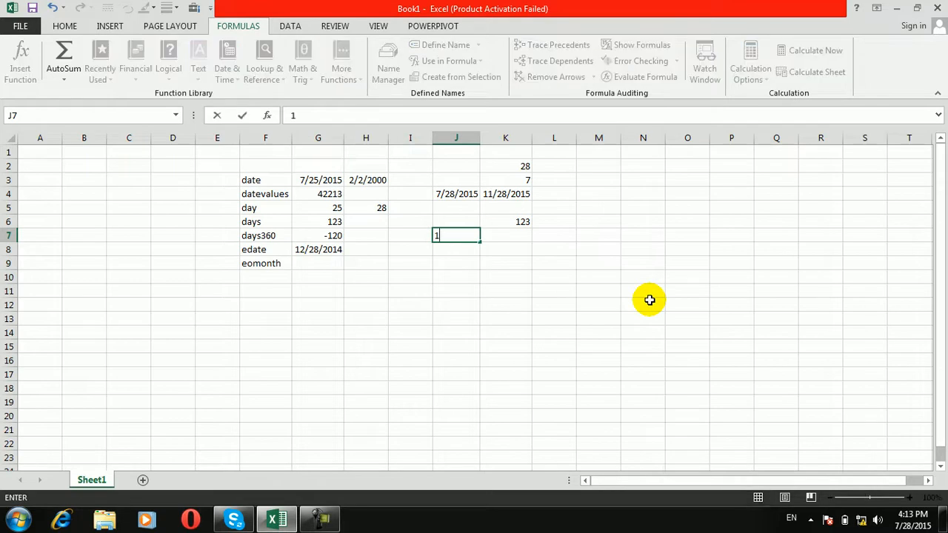
type("/1/2015")
key("Return")
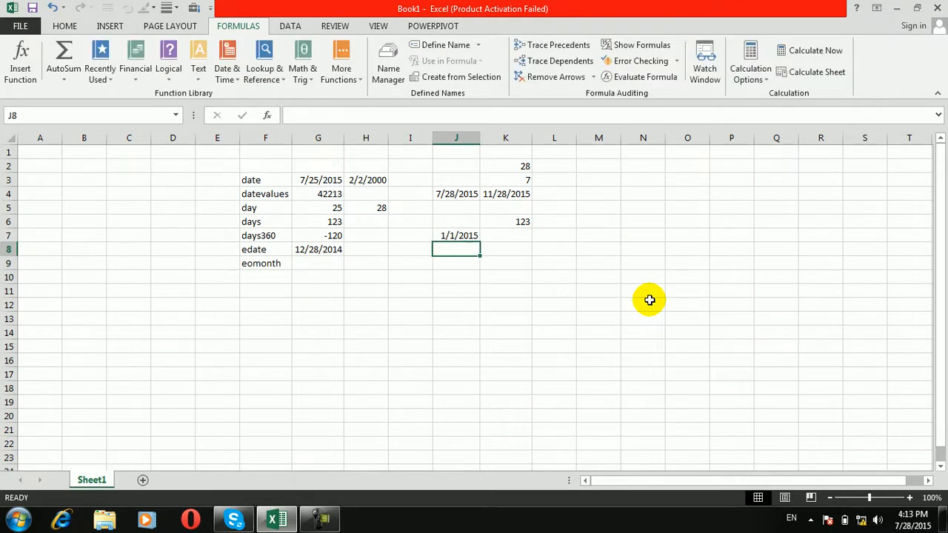
Enter an EDATE formula in L10 that adds 3 months to the date in J7.
left_click(504, 236)
left_click(470, 253)
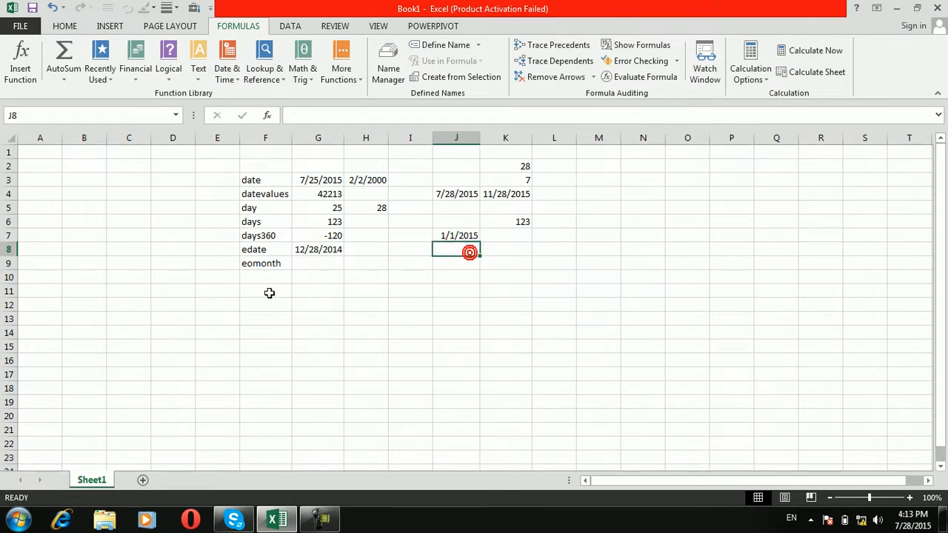
left_click(548, 276)
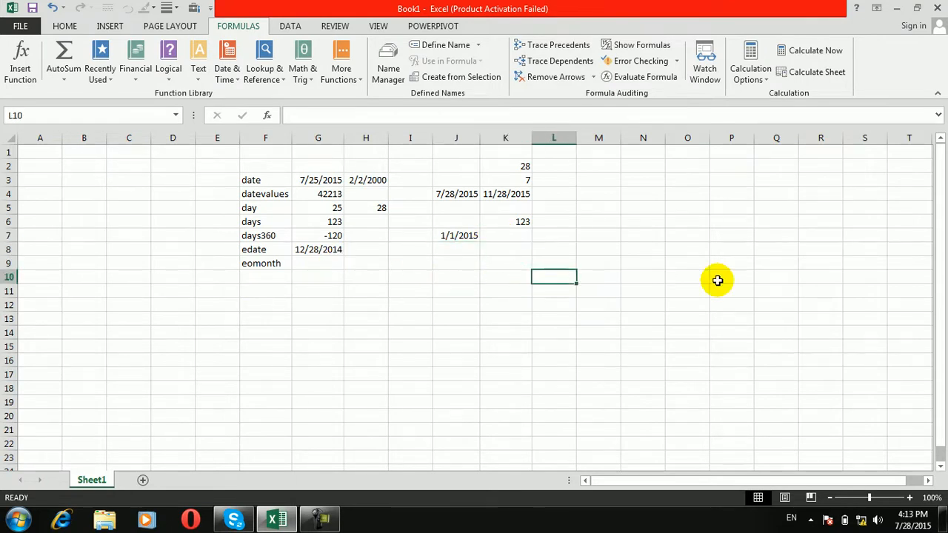
type("=ed")
key("Tab")
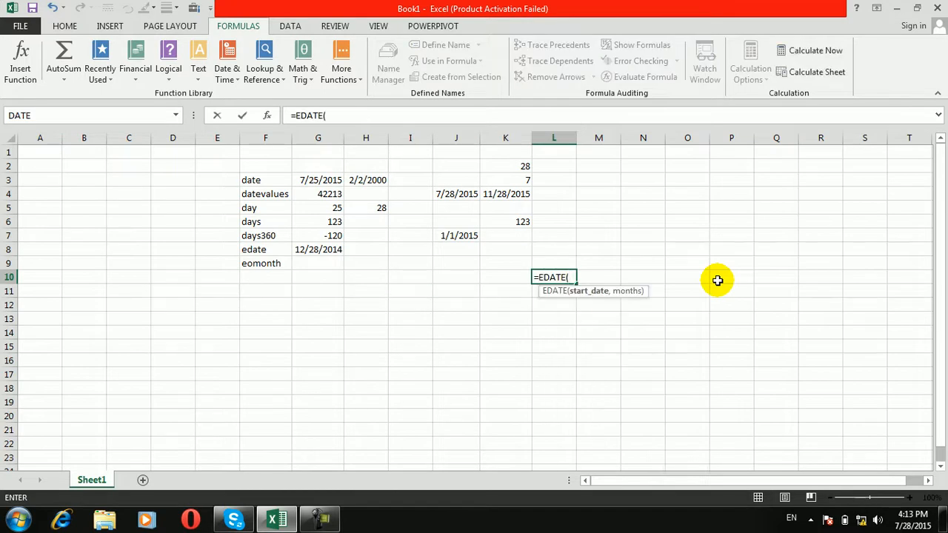
left_click(460, 236)
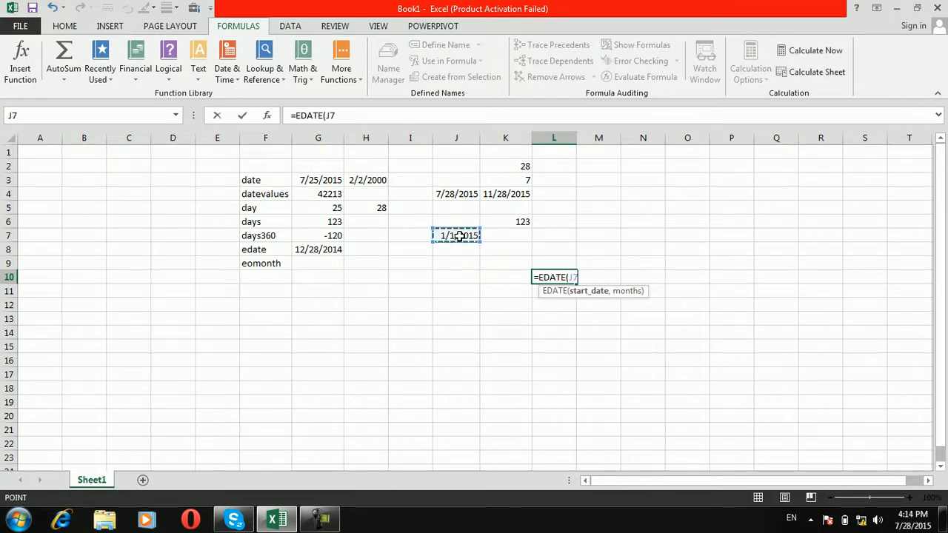
type(",")
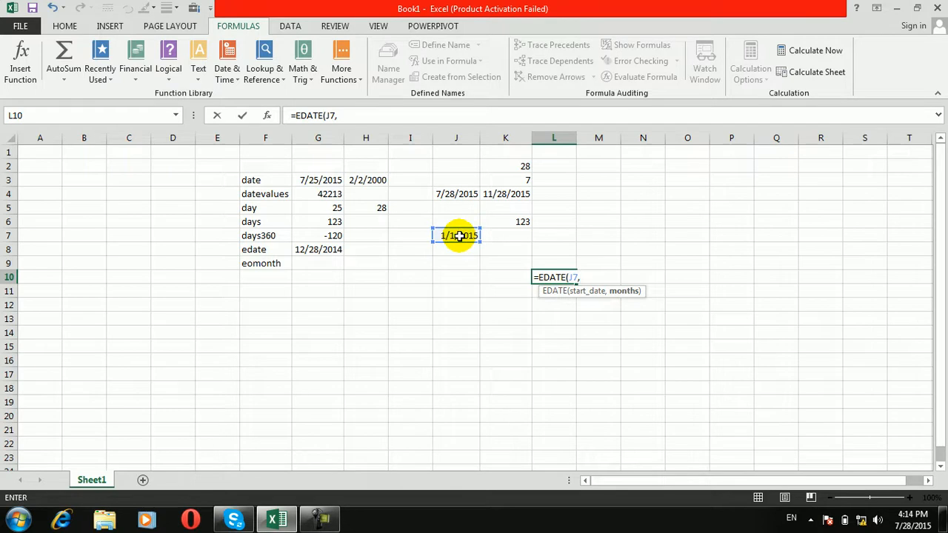
type("3")
key("Return")
Format the cells L9:L16 as Short Date.
left_click_drag(554, 261, 554, 360)
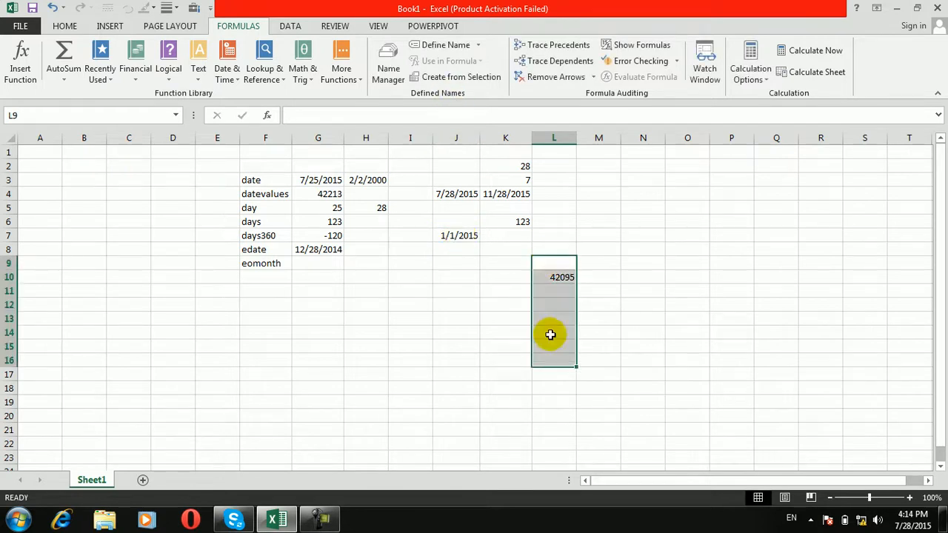
left_click(65, 26)
left_click(547, 52)
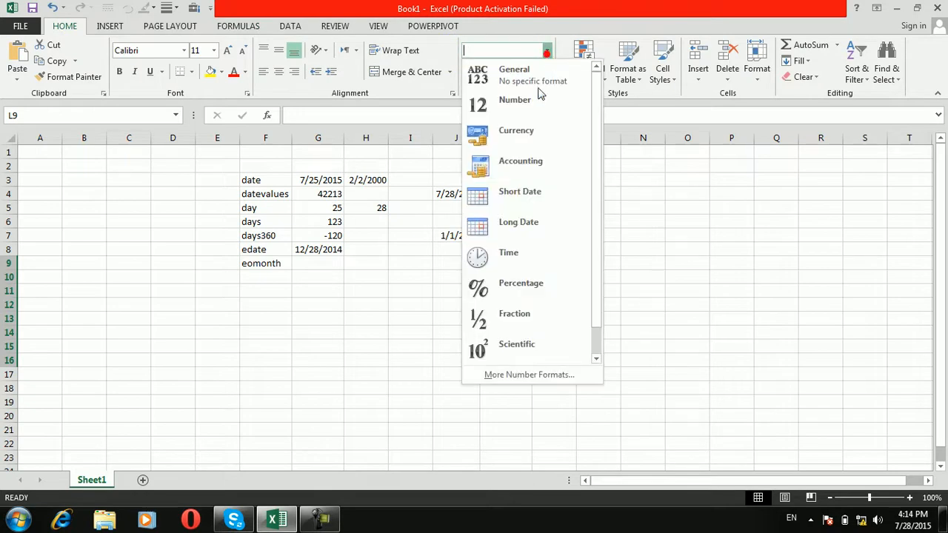
left_click(488, 198)
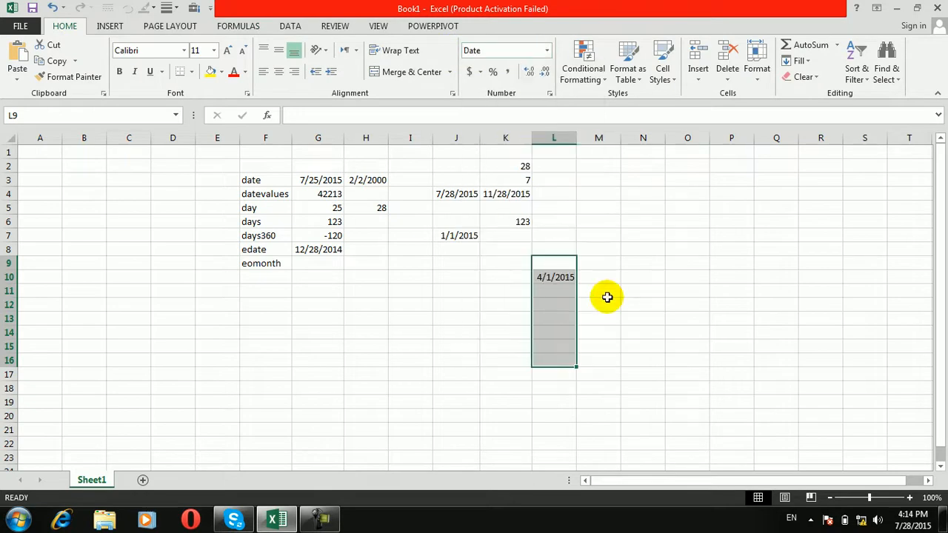
Enter an EOMONTH formula in L11 using J7 and 3 months, and compare it with the EDATE formula in L10.
left_click(554, 291)
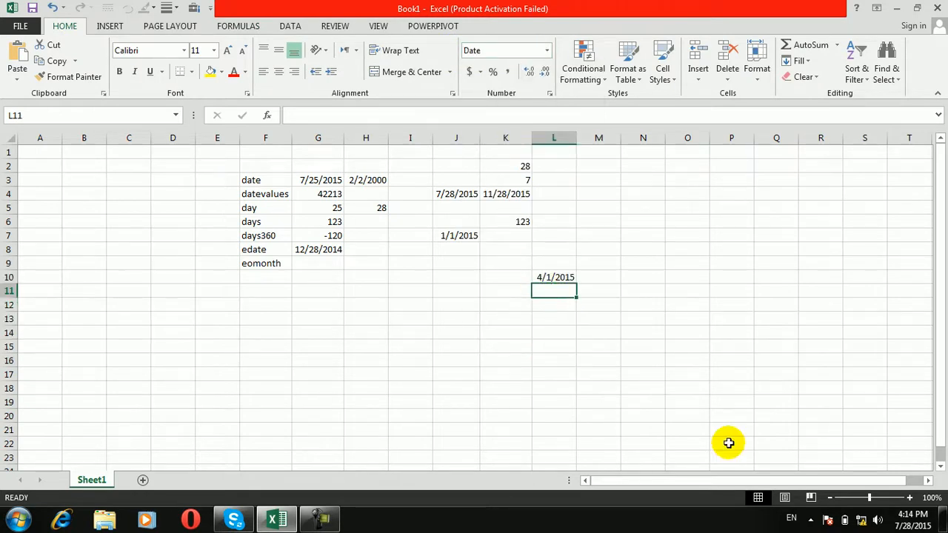
type("=eo")
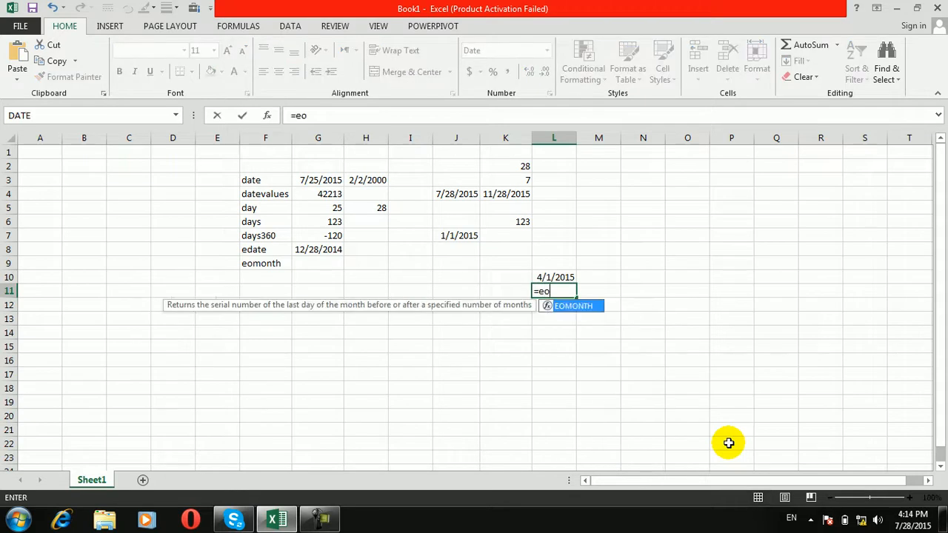
key("Tab")
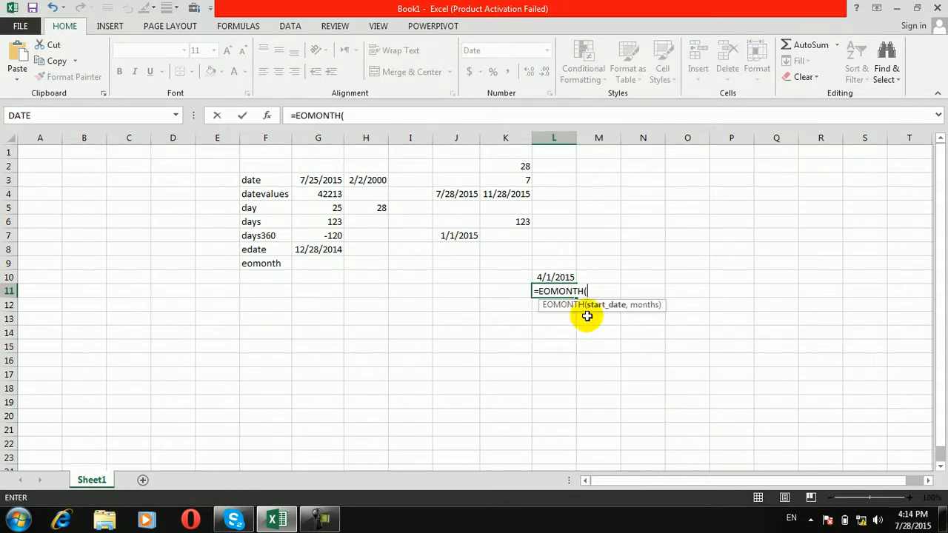
left_click(463, 233)
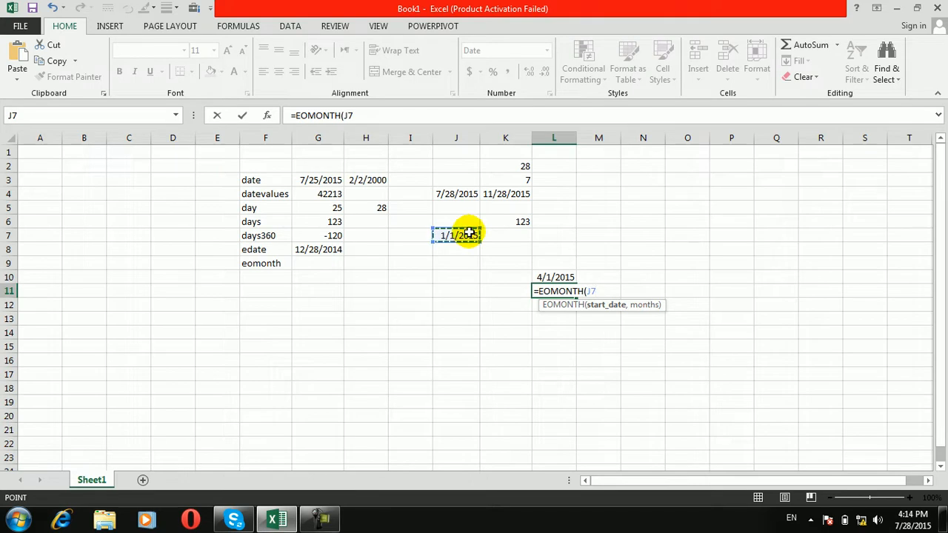
type(",3")
key("ctrl+Return")
left_click(555, 277)
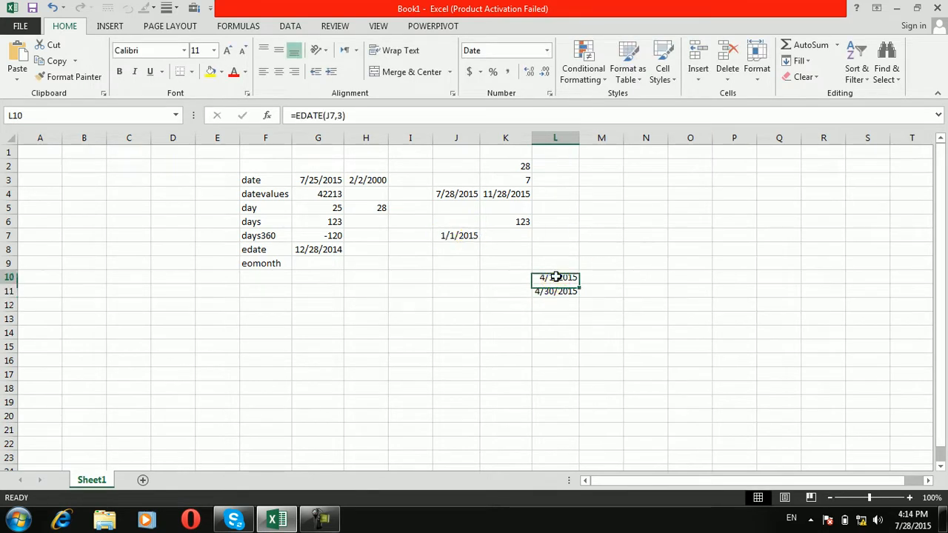
left_click(555, 292)
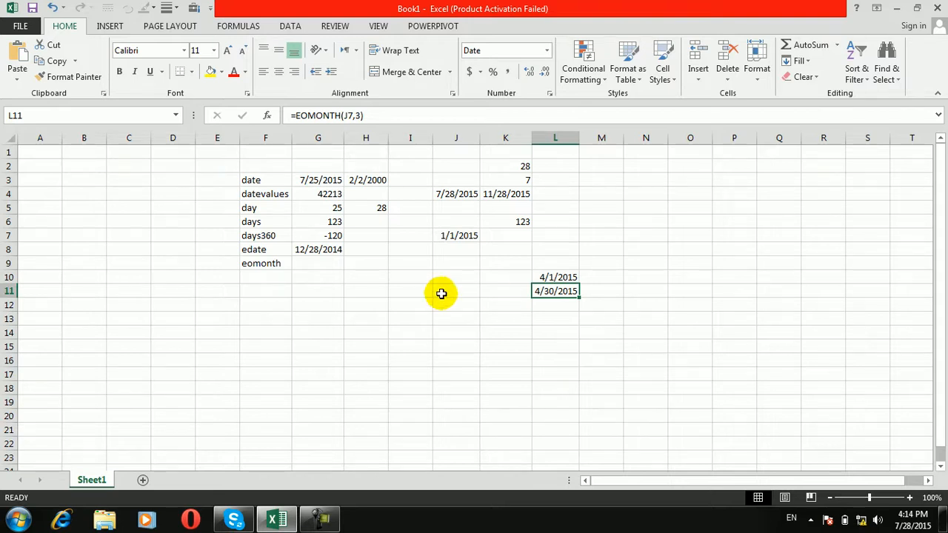
left_click(271, 278)
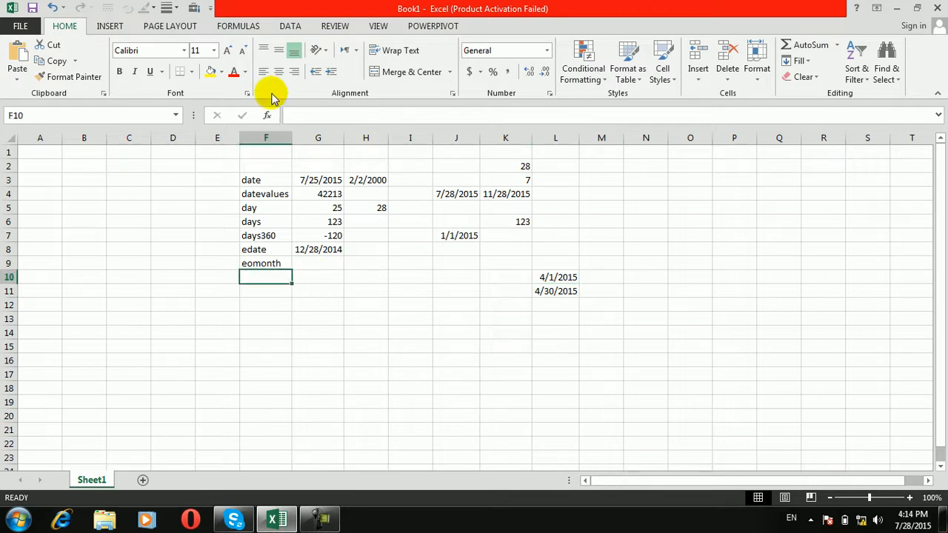
left_click(249, 26)
left_click(226, 76)
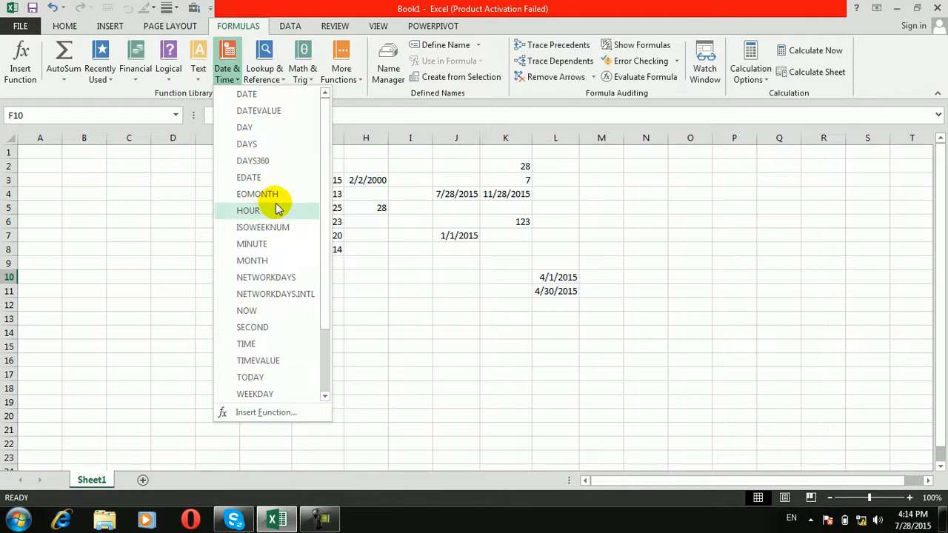
left_click(363, 330)
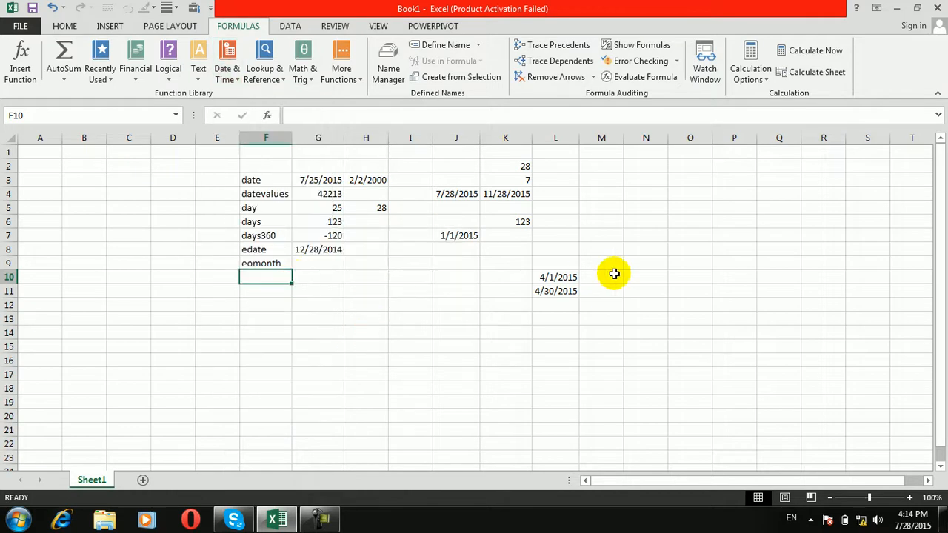
Insert the current date and time in B4 with the NOW function.
left_click(81, 192)
type("=")
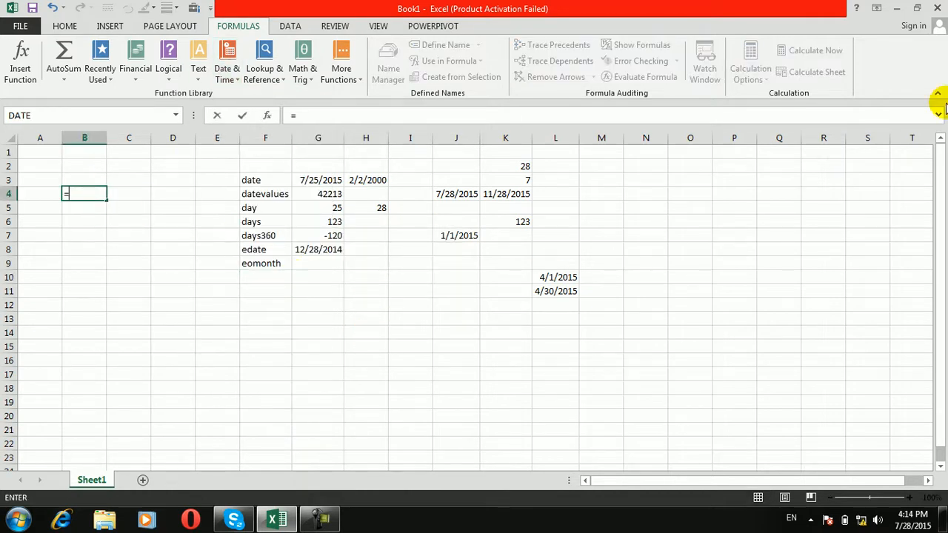
type("now")
key("Tab")
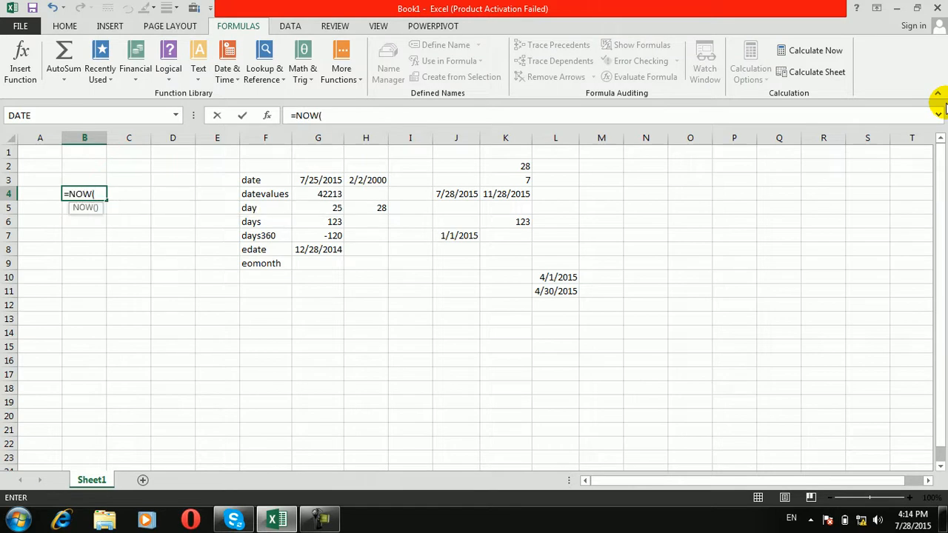
key("Return")
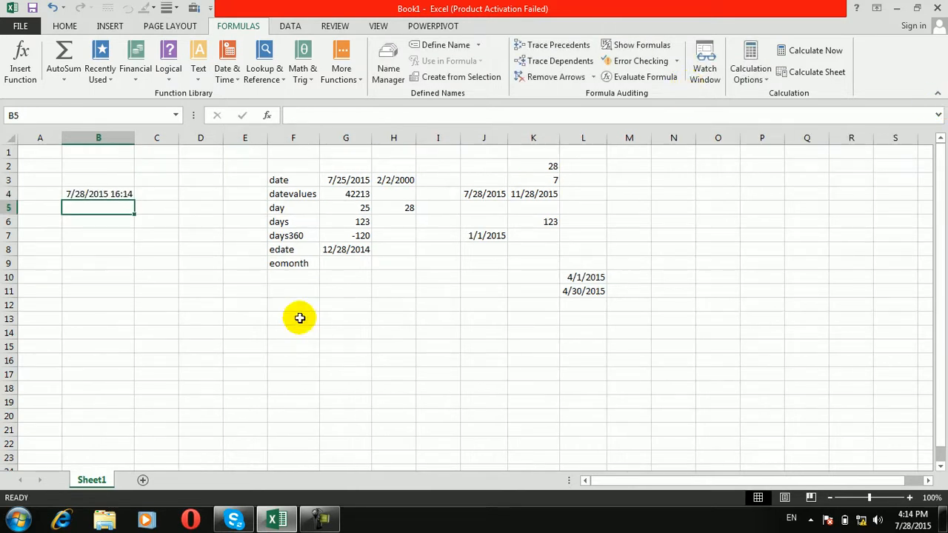
Add the label "hour" in F10, below the eomonth label.
left_click(308, 267)
left_click(309, 275)
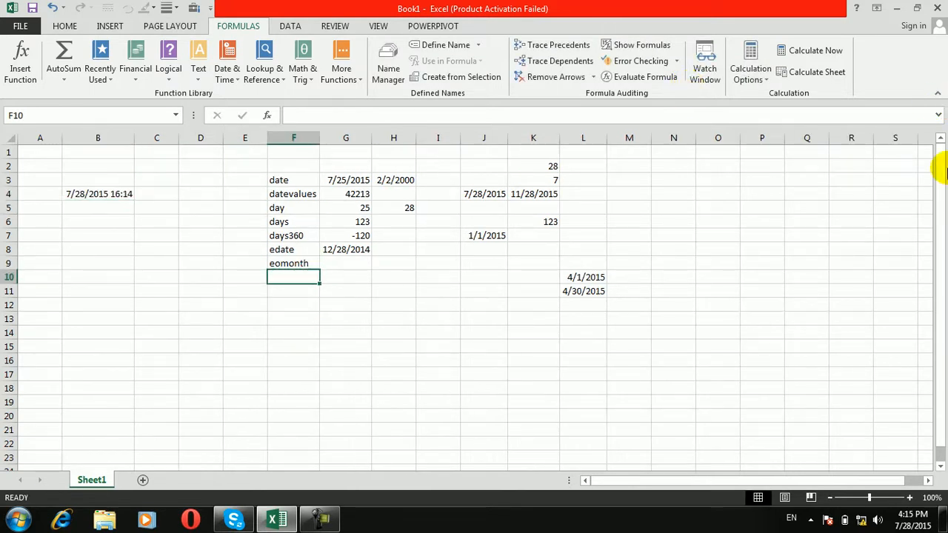
type("hour")
key("Tab")
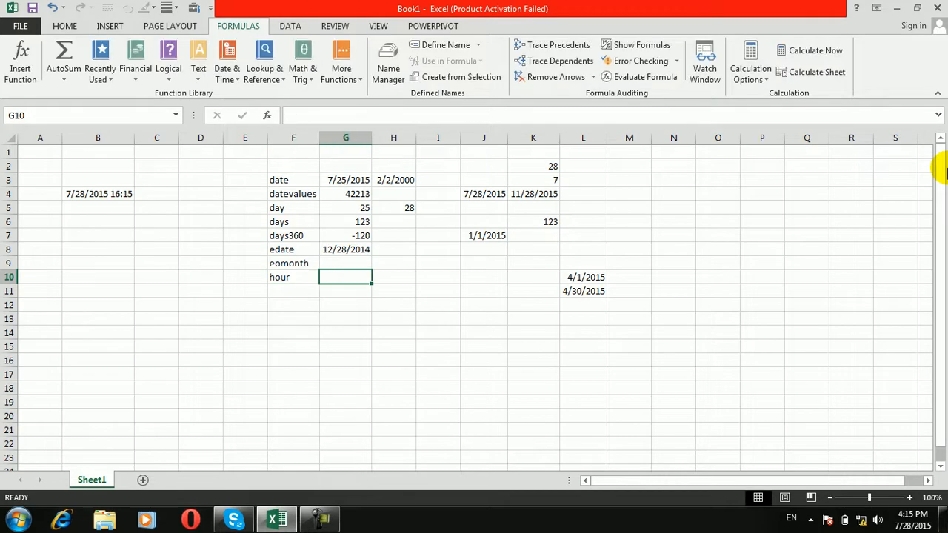
Enter an HOUR formula in G10 that refers to the date value in G4.
type("=hou")
key("Tab")
left_click(354, 194)
key("Return")
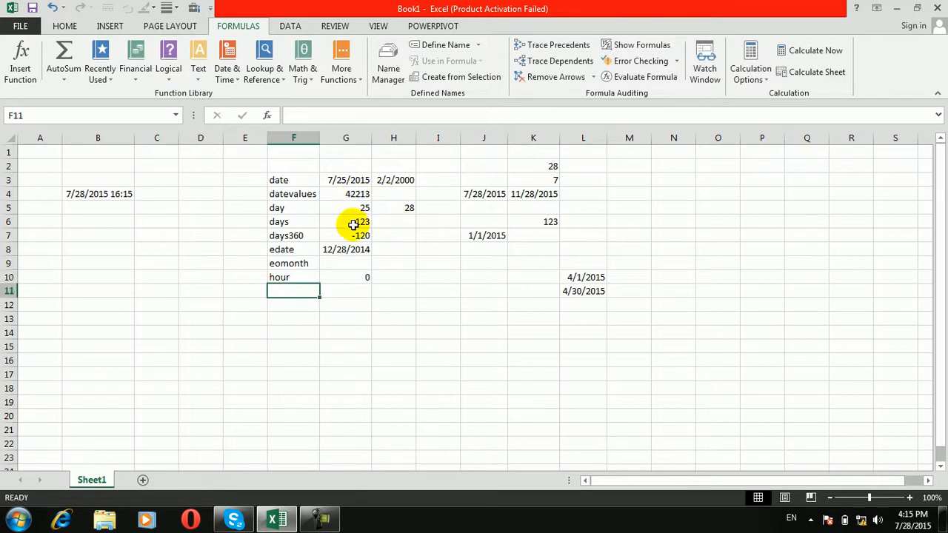
Replace the argument of the HOUR formula in G10 with the text time "4:15 PM".
left_click(347, 276)
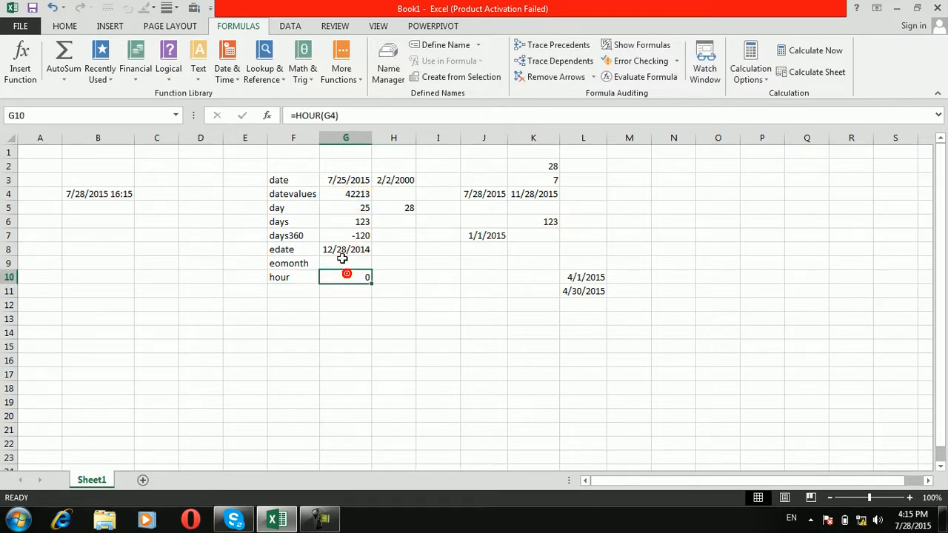
left_click(334, 116)
left_click(334, 116)
key("BackSpace")
key("BackSpace")
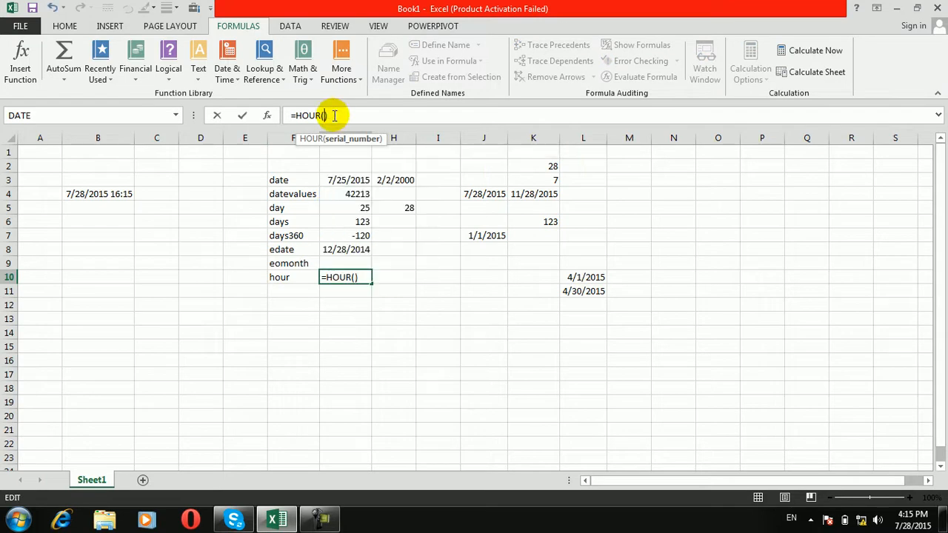
type("\"4:15 PM")
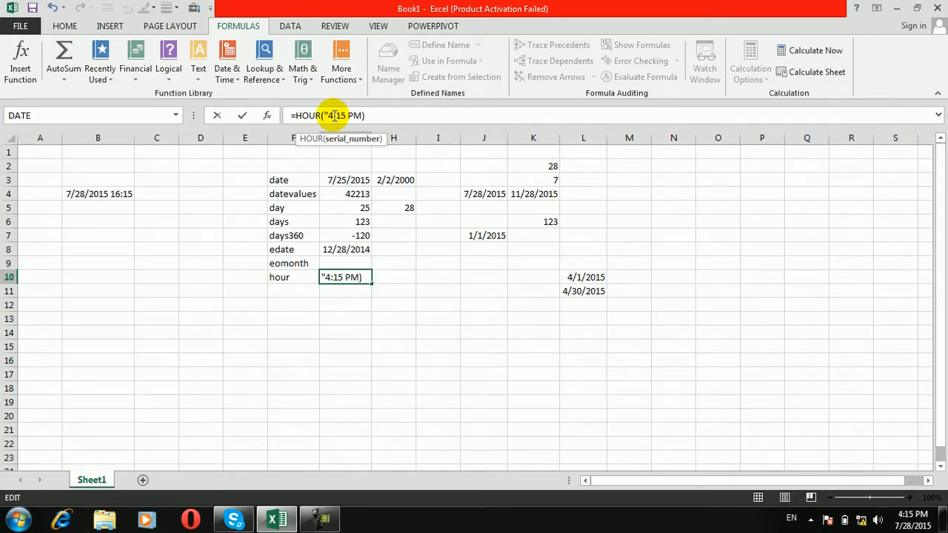
key("Return")
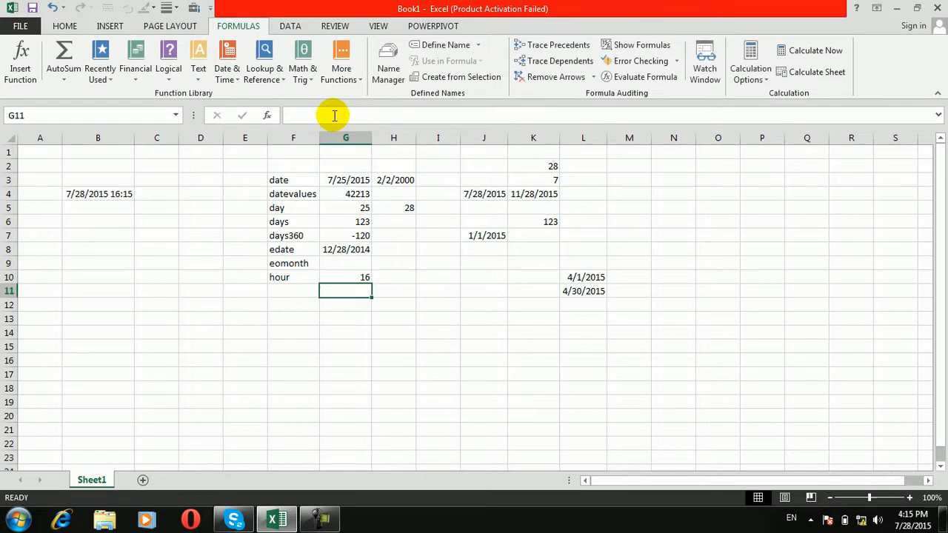
Replace the formula in G10 with an HOUR formula that refers to the date and time in B4.
left_click(345, 278)
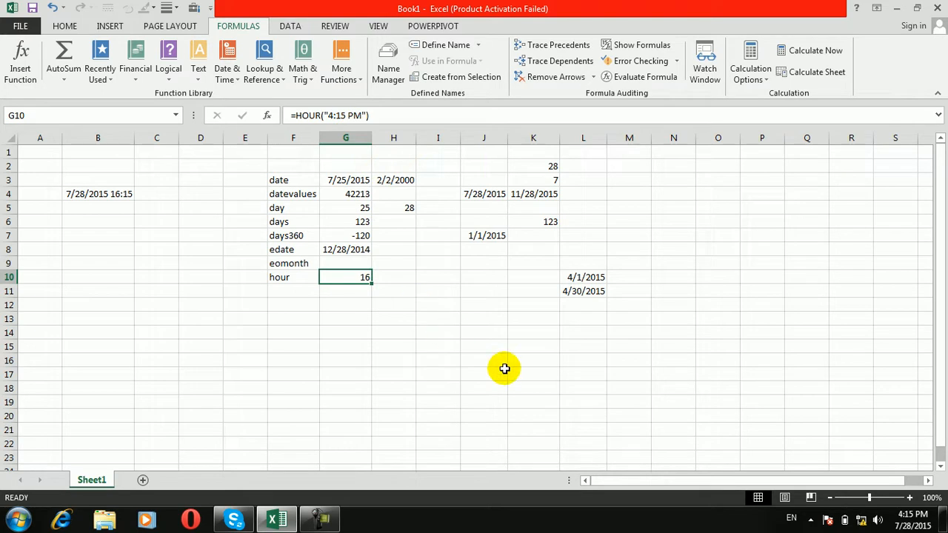
type("=hour")
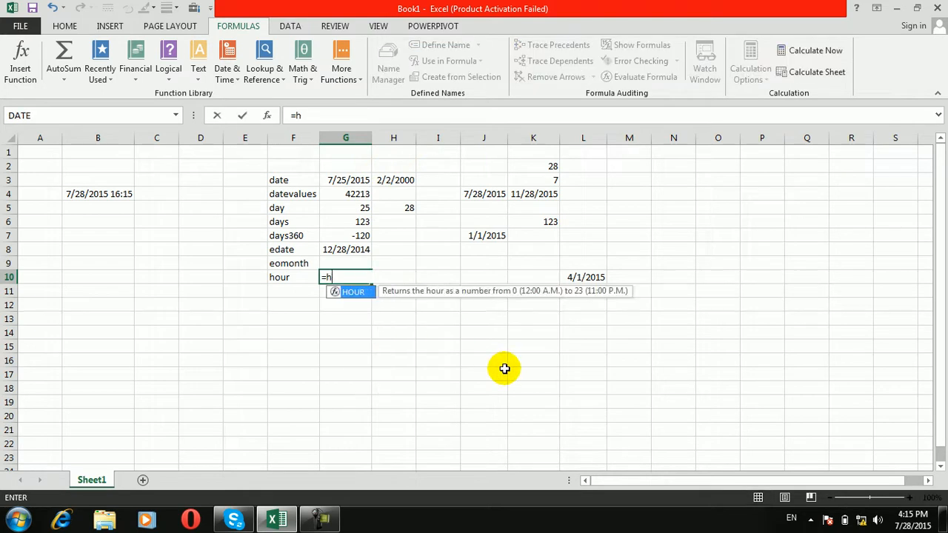
key("Tab")
key("Left")
type("=hou")
key("Tab")
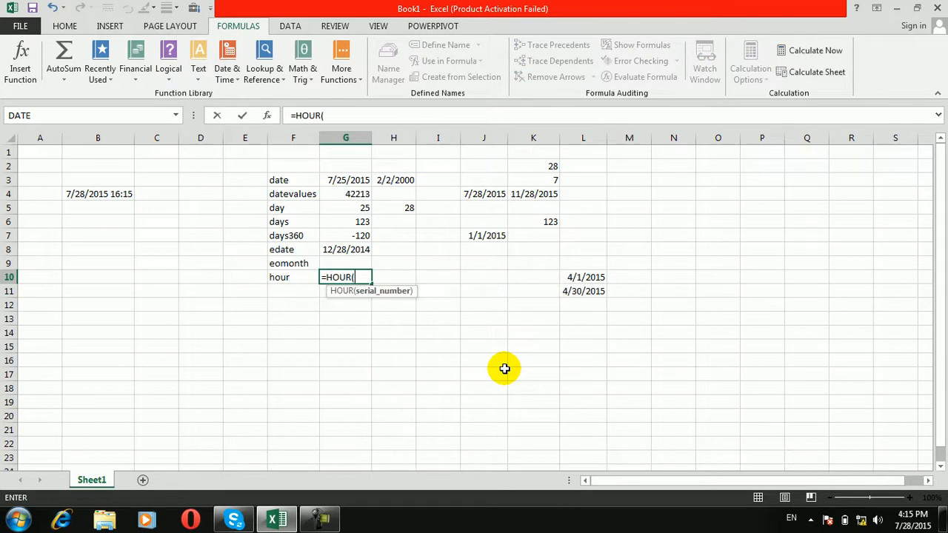
left_click(117, 194)
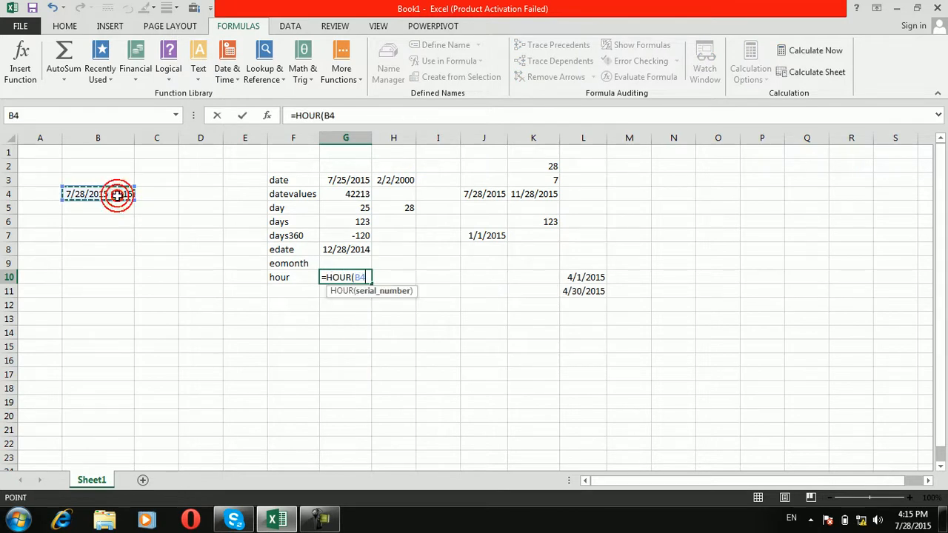
key("Return")
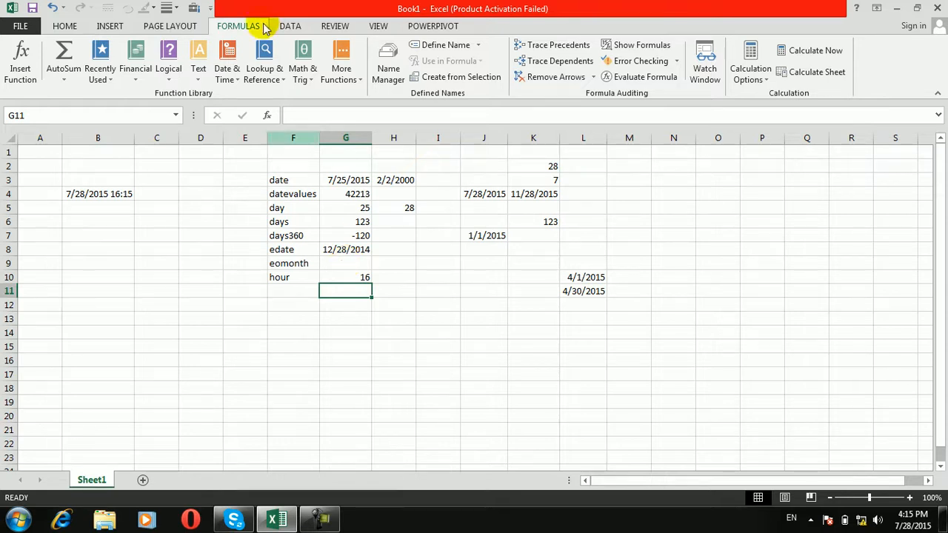
Add the label "isoweeknumber" in F11, below the hour label, and widen column F to fit it.
left_click(227, 72)
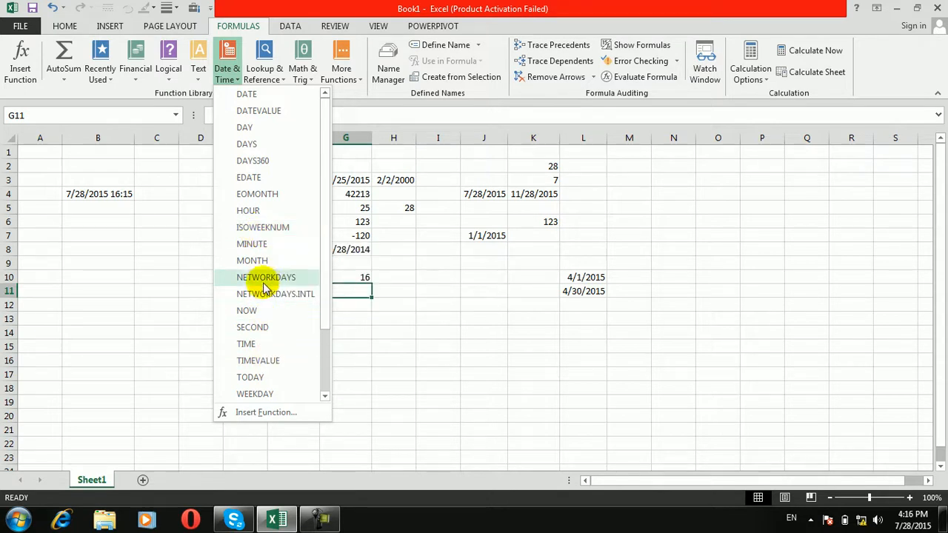
left_click(326, 396)
left_click(326, 396)
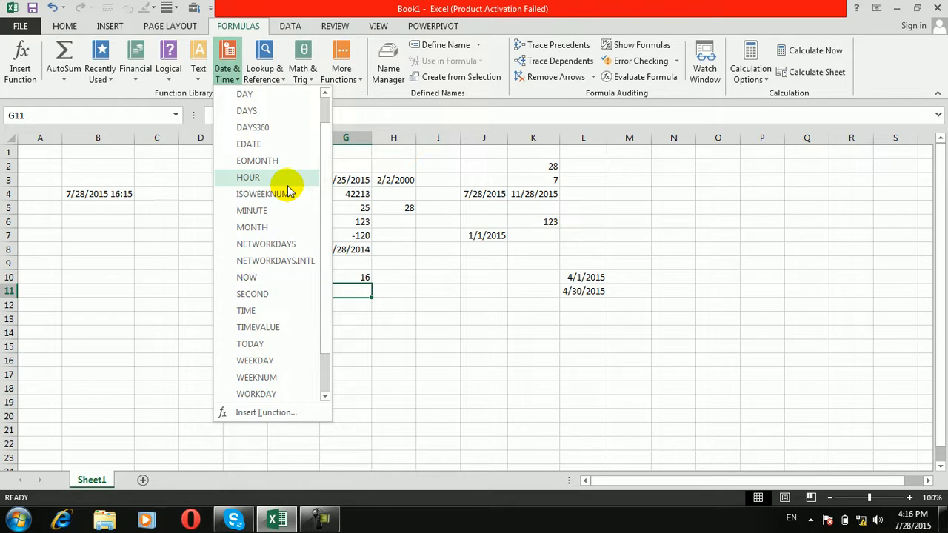
left_click(425, 290)
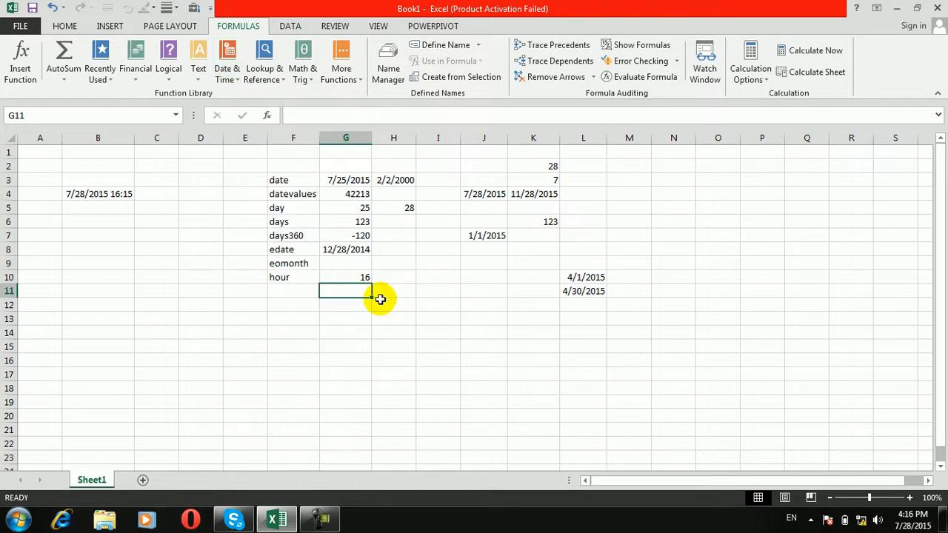
left_click(292, 294)
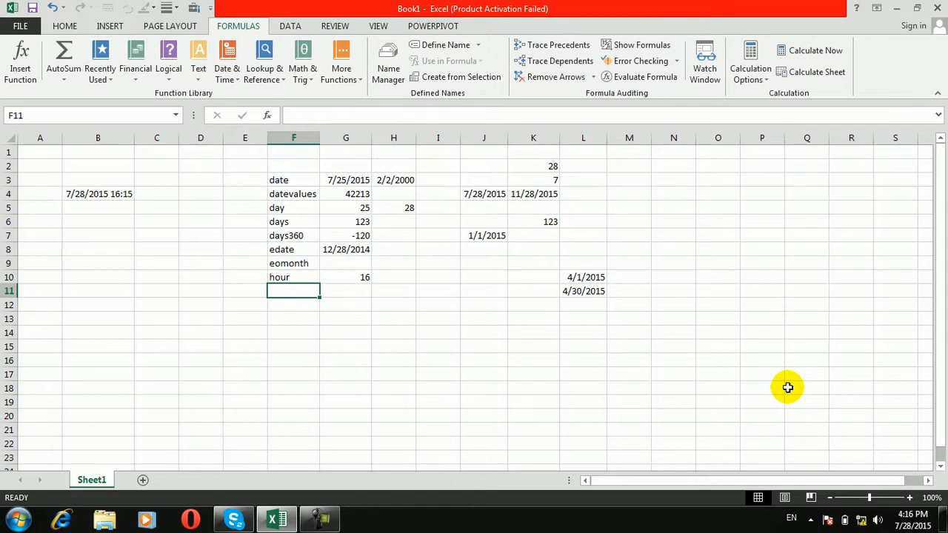
type("w")
key("BackSpace")
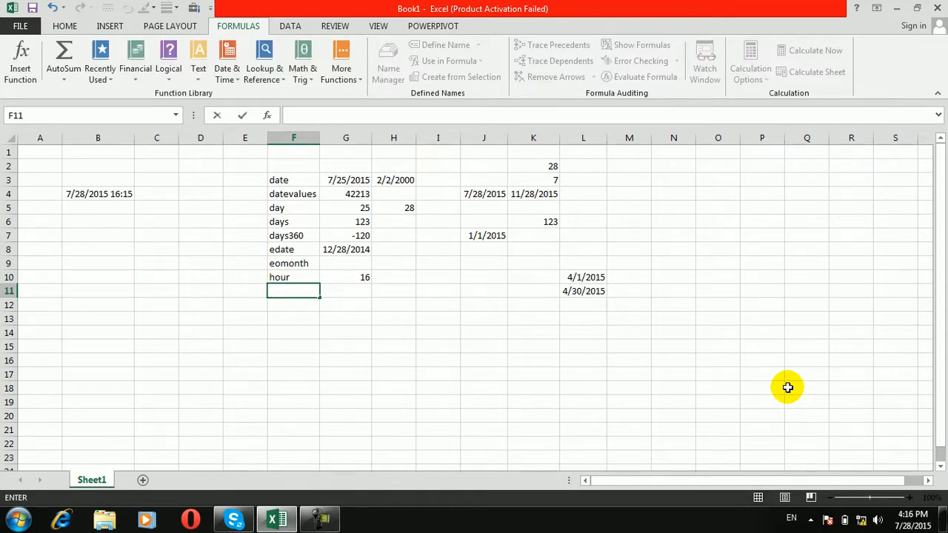
type("isoweeknu")
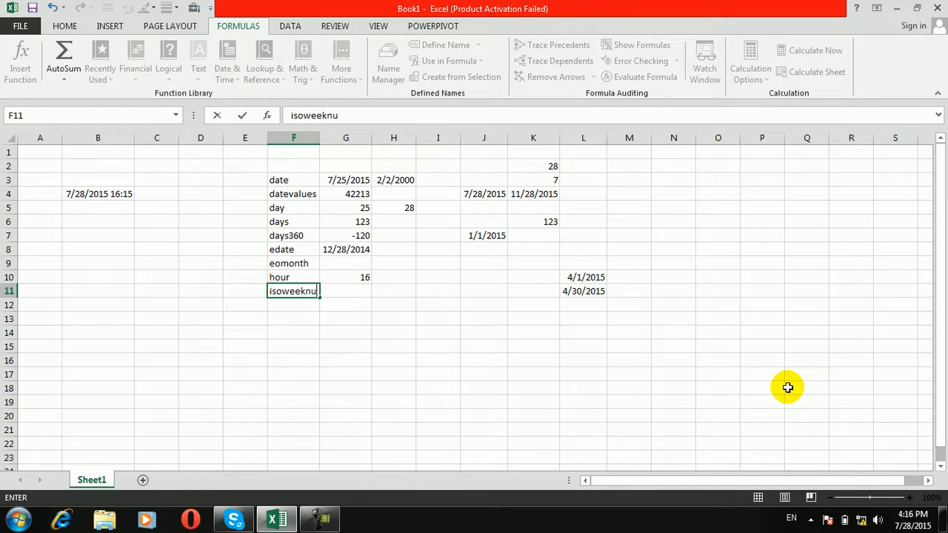
type("mber")
key("Return")
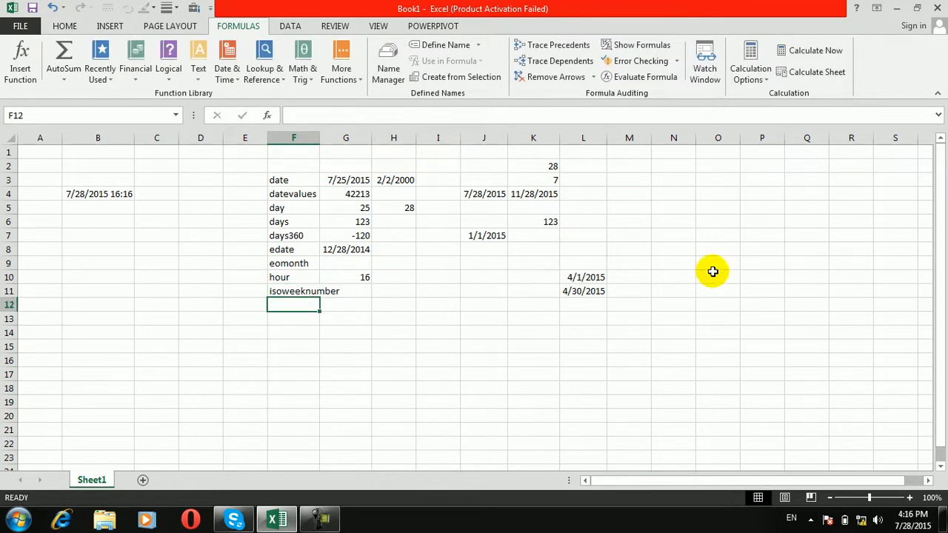
left_click_drag(326, 147, 350, 147)
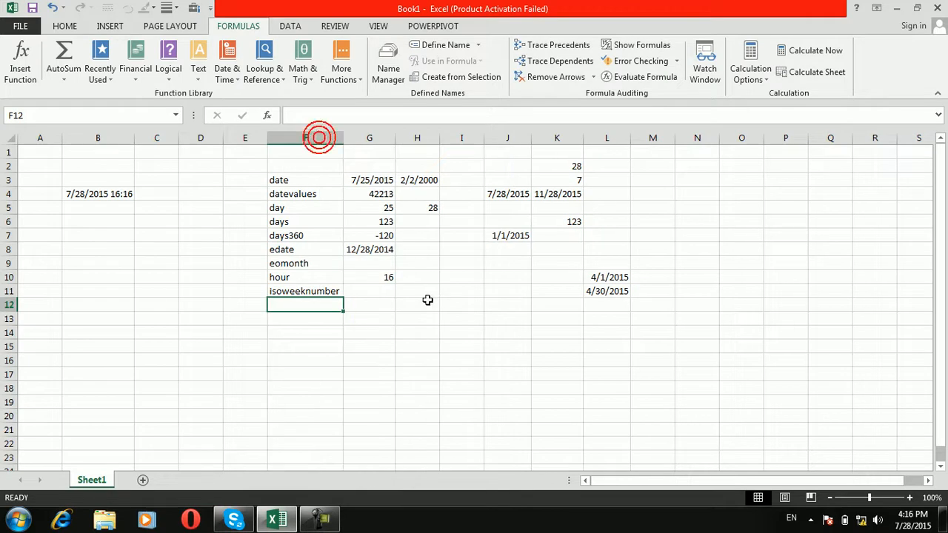
Enter the current date, 7/28/2015, as a fixed value in M7.
left_click(371, 304)
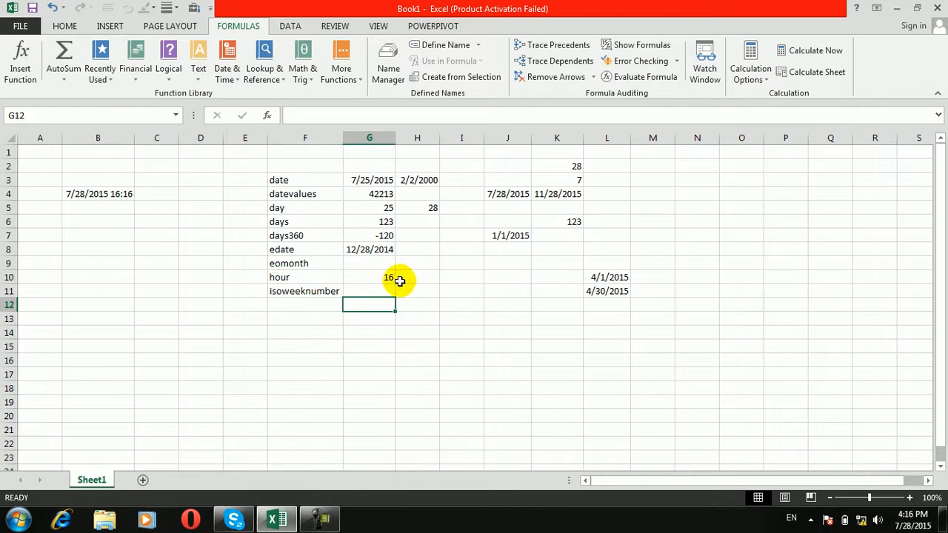
left_click(386, 289)
left_click(669, 236)
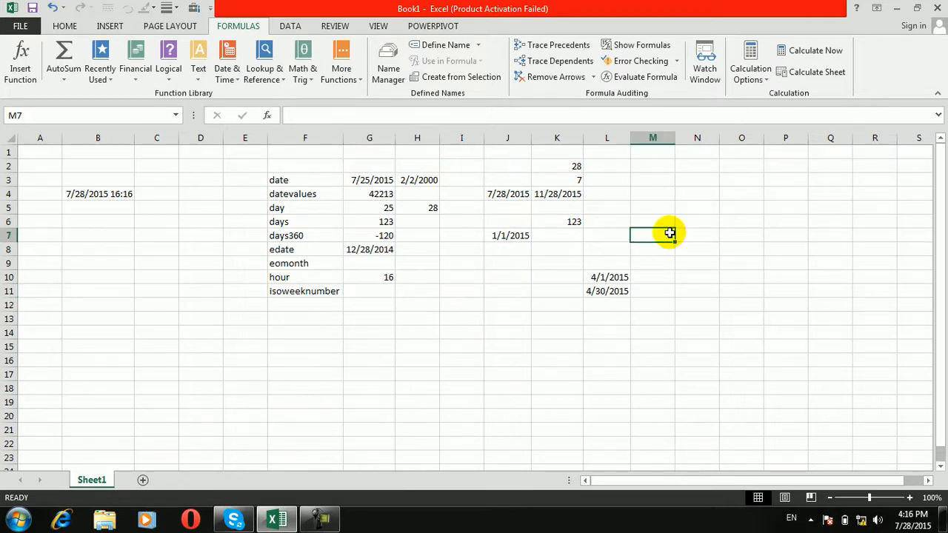
key("ctrl+semicolon")
key("Return")
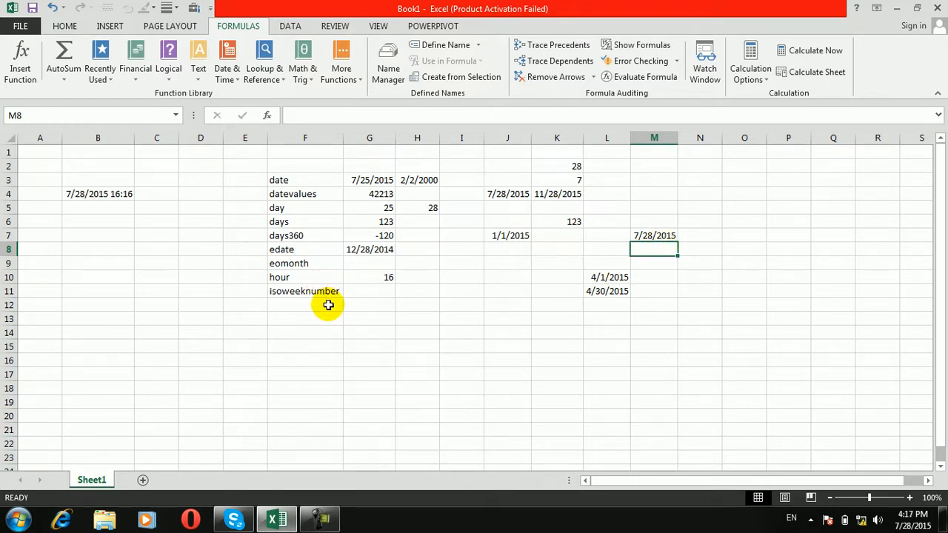
Enter an ISOWEEKNUM formula in G11 that refers to the date in M7.
left_click(375, 291)
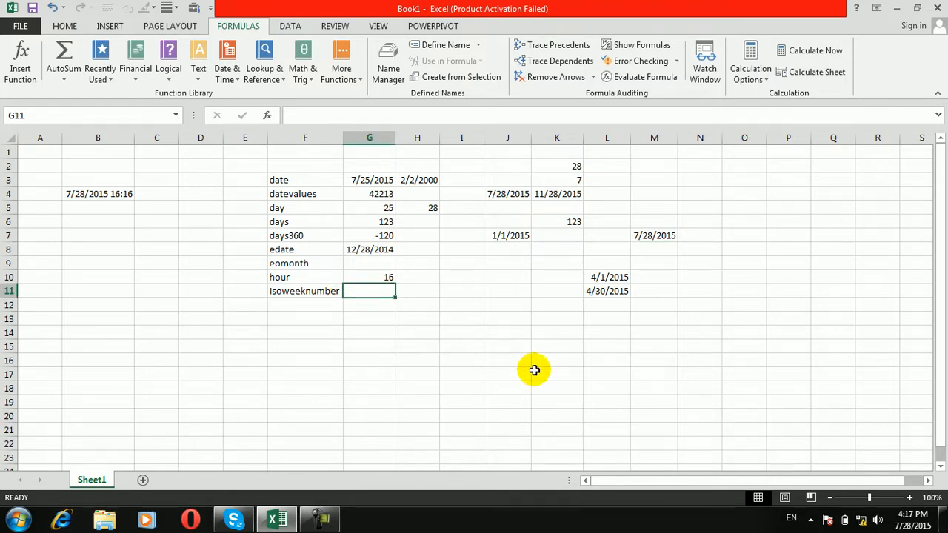
type("=")
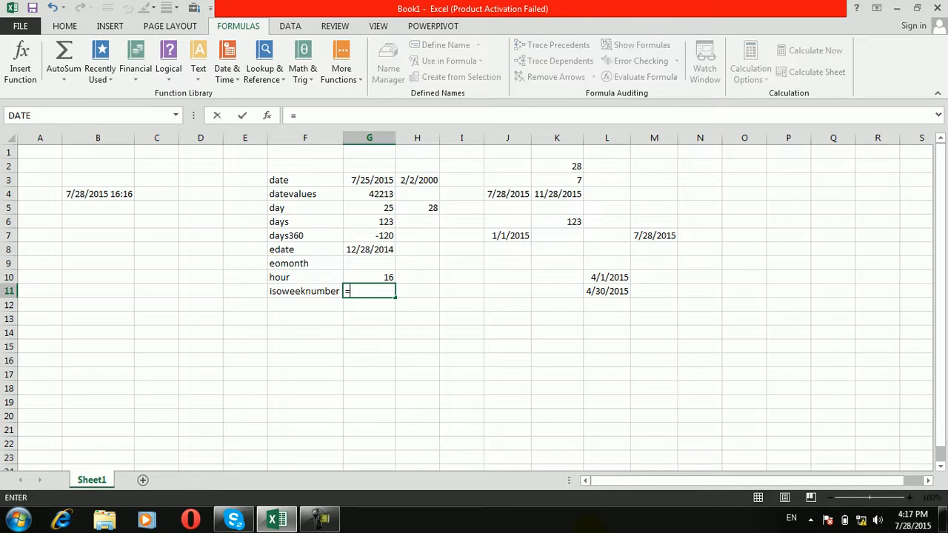
type("iso")
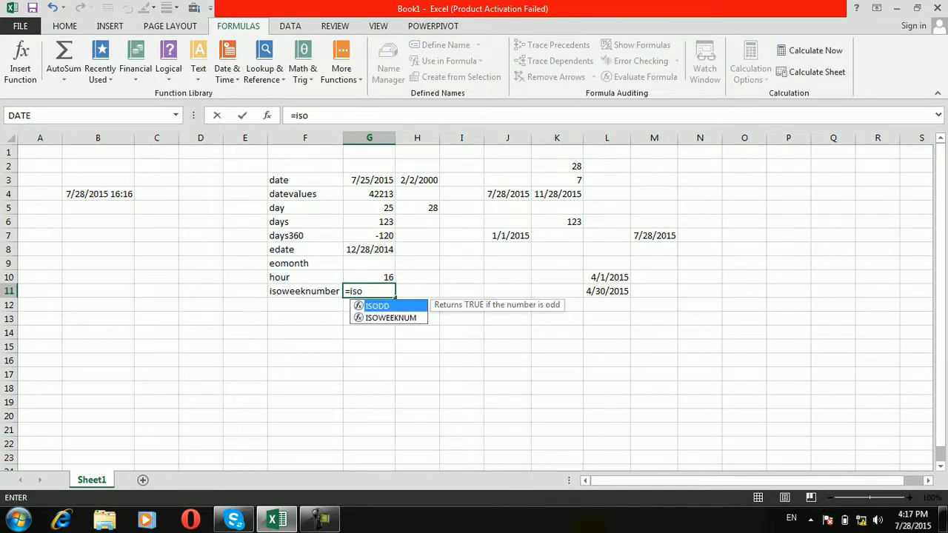
type("w")
key("Tab")
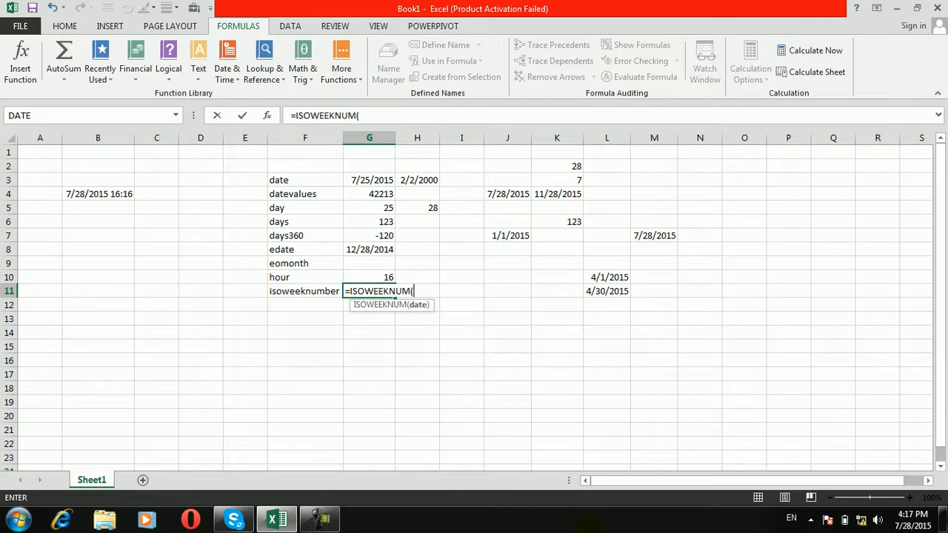
left_click(652, 234)
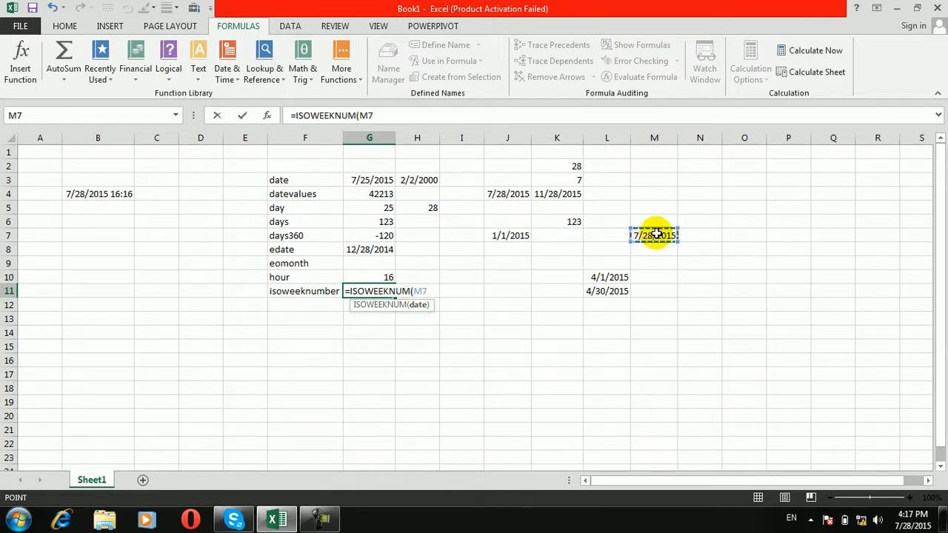
key("Return")
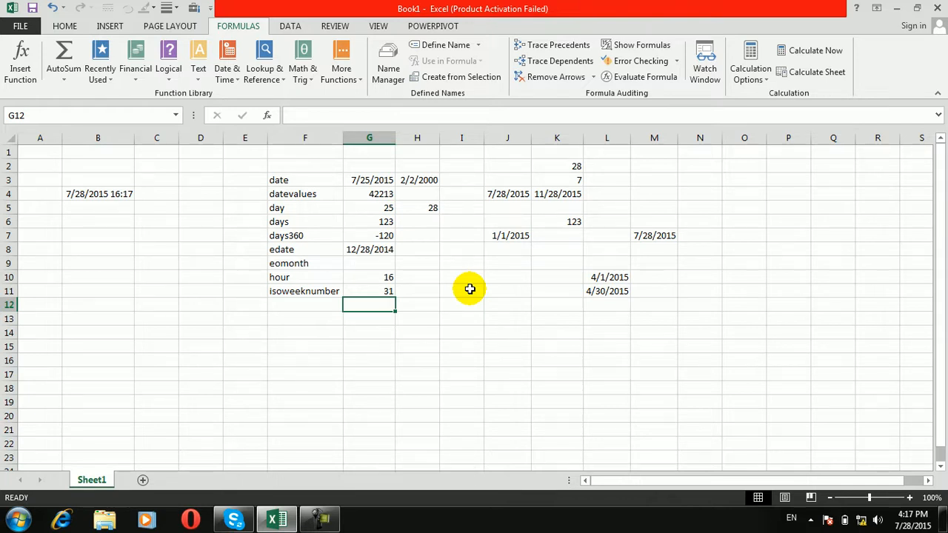
Add the label "minute" in F12, below the isoweeknumber label.
left_click(328, 305)
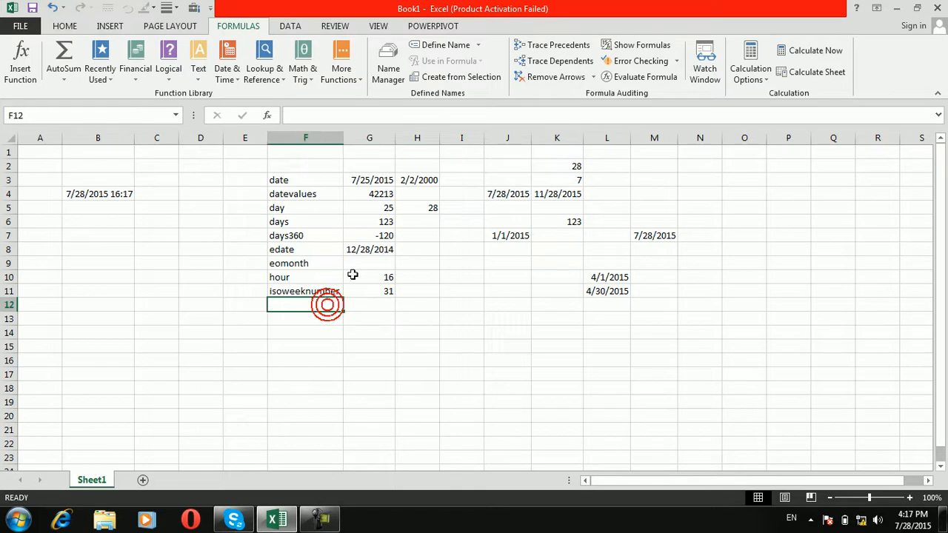
left_click(231, 74)
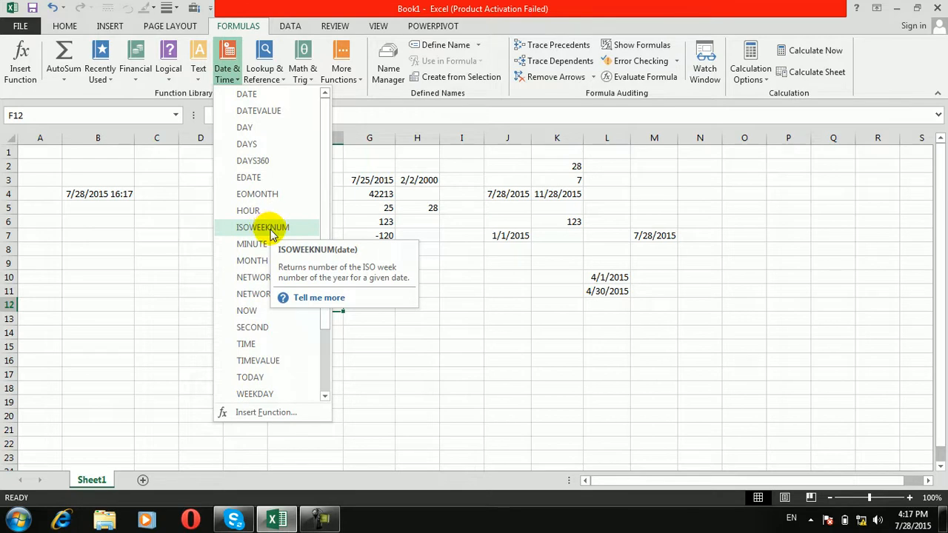
left_click(330, 317)
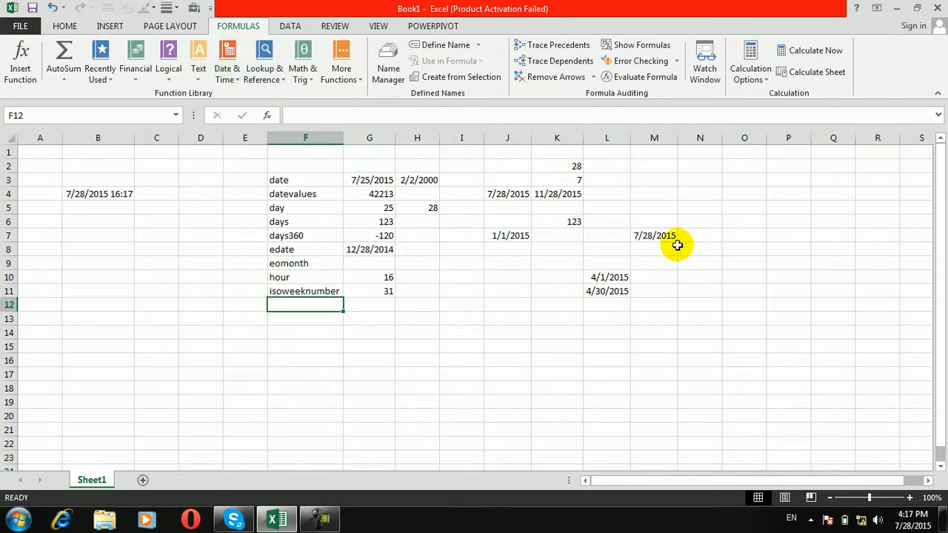
type("minute")
key("ctrl+Return")
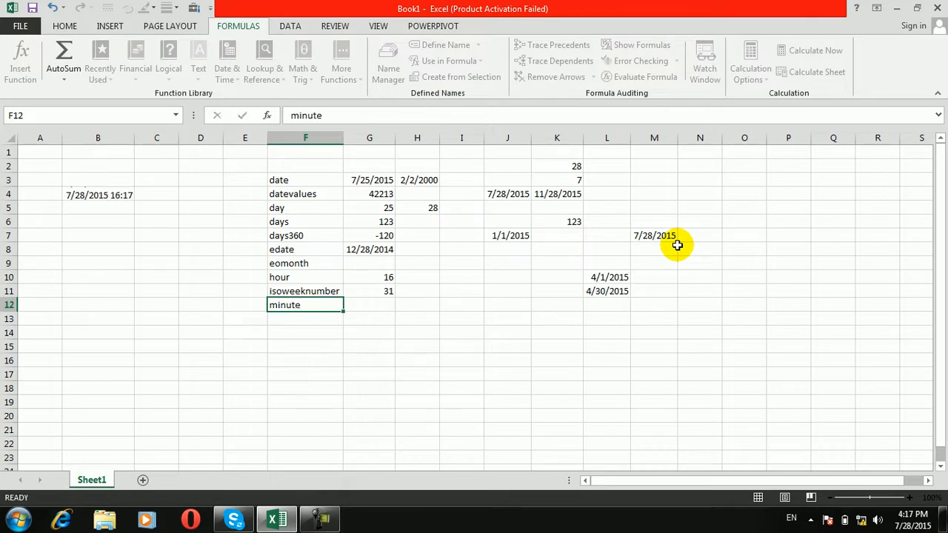
Enter a MINUTE formula in G12 that refers to the date and time in B4.
key("Right")
type("=")
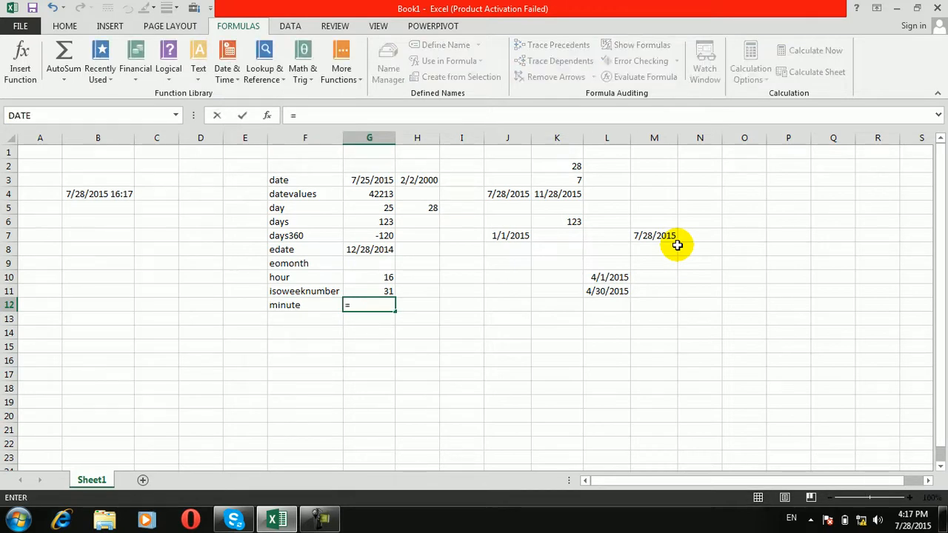
type("min")
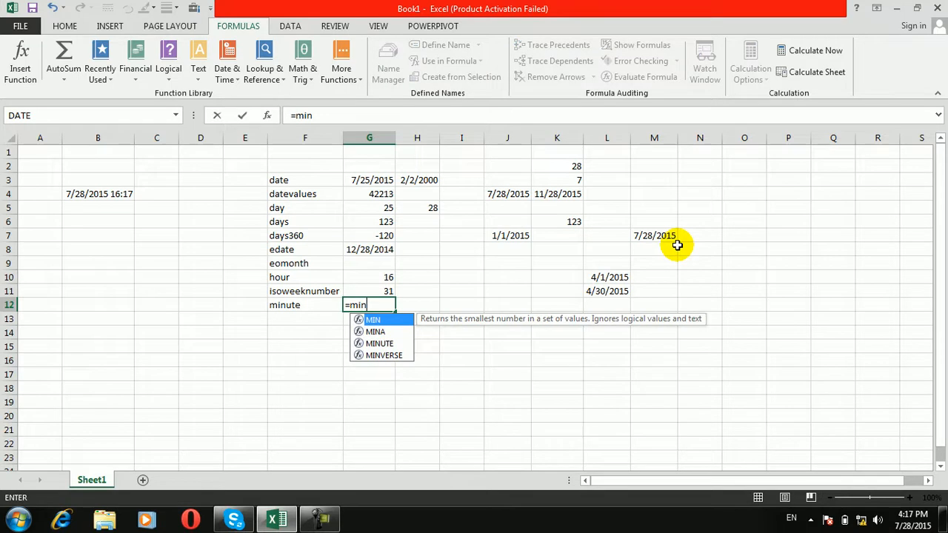
type("u")
key("Tab")
left_click(109, 196)
key("Return")
key("Left")
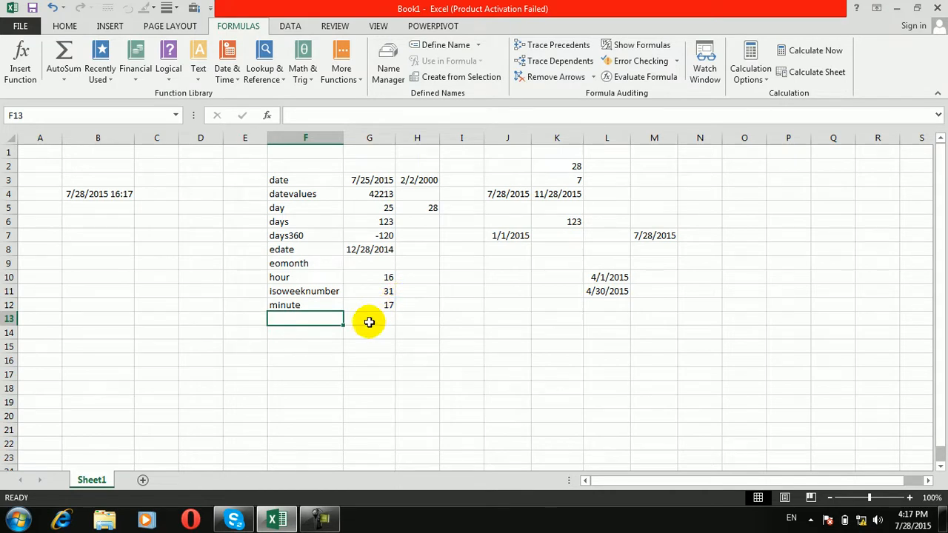
Enter a second MINUTE formula in H12 with the text time "4:18 PM" as its argument.
left_click(423, 310)
type("=")
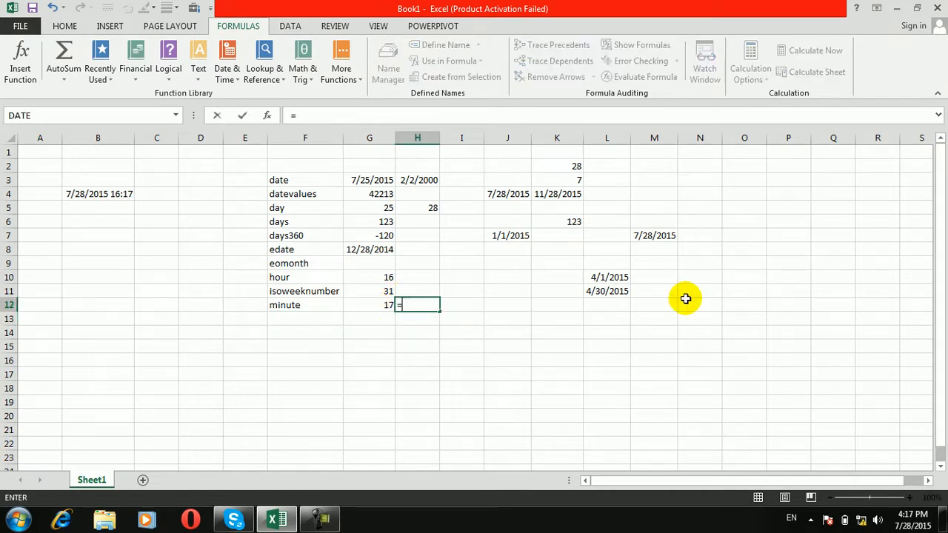
type("min")
key("Tab")
key("BackSpace")
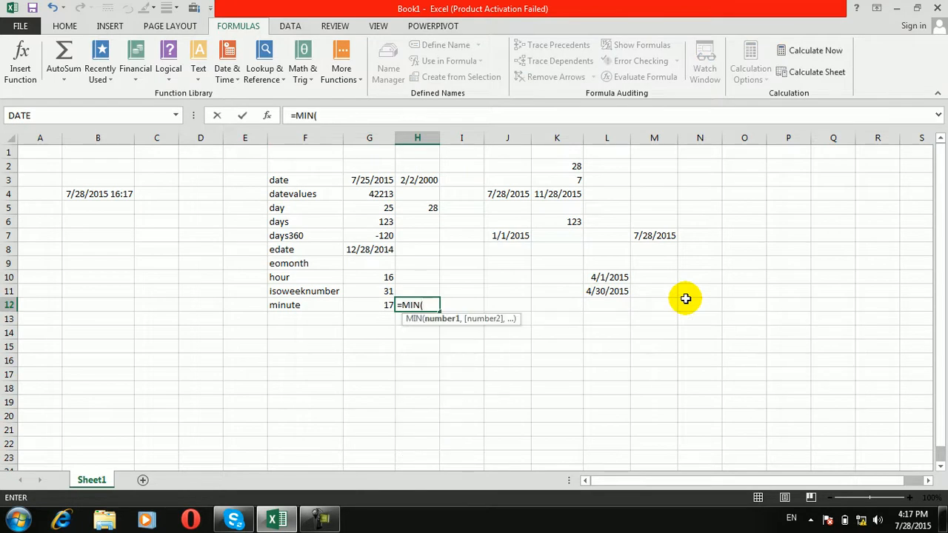
type("u")
key("Tab")
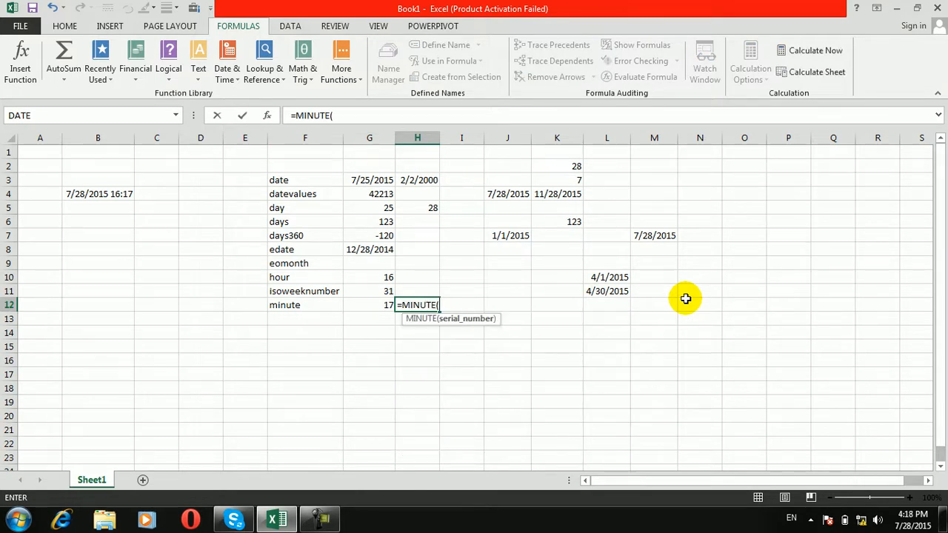
type("\"4:18 PM\"")
key("Return")
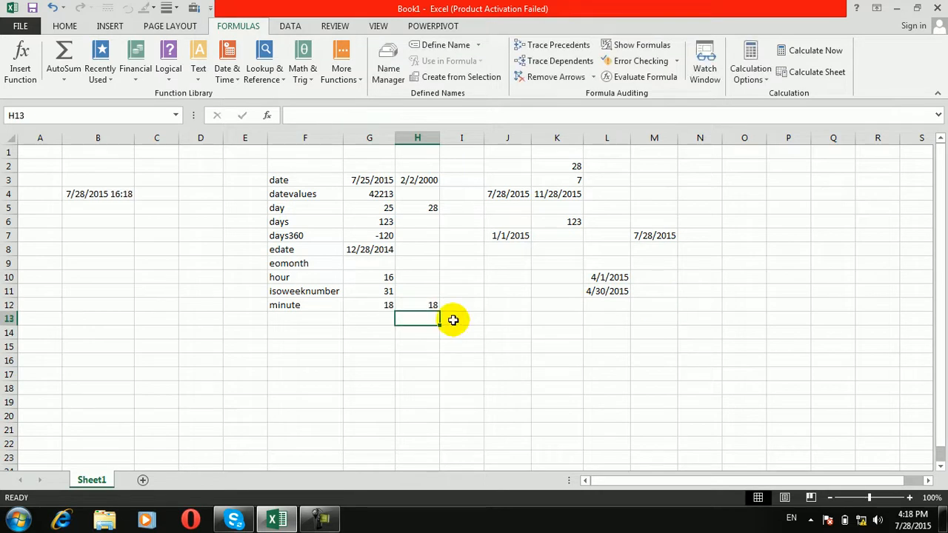
Add the label "month" in F13, below the minute label.
left_click(426, 303)
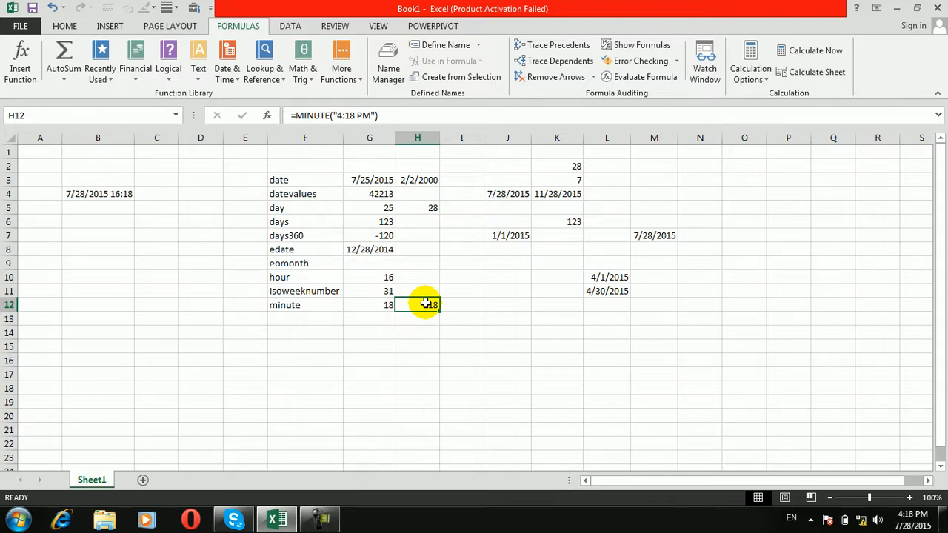
left_click(319, 309)
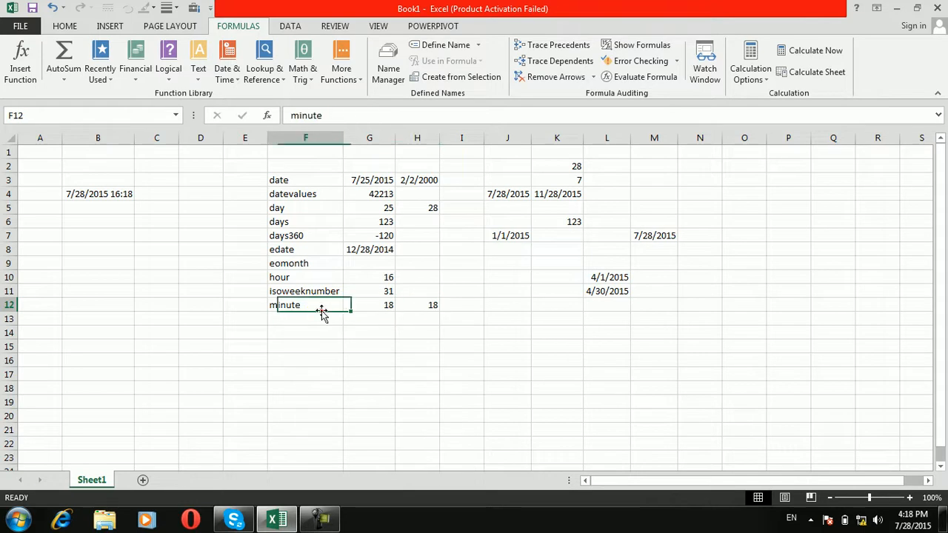
left_click(318, 314)
left_click(318, 316)
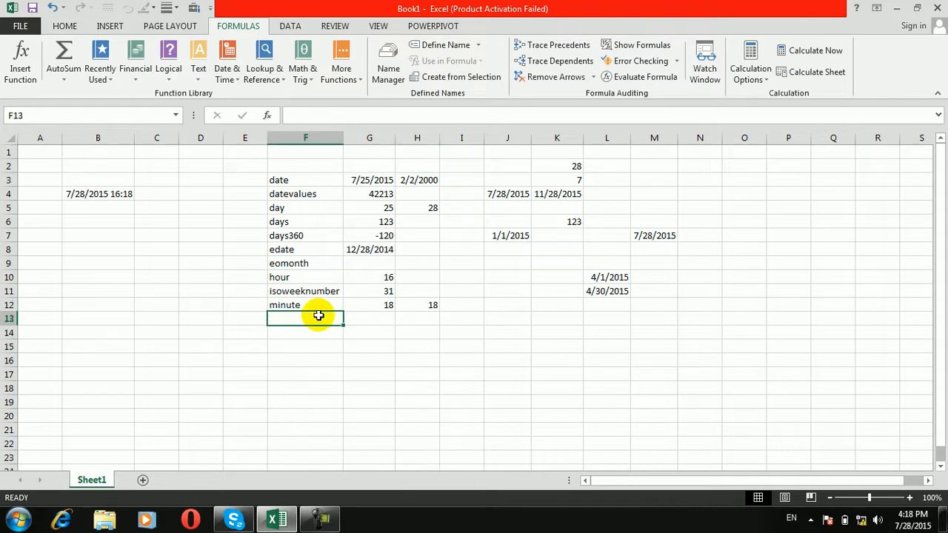
left_click(239, 77)
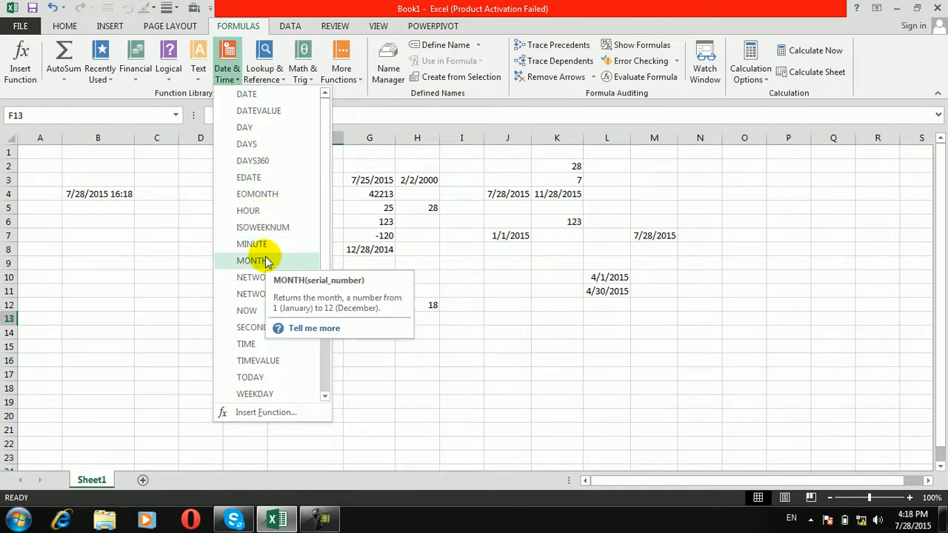
left_click(420, 364)
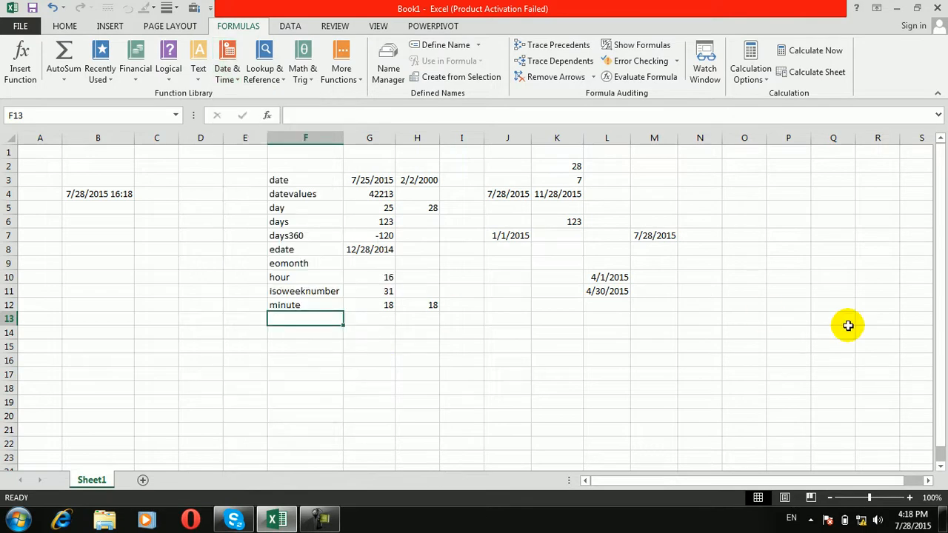
type("month")
key("Tab")
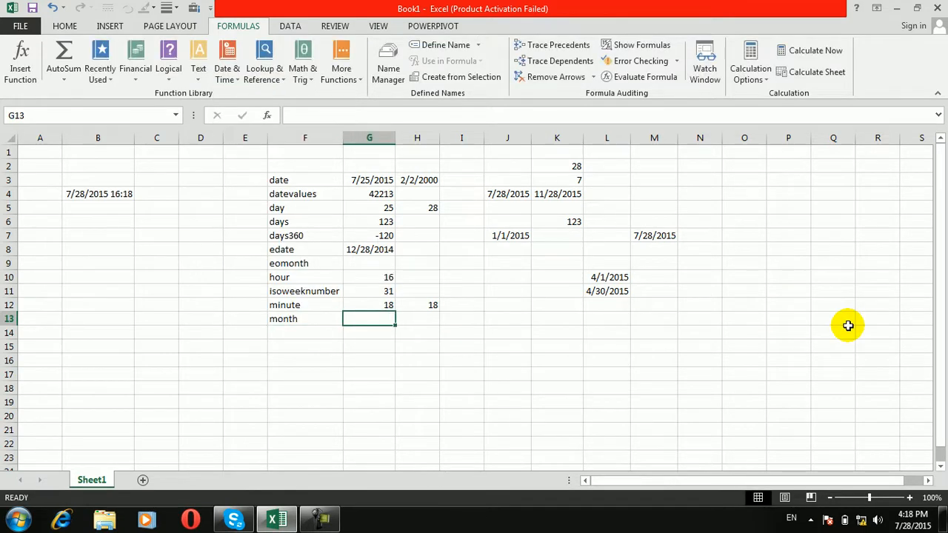
Enter a MONTH formula in G13 that refers to the date value in G4.
type("=mon")
key("Tab")
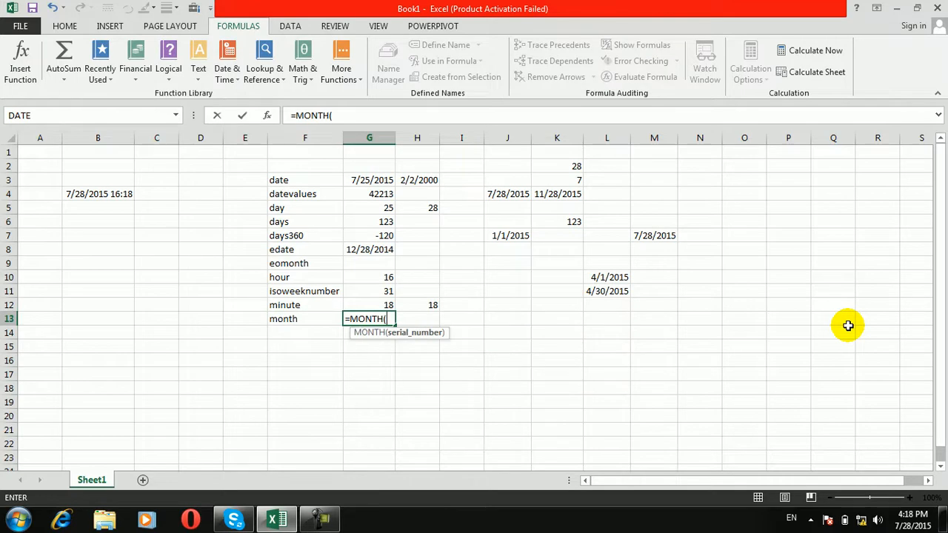
left_click(377, 192)
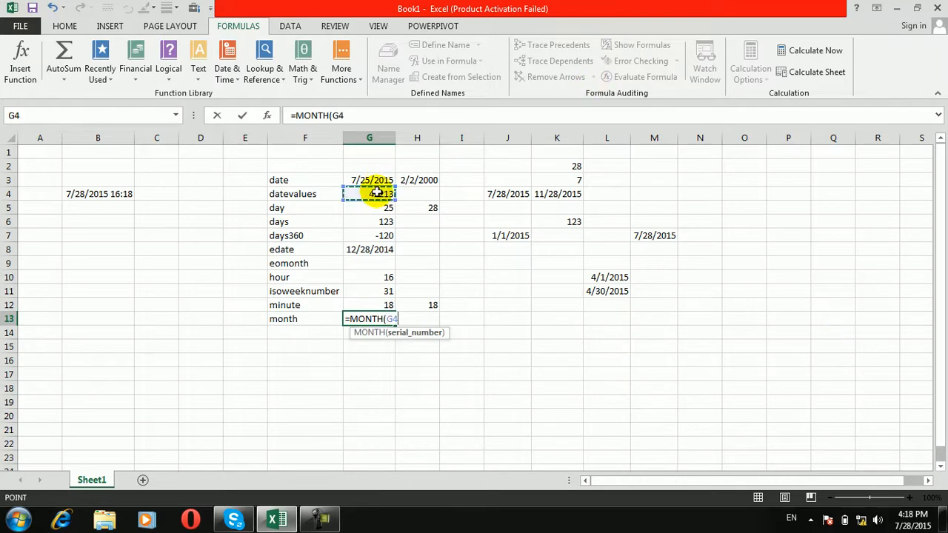
key("Return")
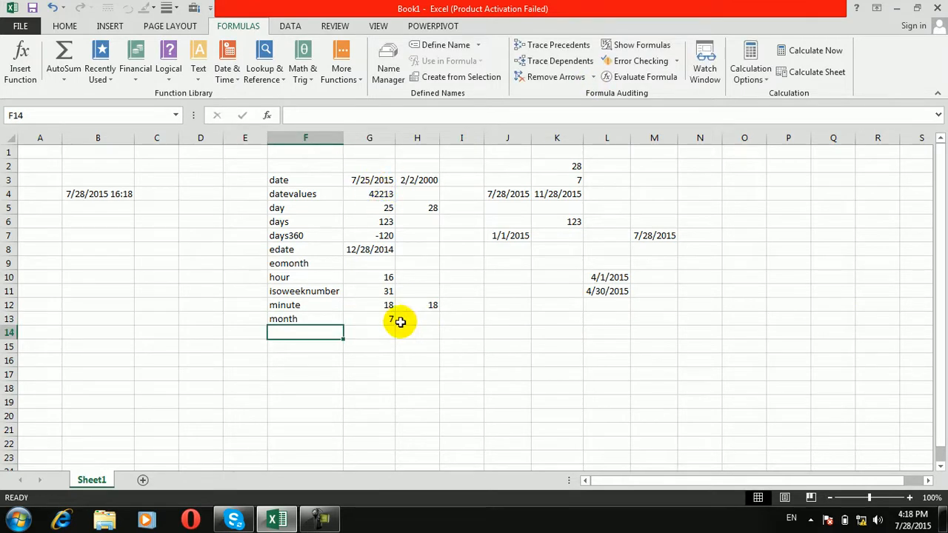
Enter a second MONTH formula in H13 that refers to the date in K4.
left_click(404, 321)
type("=mont")
key("Tab")
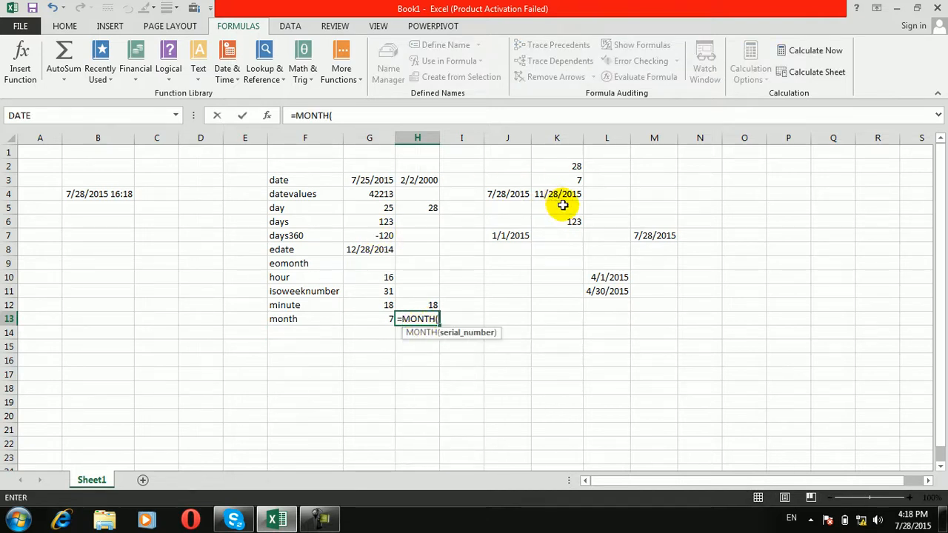
left_click(511, 194)
left_click(561, 193)
key("Return")
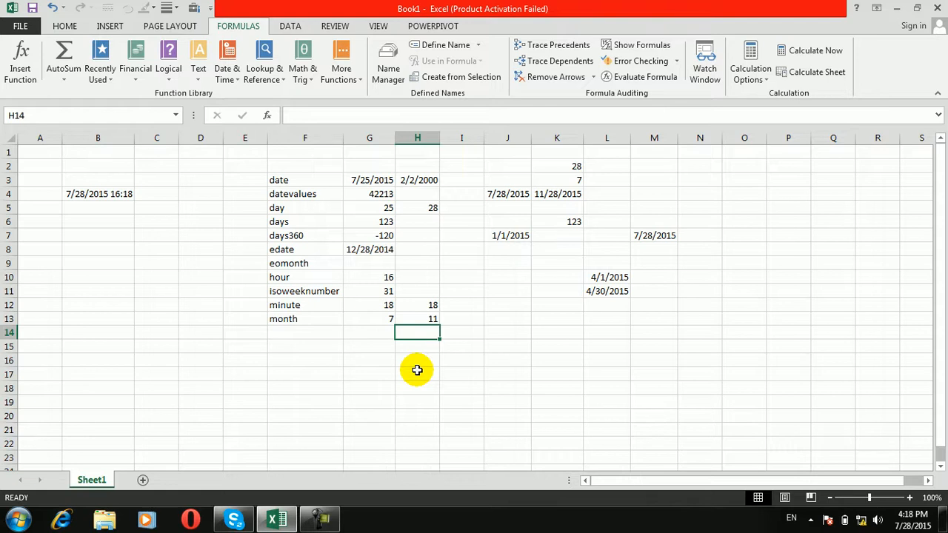
Enter the formula =HOUR(NOW()) in I10, in the hour row.
left_click(452, 275)
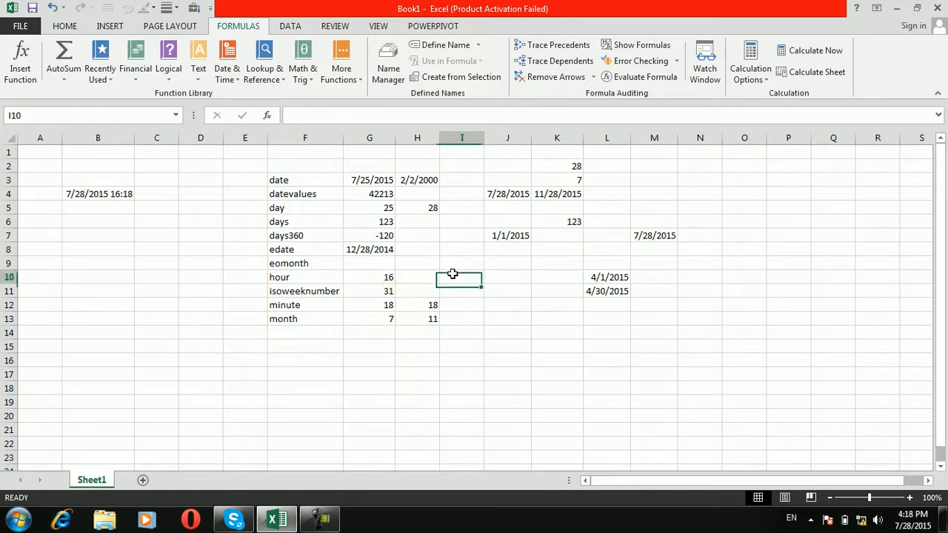
type("=")
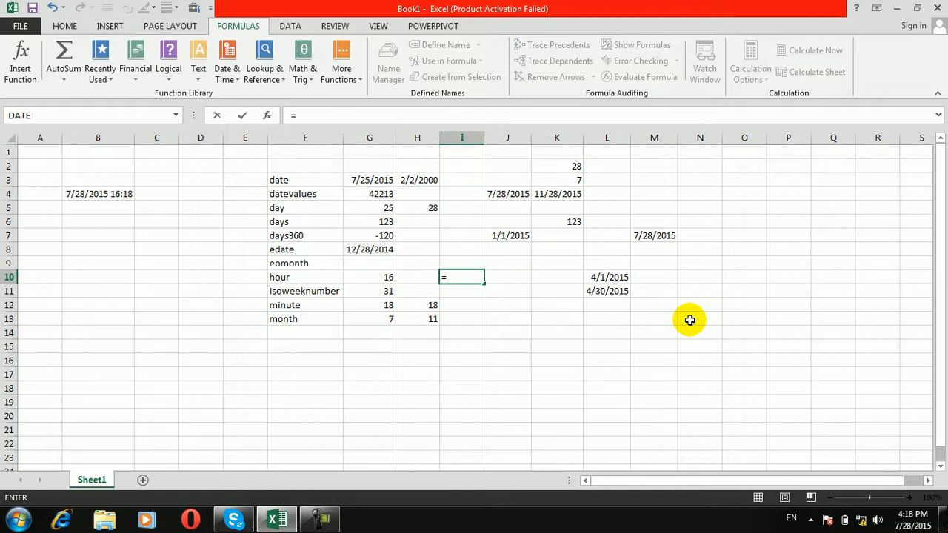
type("hour")
key("Tab")
type("now")
key("Tab")
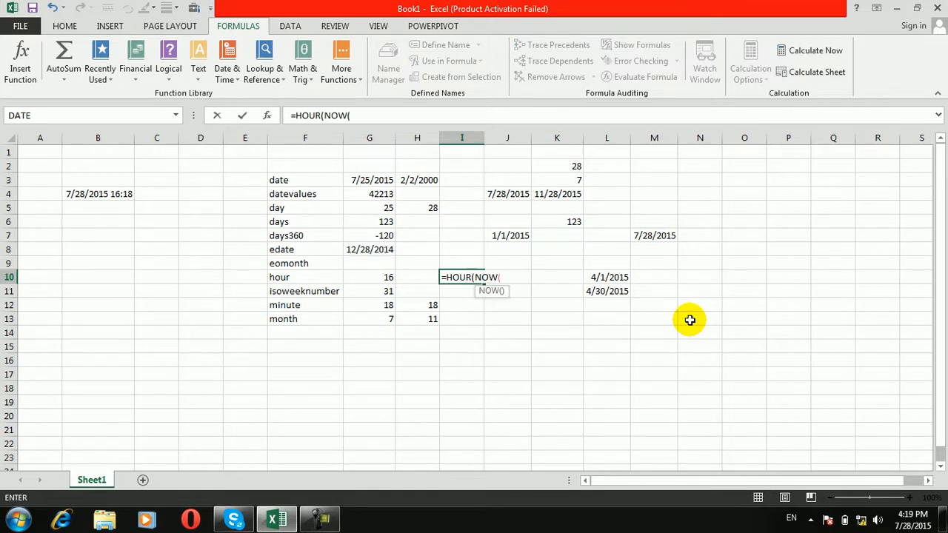
type("))")
key("Return")
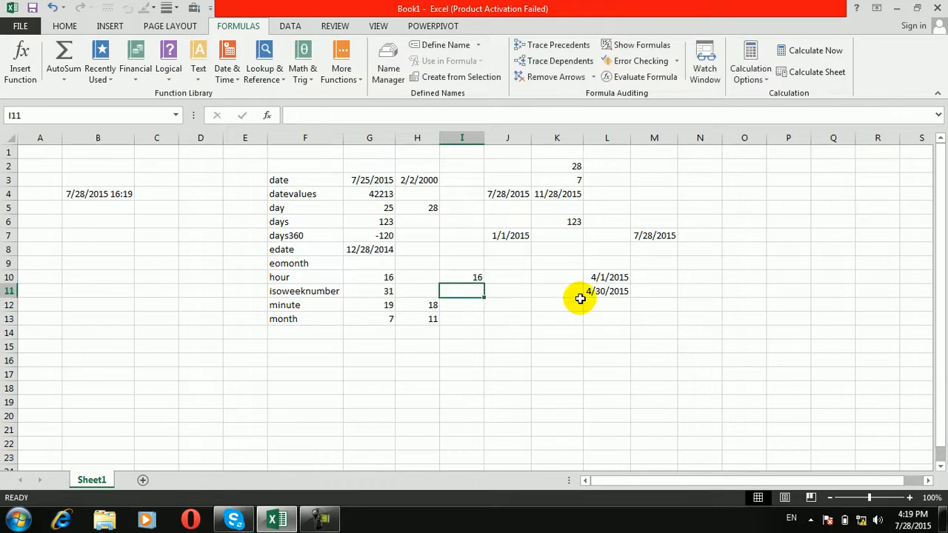
Enter the formula =MONTH(NOW()) in I13, in the month row.
left_click(478, 317)
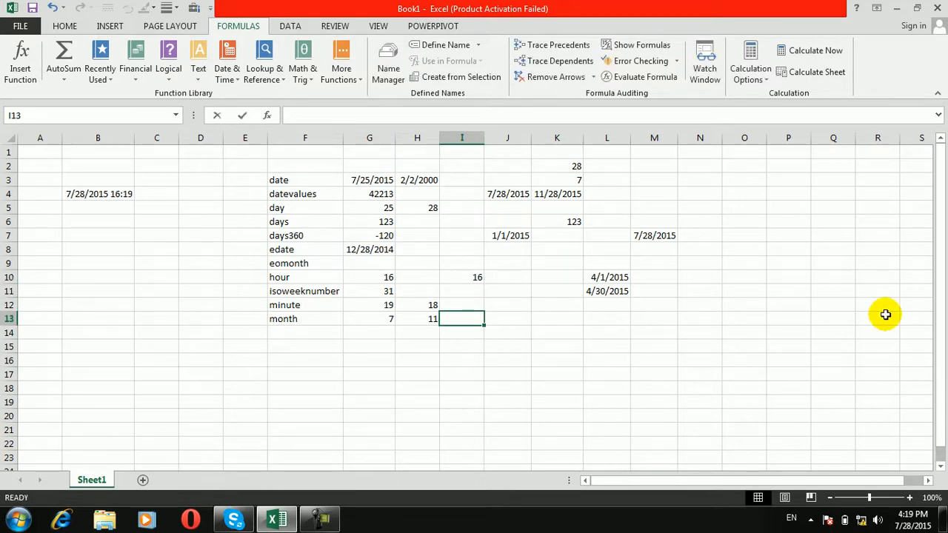
type("=month")
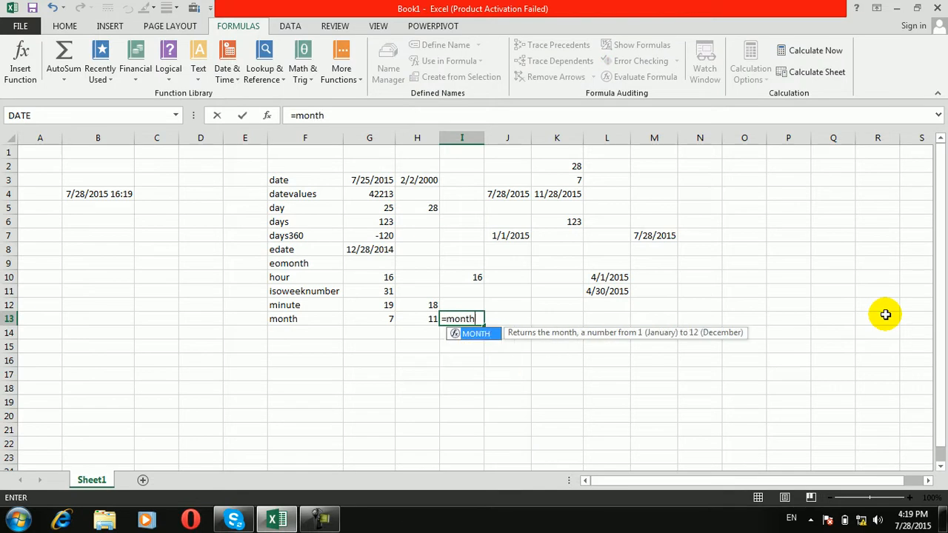
key("Tab")
type("now")
key("Tab")
type("))")
key("Return")
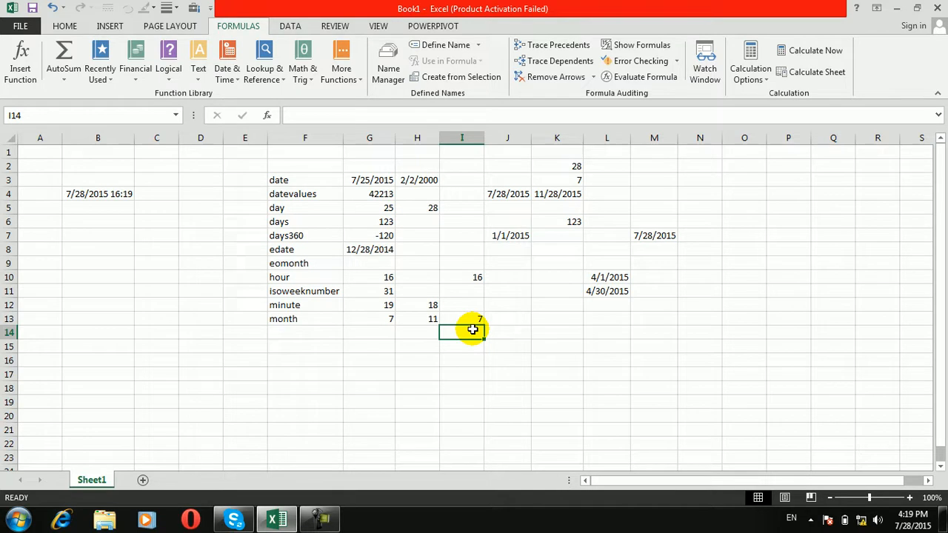
Enter the number 2015 in O3 as a test value for the MONTH function.
left_click(730, 178)
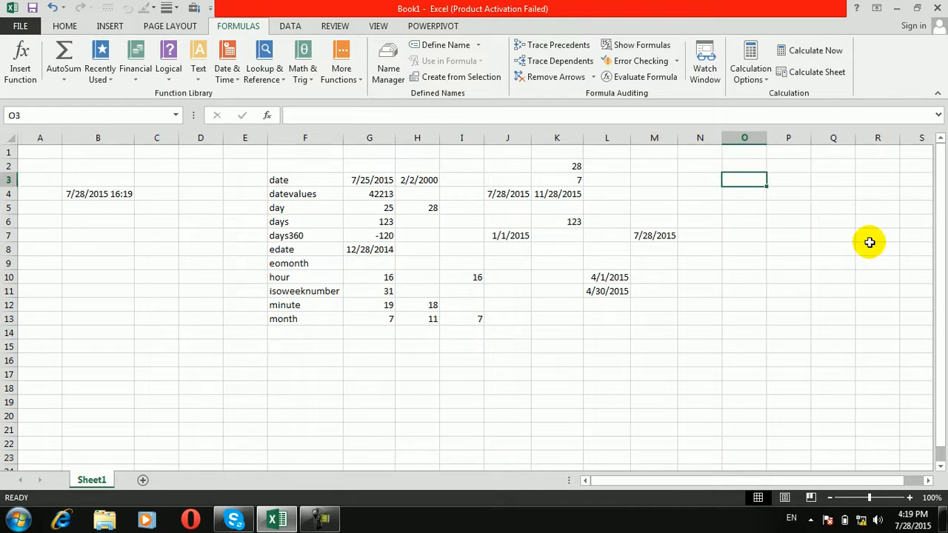
type("2")
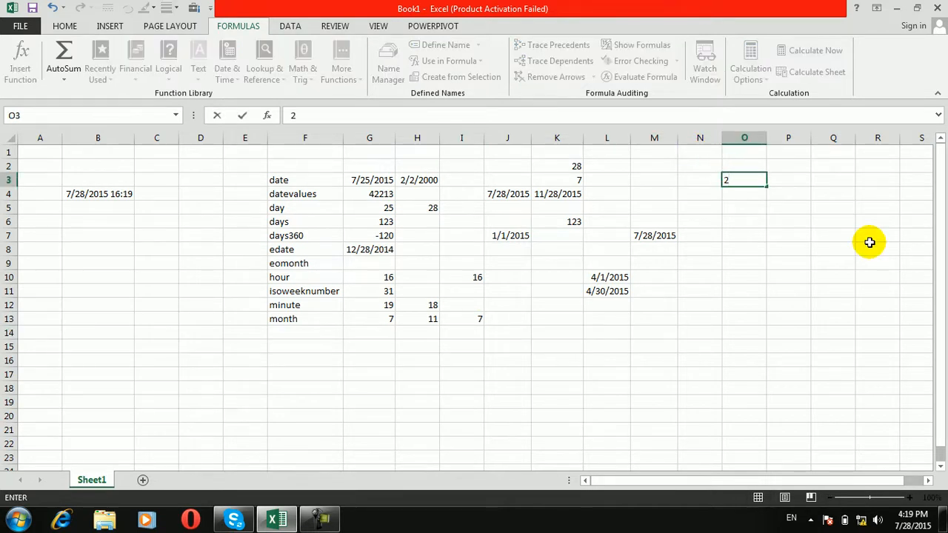
type("015")
key("Return")
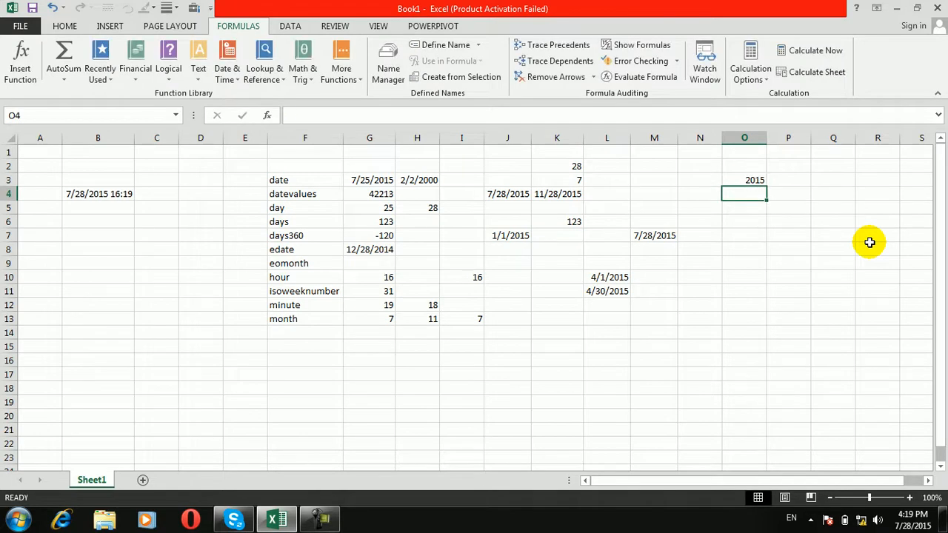
Enter a MONTH formula in O4 that refers to the number in O3.
type("=")
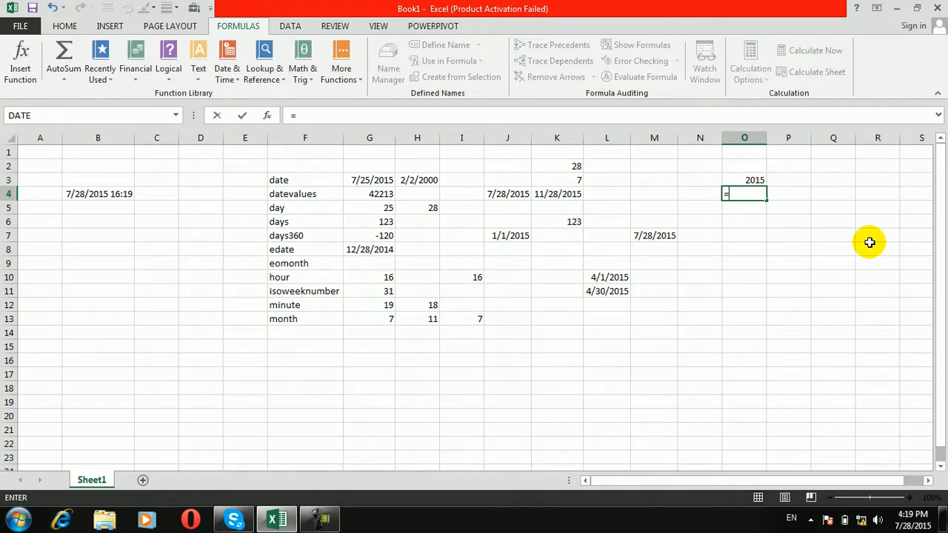
type("mon")
key("Tab")
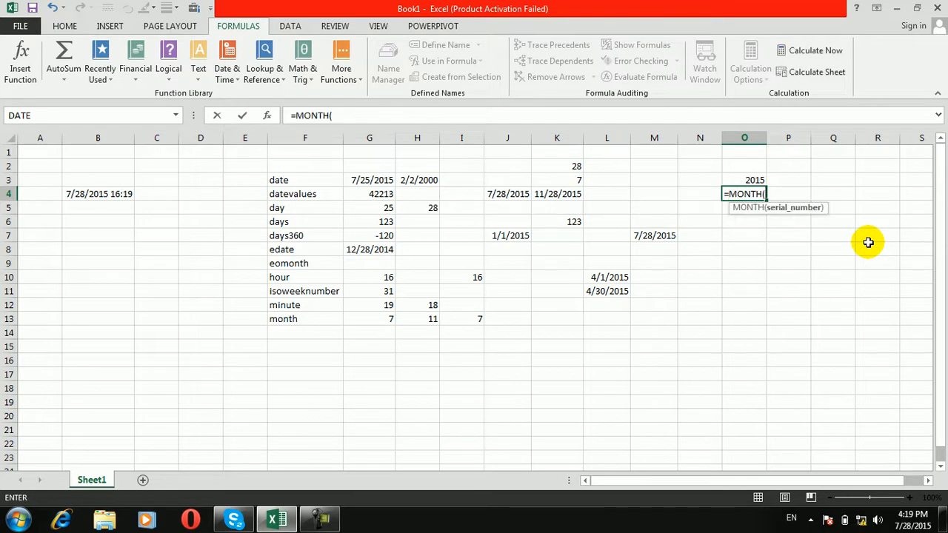
left_click(739, 180)
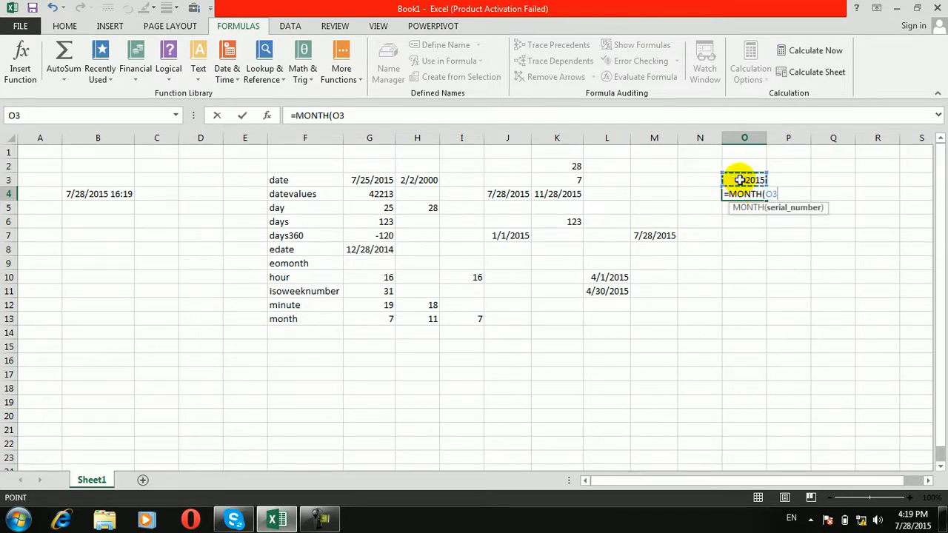
key("Return")
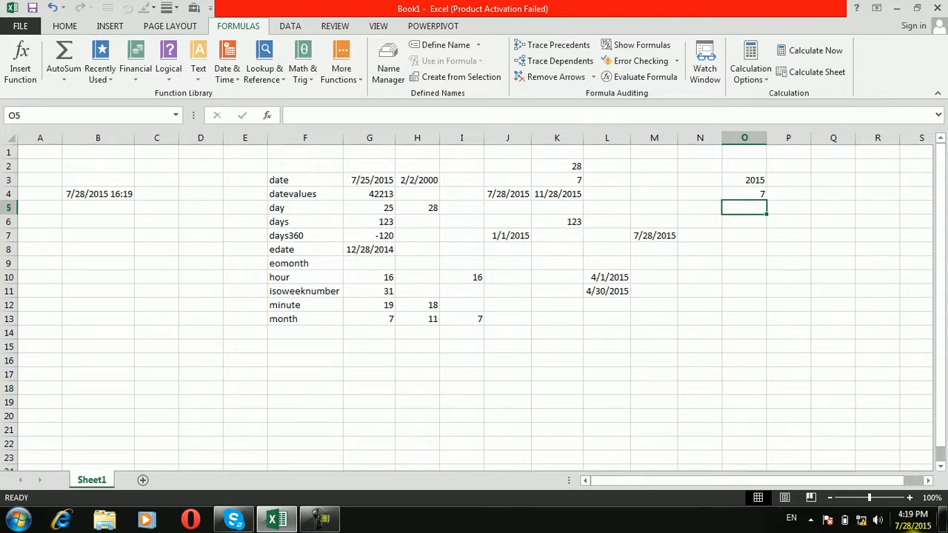
Check the system date and inspect the MONTH formulas in O4 and I13.
mouse_move(905, 523)
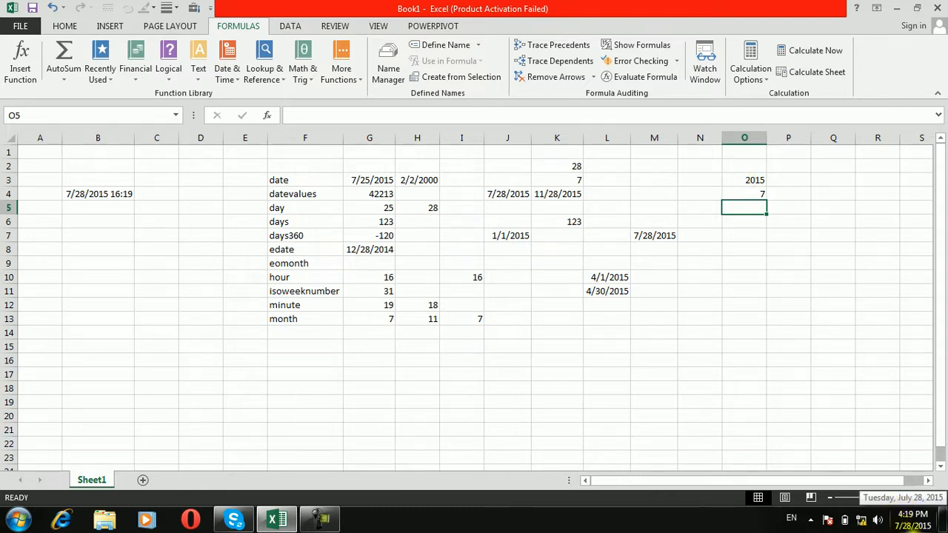
left_click(755, 180)
left_click(754, 194)
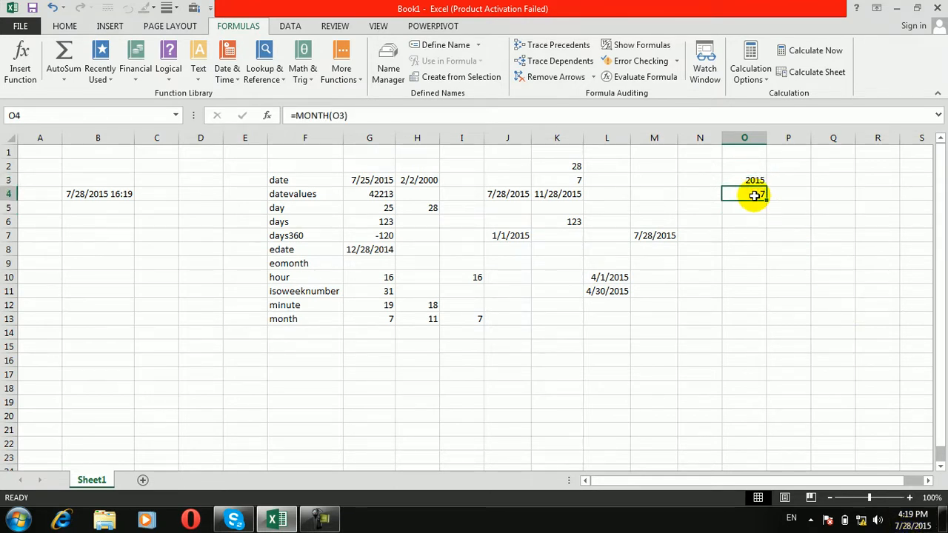
left_click(841, 178)
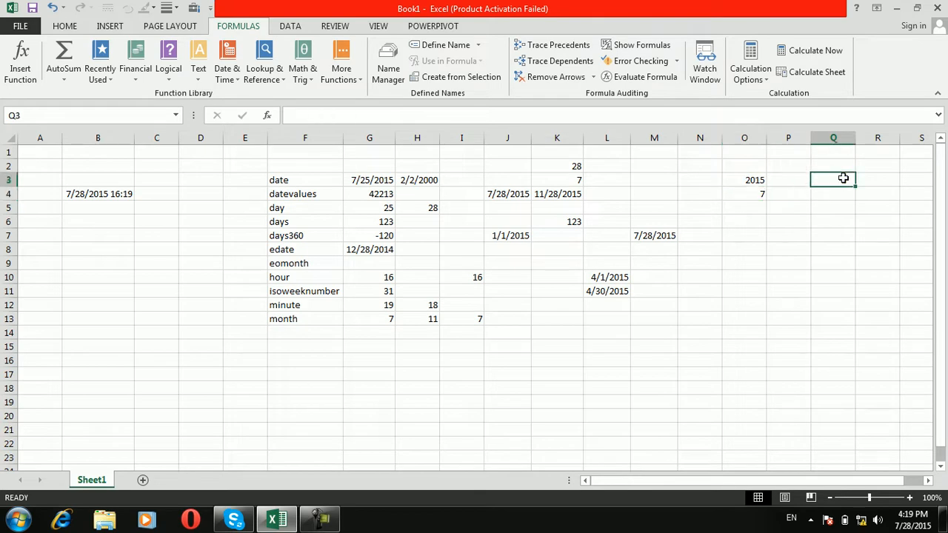
left_click(461, 317)
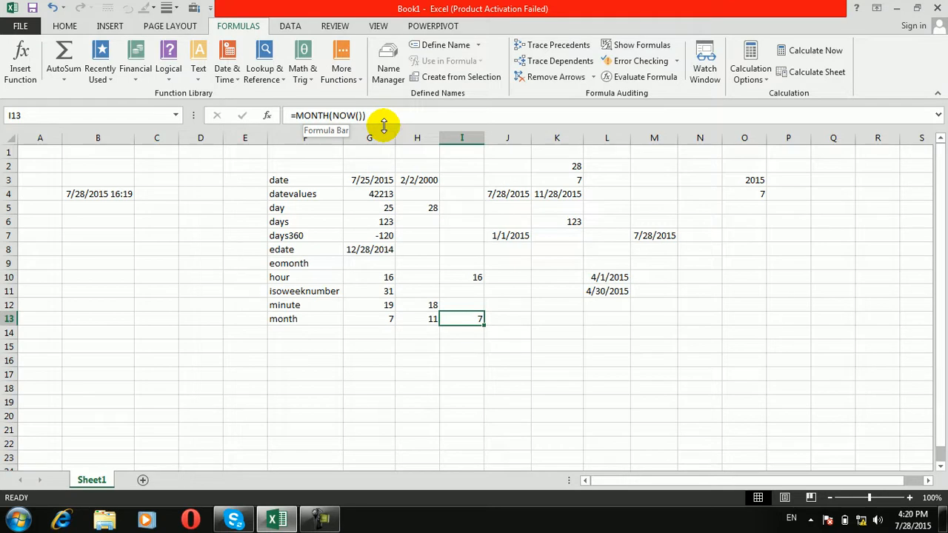
left_click(244, 152)
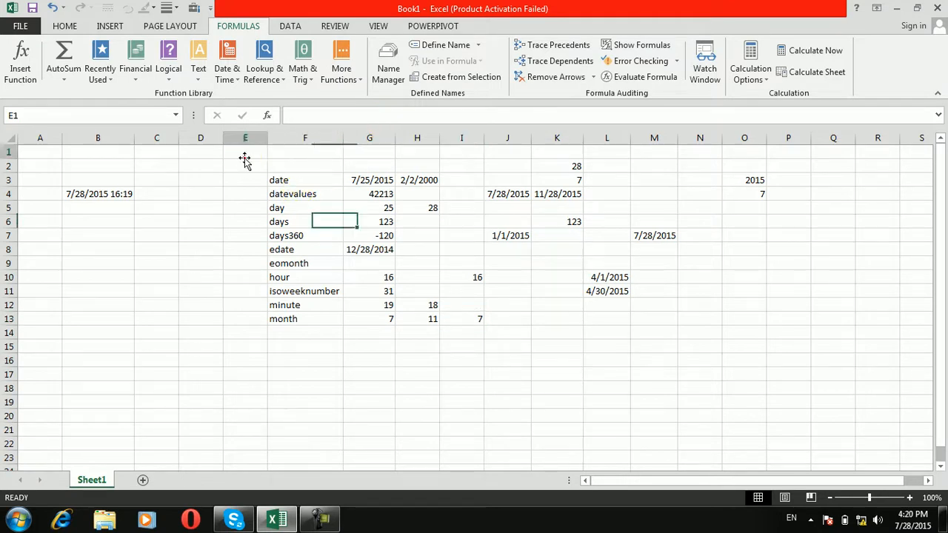
Examine the full list of date and time functions, reviewing the entries from DATE to MONTH.
left_click(228, 74)
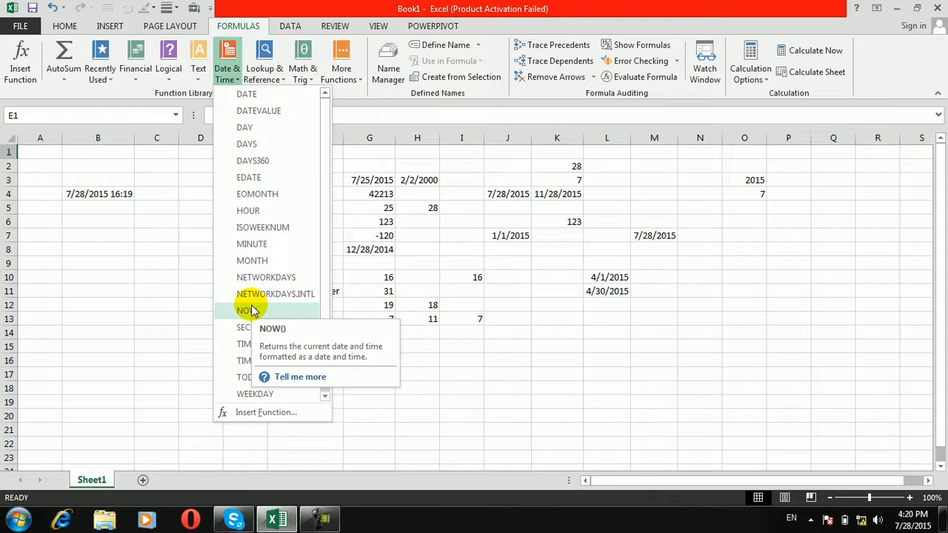
left_click(109, 229)
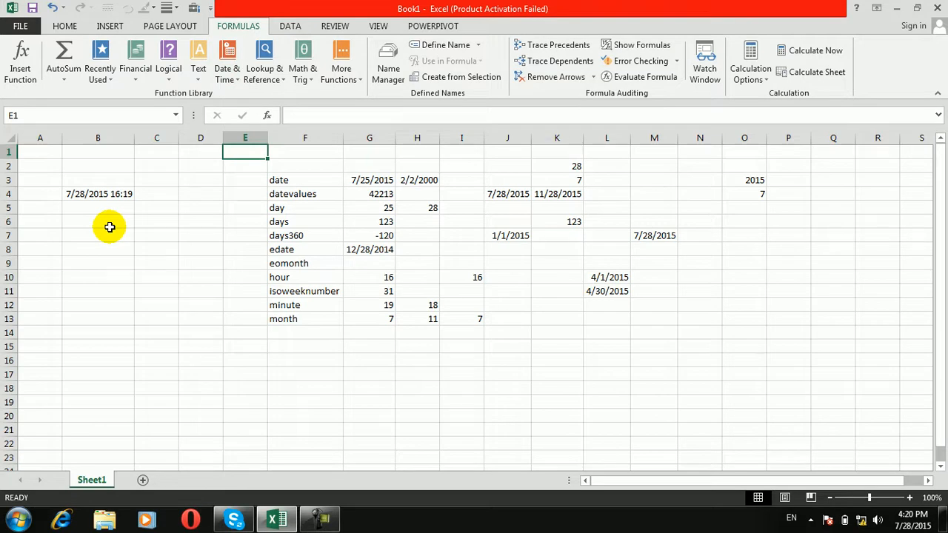
left_click(291, 331)
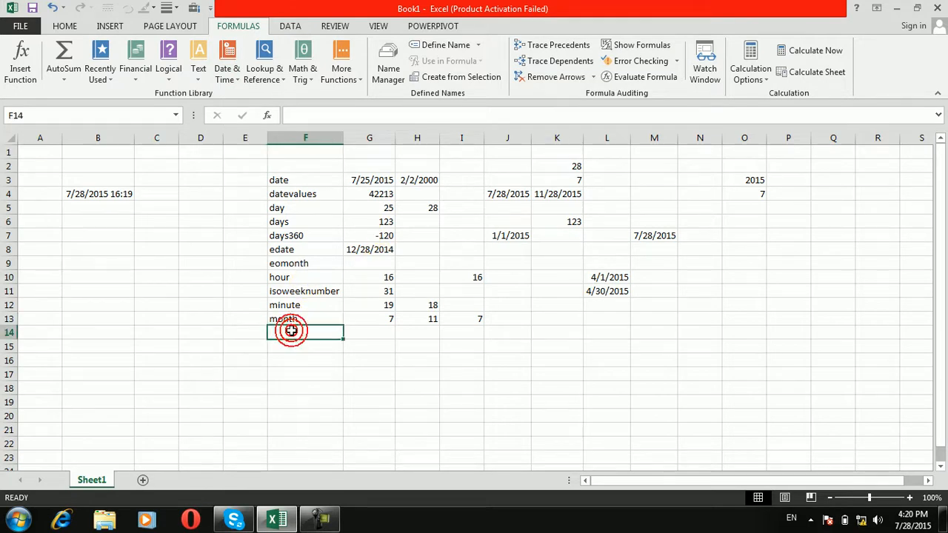
left_click(230, 74)
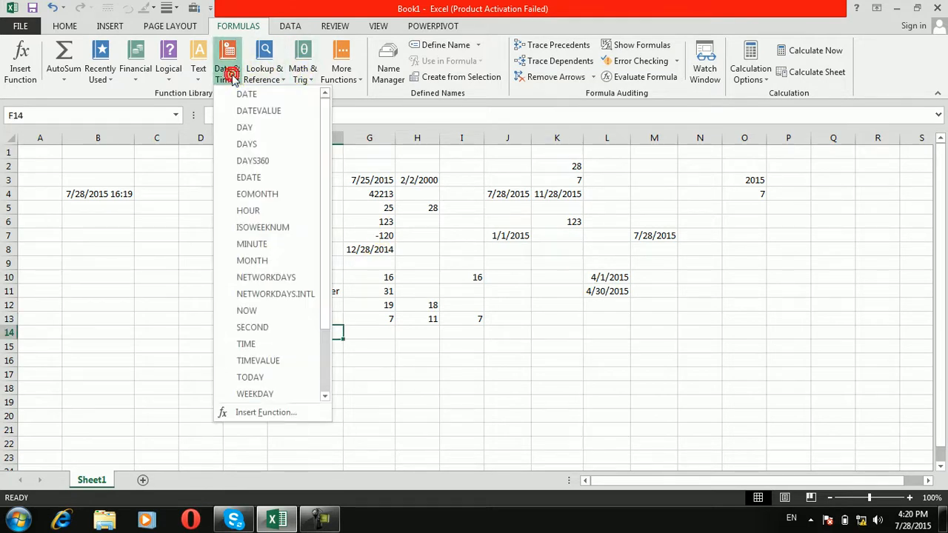
left_click_drag(322, 135, 319, 219)
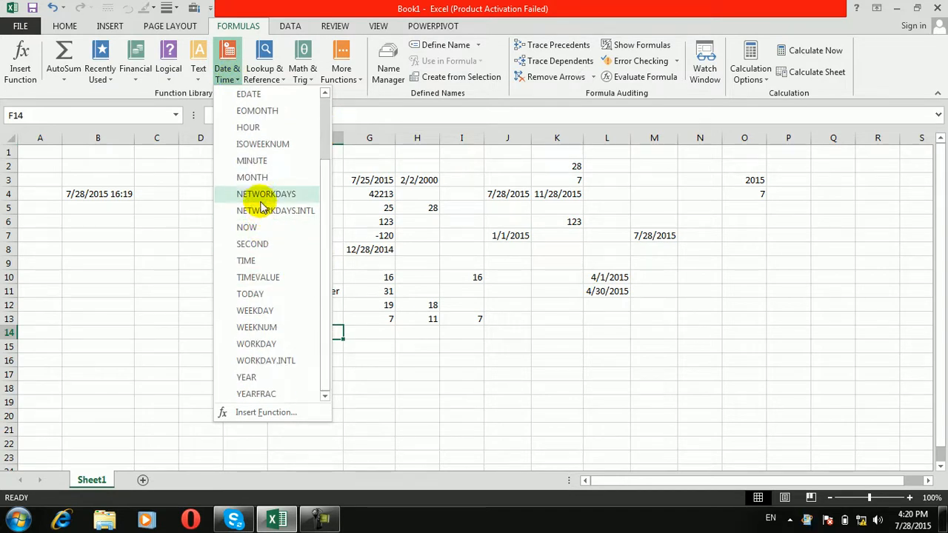
left_click_drag(325, 190, 326, 121)
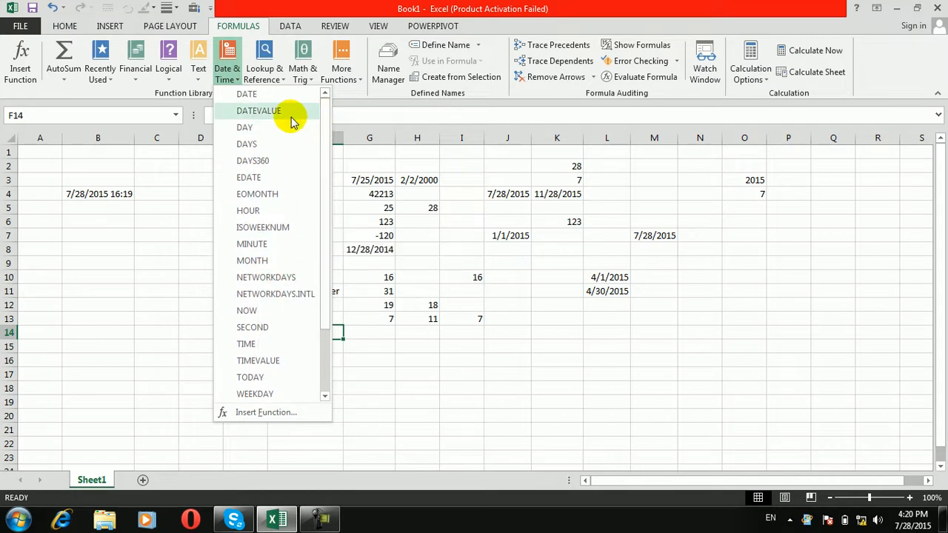
left_click(470, 219)
key("ctrl+shift+d")
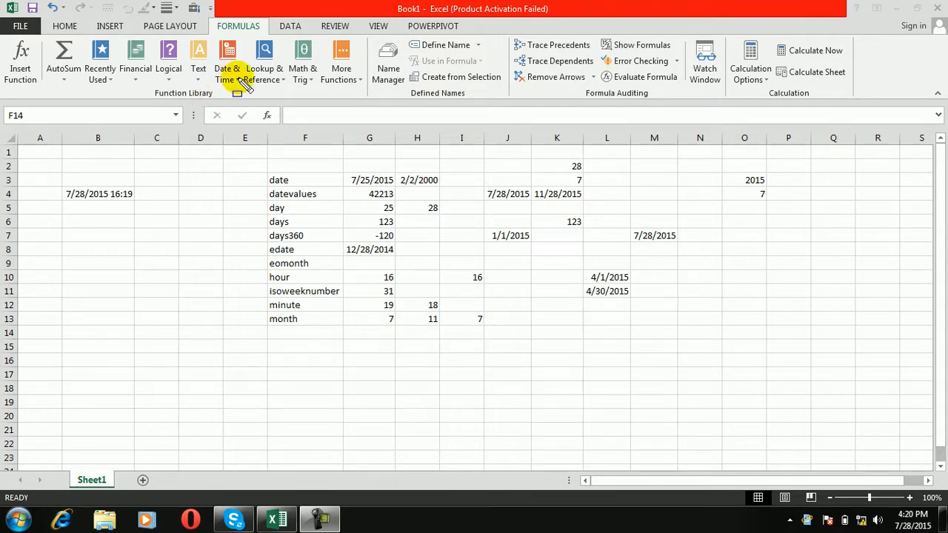
key("ctrl+shift+d")
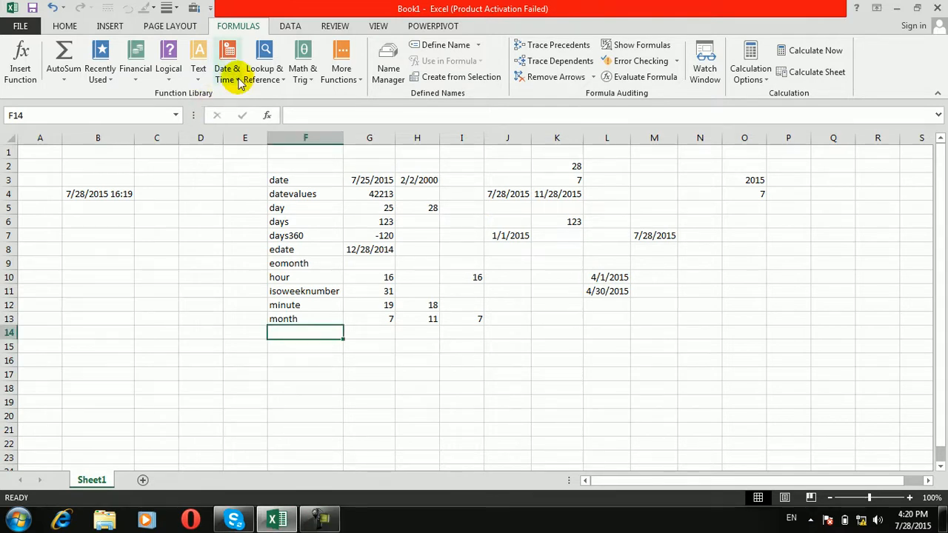
left_click(237, 78)
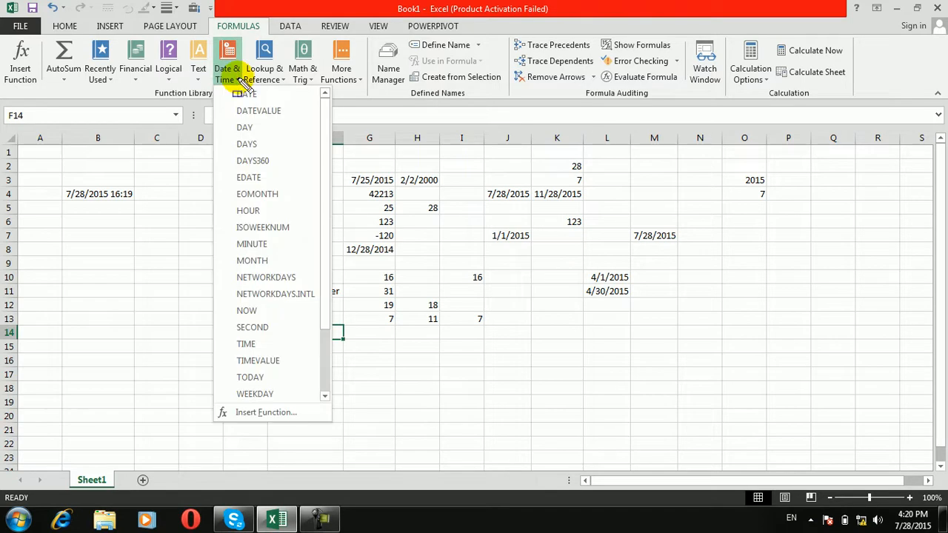
key("ctrl+shift+d")
mouse_move(229, 89)
left_mouse_down()
mouse_move(295, 194)
mouse_move(300, 257)
mouse_move(315, 267)
left_mouse_up()
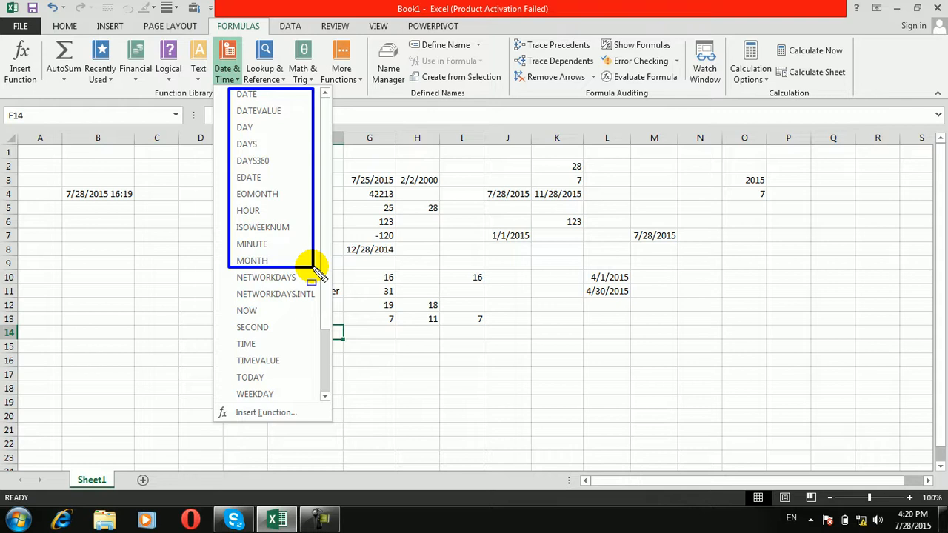
left_click(433, 320)
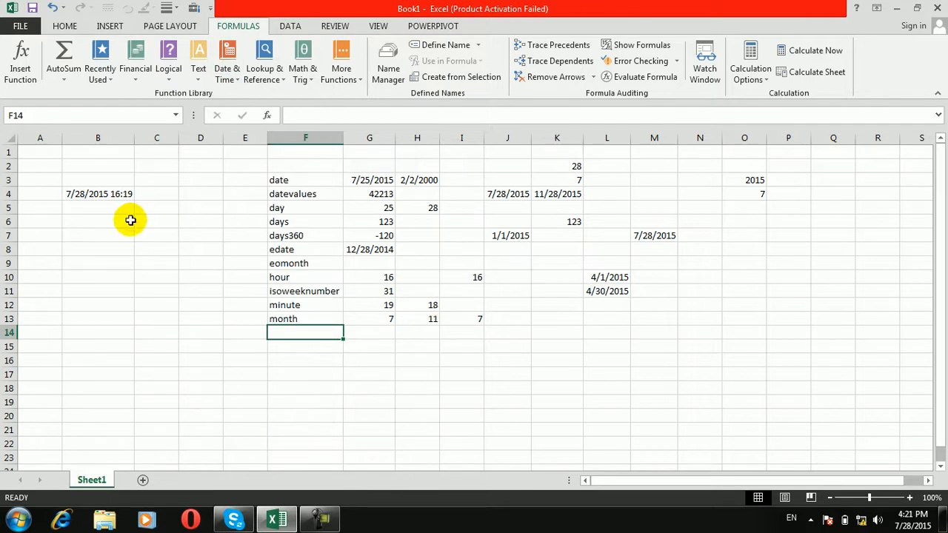
Enter the current date as a fixed value in D3.
left_click(111, 209)
left_click(190, 186)
key("ctrl+semicolon")
key("Return")
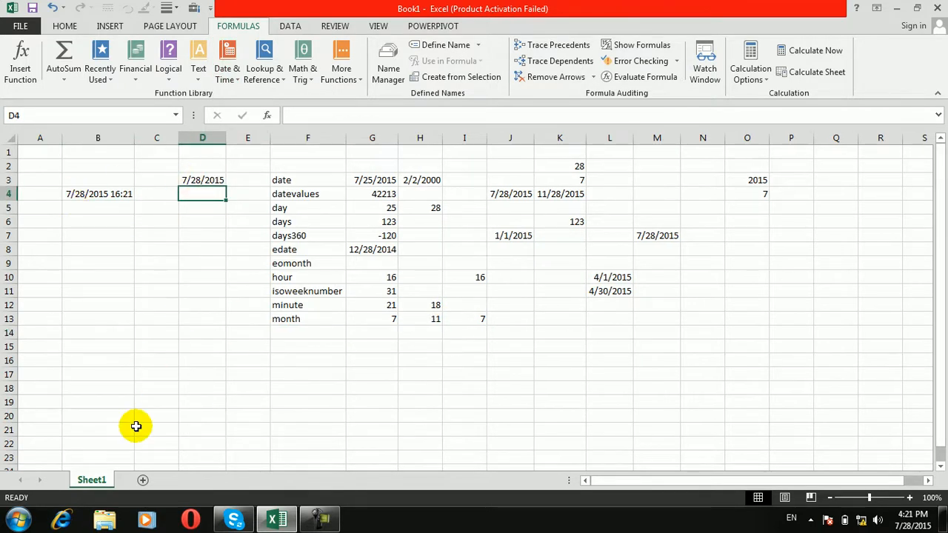
Insert the current date in D4 and change its month so the cell holds 12/28/2015.
key("ctrl+semicolon")
key("Return")
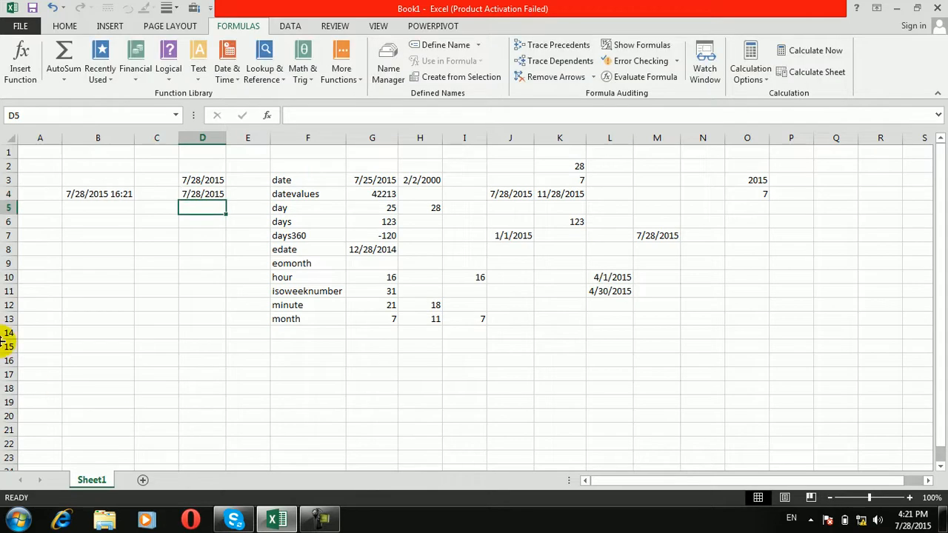
left_click(185, 192)
double_click(189, 192)
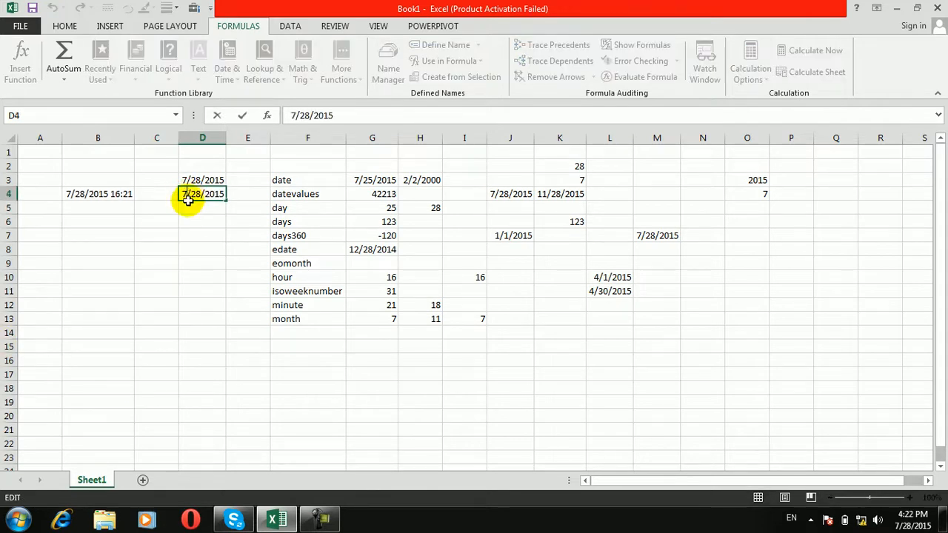
key("BackSpace")
type("12")
key("Return")
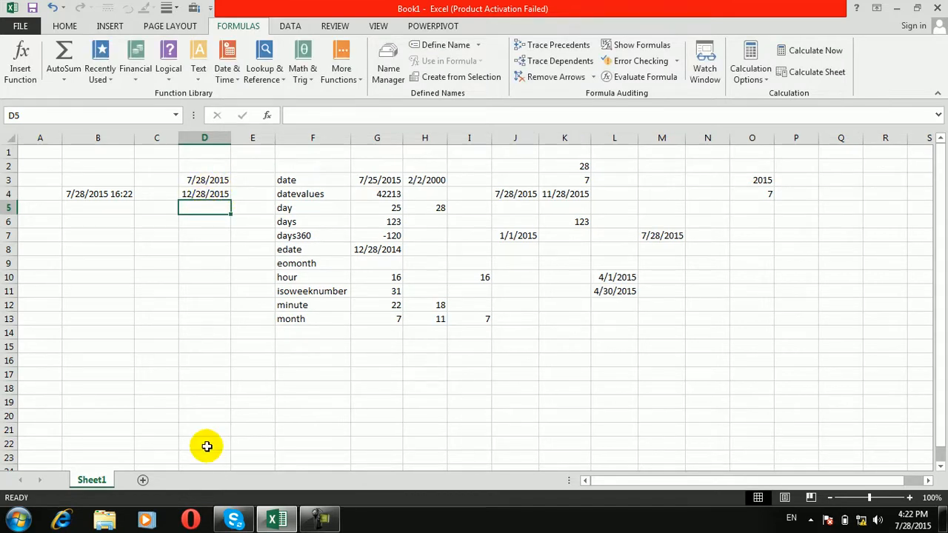
Insert the current date in D5 and change its month so the cell holds 8/28/2015.
key("ctrl+semicolon")
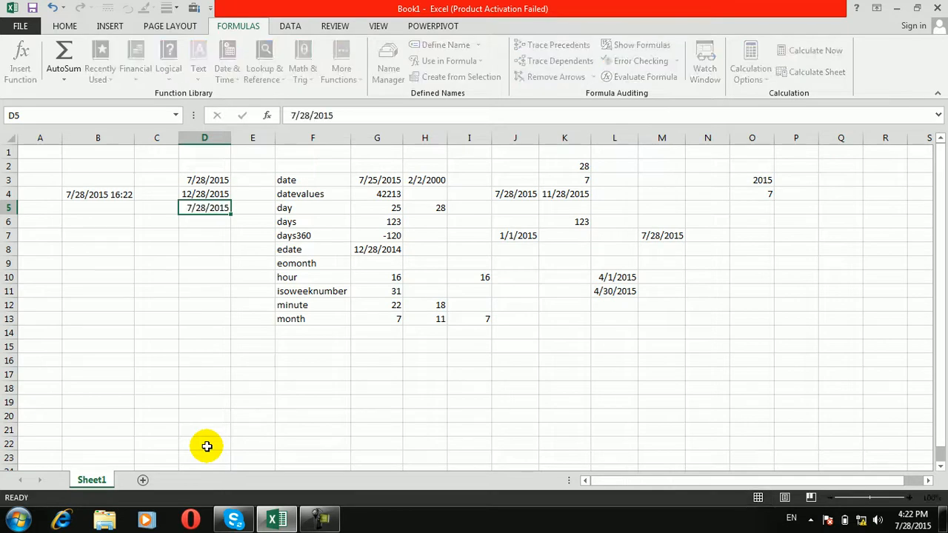
key("Return")
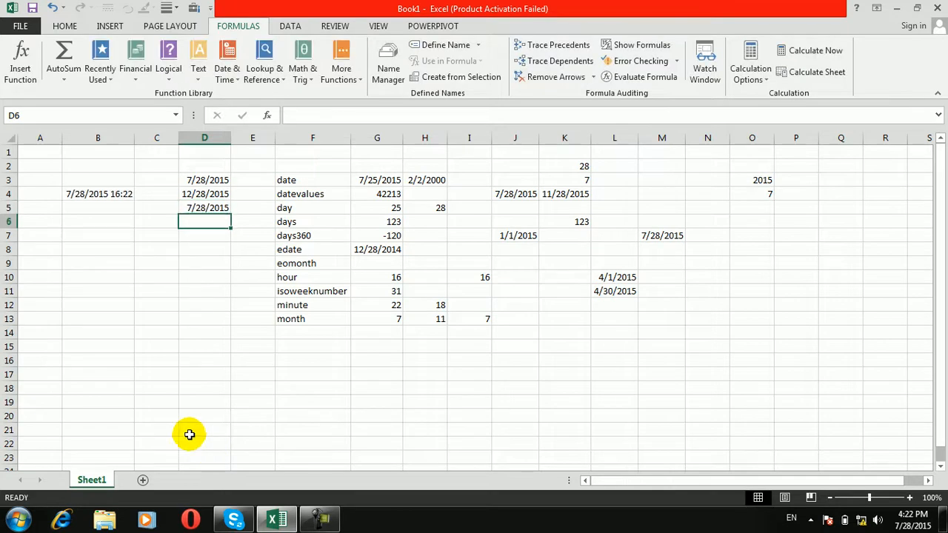
double_click(194, 209)
key("BackSpace")
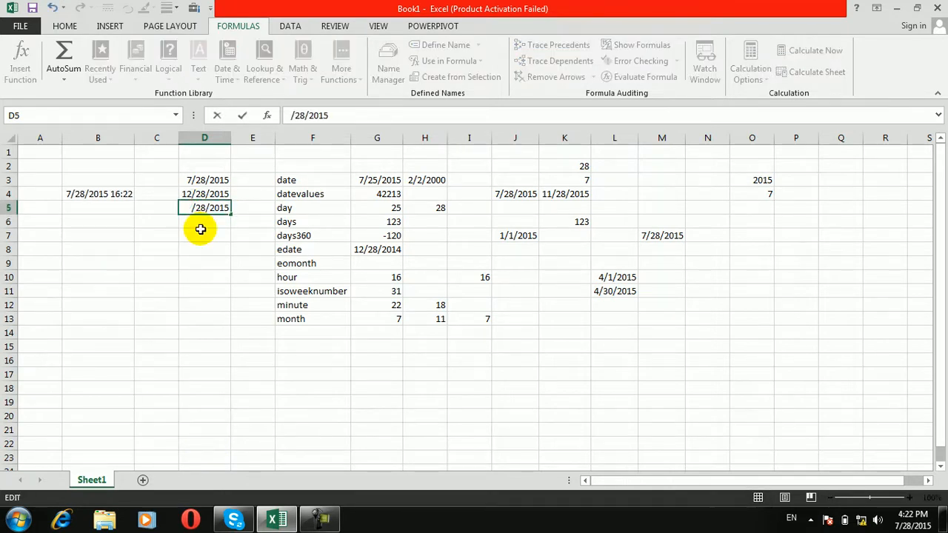
type("8")
key("Return")
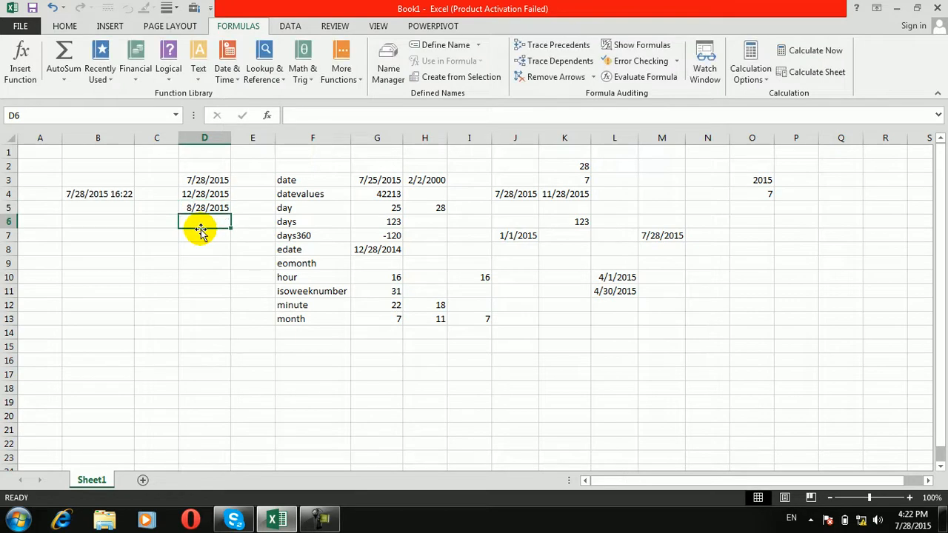
Insert the current date in D6 and adjust its day and month to 8/29/2015.
key("ctrl+semicolon")
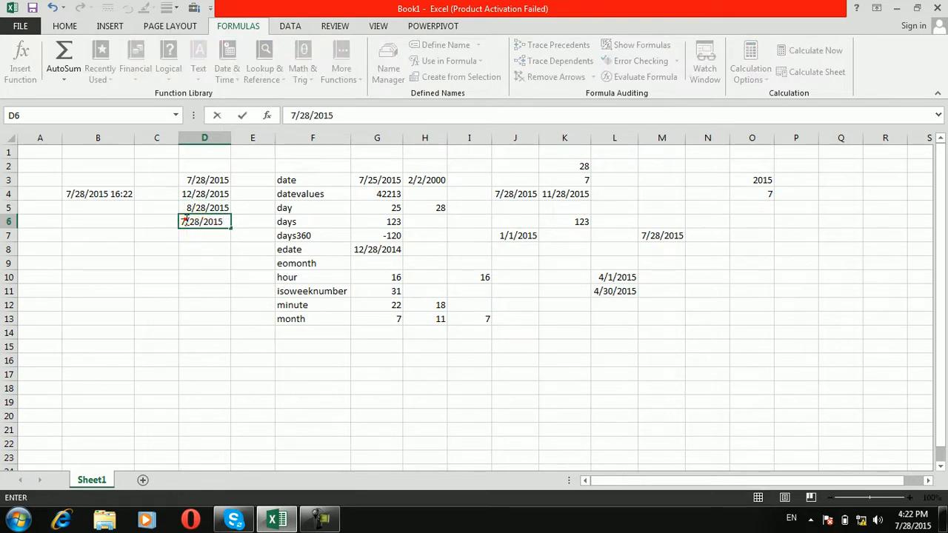
left_click(186, 221)
key("BackSpace")
left_click(194, 221)
key("BackSpace")
type("9")
key("Return")
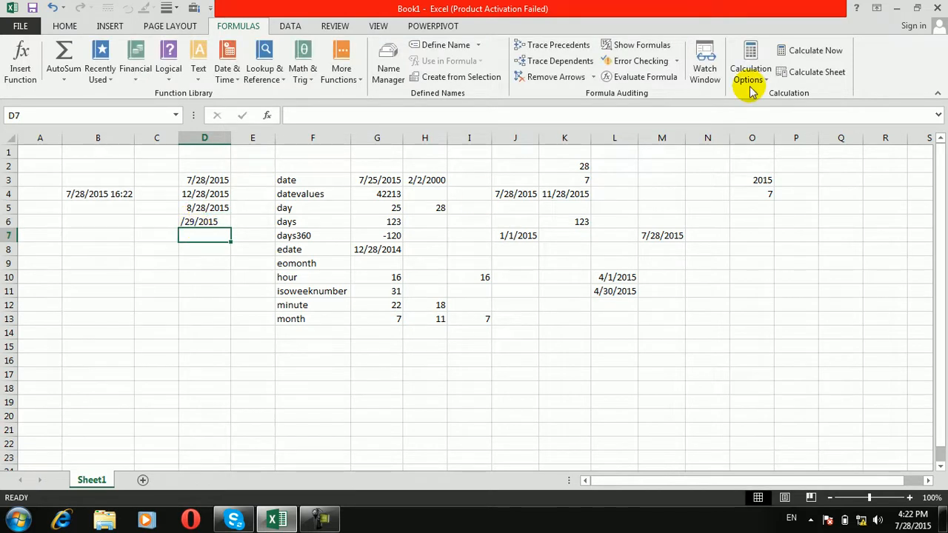
type("0")
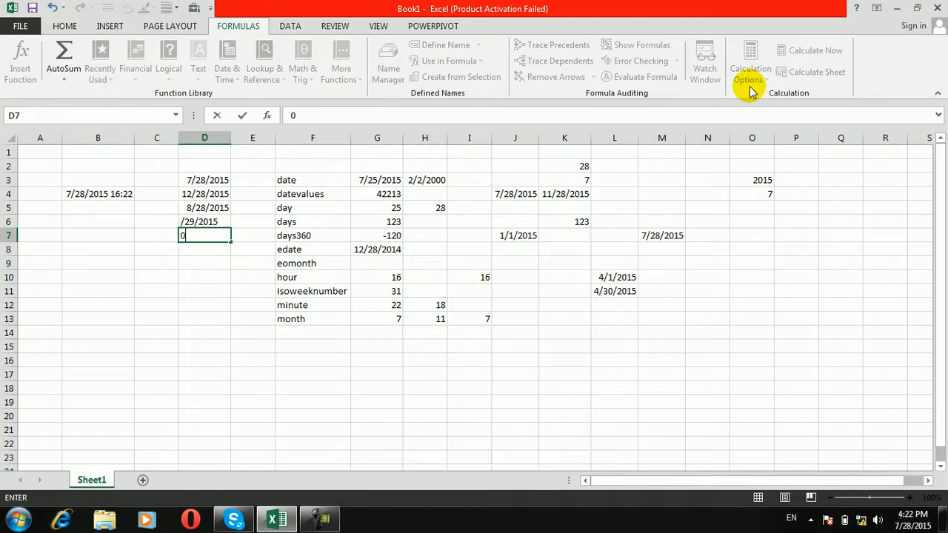
key("BackSpace")
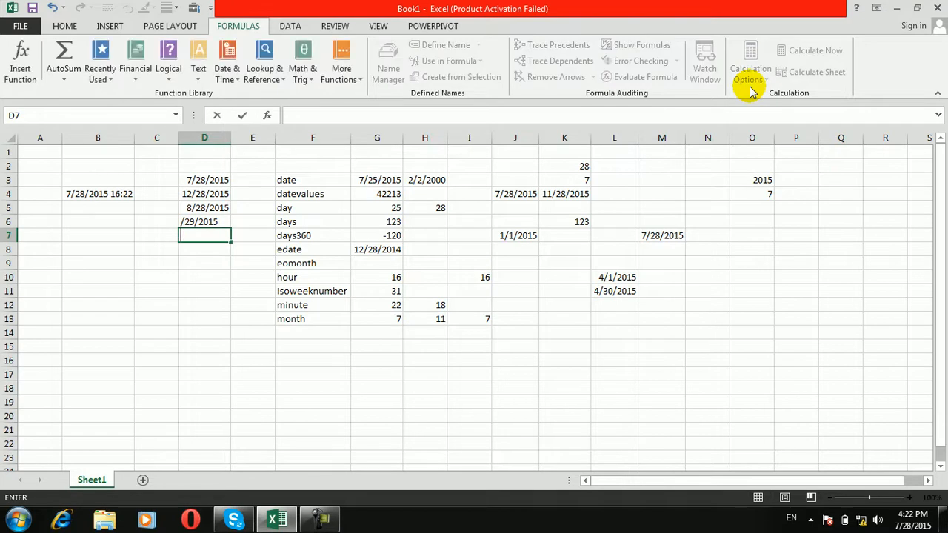
double_click(183, 221)
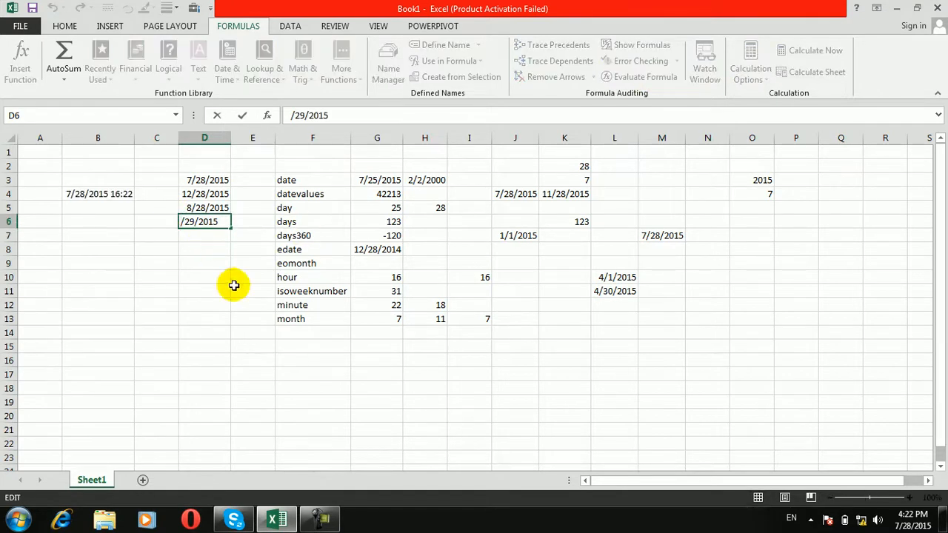
type("8")
key("Return")
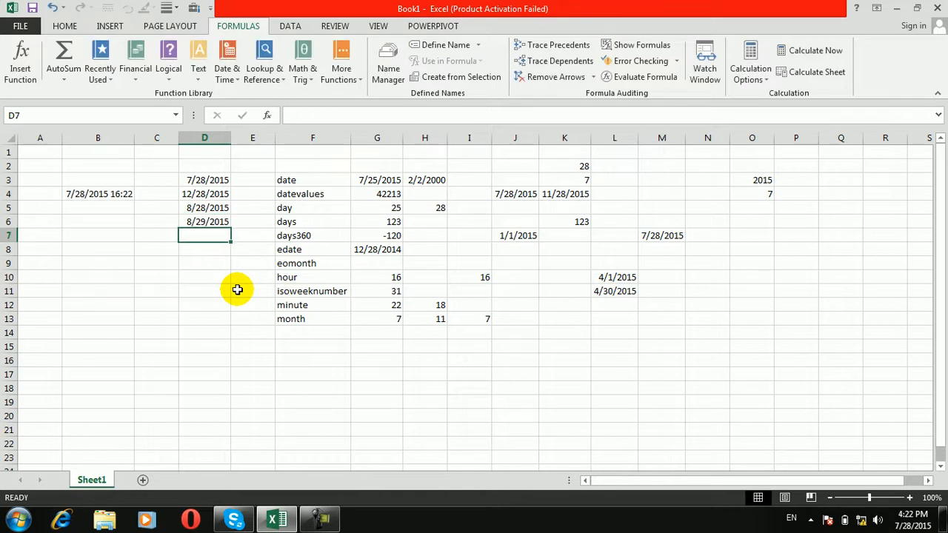
type("=")
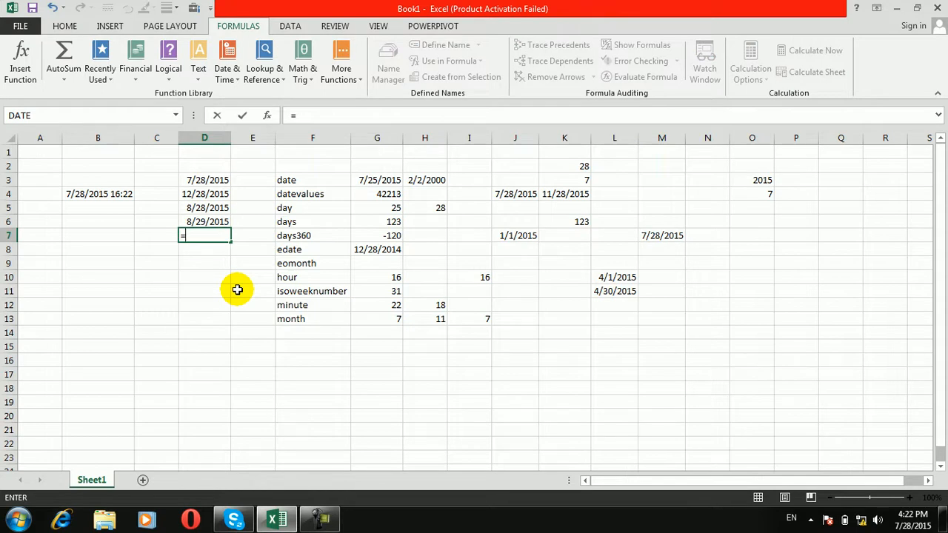
key("BackSpace")
type("42245")
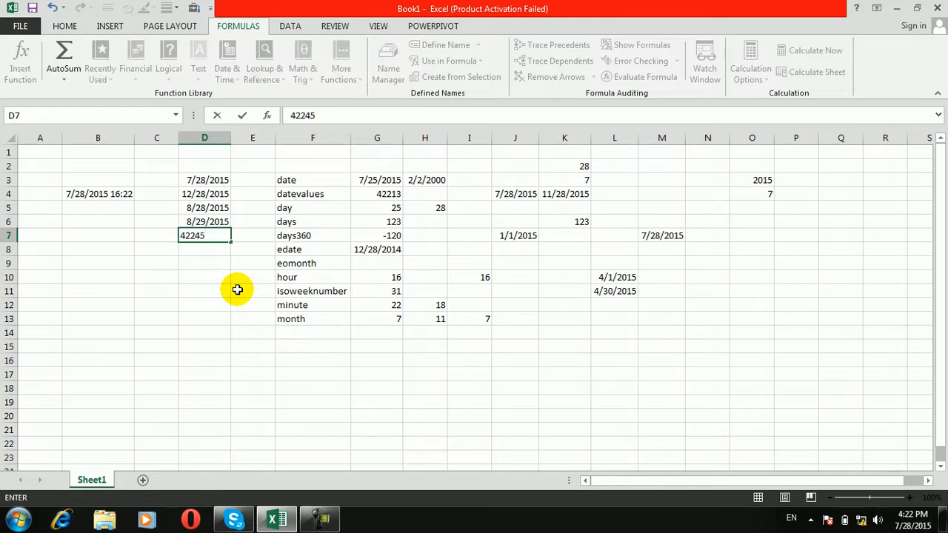
key("BackSpace")
key("BackSpace")
key("BackSpace")
key("BackSpace")
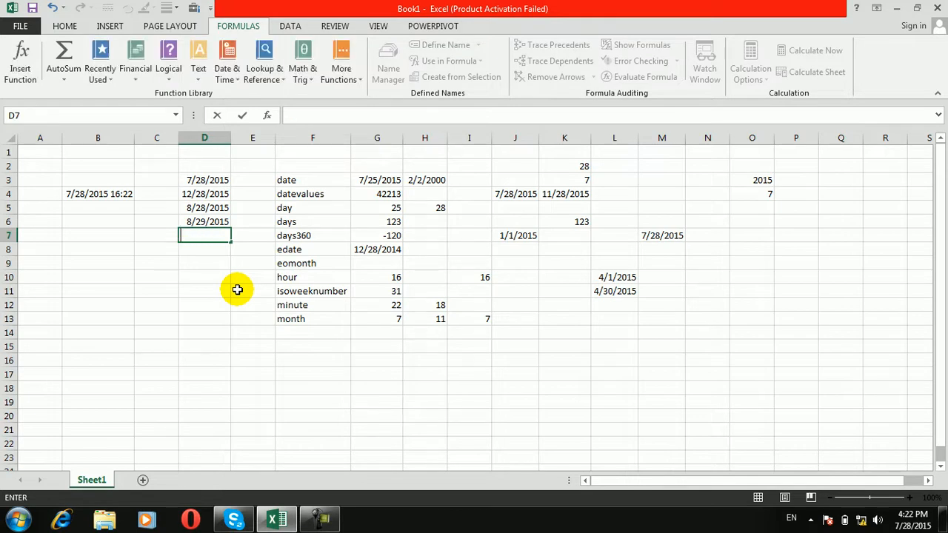
Insert the current date in D7 and adjust its day and month to 8/30/2015.
key("ctrl+semicolon")
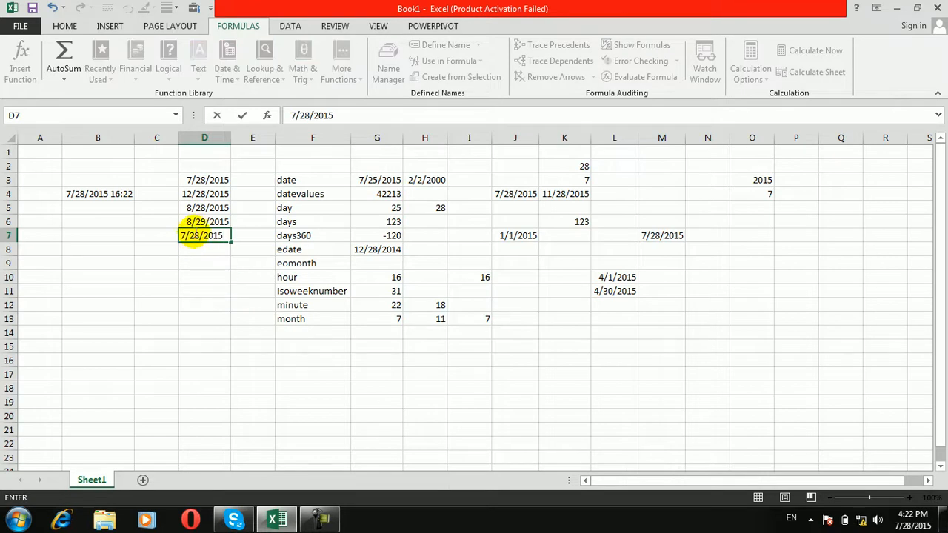
left_click(198, 235)
key("BackSpace")
key("BackSpace")
type("30")
left_click(186, 237)
key("BackSpace")
type("8")
key("Return")
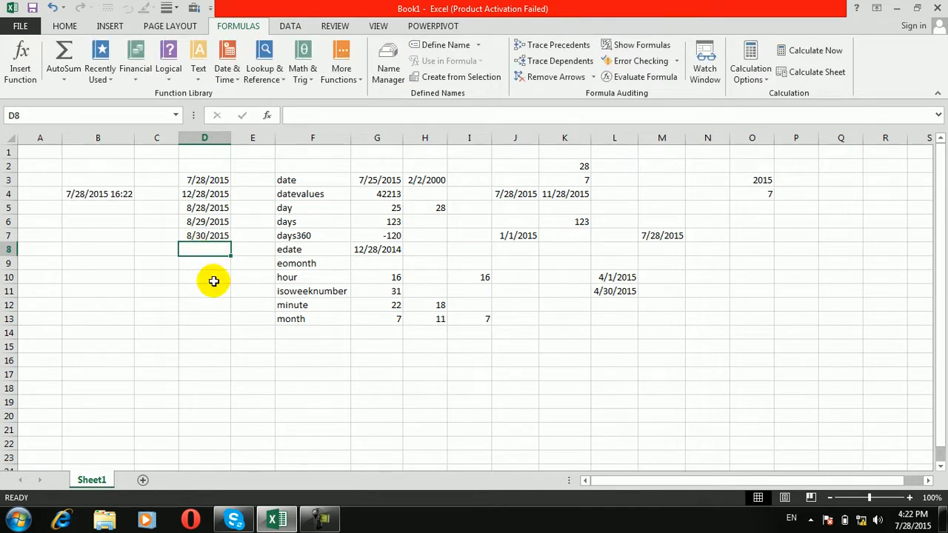
left_click(194, 277)
left_click(205, 292)
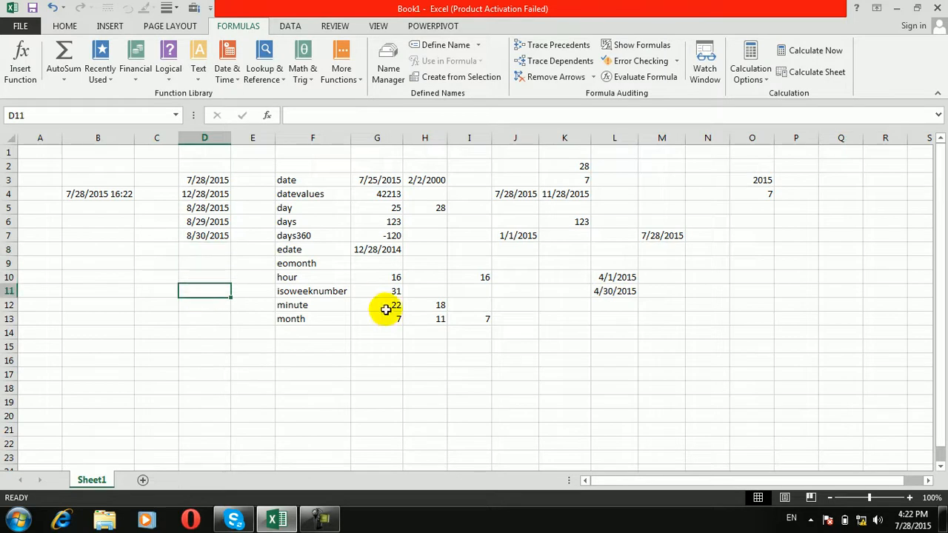
left_click(382, 346)
left_click(461, 358)
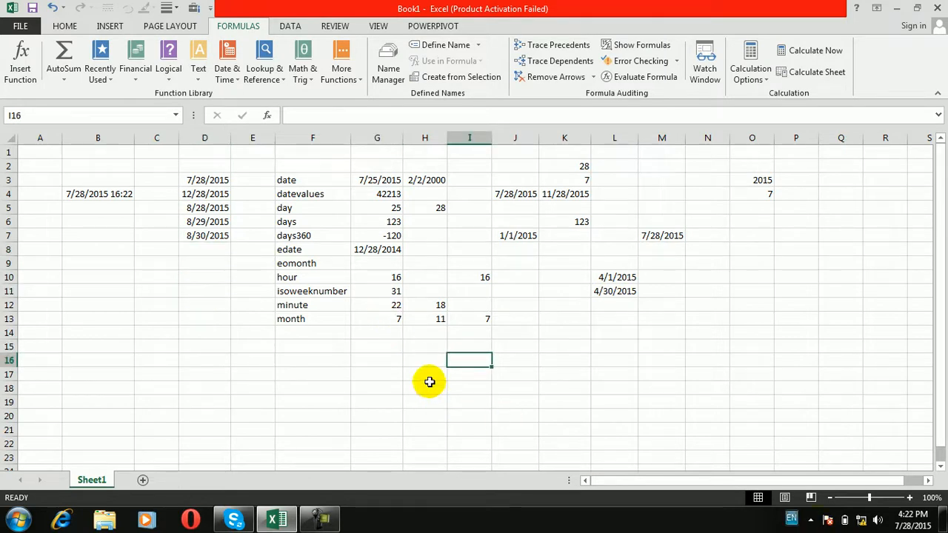
Check the date and time function list for the entry after MONTH and label F14 "networkdays".
left_click(296, 332)
left_click(226, 73)
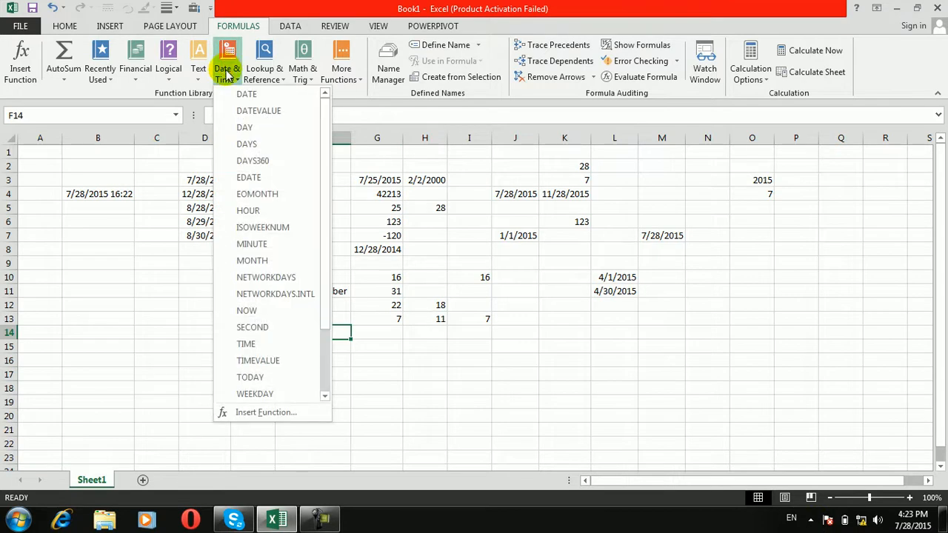
left_click(429, 402)
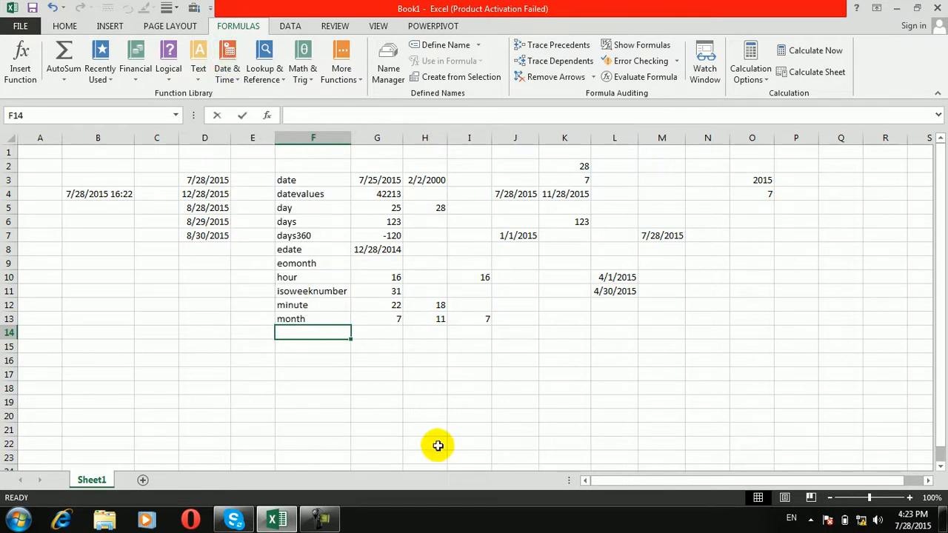
type("netw")
type("o")
key("BackSpace")
type("wor")
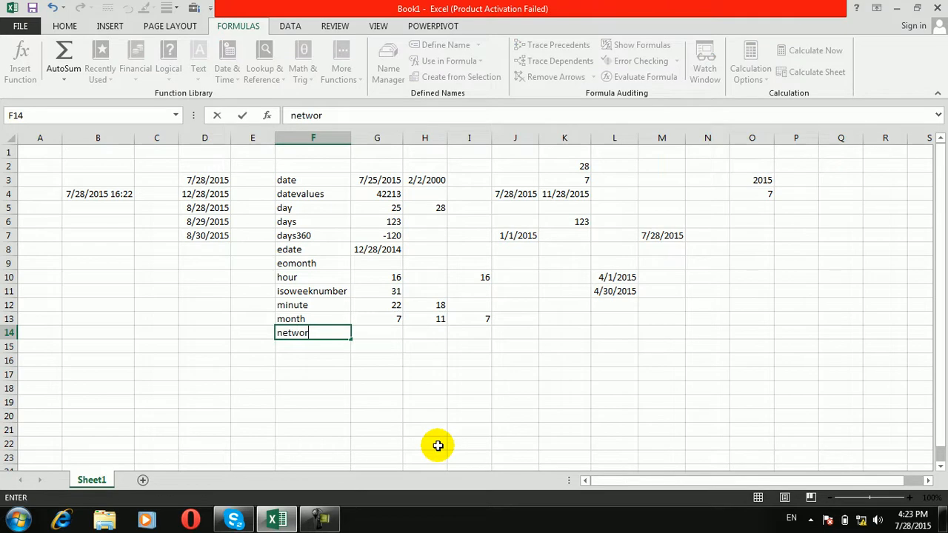
type("kdays")
key("Return")
Enter the label "networkdays.int" in F15.
type("net")
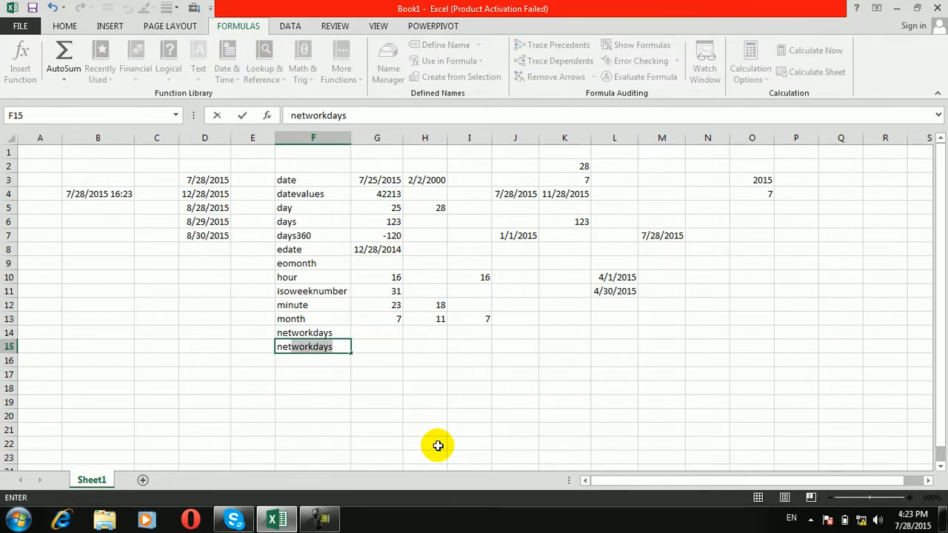
type("workdays")
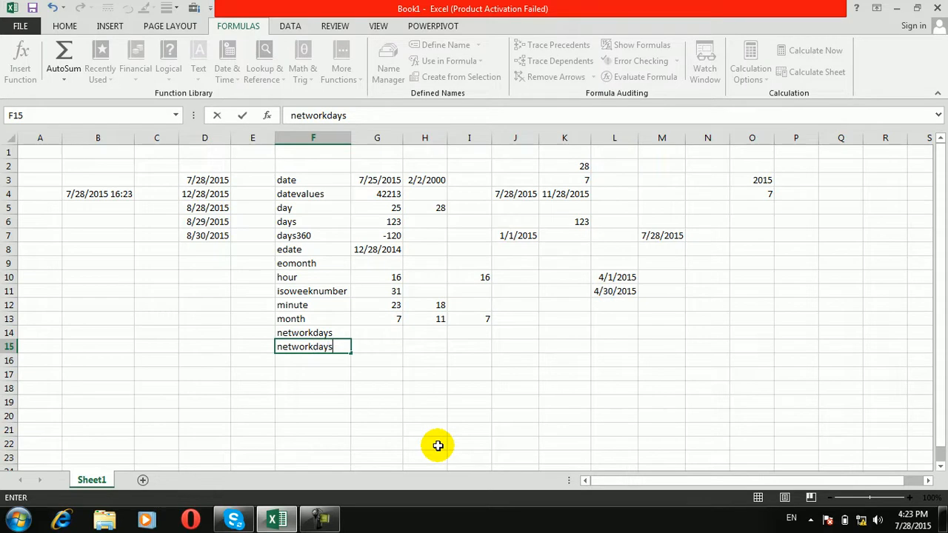
type(".net")
key("BackSpace")
key("BackSpace")
key("BackSpace")
key("Return")
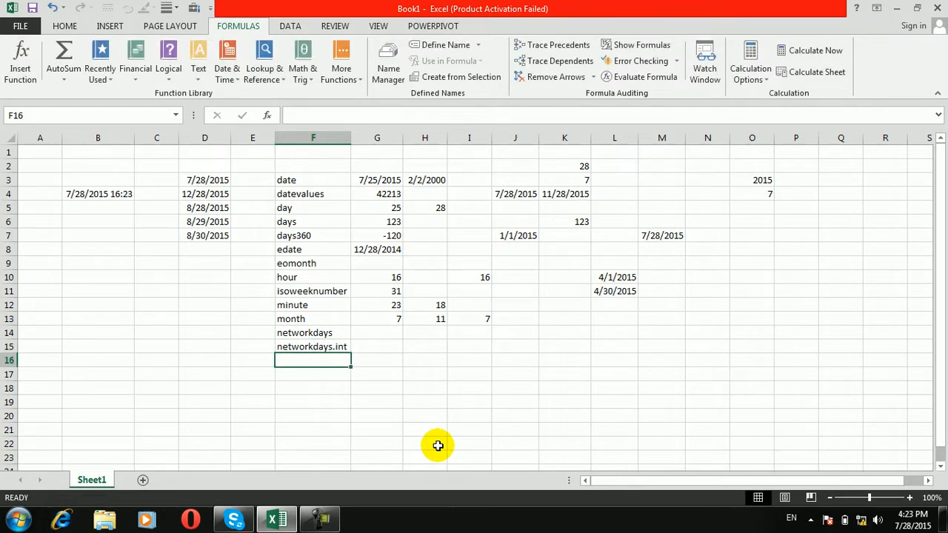
left_click(381, 333)
type("=")
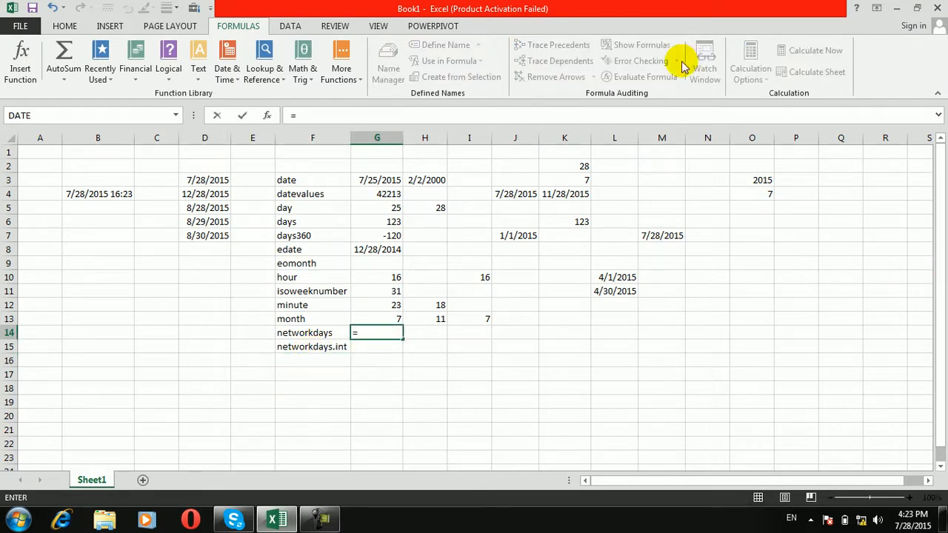
left_click(205, 181)
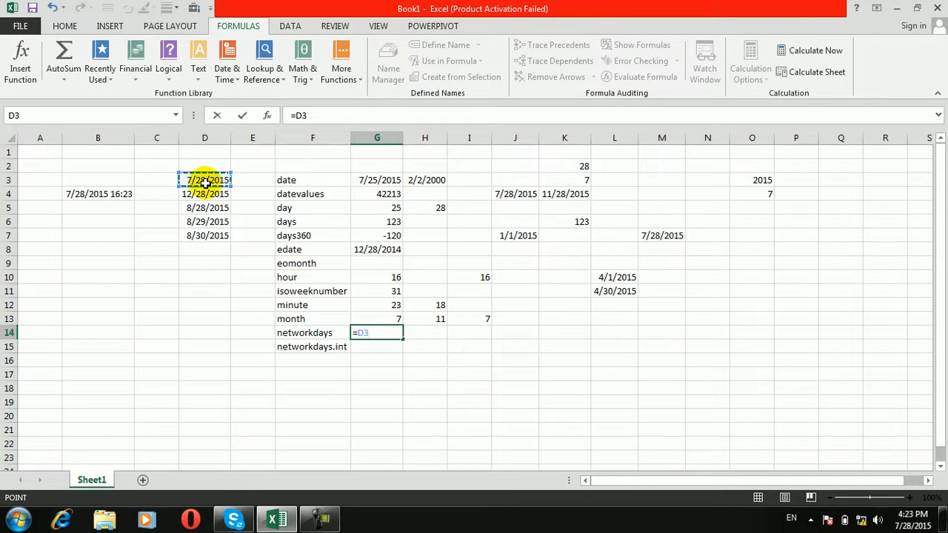
type(",")
key("BackSpace")
key("BackSpace")
key("BackSpace")
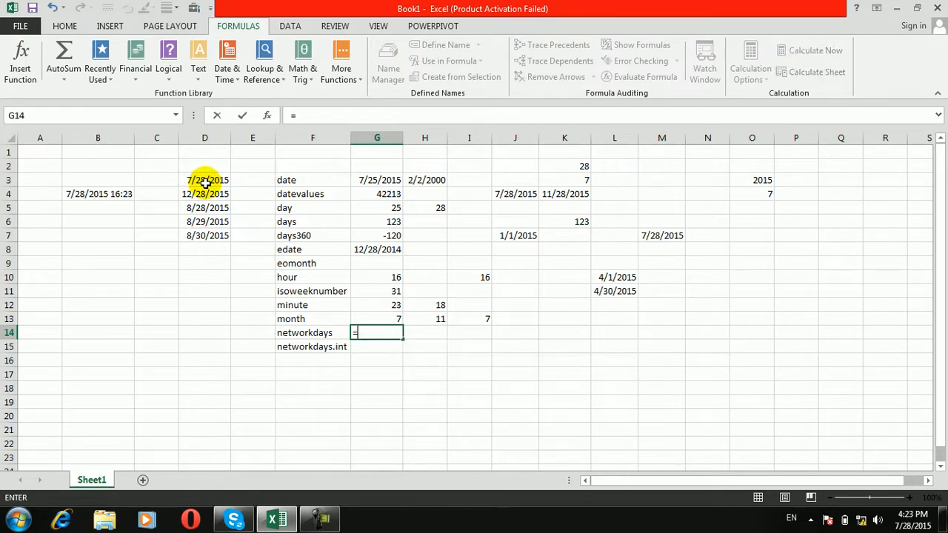
type("date")
key("BackSpace")
key("BackSpace")
key("BackSpace")
key("BackSpace")
type("ed")
key("Tab")
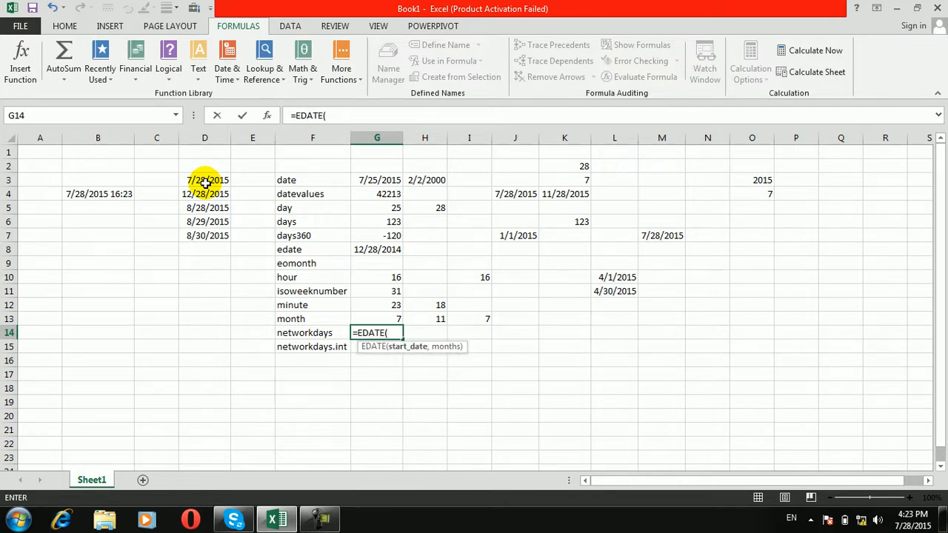
key("BackSpace")
key("BackSpace")
key("BackSpace")
key("BackSpace")
key("BackSpace")
key("BackSpace")
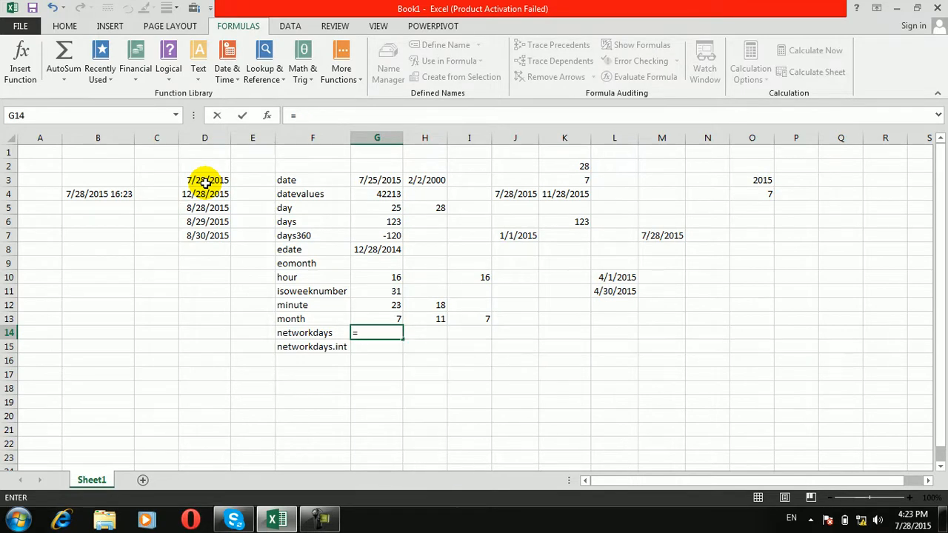
type("e")
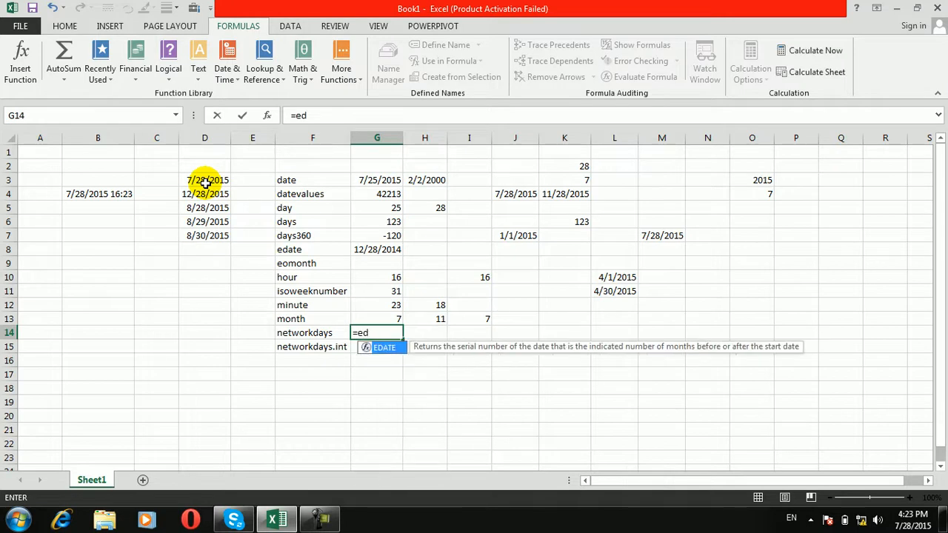
type("d")
key("Tab")
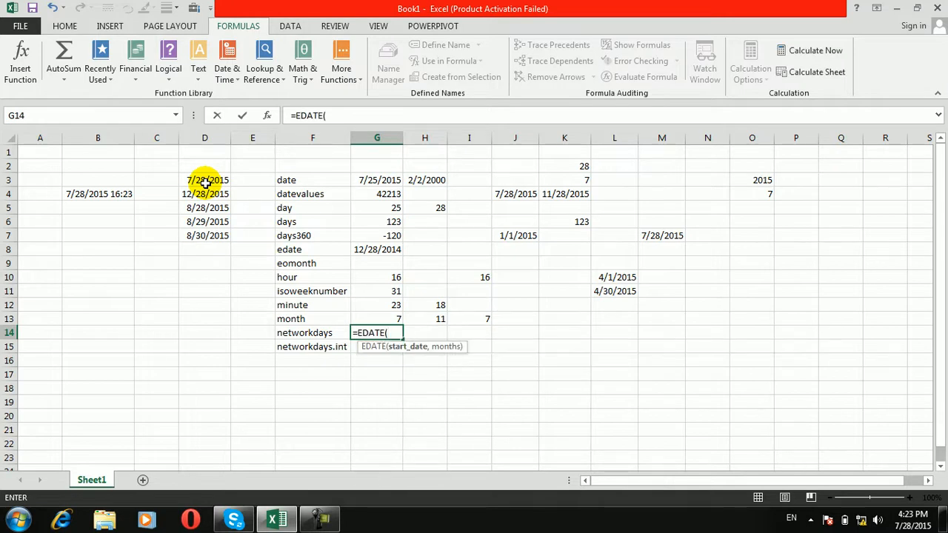
key("BackSpace")
key("BackSpace")
key("BackSpace")
key("BackSpace")
key("BackSpace")
type("da")
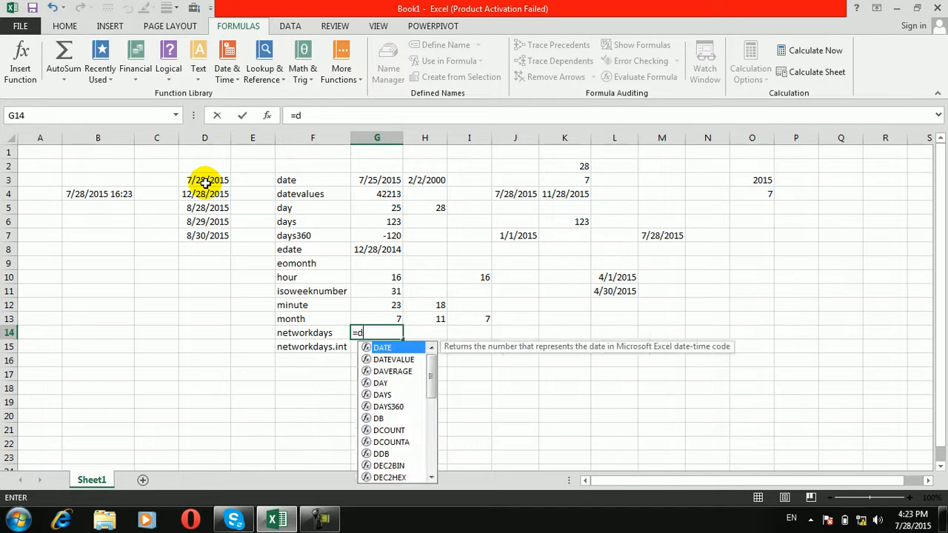
key("BackSpace")
key("BackSpace")
key("BackSpace")
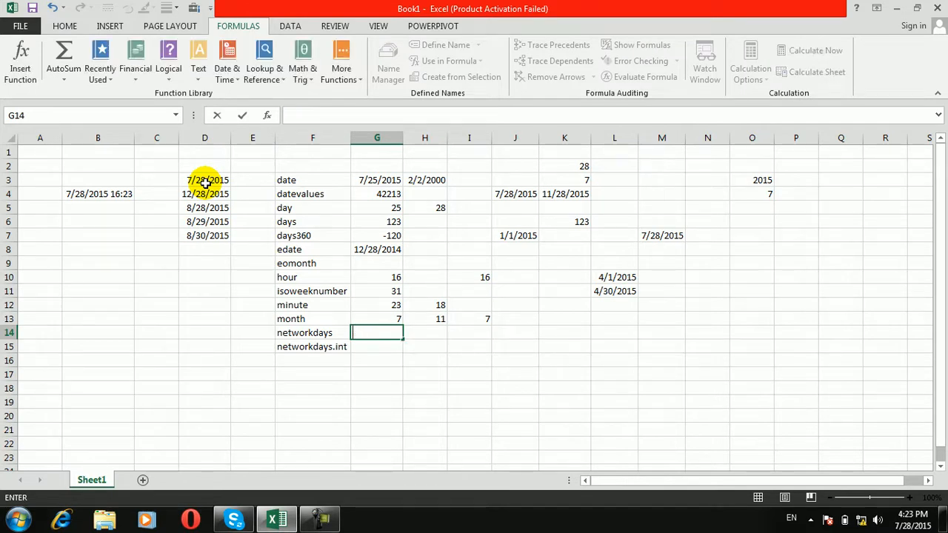
type("=ed")
key("Tab")
key("BackSpace")
key("BackSpace")
key("BackSpace")
key("BackSpace")
key("BackSpace")
key("BackSpace")
key("BackSpace")
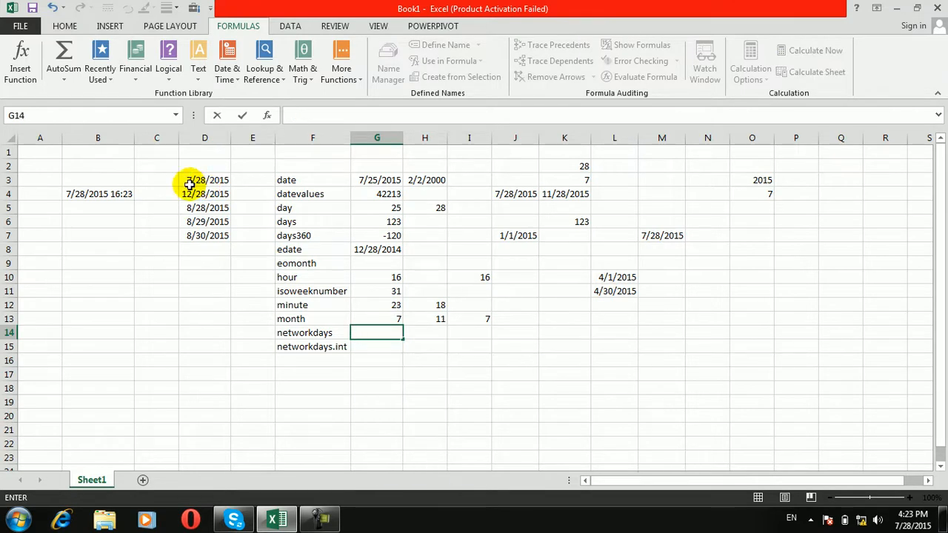
left_click(419, 349)
left_click(397, 343)
left_click(393, 333)
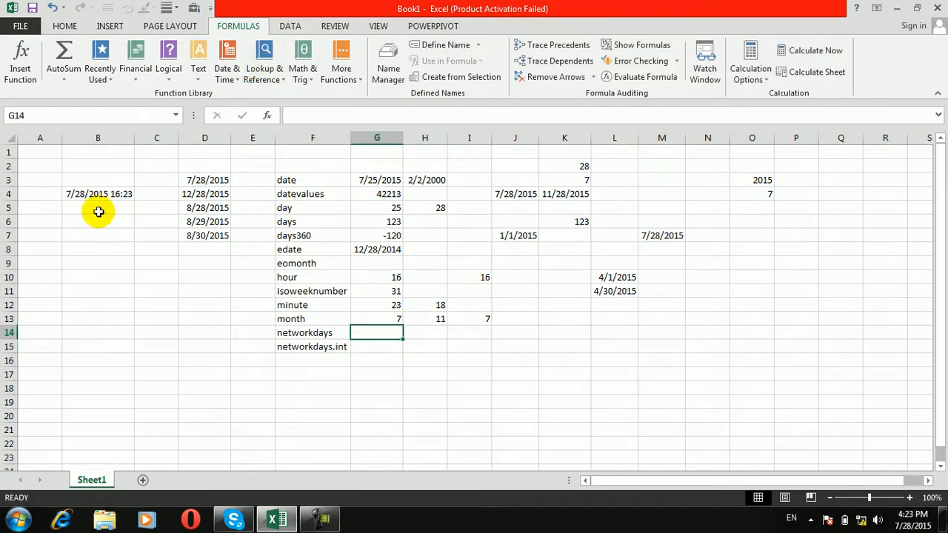
Clear the date and time entry from B4.
left_click(95, 194)
key("Delete")
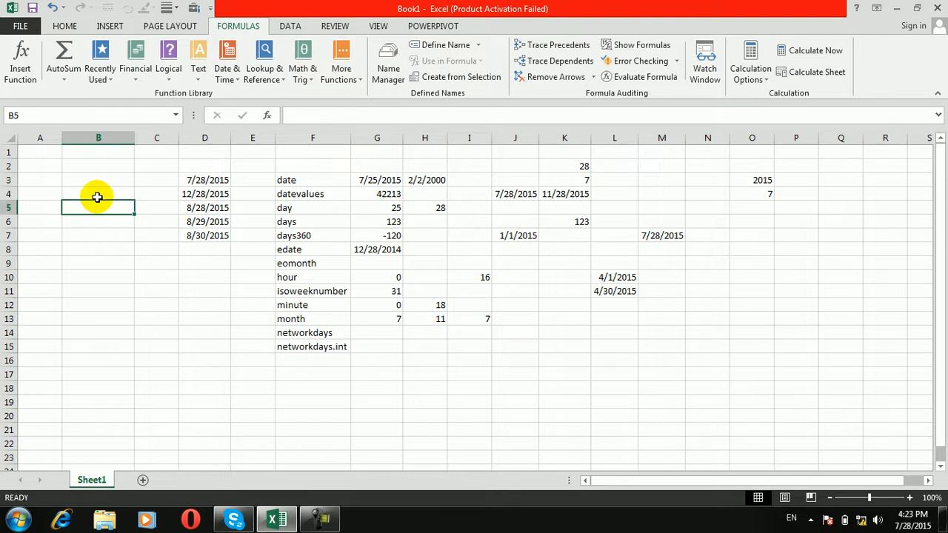
Open the list of date and time functions for G14, beside the networkdays label.
left_click(376, 323)
left_click(376, 332)
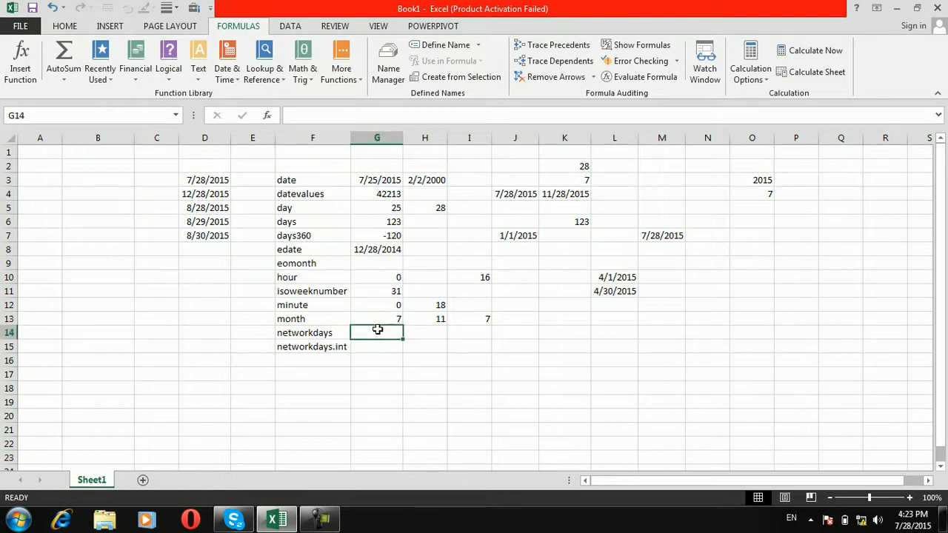
left_click(235, 74)
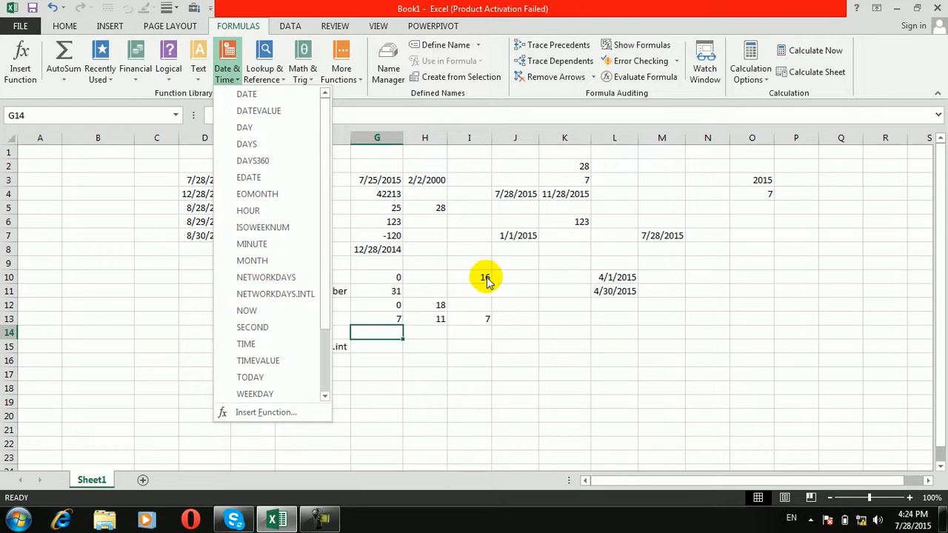
left_click(516, 336)
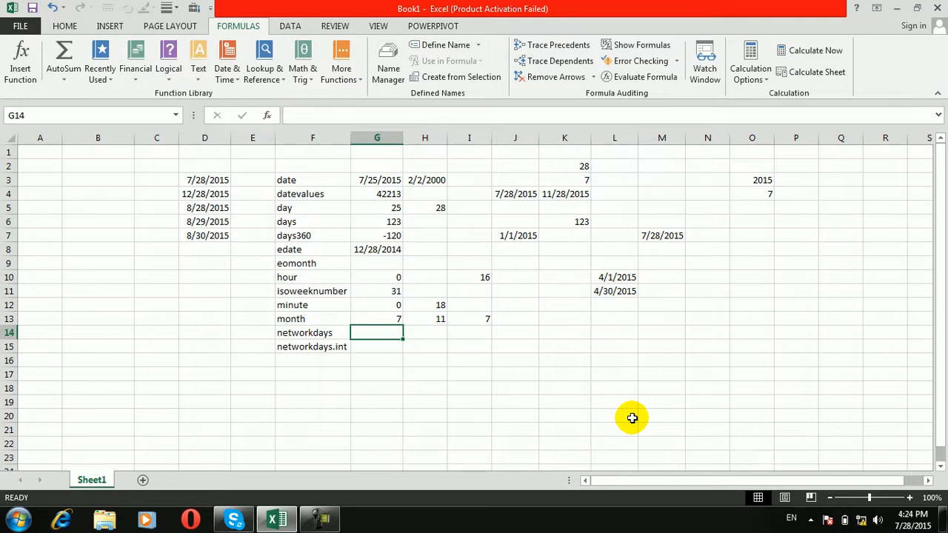
type("=day")
key("Tab")
key("BackSpace")
type("sq")
key("Tab")
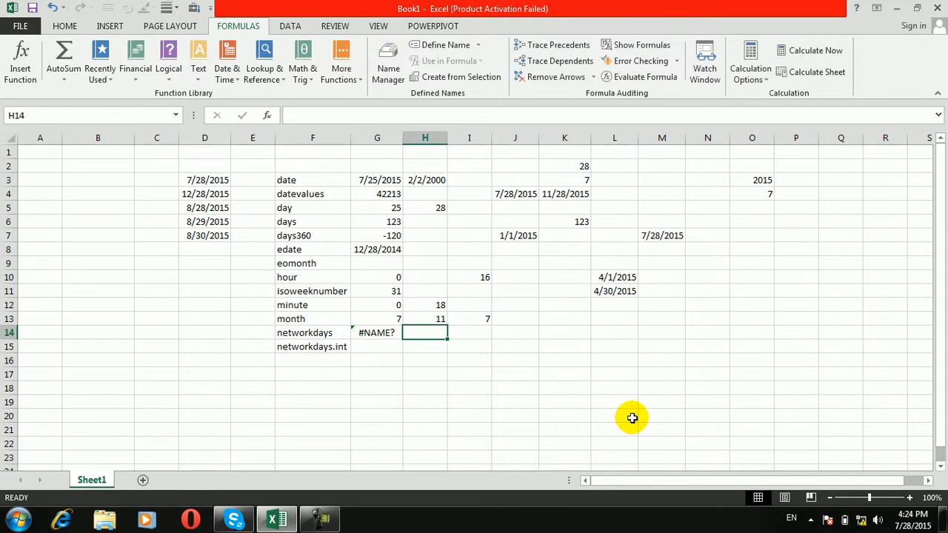
Enter a DAYS formula in G14 with D4 as the end date and D3 as the start date.
key("Left")
type("=day")
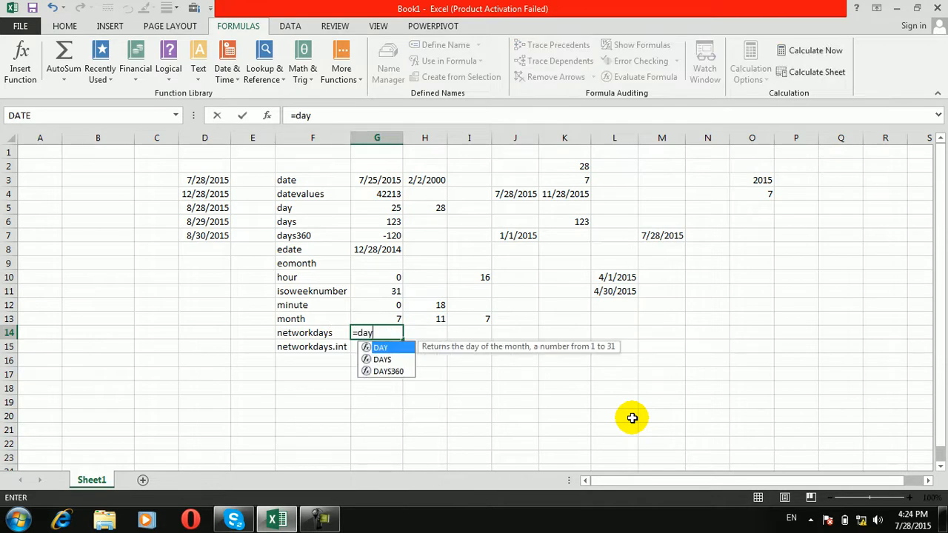
type("s")
key("Tab")
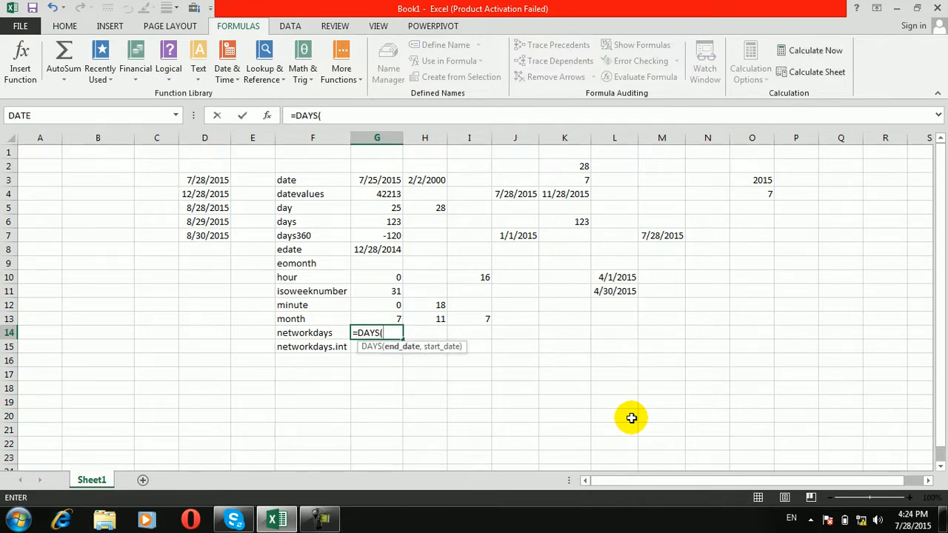
left_click(218, 195)
type(",")
left_click(211, 180)
key("Return")
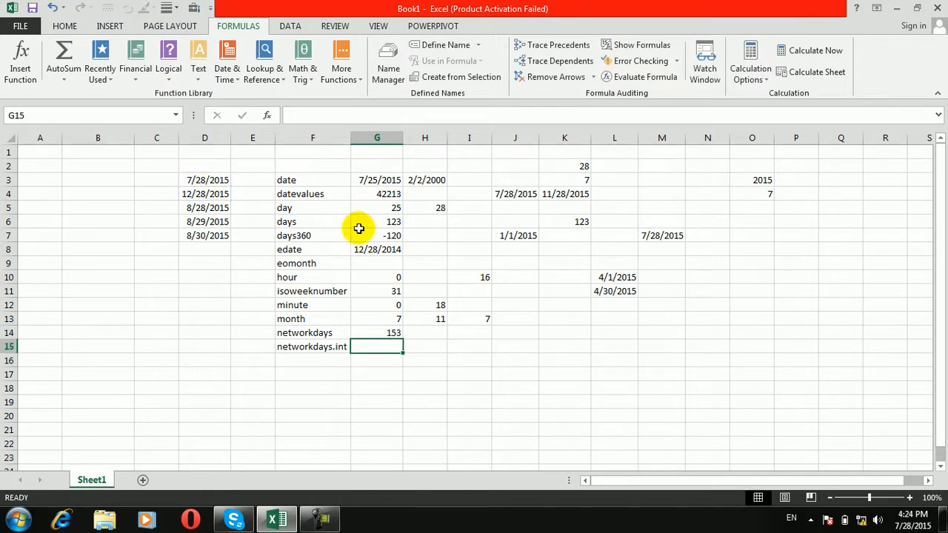
left_click(397, 332)
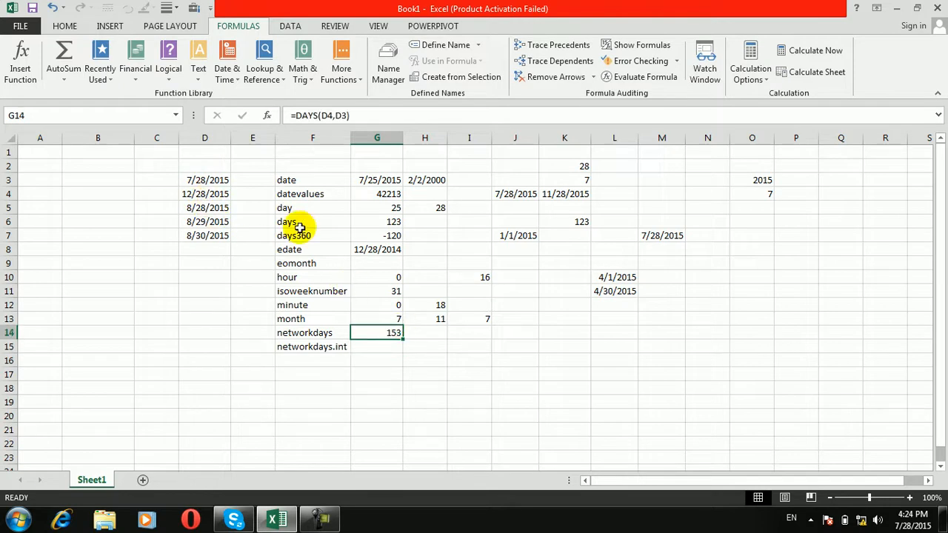
Enter a NETWORKDAYS formula in H14 with start date D3, end date D4 and holidays D5:D7.
left_click(431, 335)
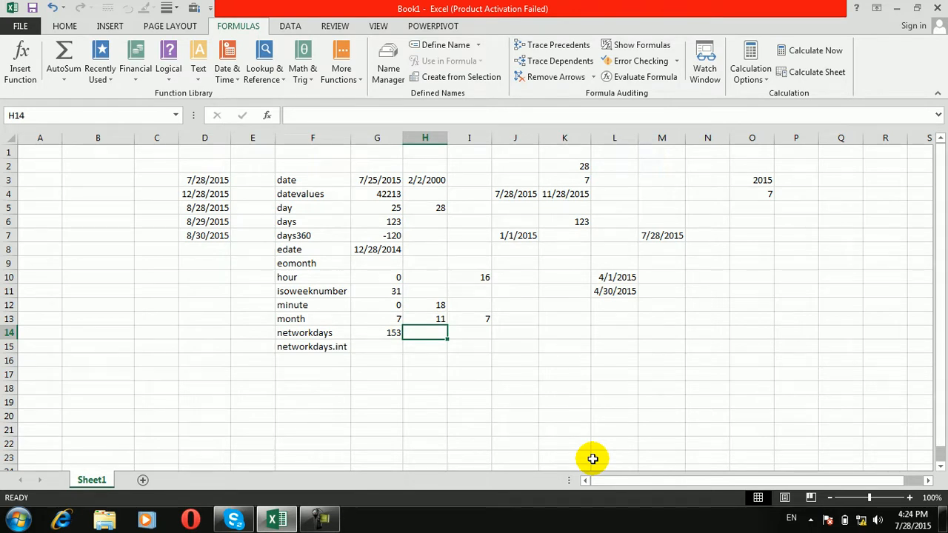
type("=")
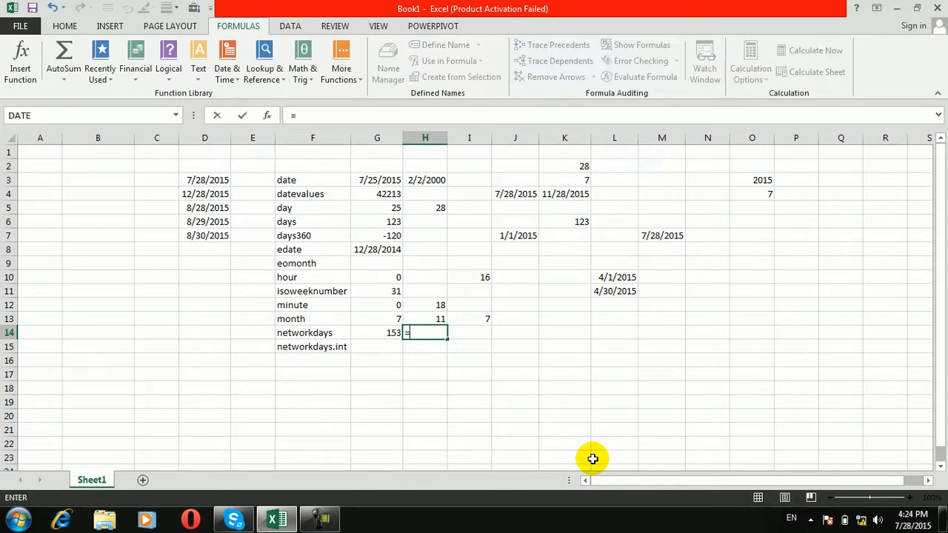
type("nw")
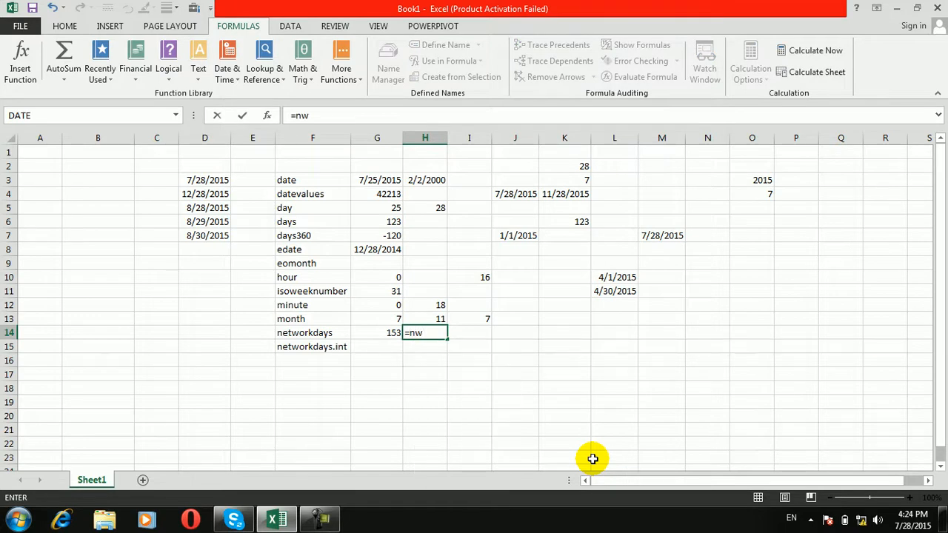
key("BackSpace")
type("et")
key("BackSpace")
type("wo")
key("BackSpace")
key("BackSpace")
key("BackSpace")
type("two")
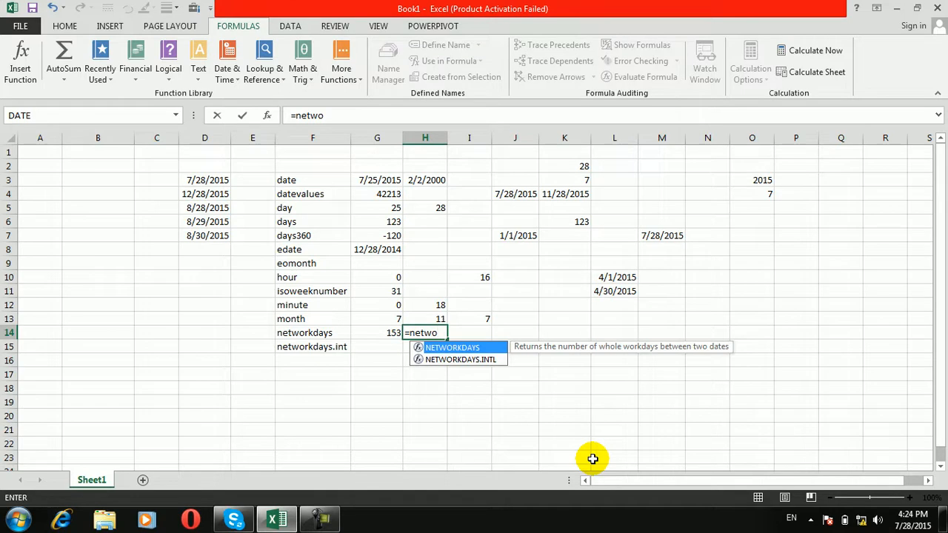
key("Tab")
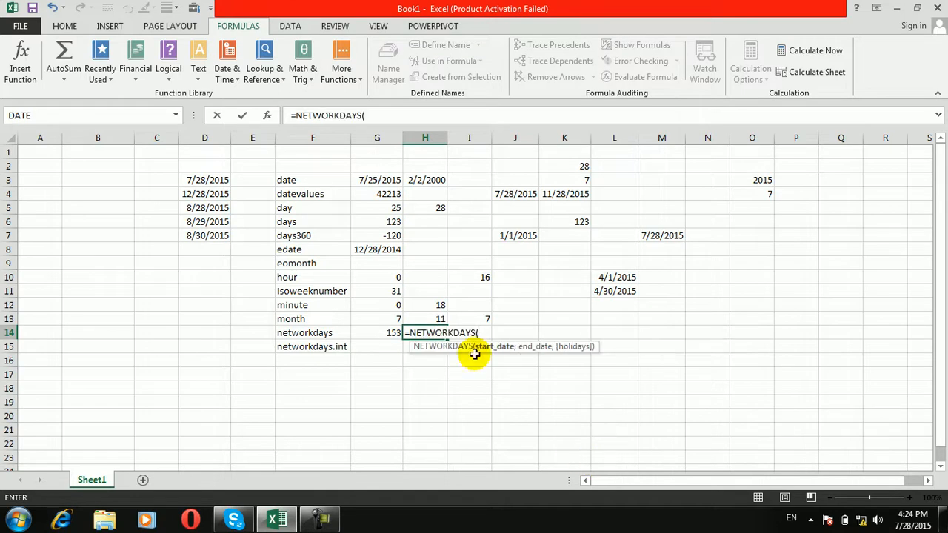
left_click(211, 195)
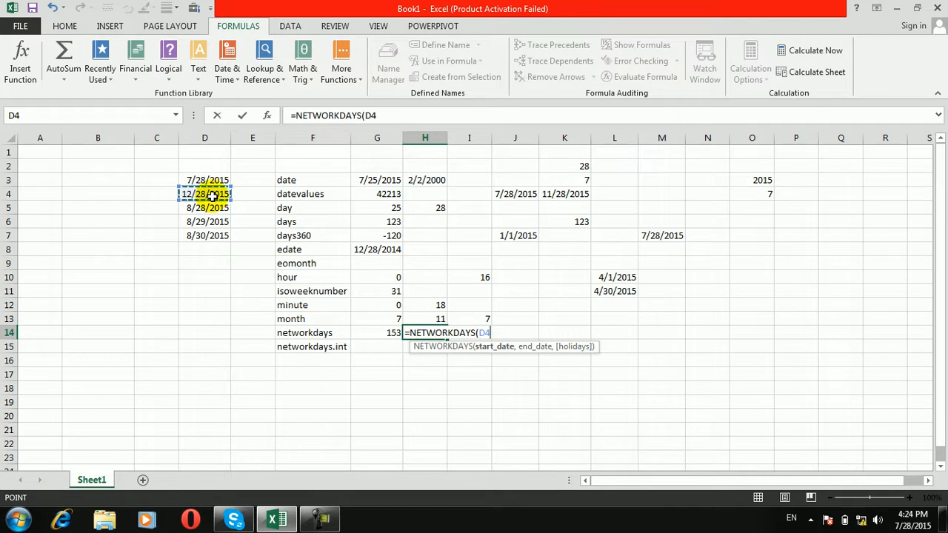
left_click(206, 180)
type(",")
left_click(211, 194)
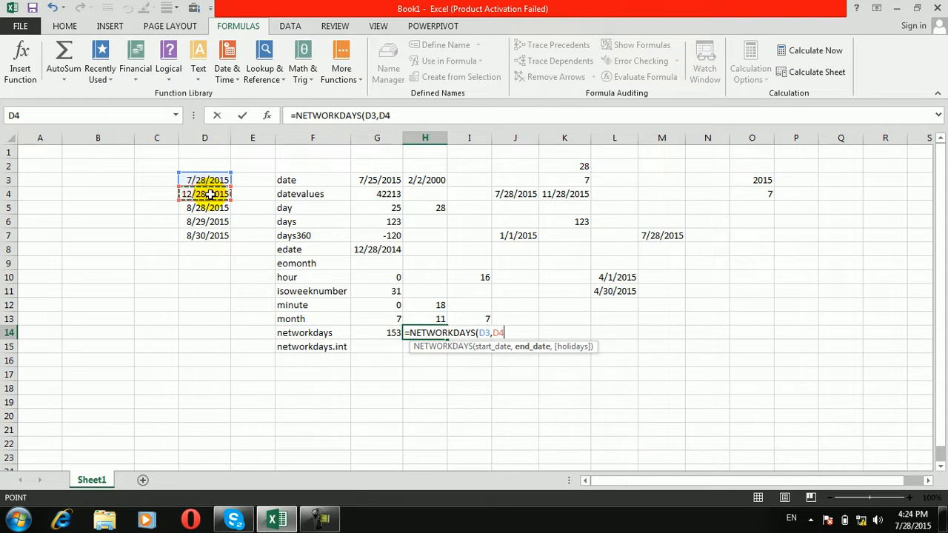
type(",")
left_click_drag(220, 206, 213, 237)
key("Return")
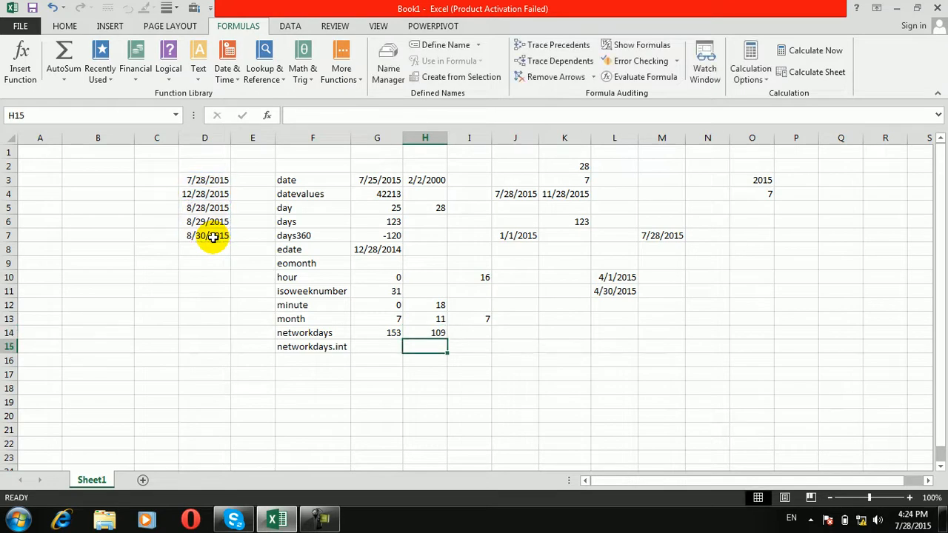
Compare the formulas in G14 and H14 and clear the contents of G14:I14.
left_click(422, 333)
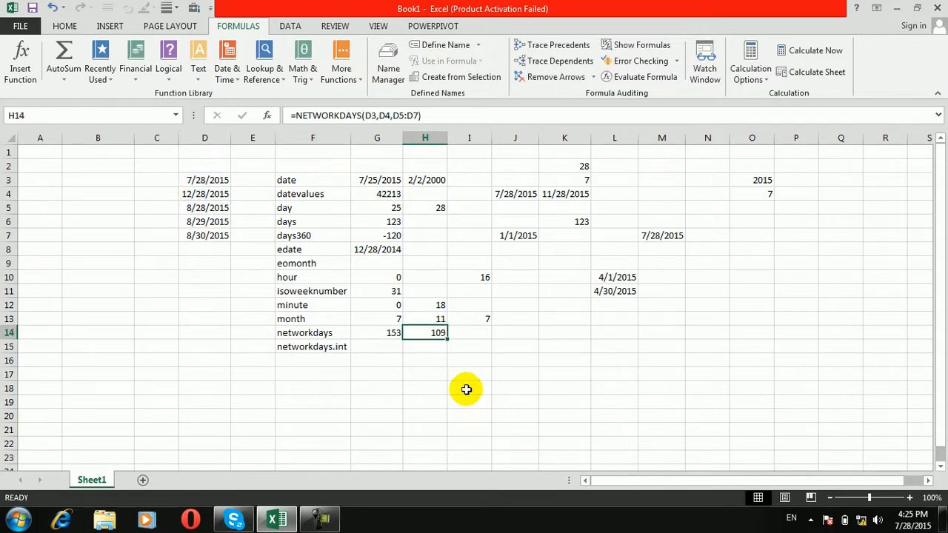
left_click(387, 330)
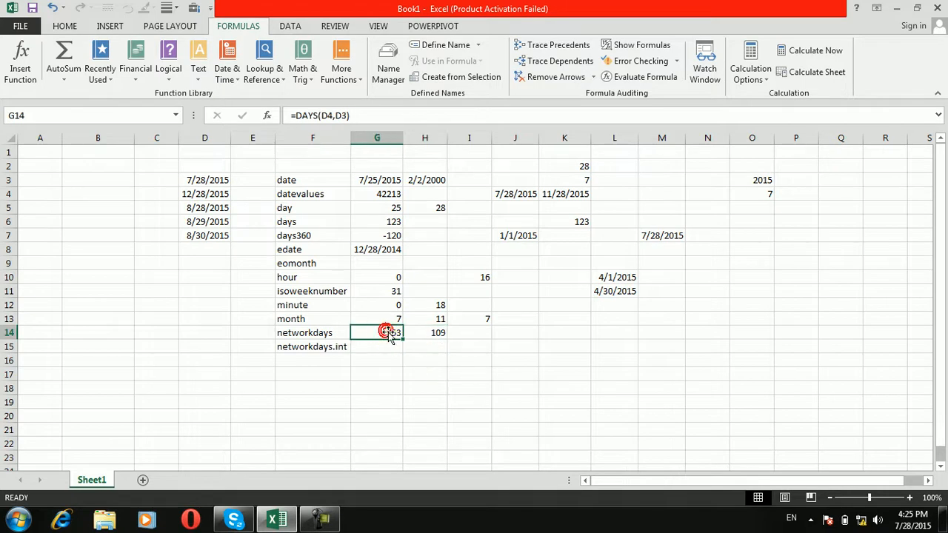
left_click(430, 334)
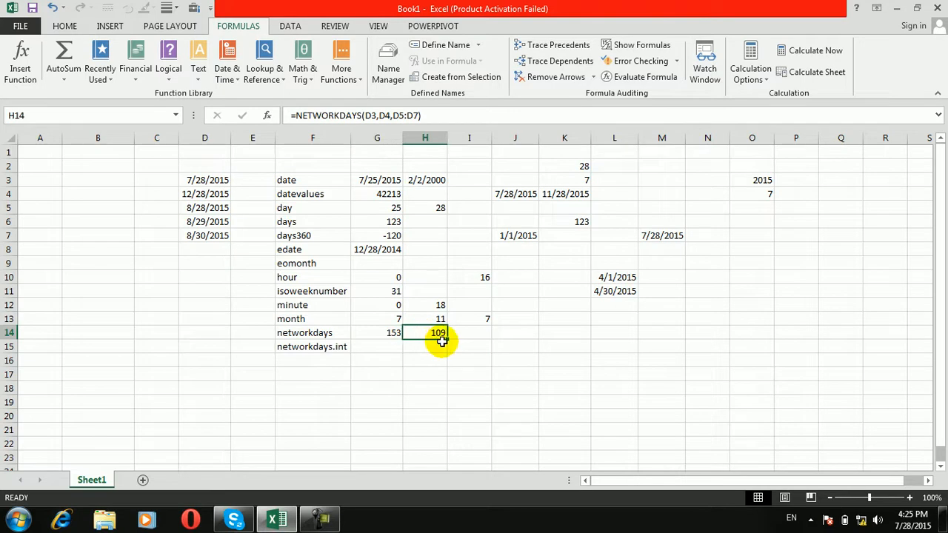
left_click(468, 335)
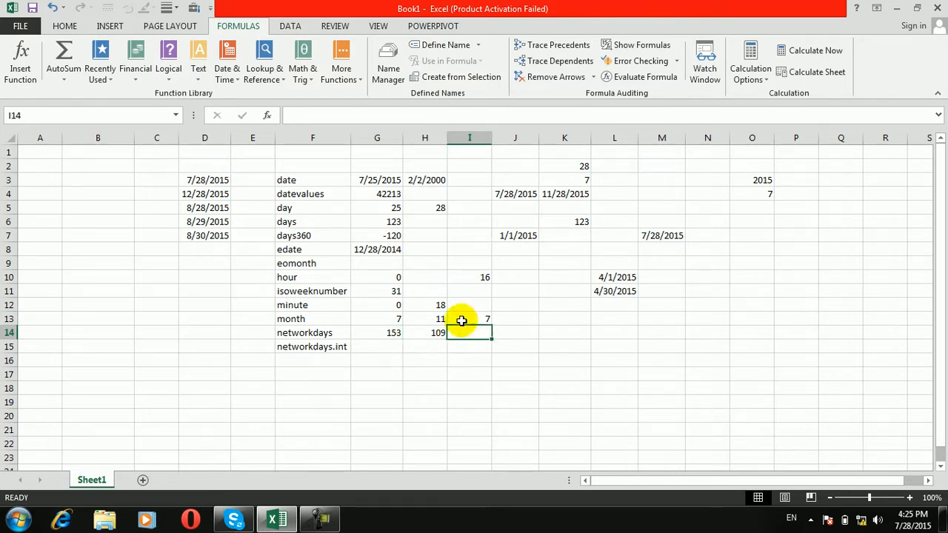
left_click_drag(363, 333, 481, 328)
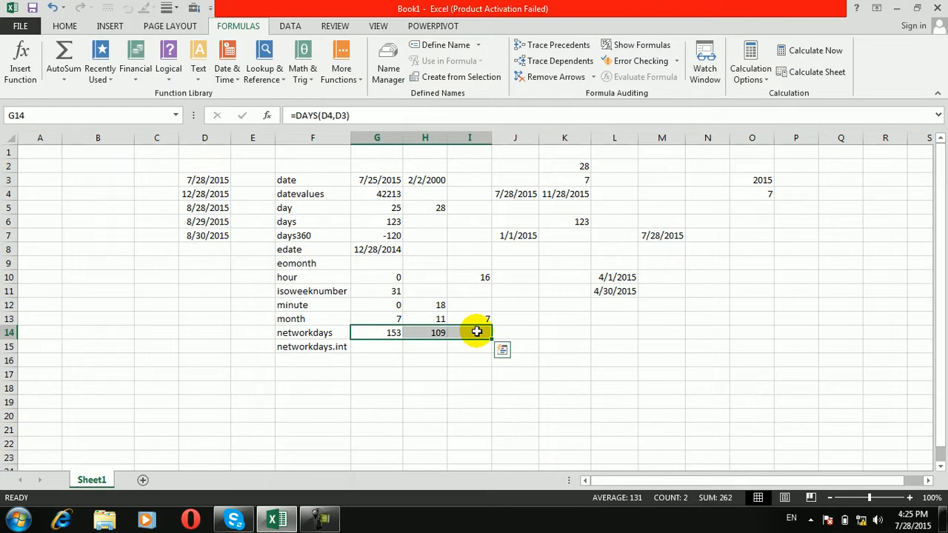
key("Delete")
Enter a NETWORKDAYS formula in G14 with D3 as the start date and D4 as the end date, without holidays.
left_click(377, 330)
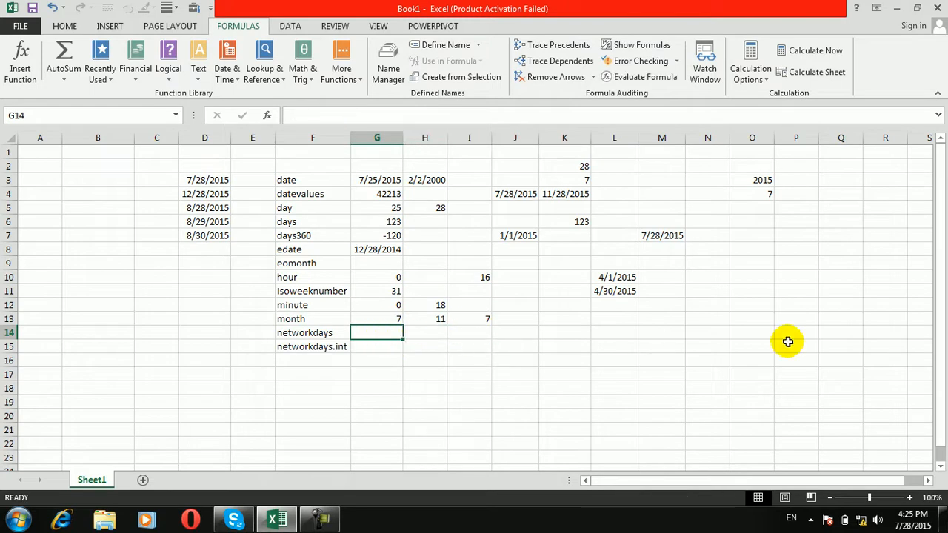
type("=net")
key("Tab")
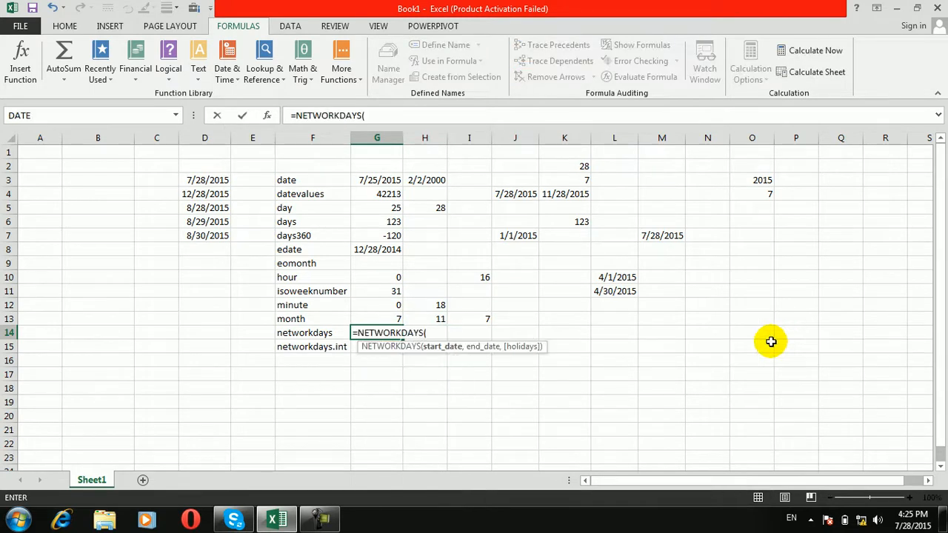
left_click(209, 182)
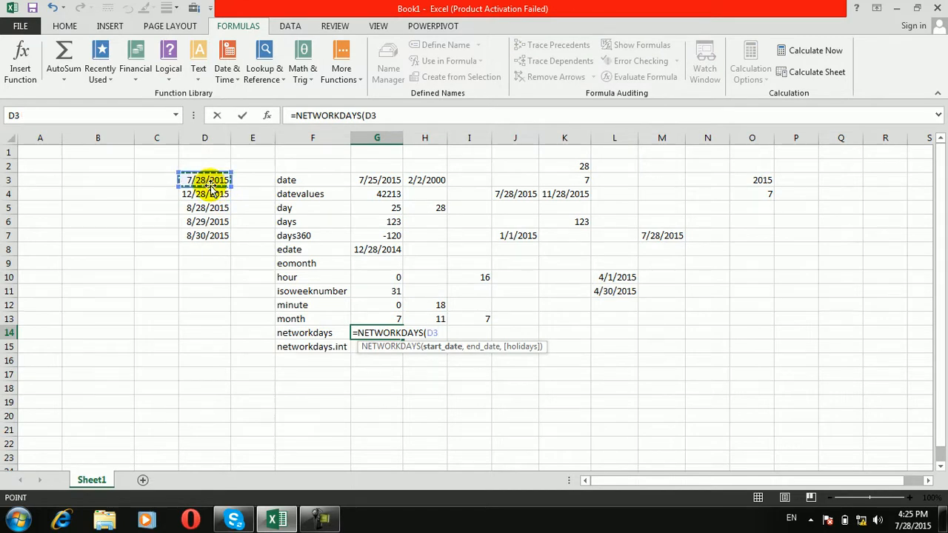
type(",")
left_click(211, 193)
key("Return")
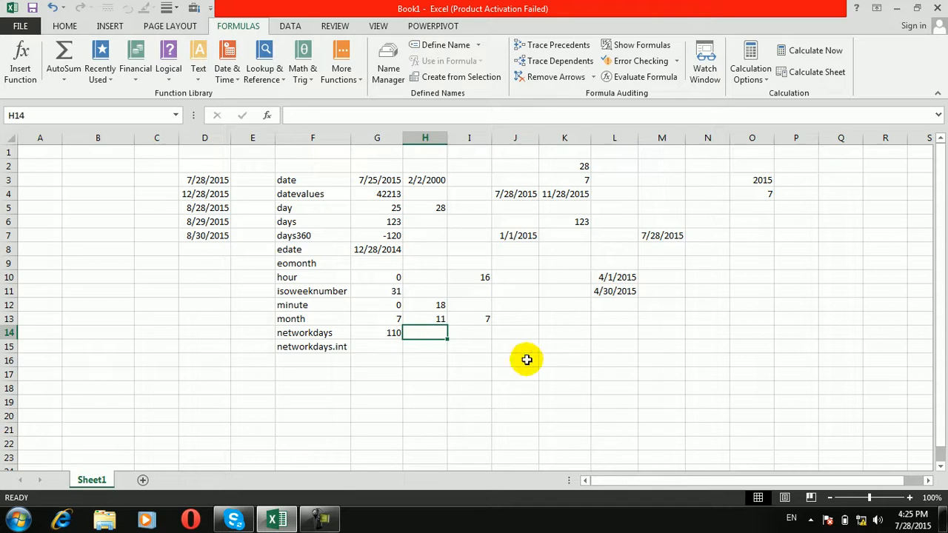
Enter a NETWORKDAYS formula in H14 with start date D3:D3, end date D4 and D5 as the holiday.
type("=netw")
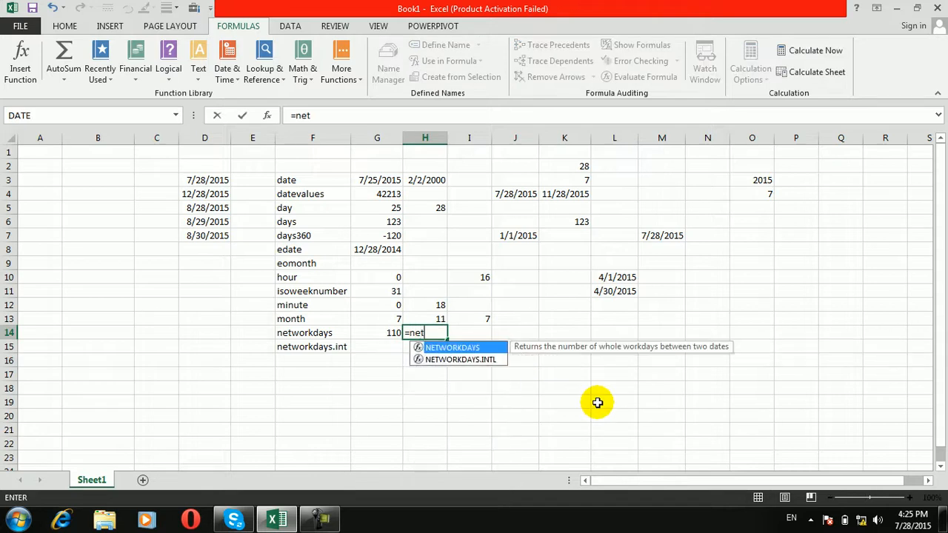
key("Tab")
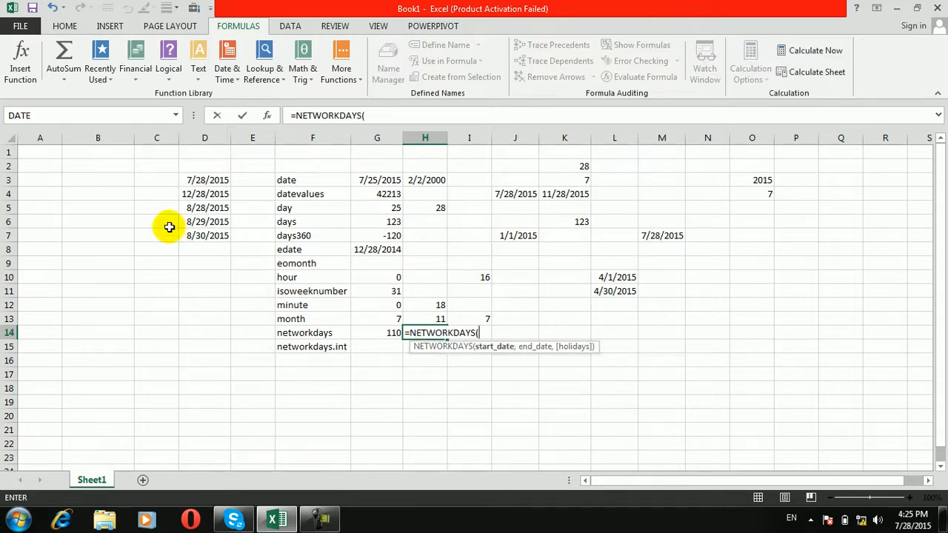
left_click(209, 181)
key("F8")
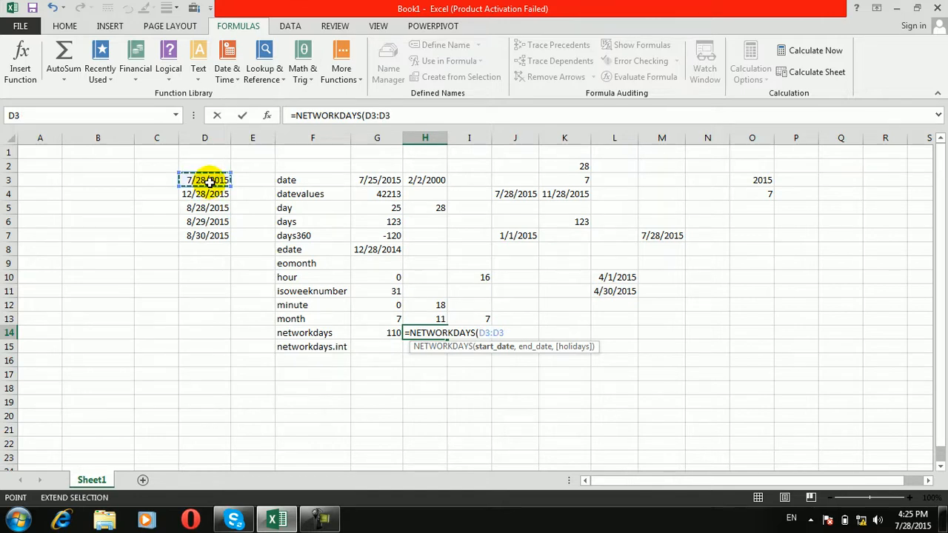
type(",")
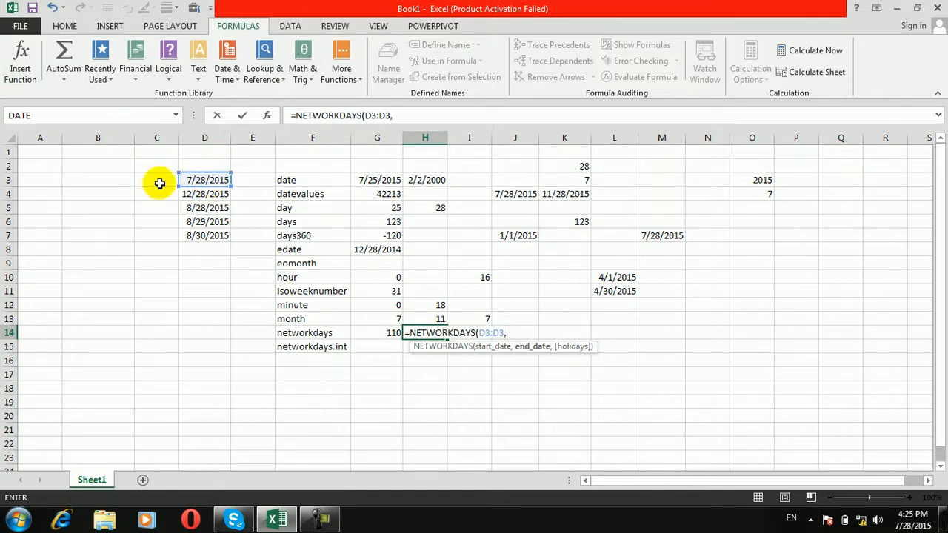
left_click(201, 194)
type(",")
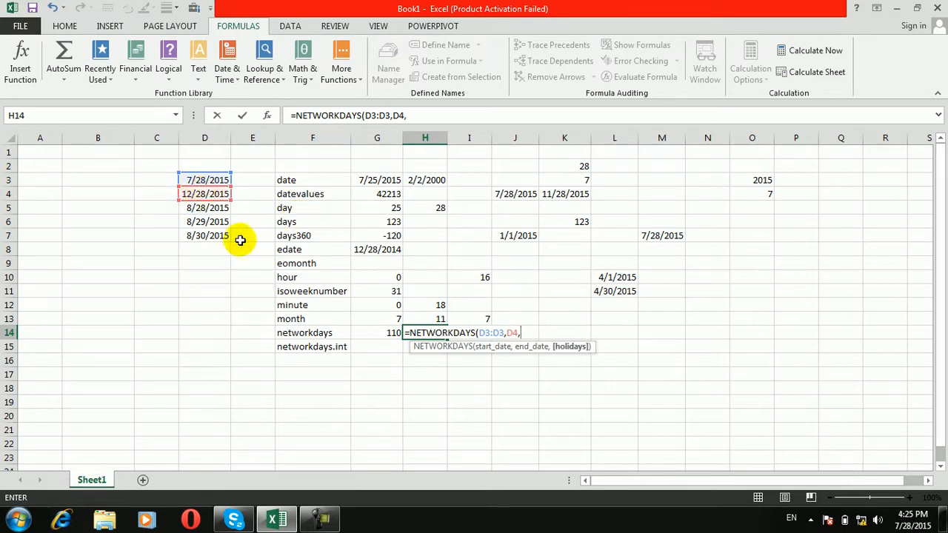
left_click(206, 207)
key("Return")
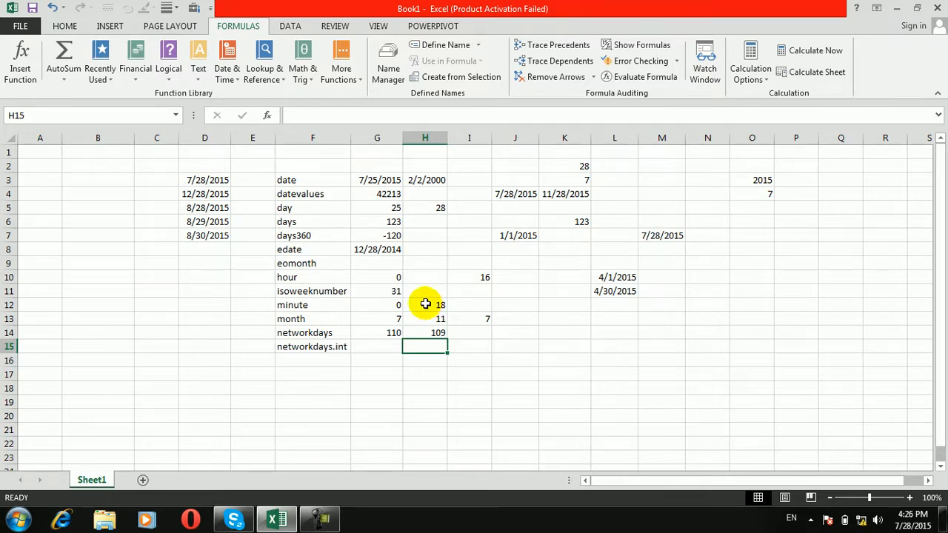
left_click(249, 253)
left_click(225, 66)
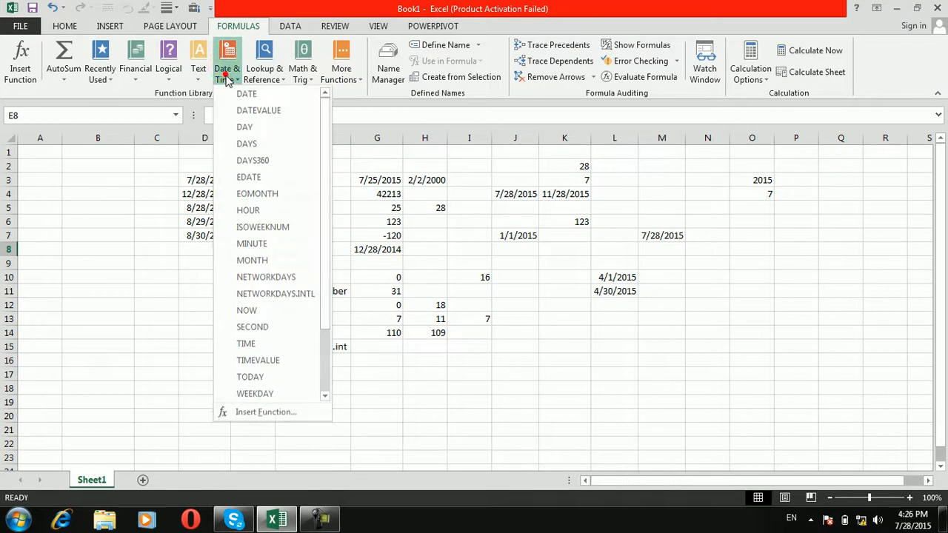
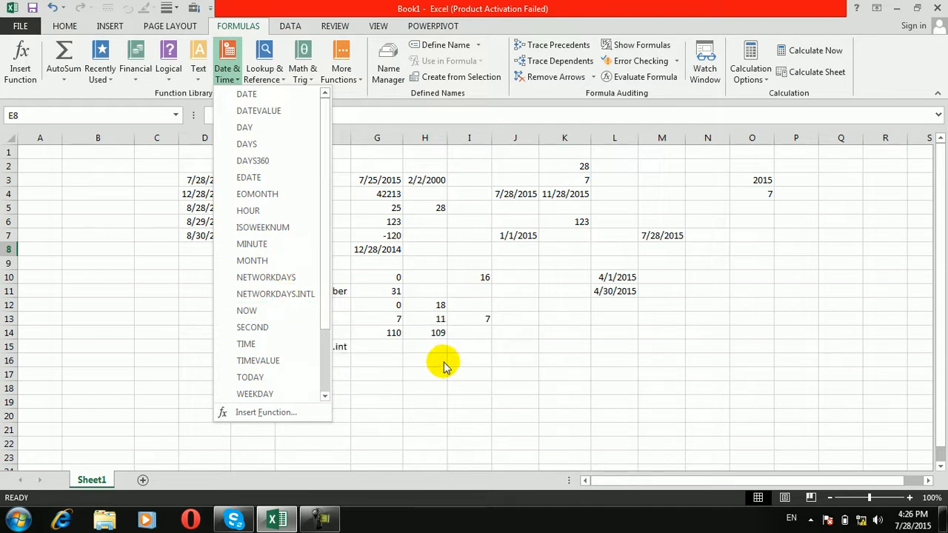
left_click(446, 369)
Start a NETWORKDAYS.INTL formula in G15 with DATE(1,1,2015) as the start date.
left_click(376, 346)
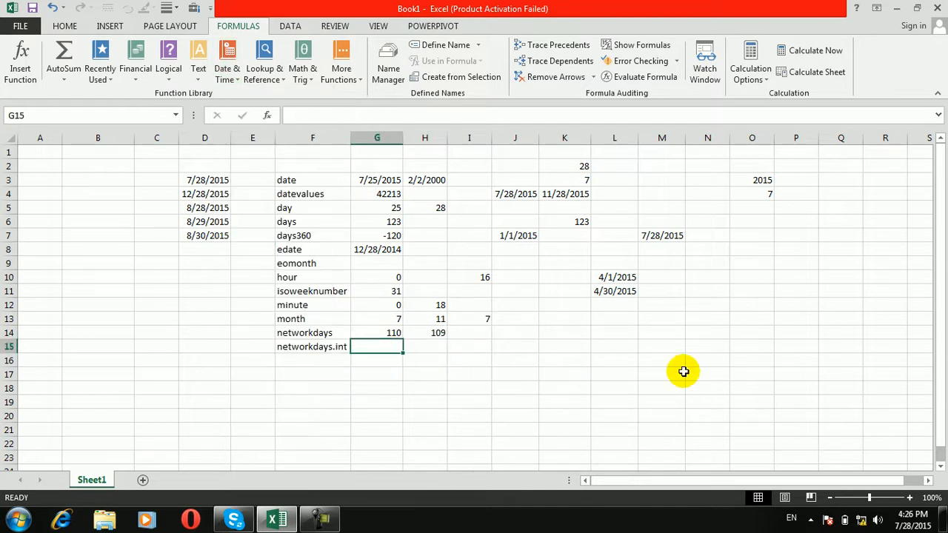
type("=")
type("w")
key("BackSpace")
type("net")
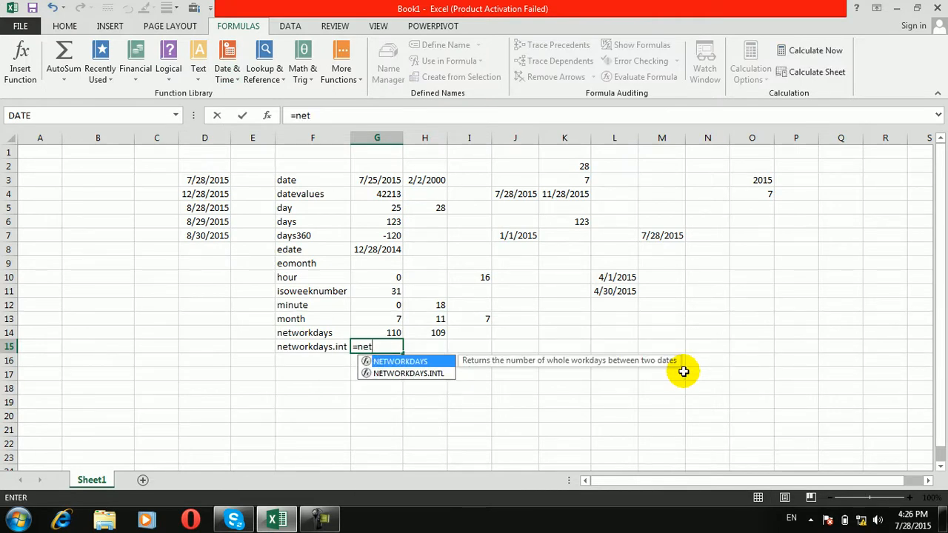
key("Down")
key("Tab")
type("date")
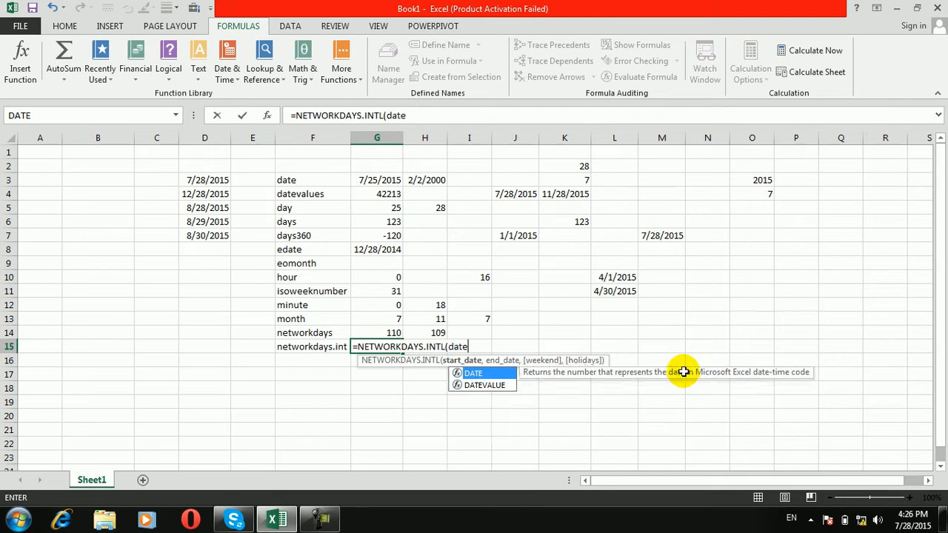
key("Tab")
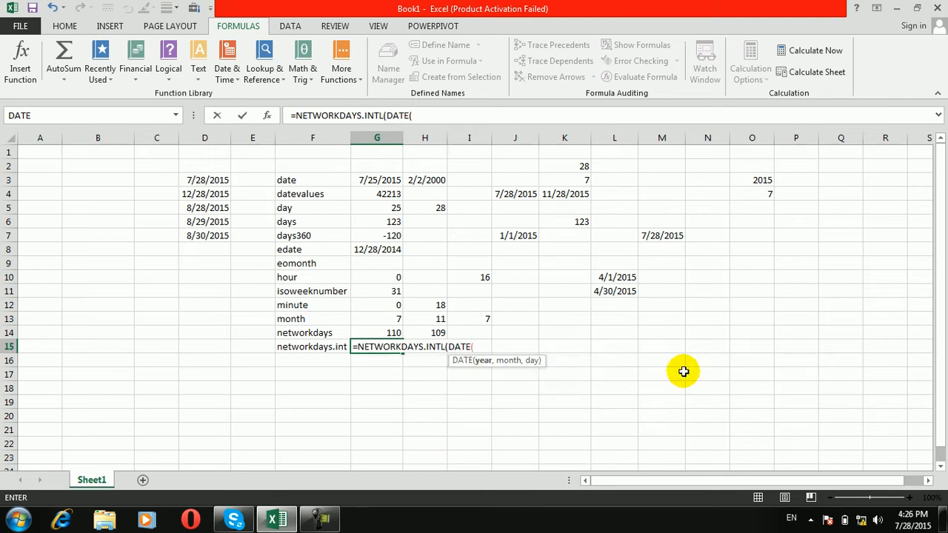
type("1,1,")
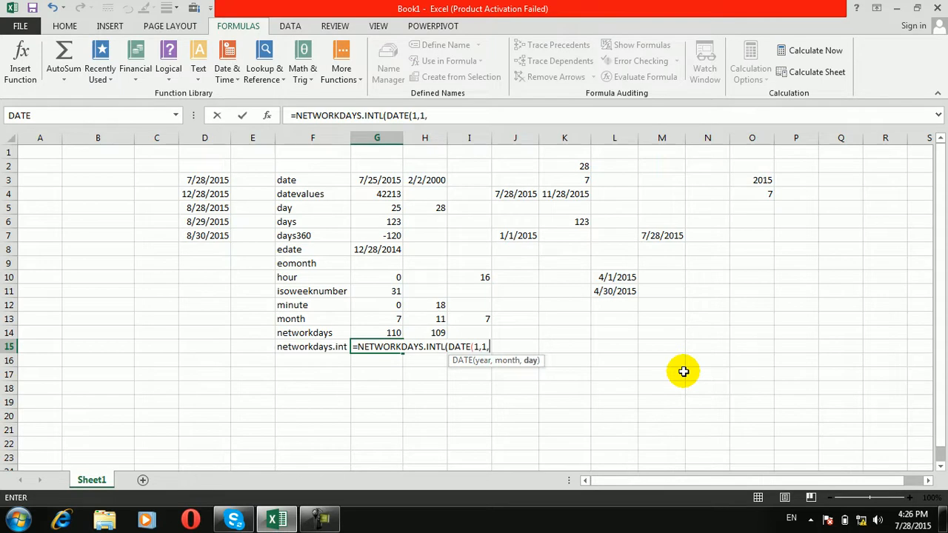
type("2015),dat")
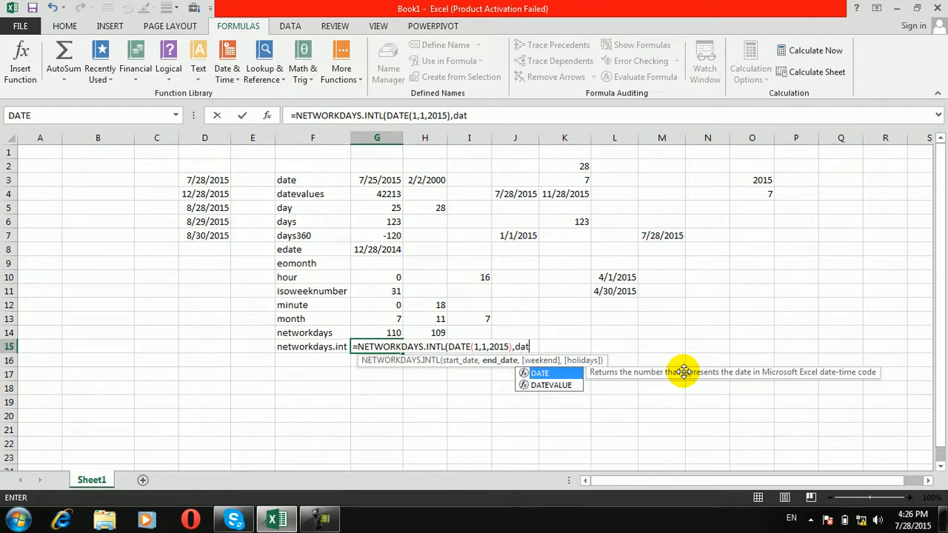
Complete the G15 NETWORKDAYS.INTL formula with DATE(1,32,2015) as the end date.
type("e")
key("Tab")
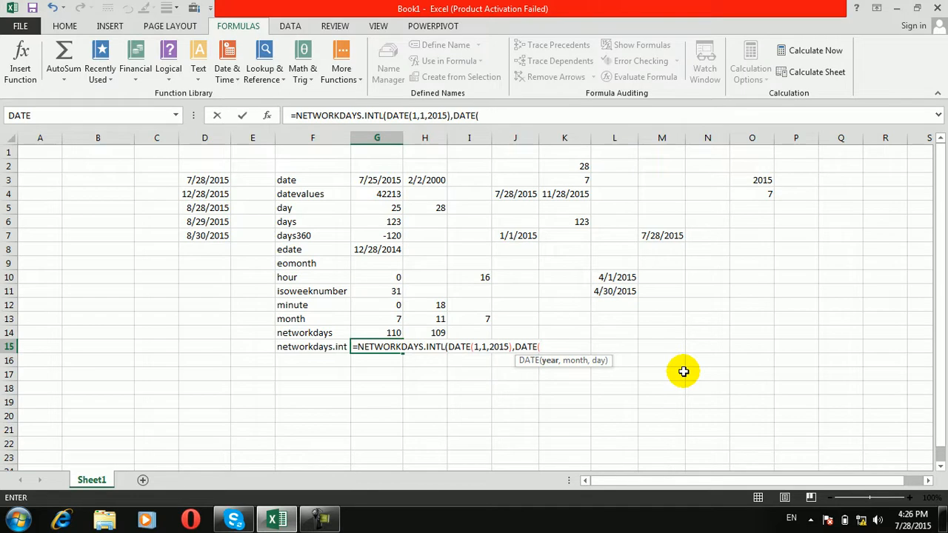
type("1,3,")
key("BackSpace")
type("2,2015")
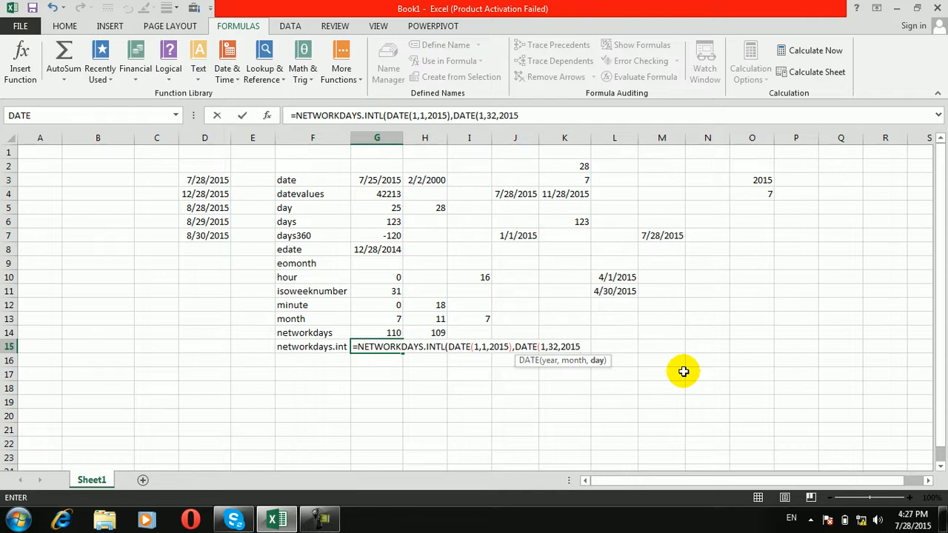
type("))")
key("Return")
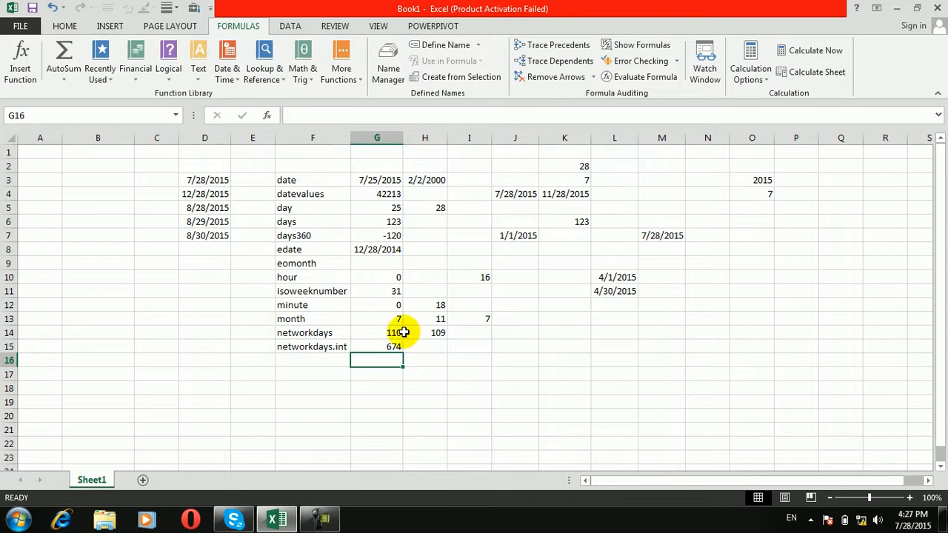
Change the end date in the G15 NETWORKDAYS.INTL formula to DATE(1,2,2015).
left_click(390, 346)
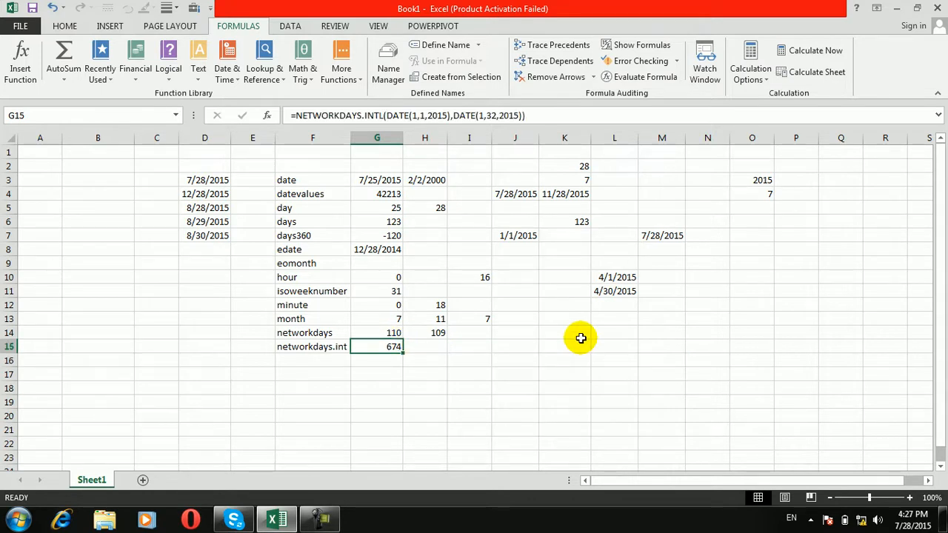
left_click(501, 116)
key("BackSpace")
key("BackSpace")
type("2")
key("Return")
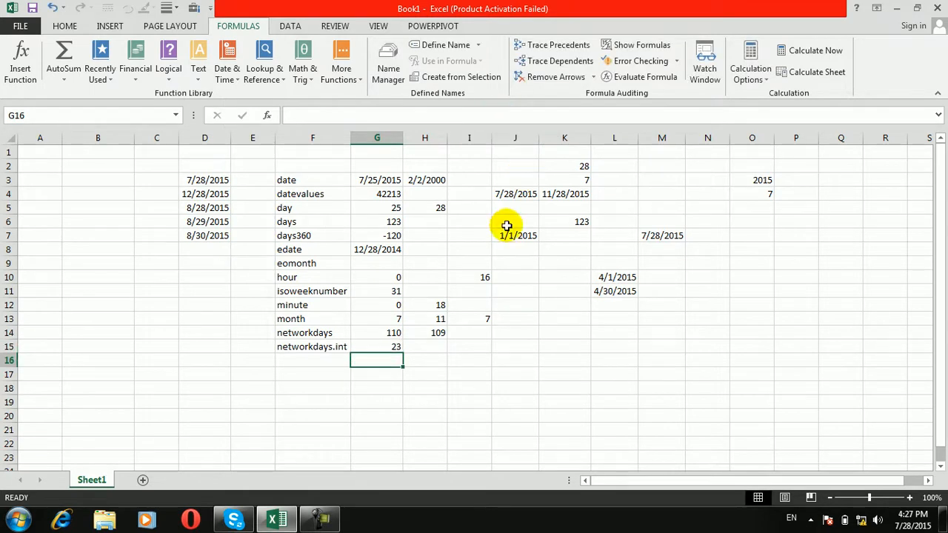
Review the G15 NETWORKDAYS.INTL formula against the networkdays and networkdays.int labels in F14 and F15.
left_click(392, 346)
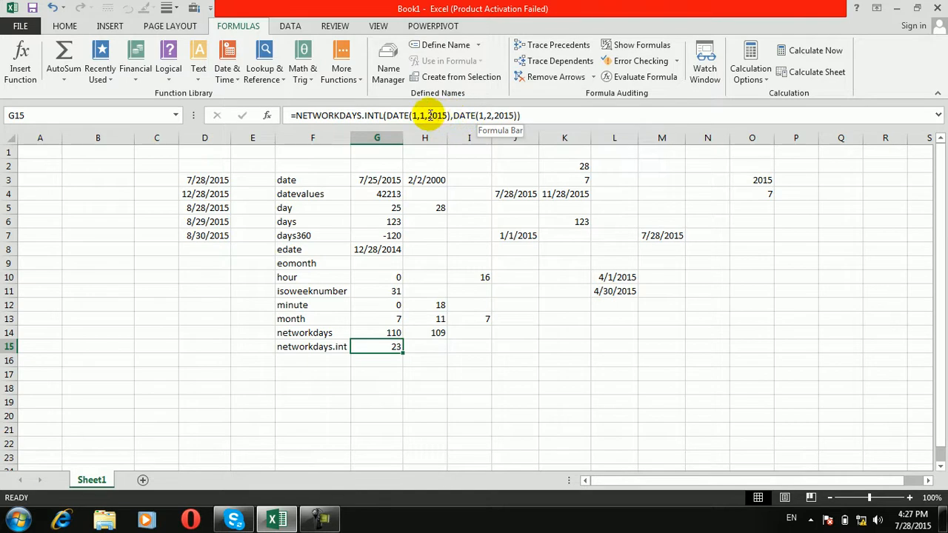
left_click(298, 331)
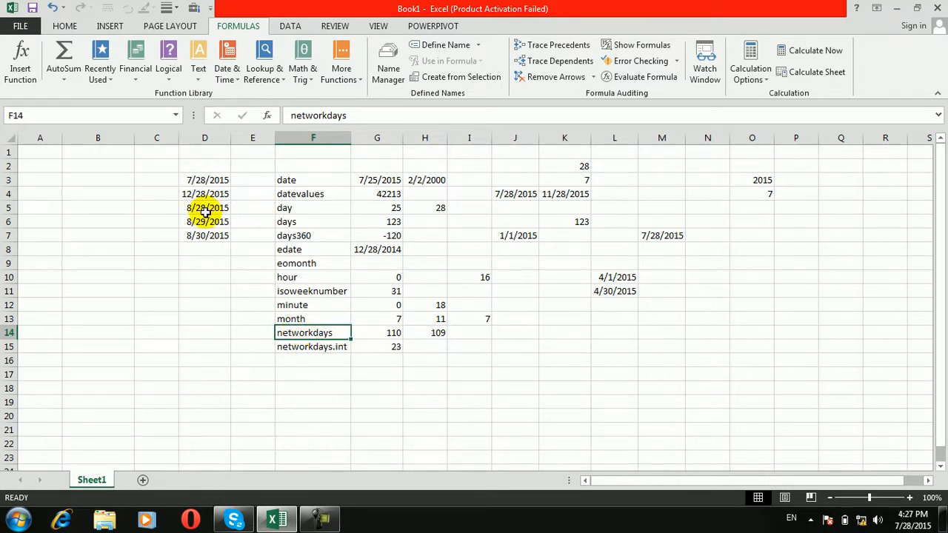
left_click(320, 344)
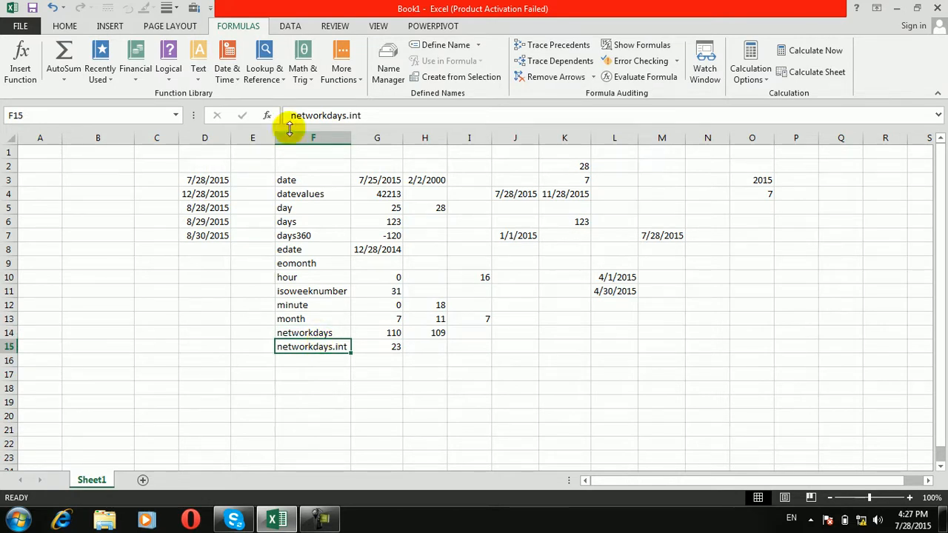
Look up NOW among the date and time functions and enter the label "now" in F16.
left_click(227, 62)
left_click_drag(325, 117, 326, 213)
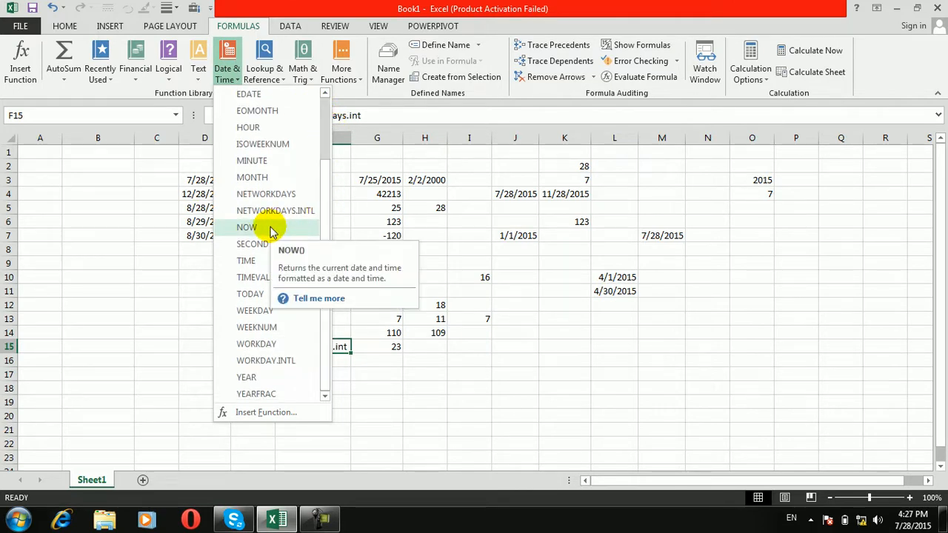
left_click(510, 367)
left_click_drag(309, 374, 309, 363)
left_click(309, 363)
type("now")
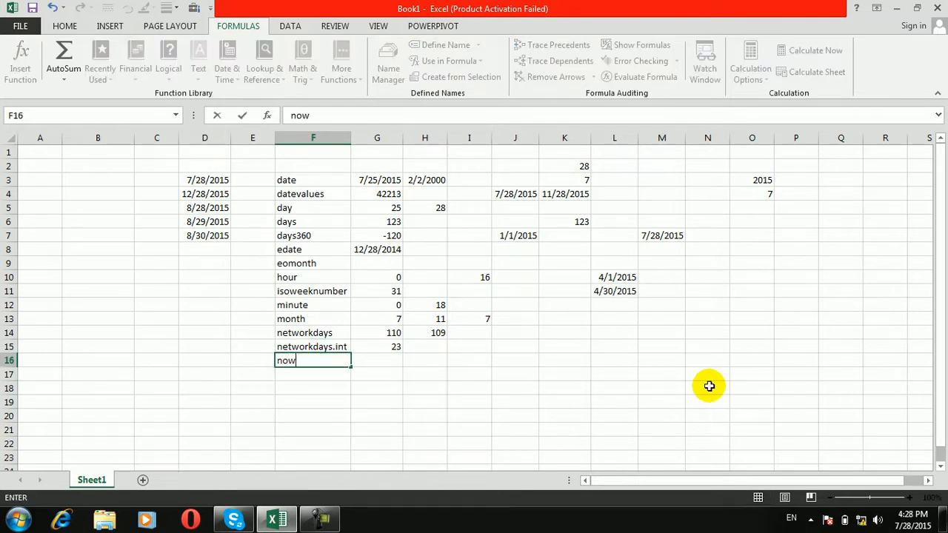
key("Tab")
Enter the formula =NOW() in G16.
type("=")
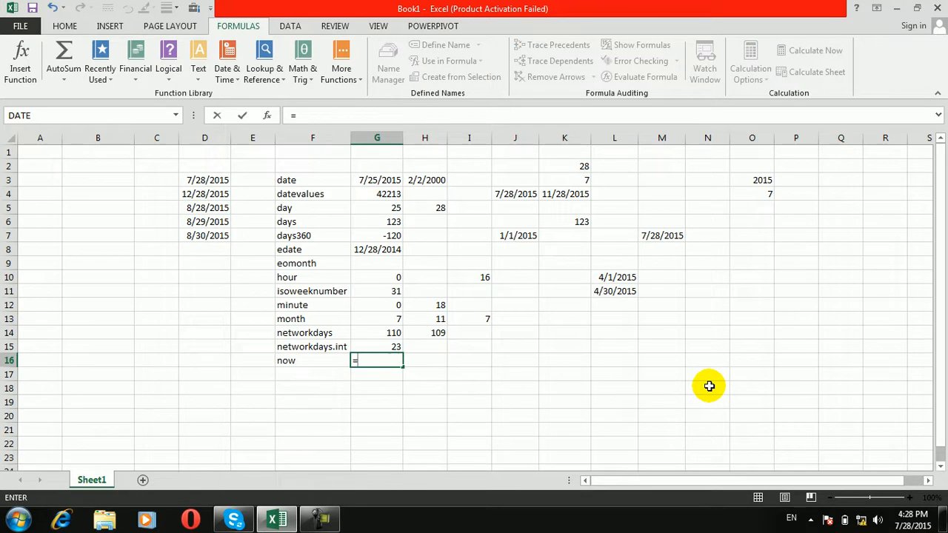
type("now")
key("Tab")
type(")")
key("Return")
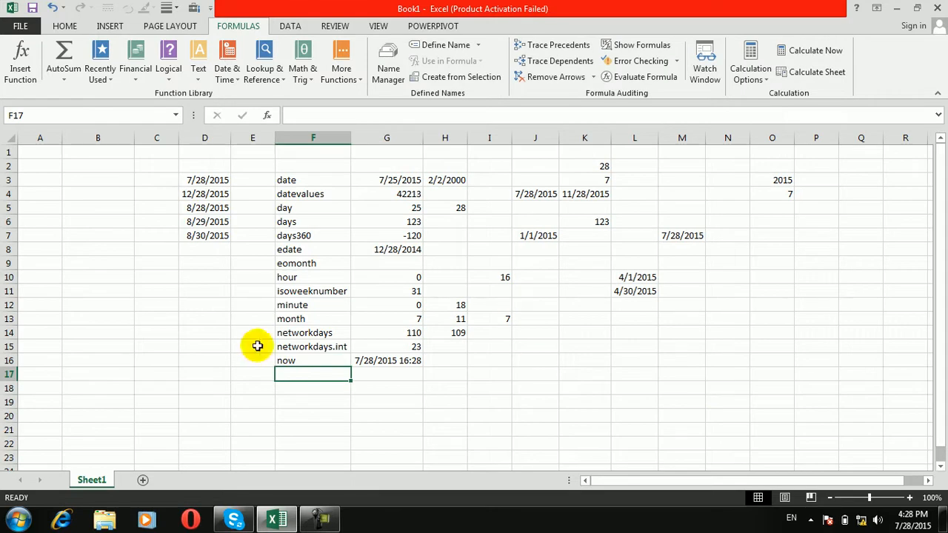
Enter the formula =YEAR(NOW()) in H16 to extract the current year.
left_click(449, 361)
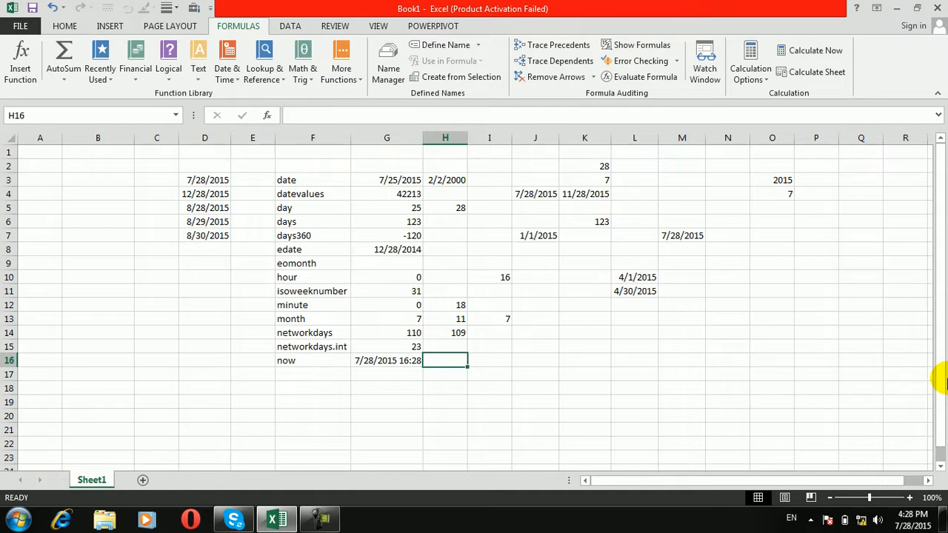
type("ye")
key("BackSpace")
key("BackSpace")
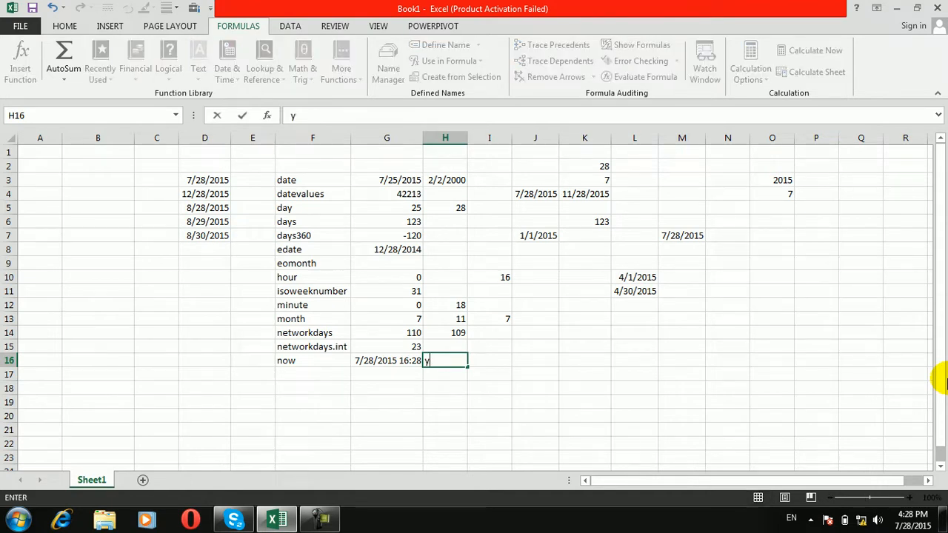
type("=")
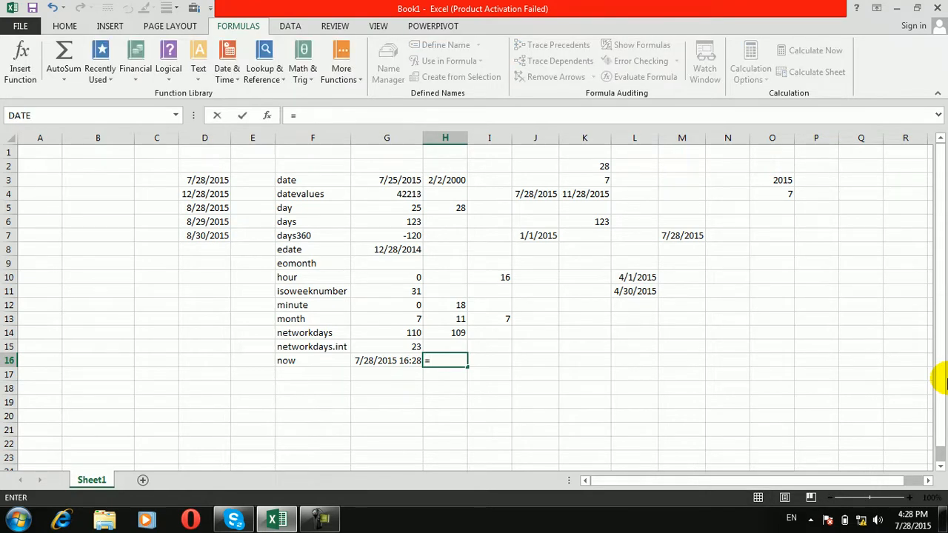
type("year")
key("Tab")
type("now")
key("Tab")
type("))")
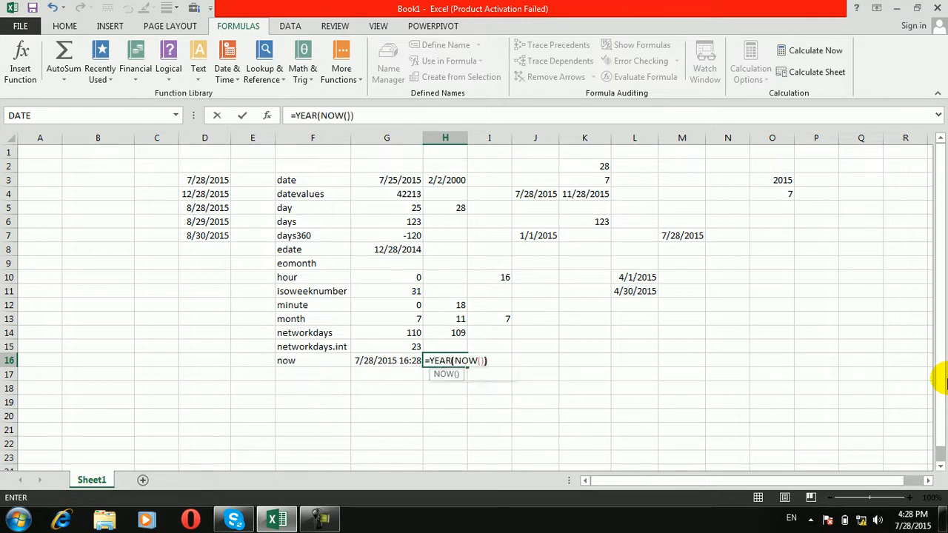
key("Return")
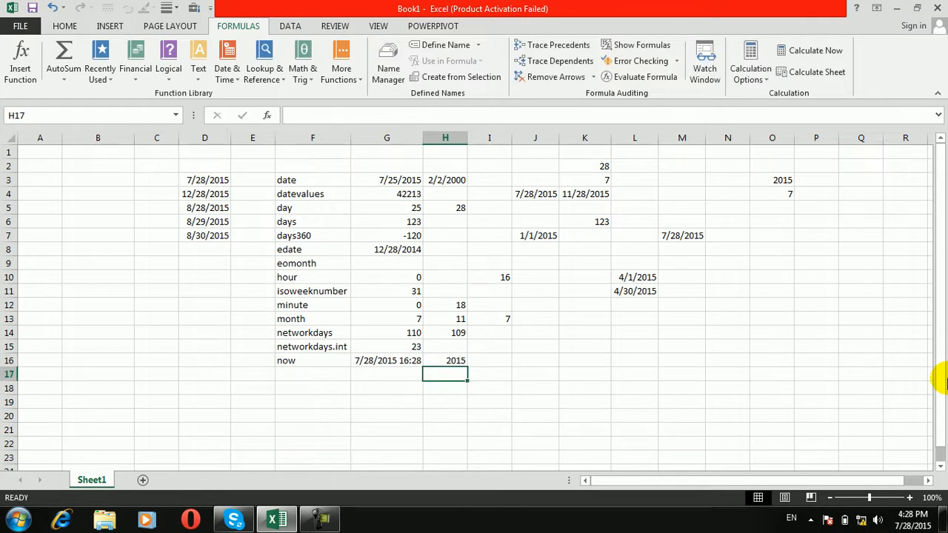
Enter the formula =MONTH(NOW()) in I16 to extract the current month.
left_click(504, 361)
type("=month")
key("Tab")
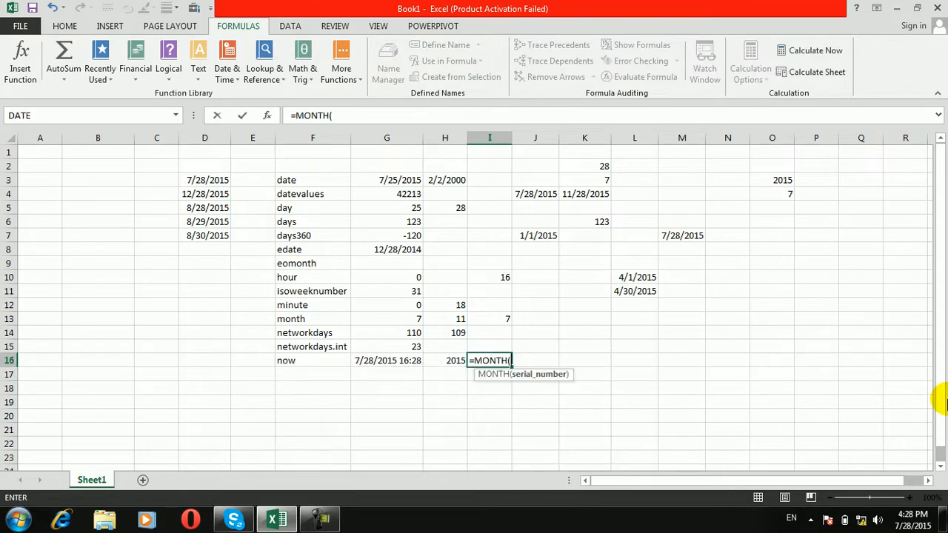
type("now")
key("Tab")
type("))")
key("Return")
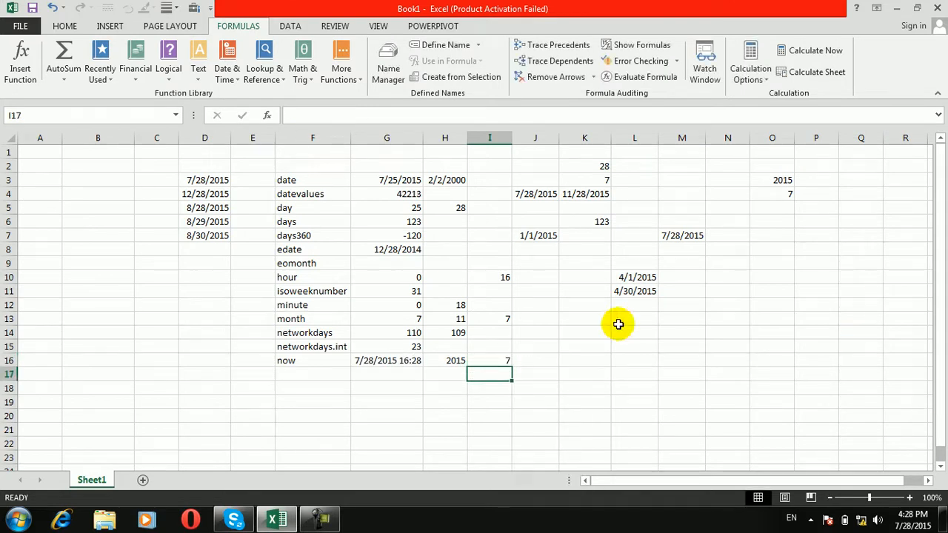
Enter the formula =DAY(NOW()) in J16 to extract the current day.
left_click(532, 361)
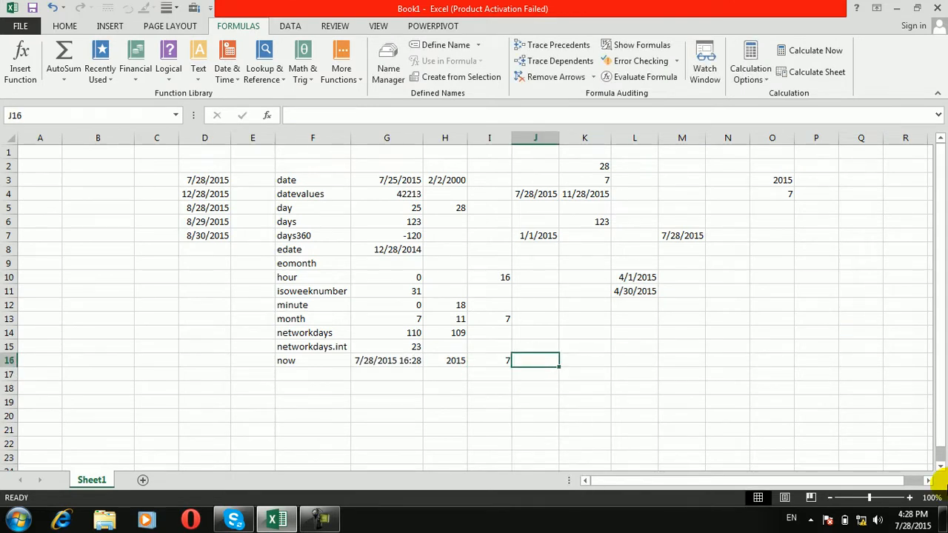
type("=day")
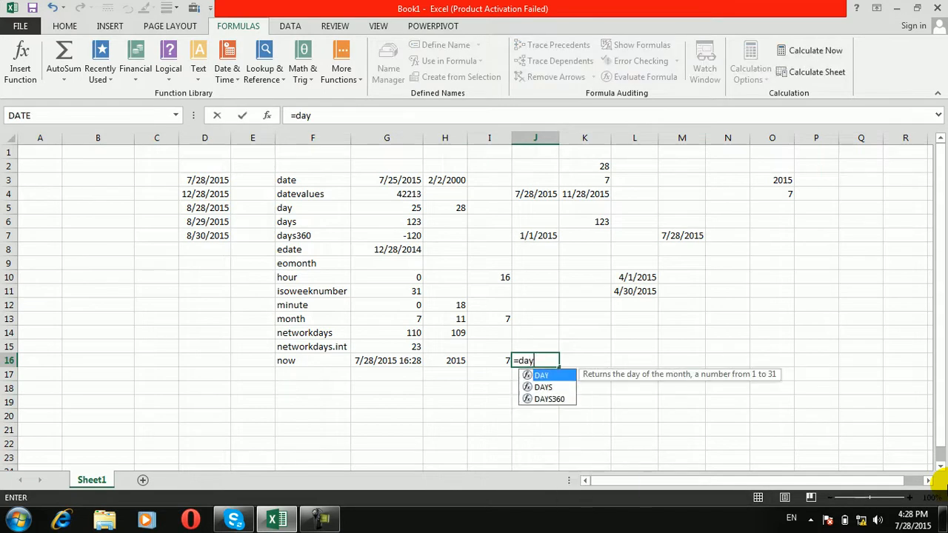
key("Tab")
type("now")
key("Tab")
type(")")
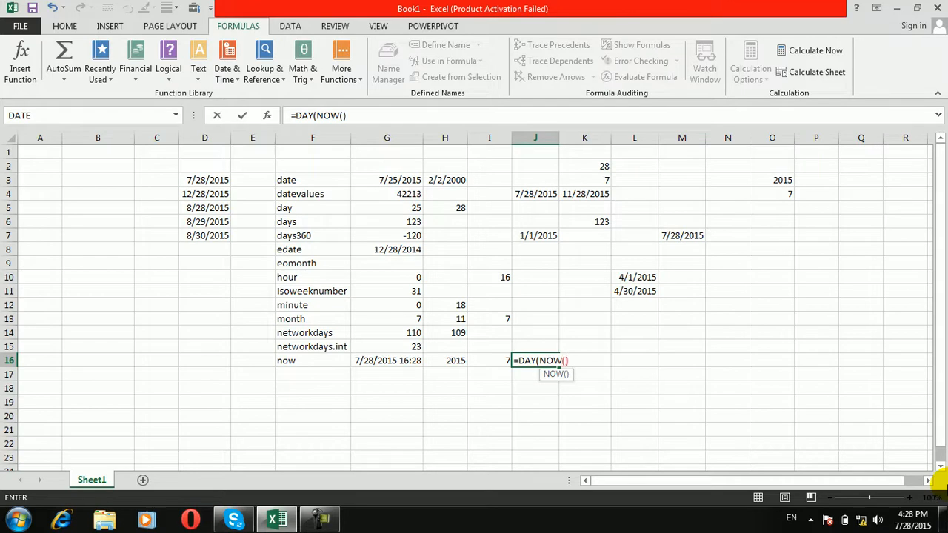
key("ctrl+Return")
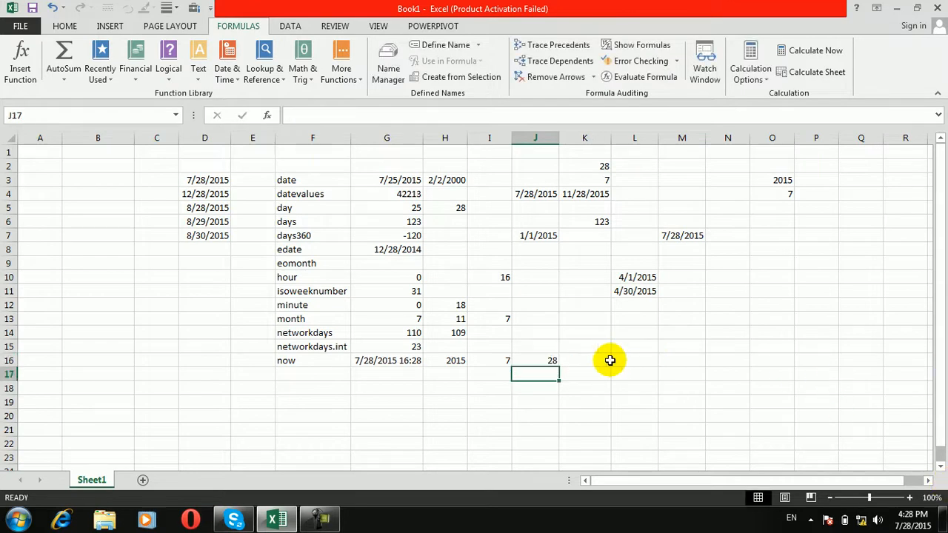
left_click(609, 360)
type("=")
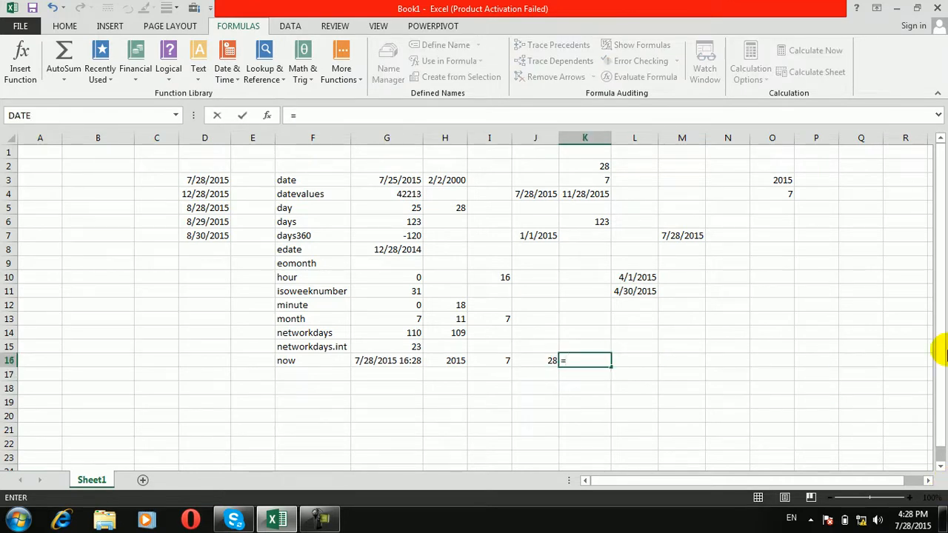
type("m")
key("BackSpace")
type("hor")
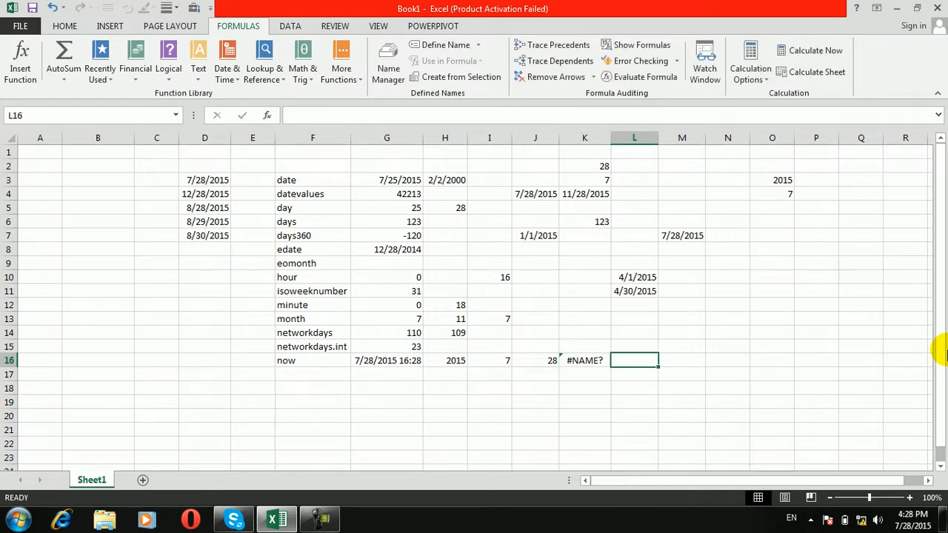
Enter the formula =HOUR(NOW()) in K16 to extract the current hour.
key("Left")
type("=")
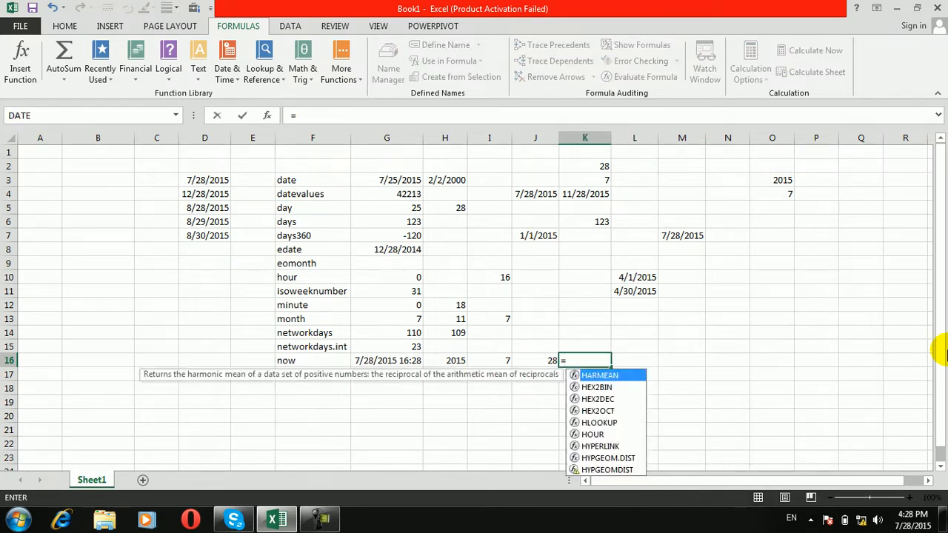
type("hour")
key("Tab")
type("now")
key("Tab")
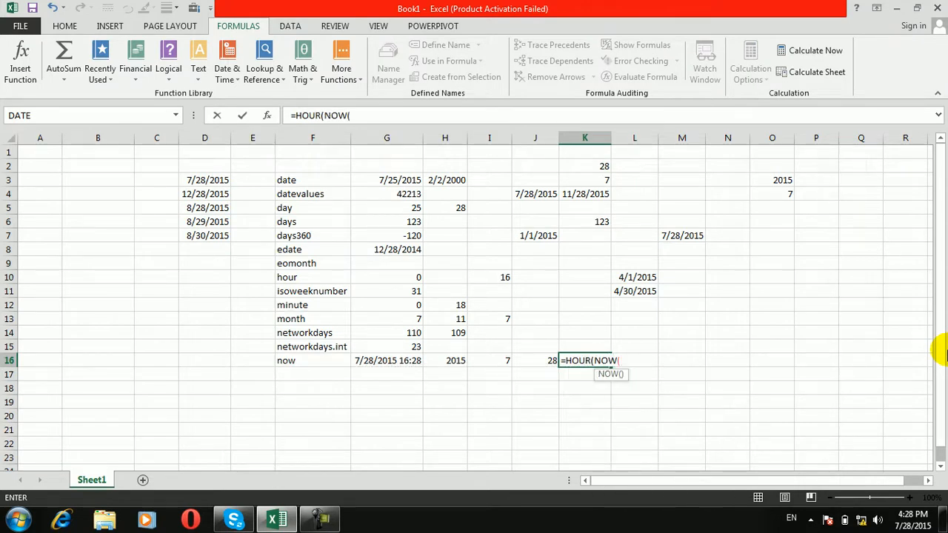
type("))")
key("Return")
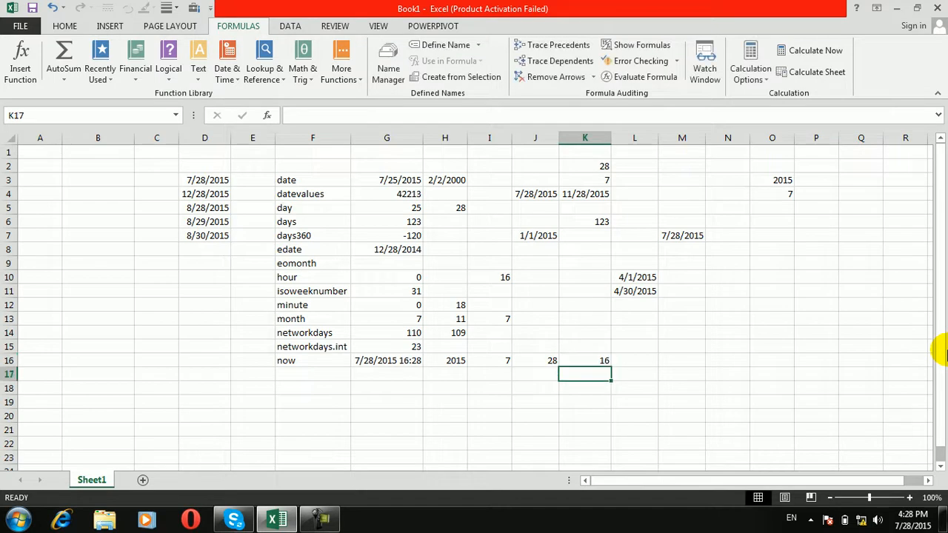
Enter the formula =MINUTE(NOW()) in L16 to extract the current minute.
left_click(631, 359)
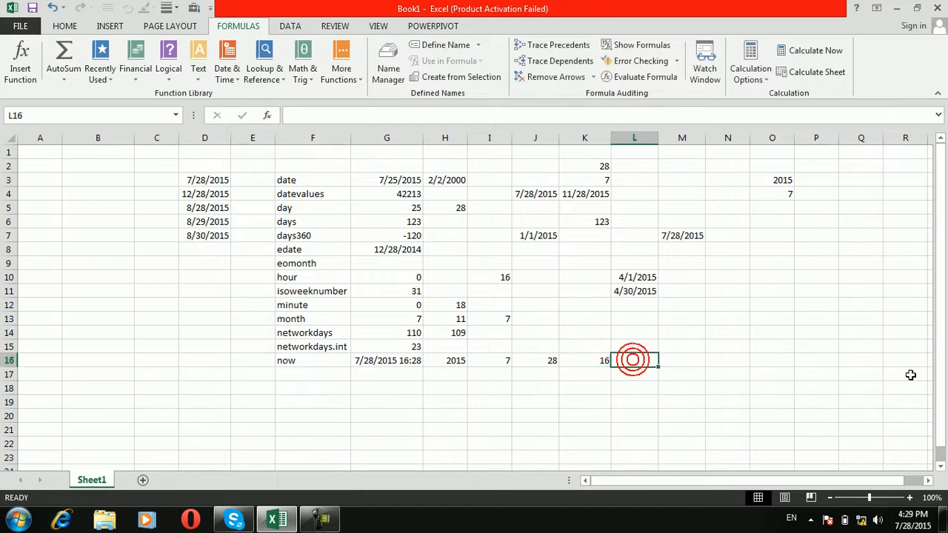
type("=")
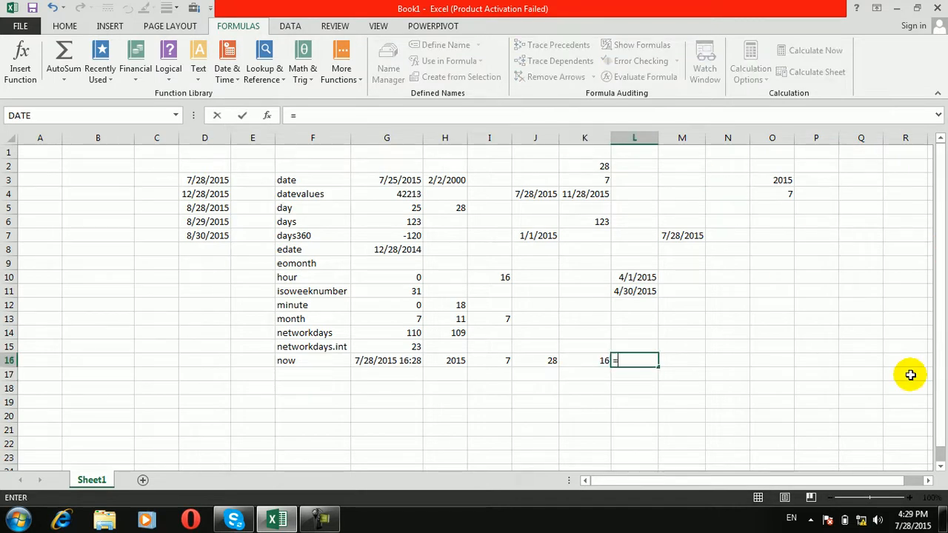
type("m")
key("BackSpace")
type("nw")
key("BackSpace")
type("ow")
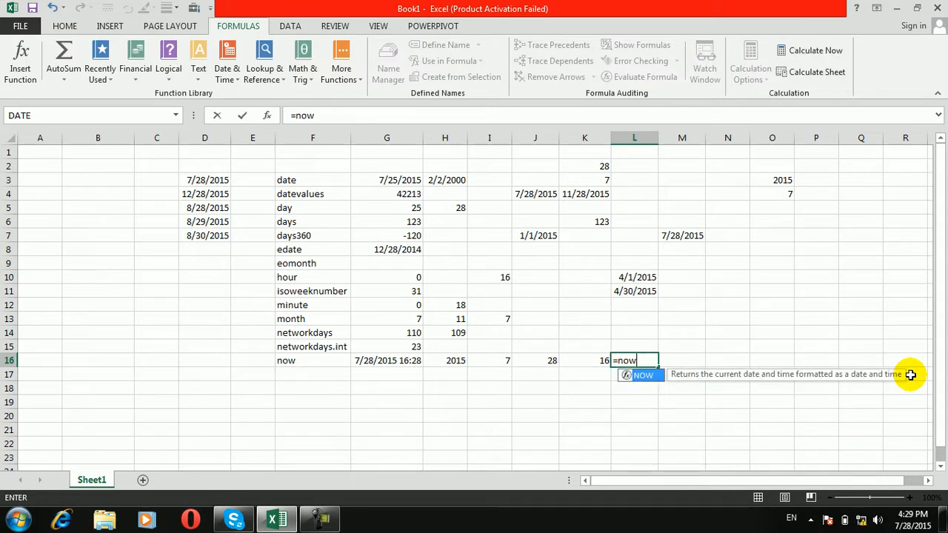
key("BackSpace")
key("BackSpace")
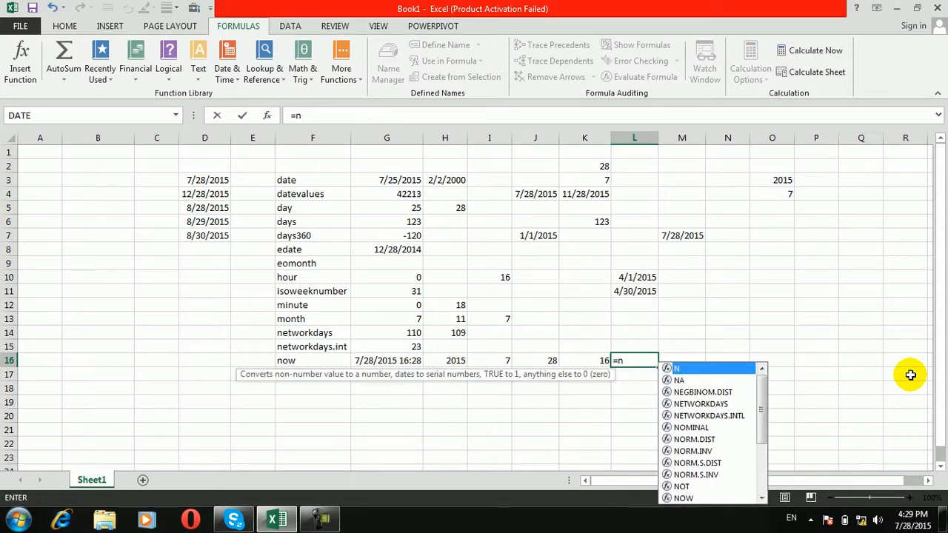
key("BackSpace")
type("nw")
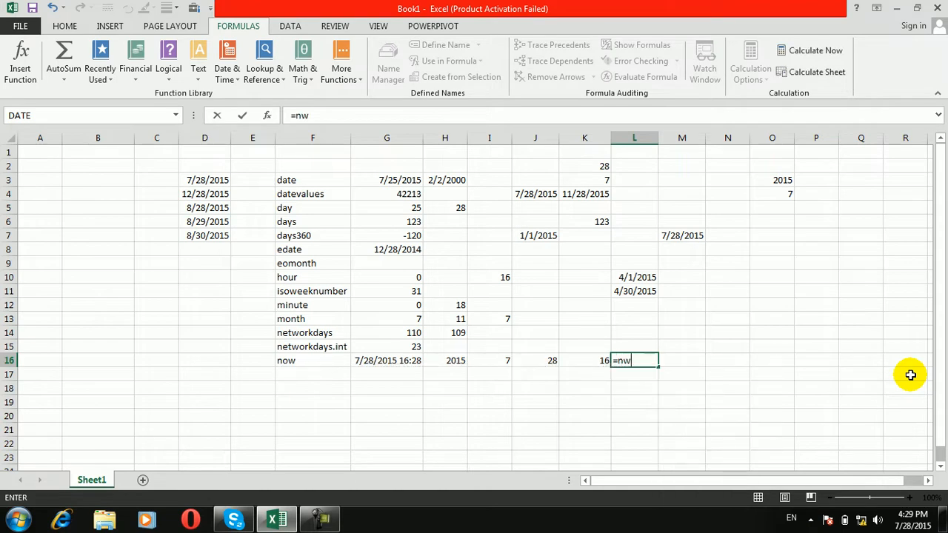
key("BackSpace")
type("o")
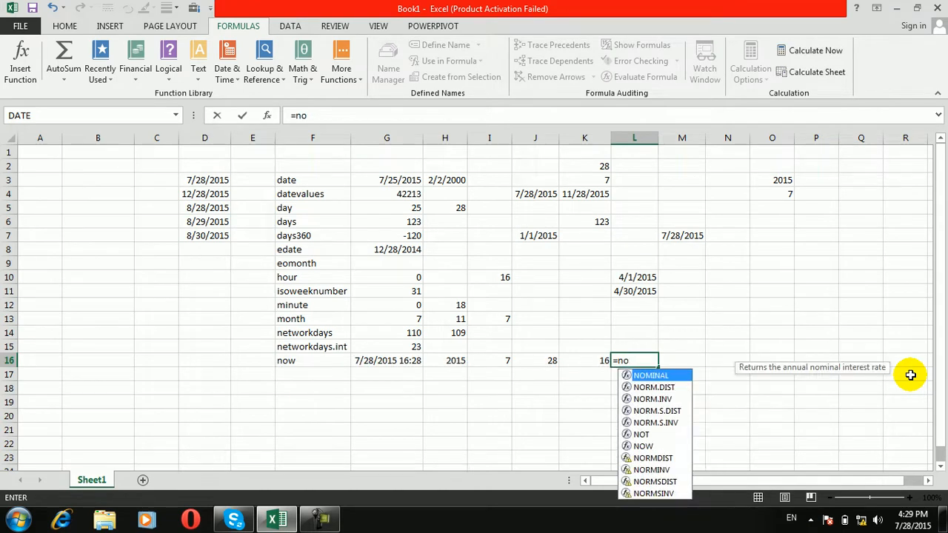
key("BackSpace")
key("BackSpace")
type("minu")
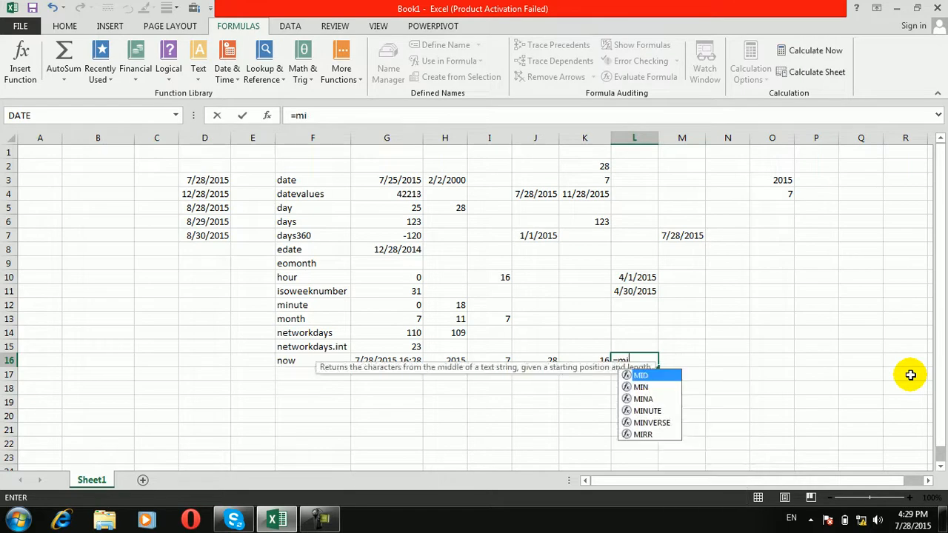
key("Tab")
type("now")
key("Tab")
type("))")
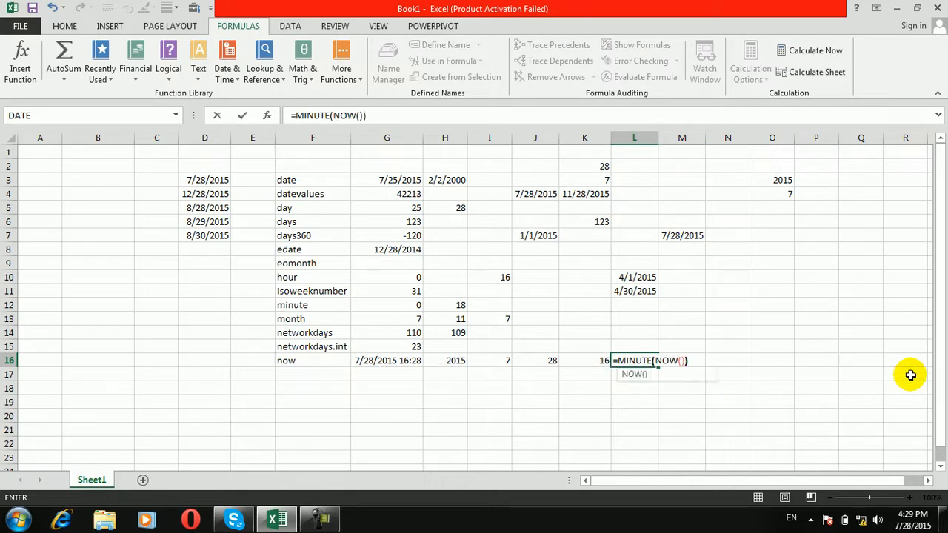
key("Return")
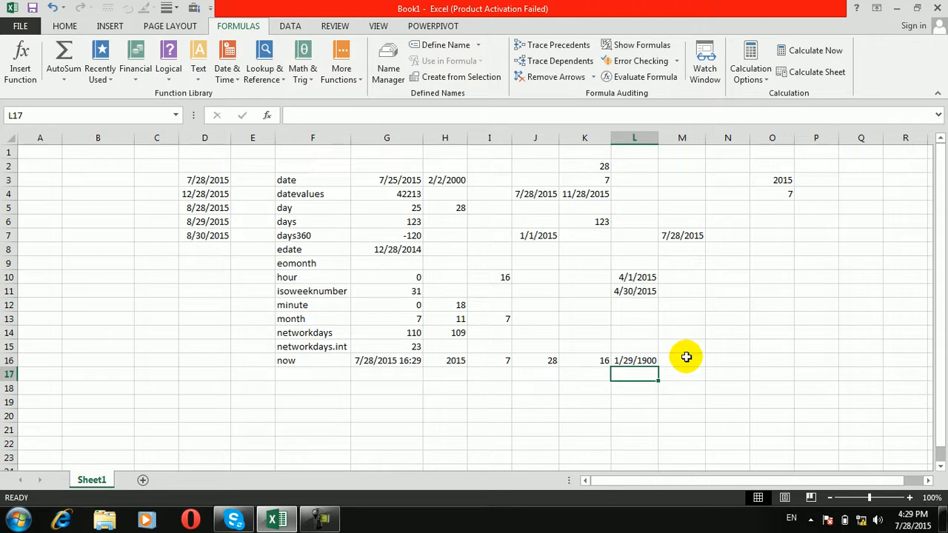
Set the number format of the minute result in L16 to General.
left_click(649, 360)
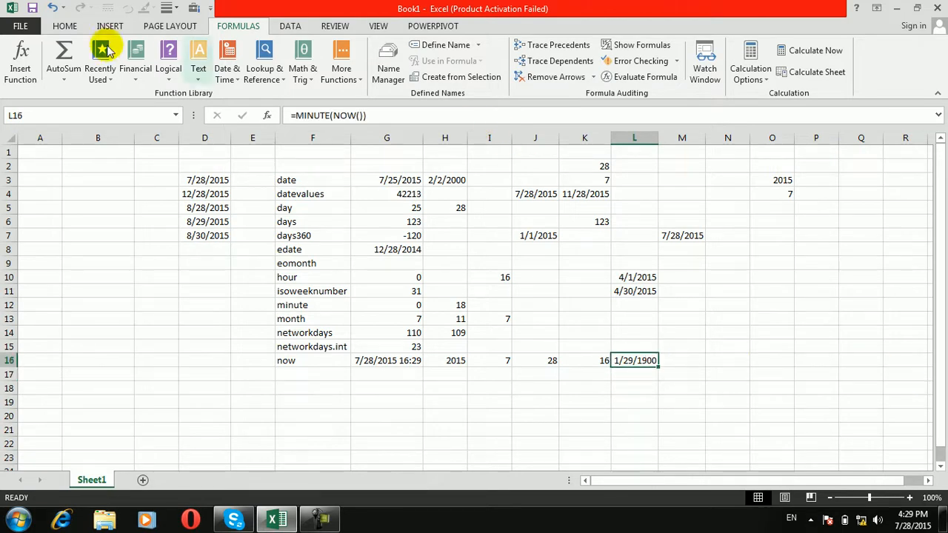
left_click(65, 25)
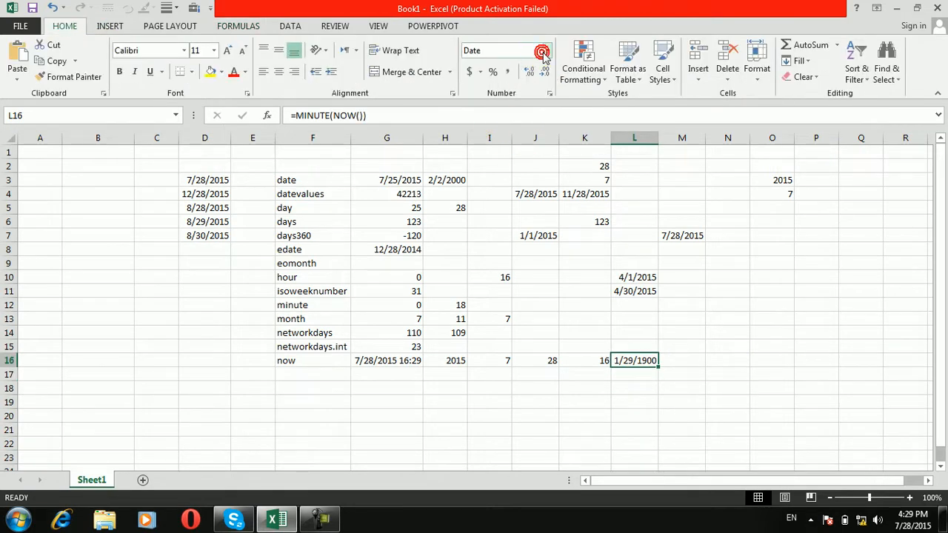
left_click(545, 54)
left_click(511, 59)
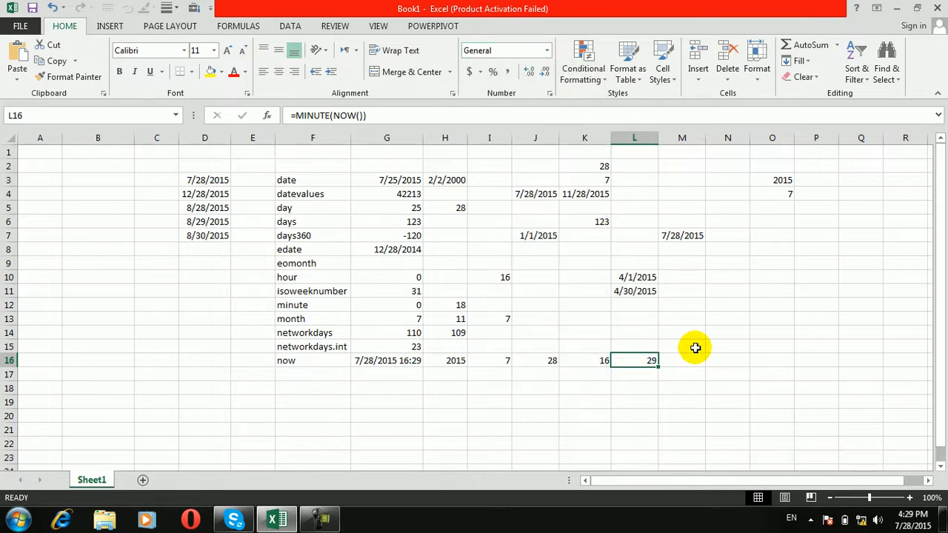
Enter the formula =SECOND(NOW()) in M16 to extract the current second.
left_click(687, 363)
type("=")
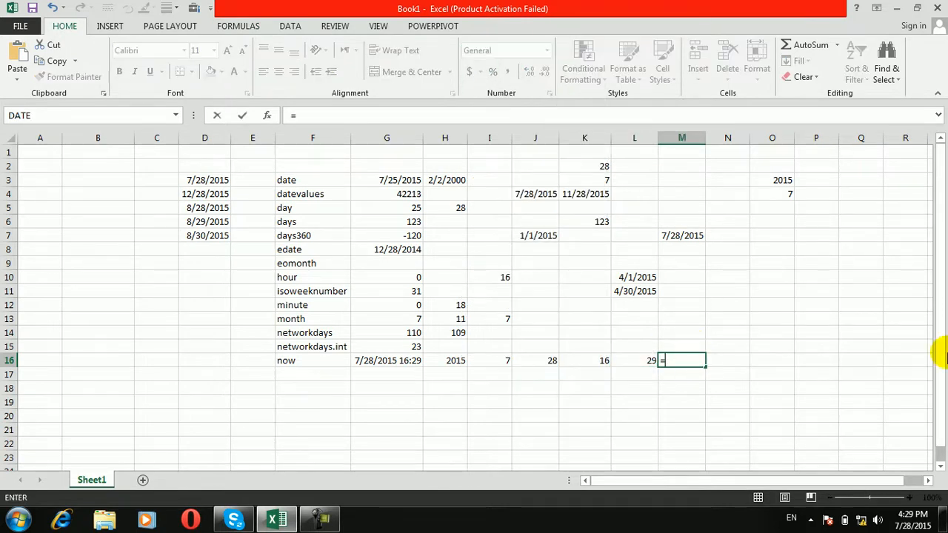
type("seco")
key("Tab")
type("now")
key("Tab")
type("))")
key("Return")
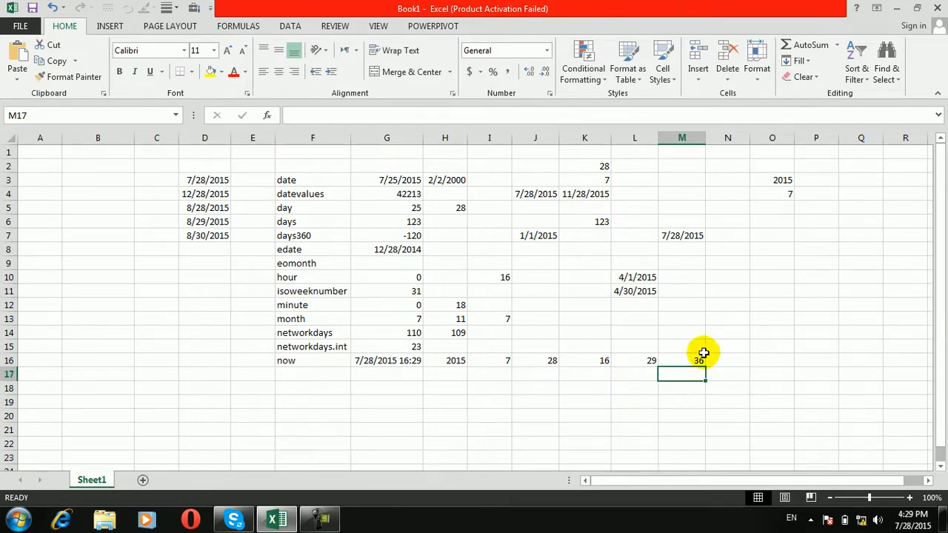
Enter the formula =MONTH(NOW())+4 in N16 to get the month four months ahead.
left_click(720, 361)
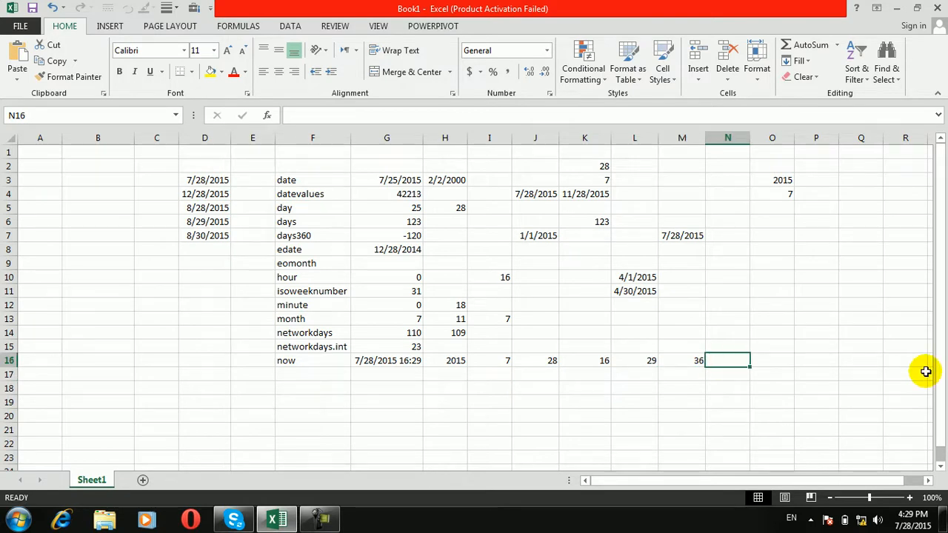
type("=mon")
key("Tab")
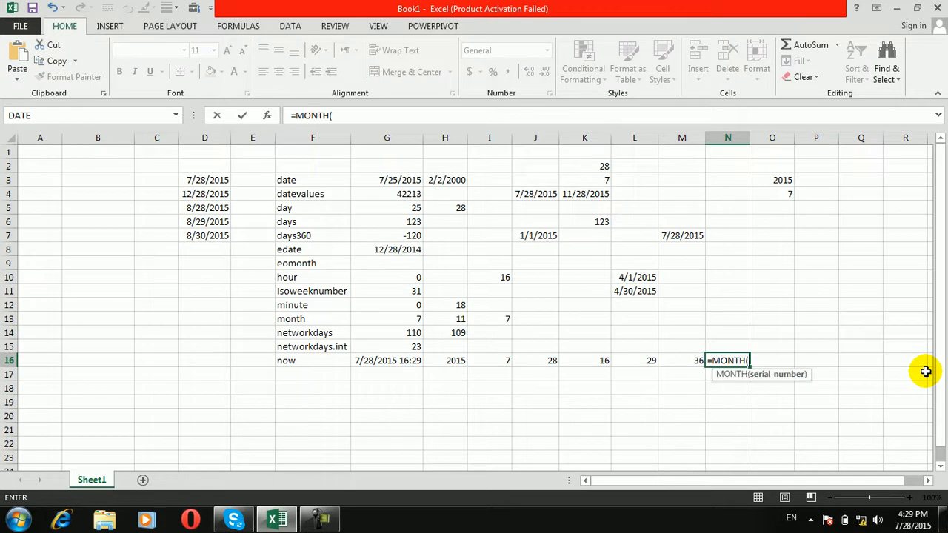
type("now")
key("Tab")
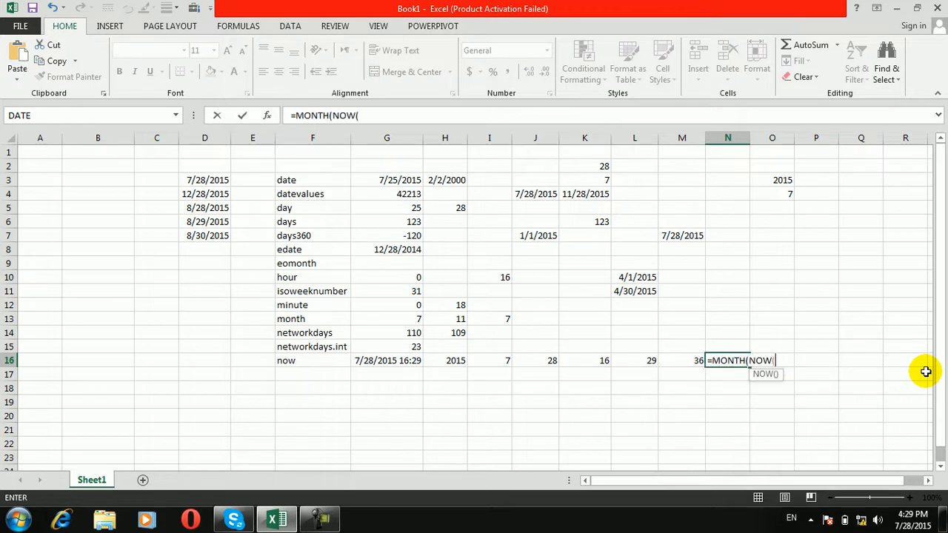
type("))")
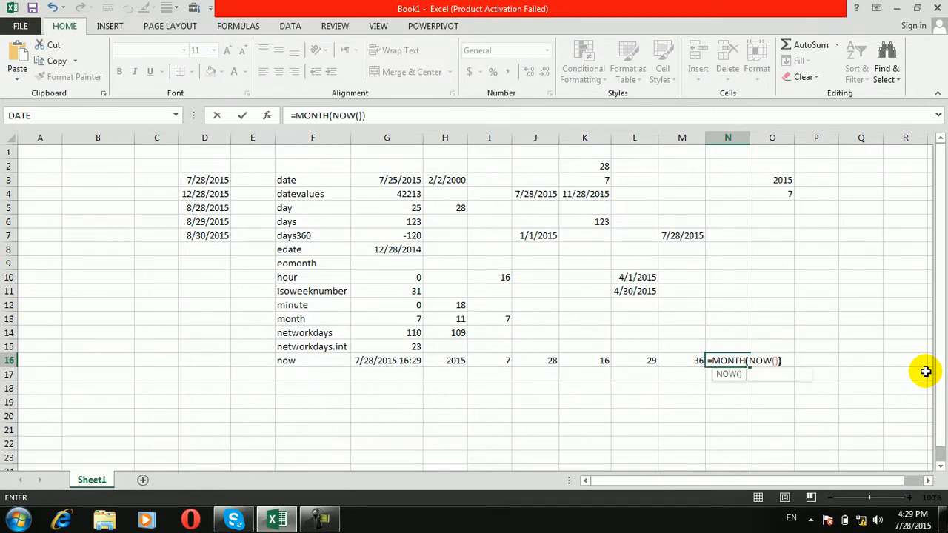
type("+4")
key("Return")
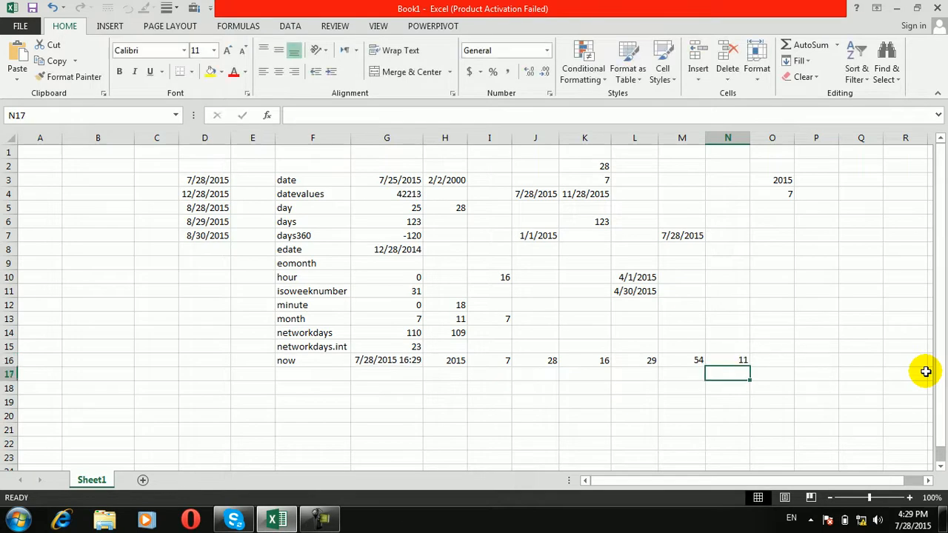
Examine how the formula in N16 adds four months to the current month.
left_click(736, 362)
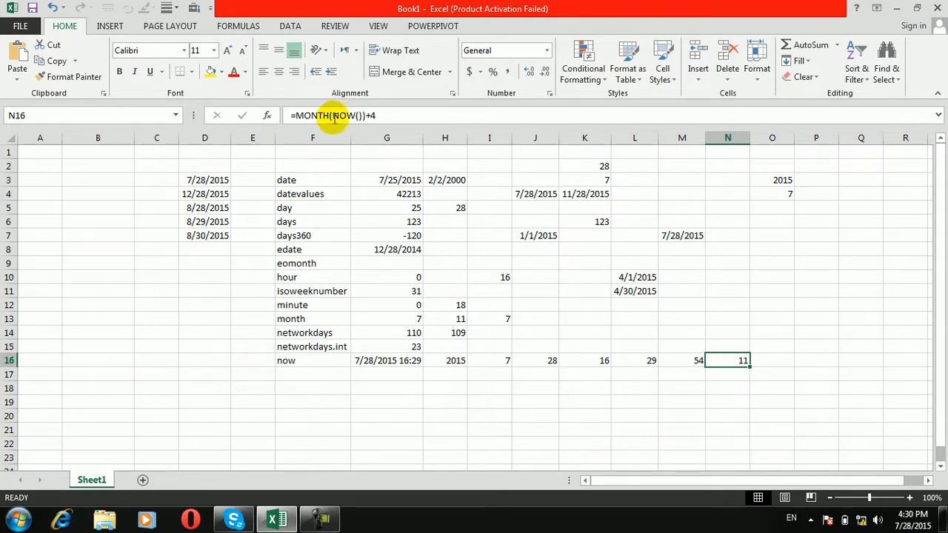
left_click(792, 357)
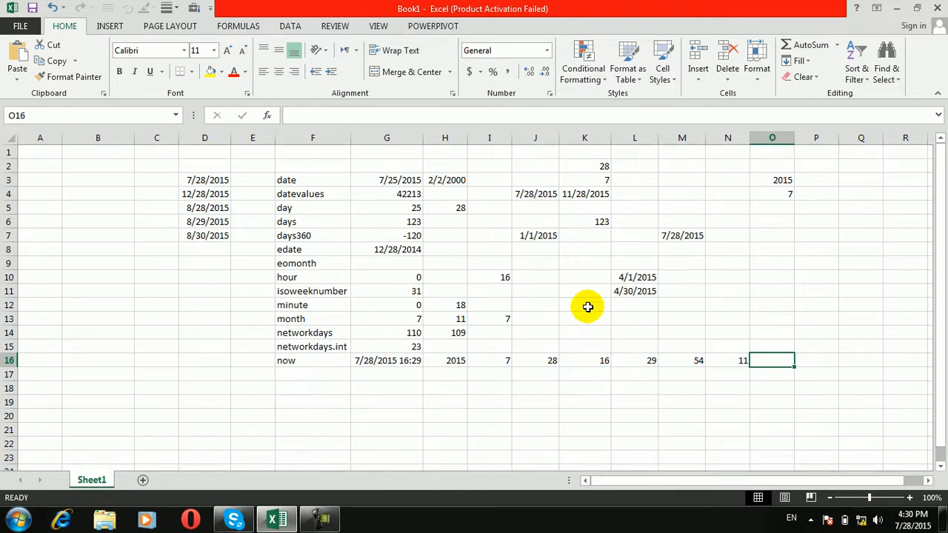
left_click(812, 260)
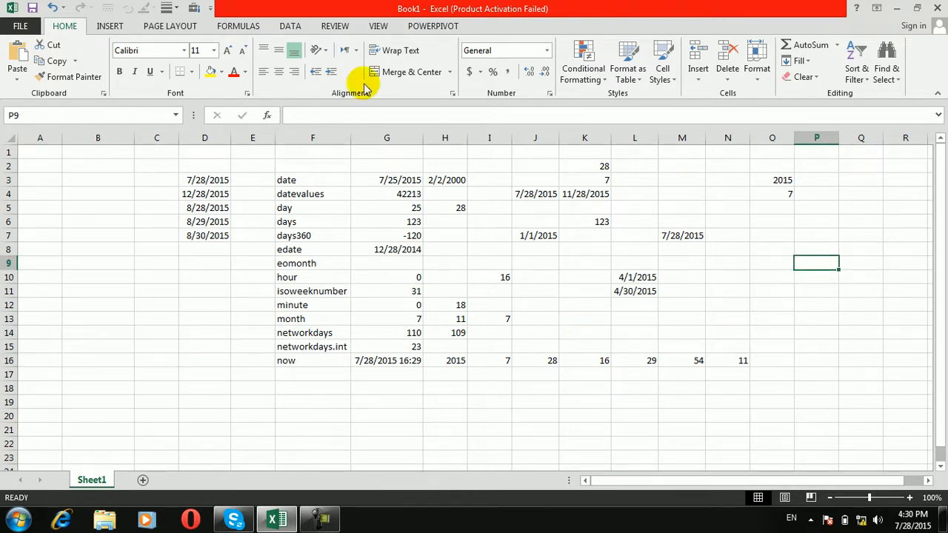
left_click(248, 28)
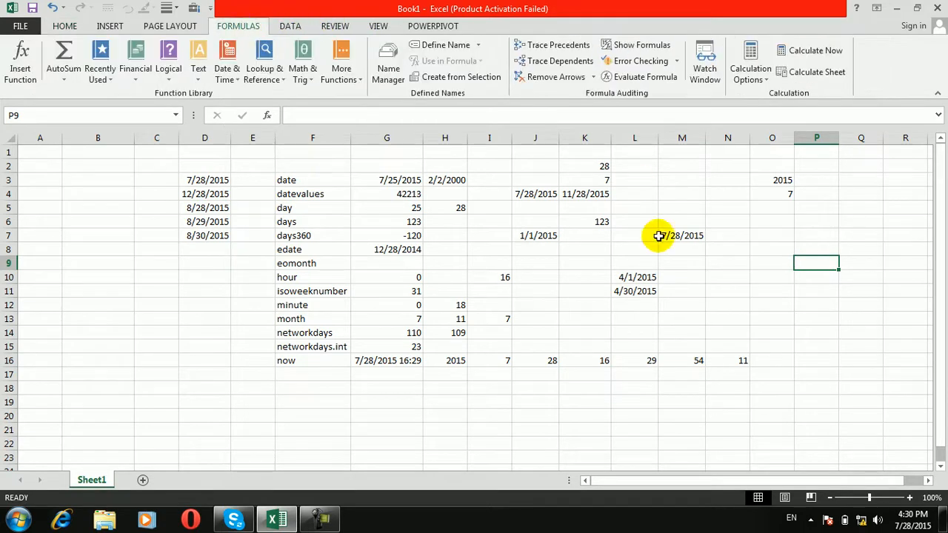
left_click(738, 360)
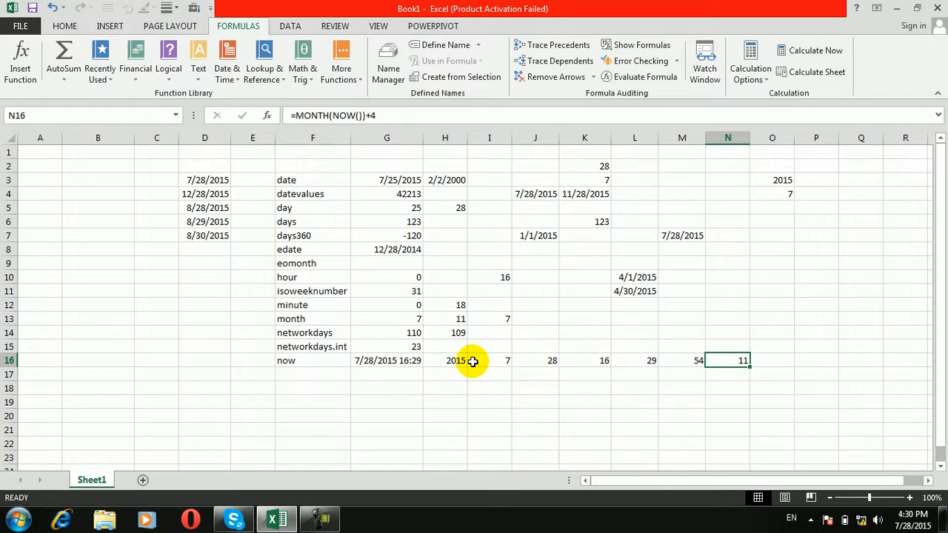
Enter the formula =MONTH(NOW()) in N14 for comparison with the month formula in N16.
left_click(745, 334)
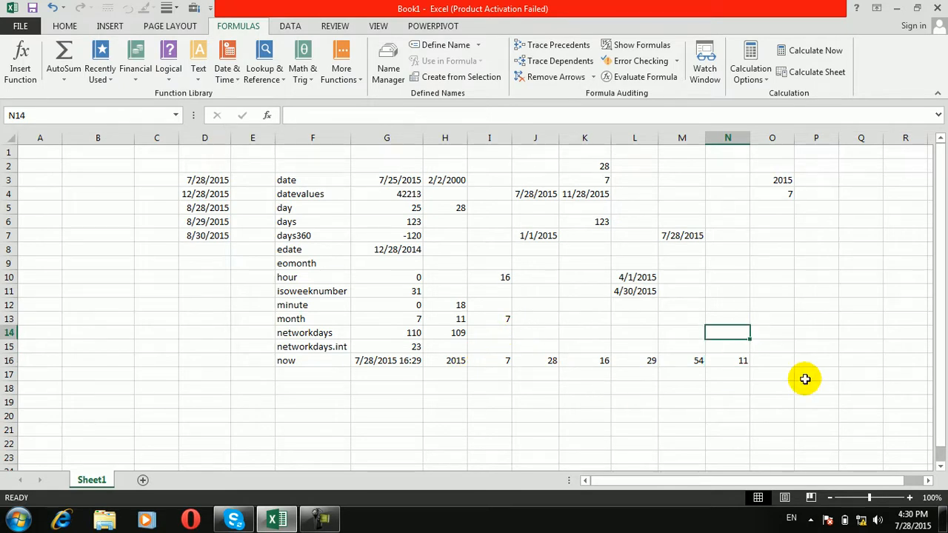
type("=")
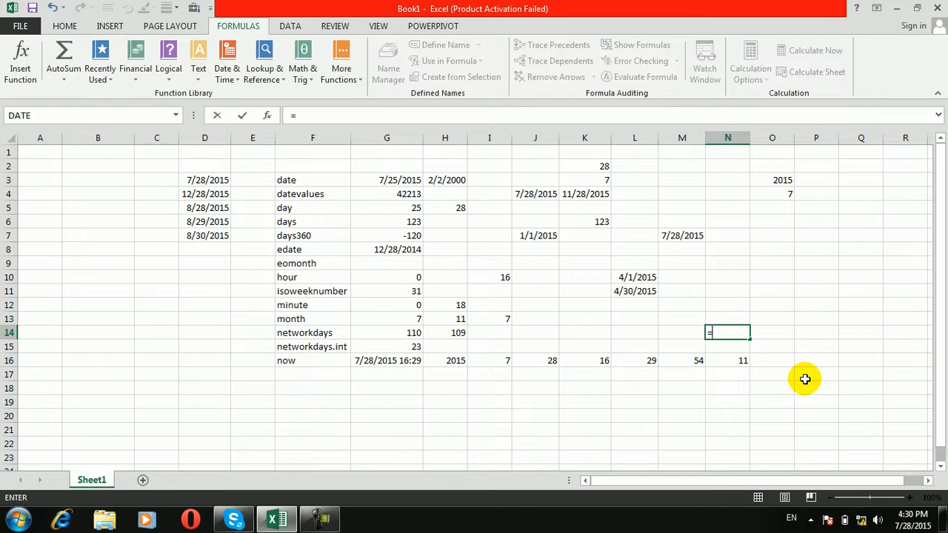
type("month")
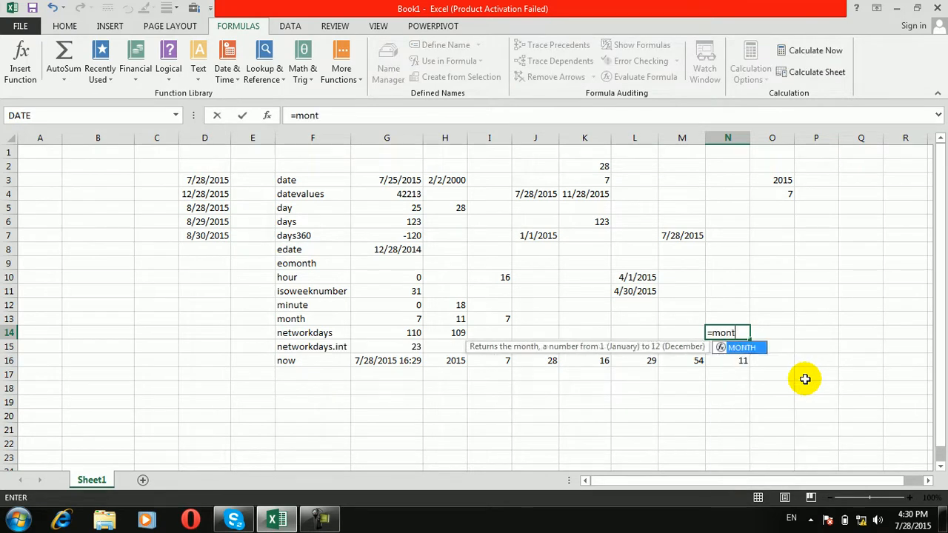
key("Tab")
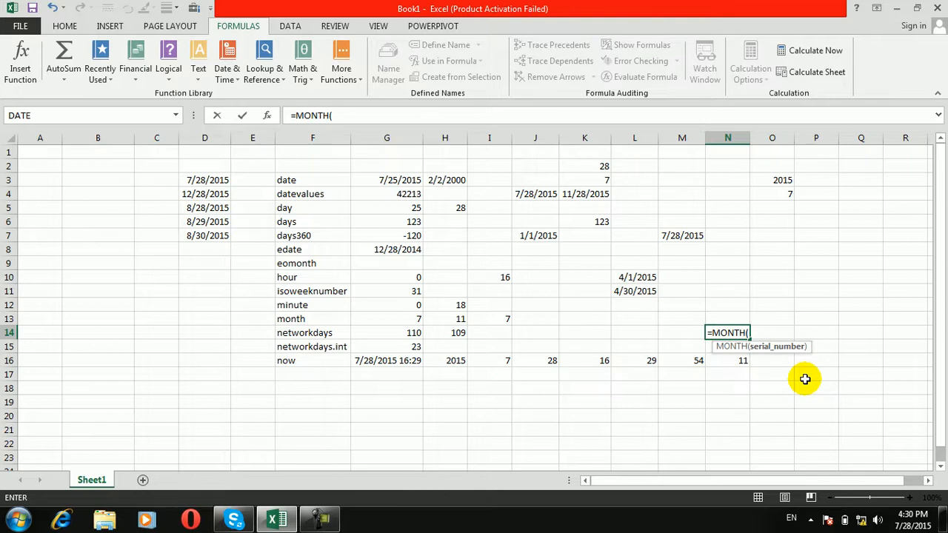
type("now")
key("Tab")
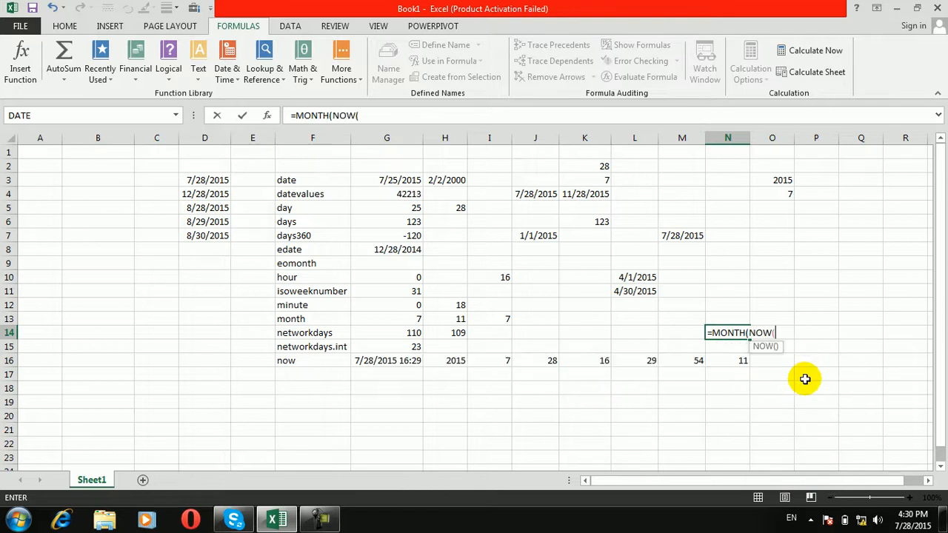
type("))")
key("Return")
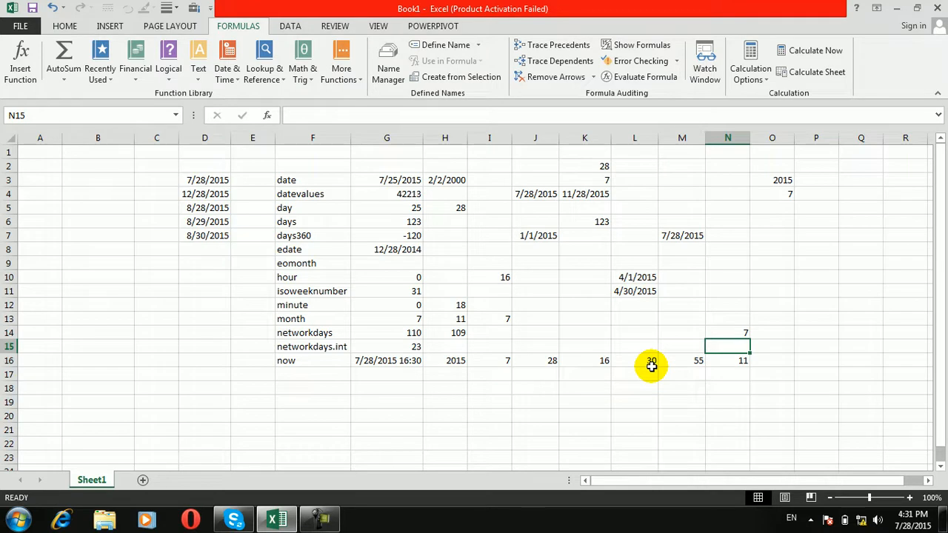
Check the list of date and time functions and label F17 "second".
left_click(293, 371)
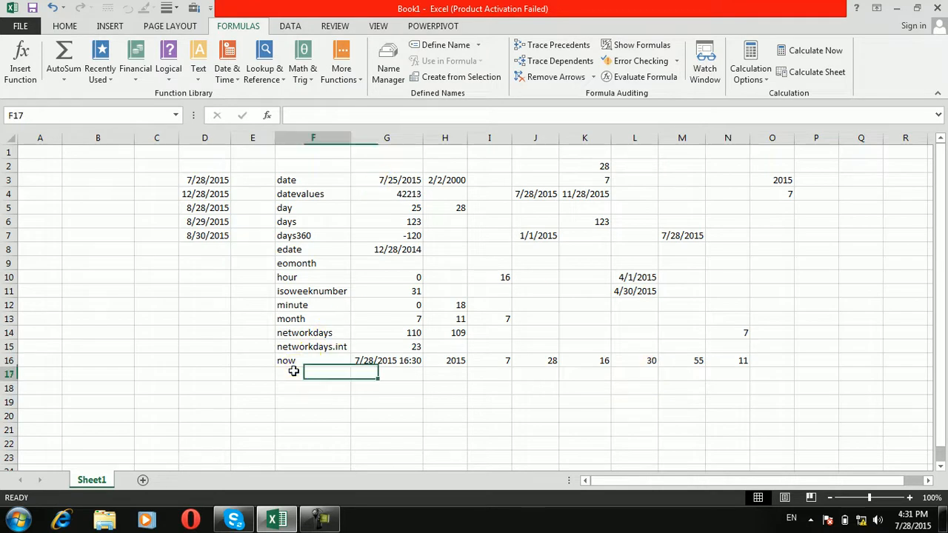
left_click(226, 70)
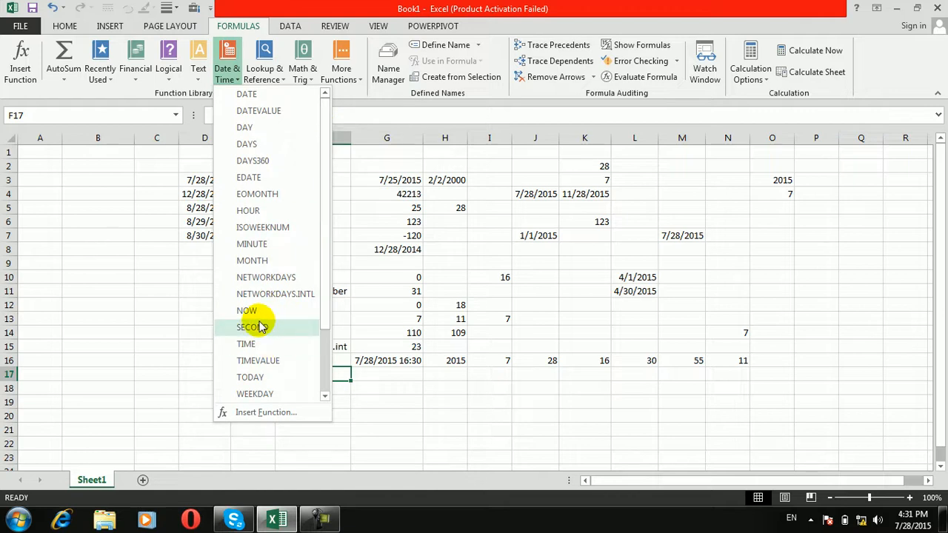
left_click(438, 396)
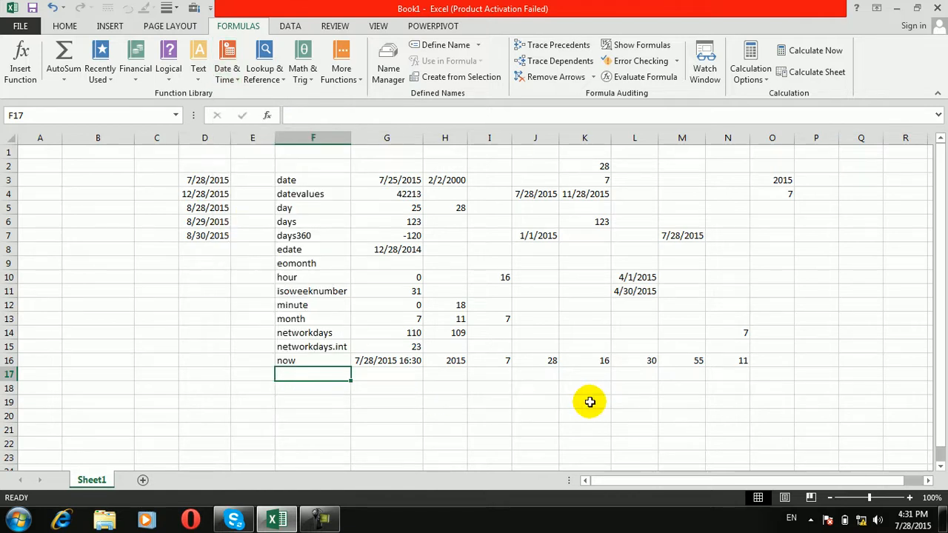
type("second")
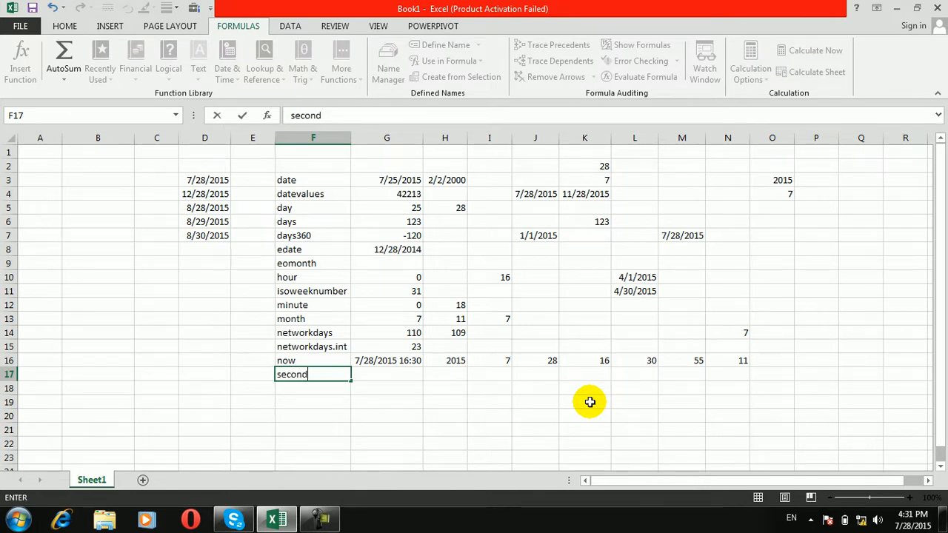
key("Tab")
Enter the formula =SECOND("4:31 PM") in G17 and check it.
type("=second")
key("Tab")
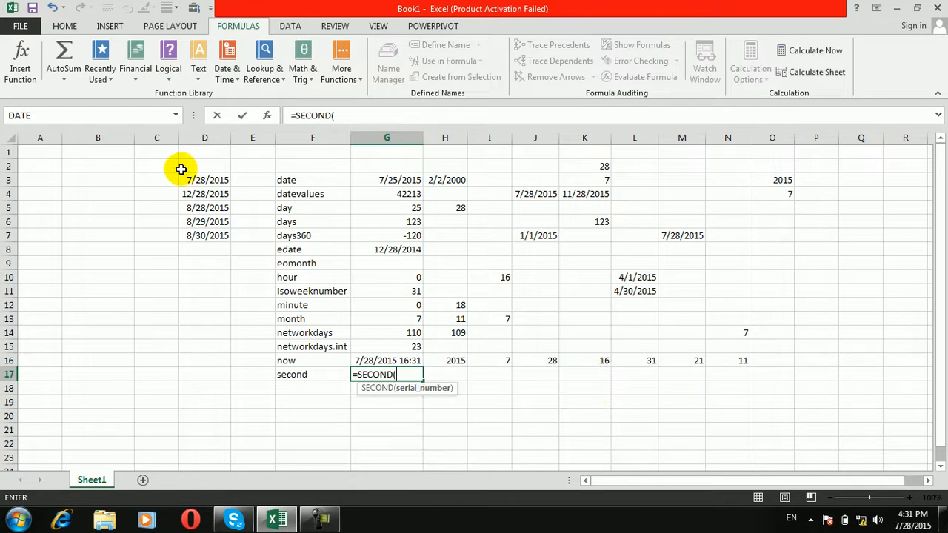
type("\"4:31 PM\"")
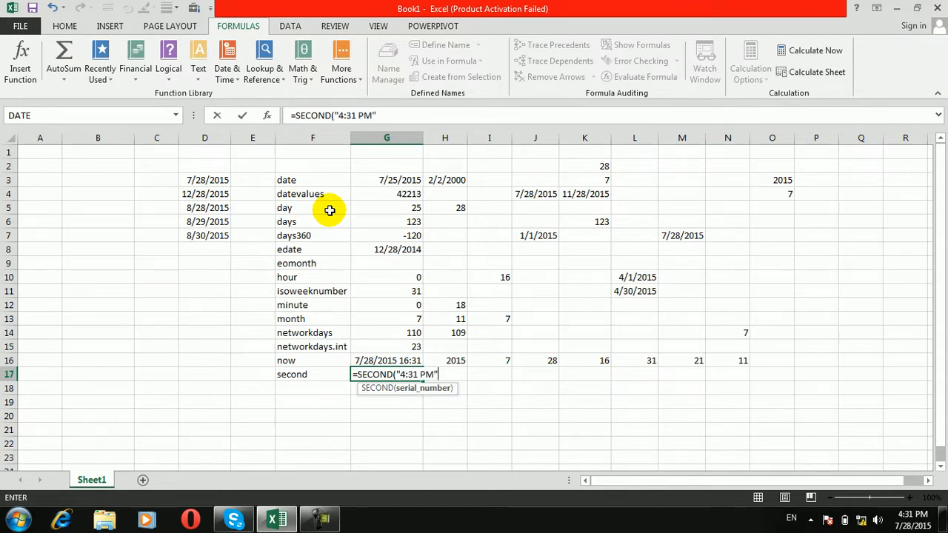
key("ctrl+Return")
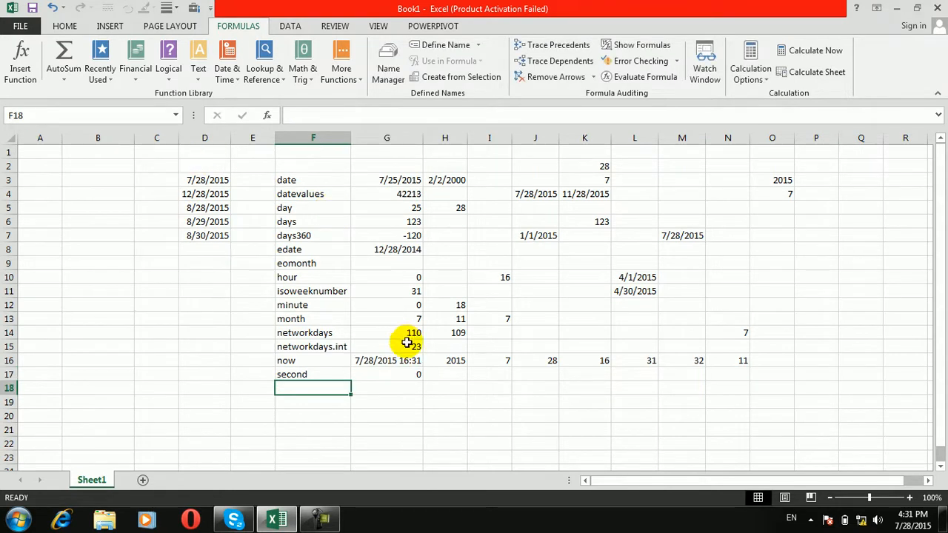
left_click(394, 374)
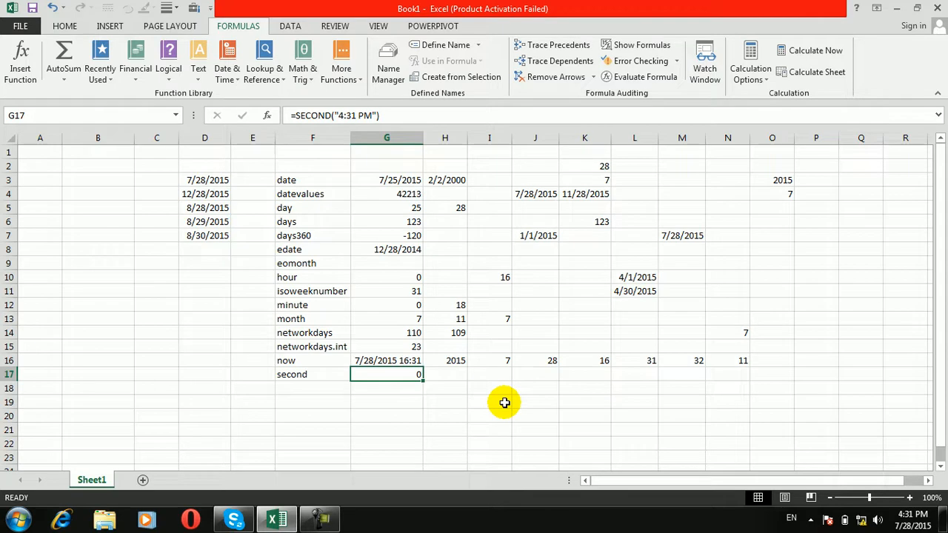
Label F18 "time" and check the list of date and time functions.
left_click(323, 388)
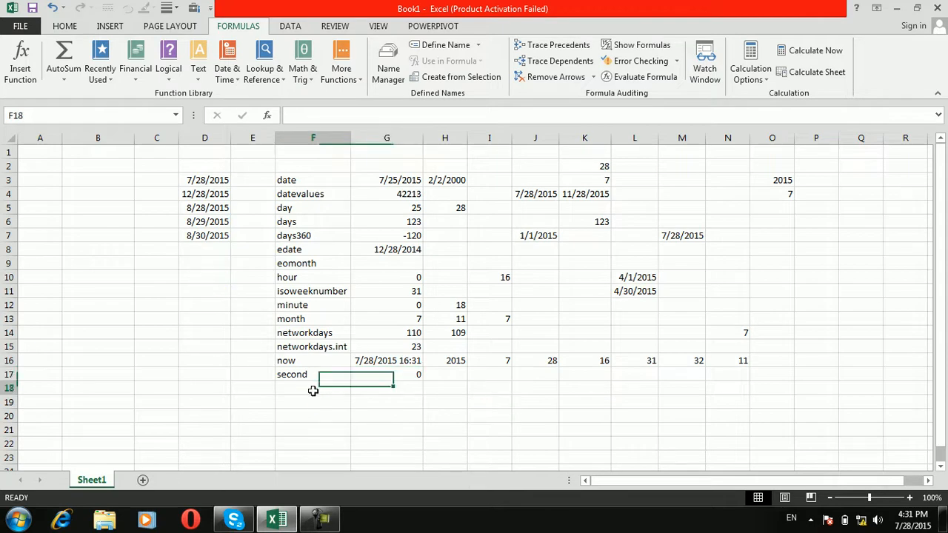
type("time")
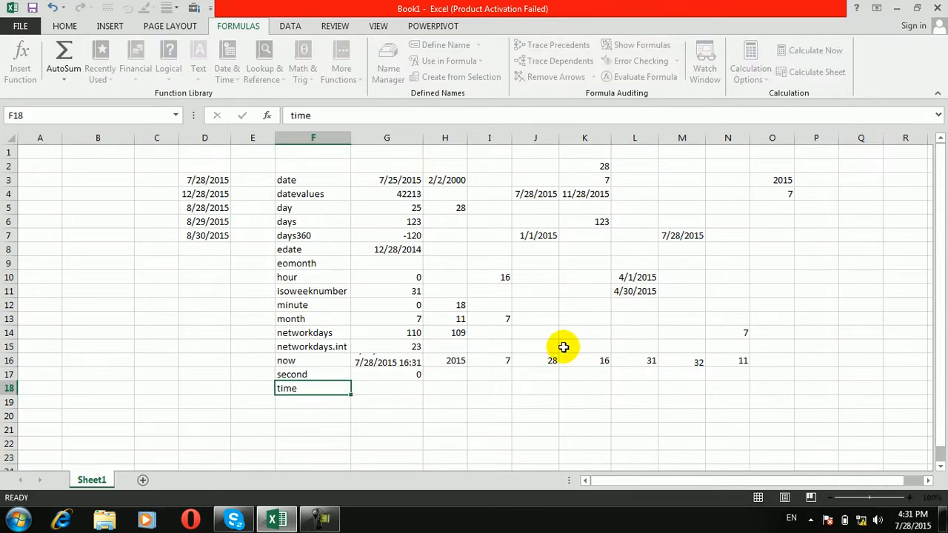
key("Return")
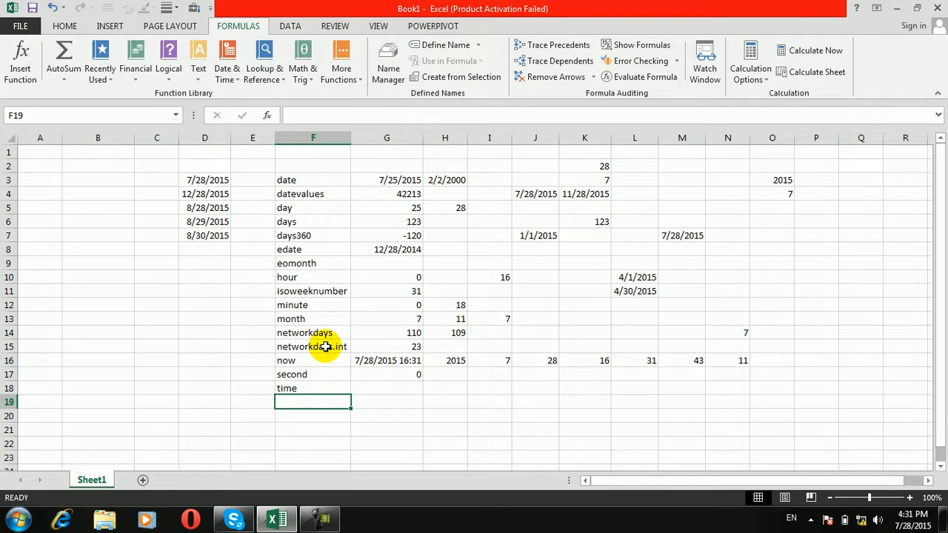
left_click(227, 59)
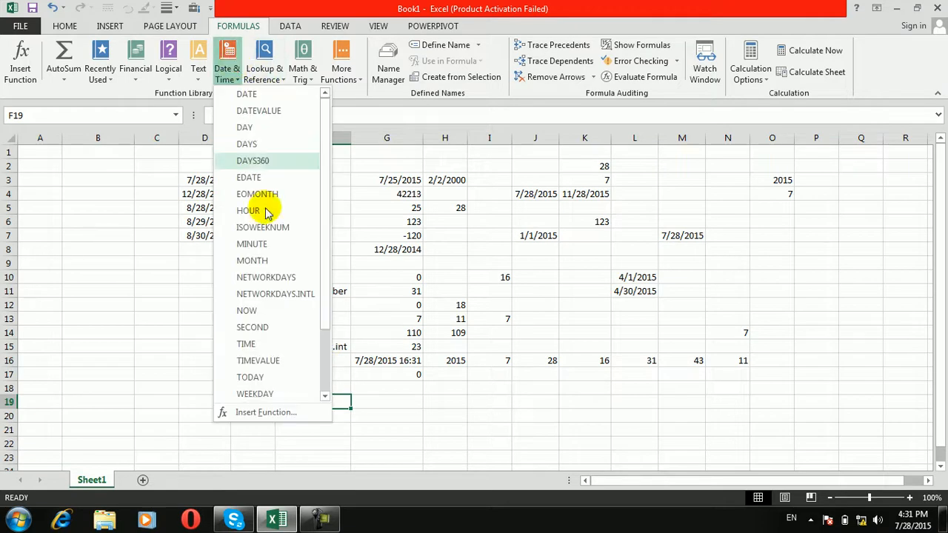
left_click(506, 403)
Enter the formula =TIME(2,3,2) in G18 to build a time from hour, minute and second.
left_click(374, 390)
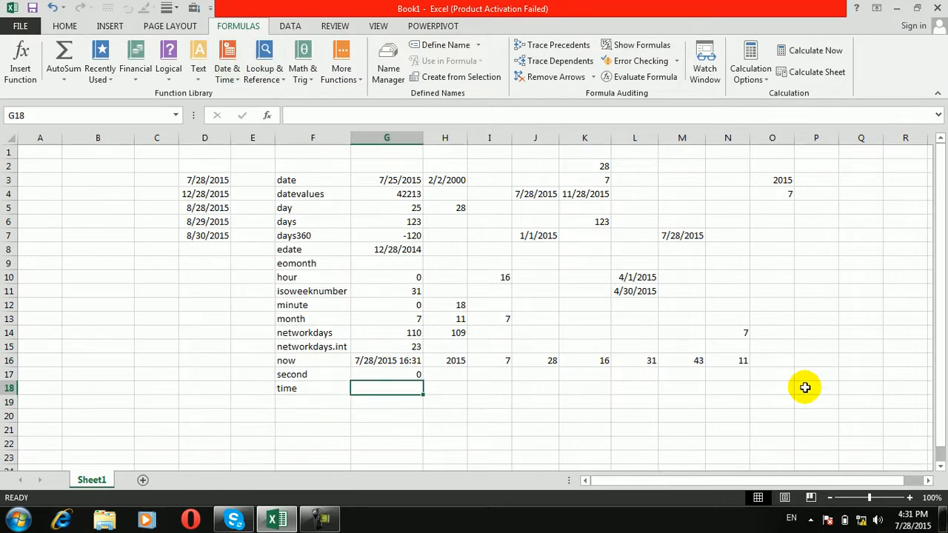
type("=t")
key("Tab")
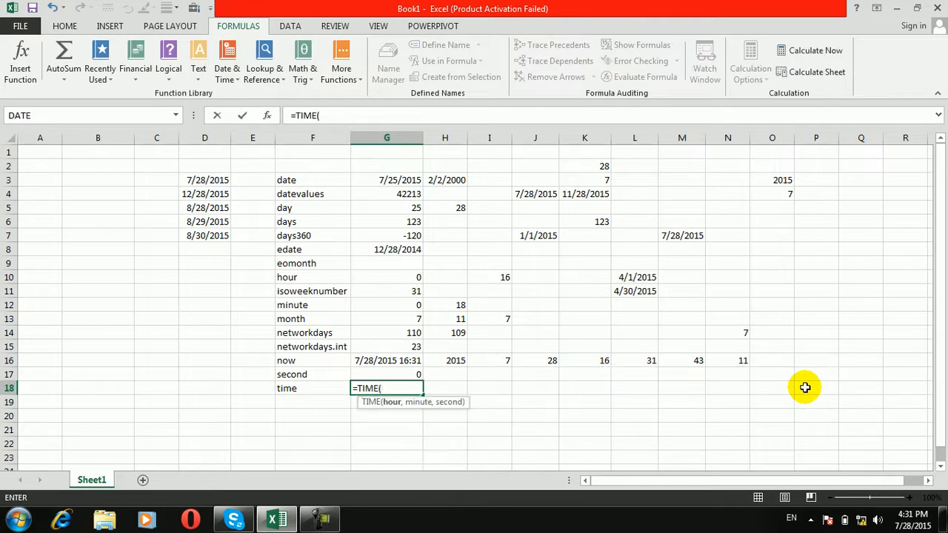
type("2,3,2")
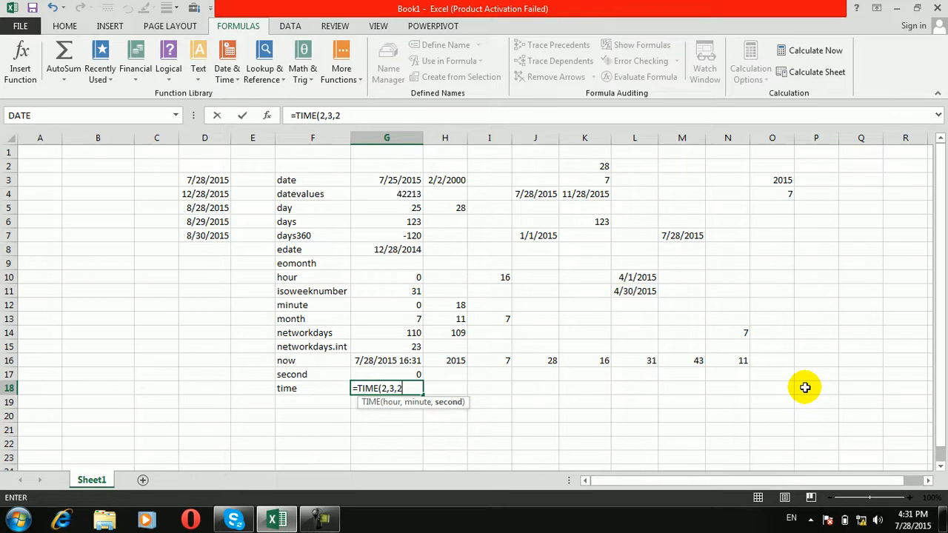
key("Return")
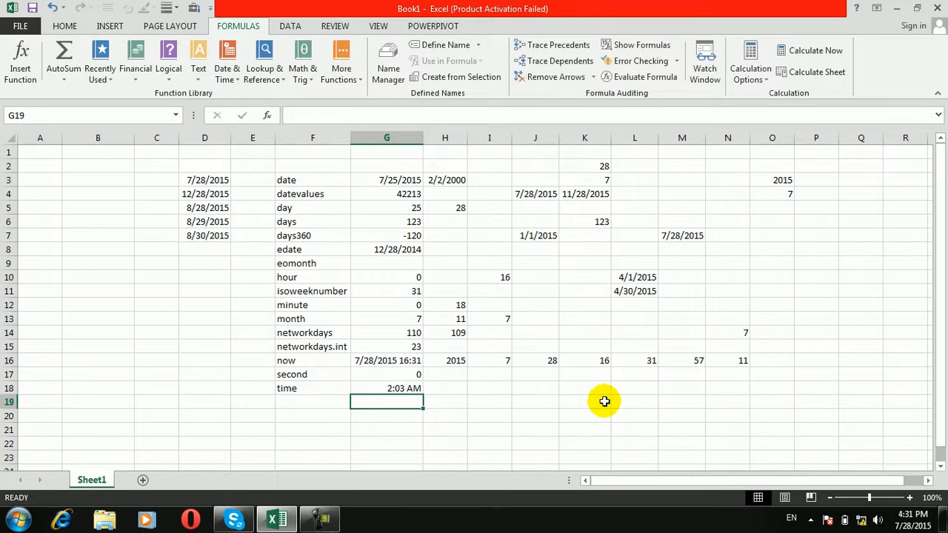
left_click(412, 388)
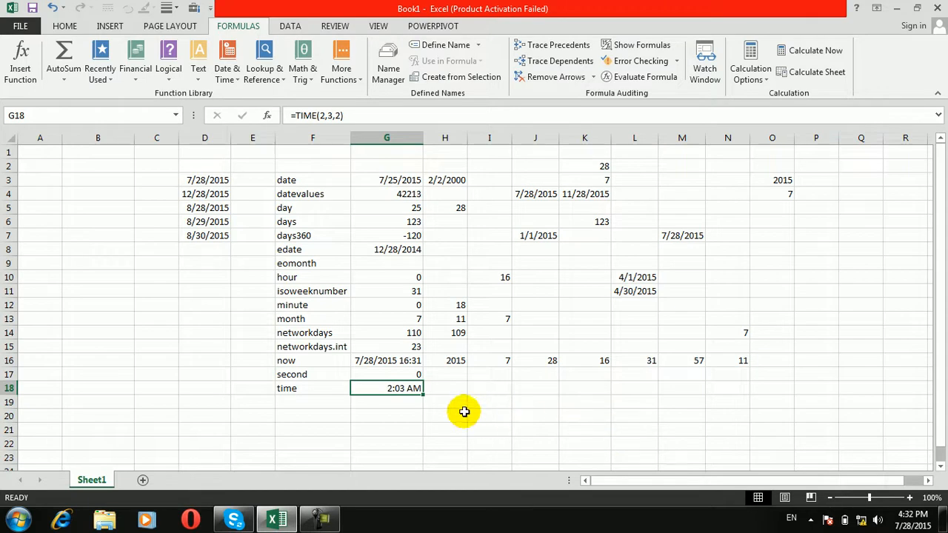
Replace the formula in G17 with =SECOND(G18) to extract the seconds from the time below it.
left_click(403, 374)
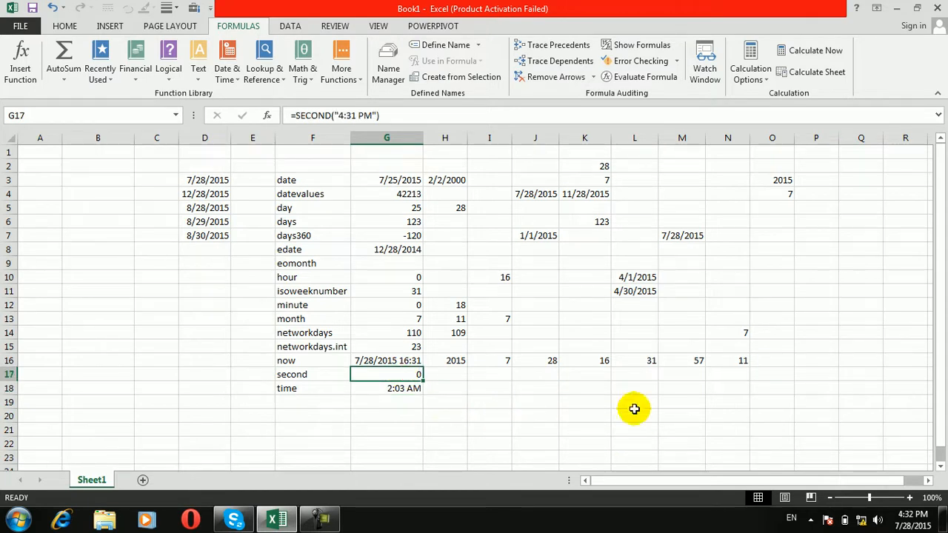
type("=scon")
key("BackSpace")
key("BackSpace")
type("e")
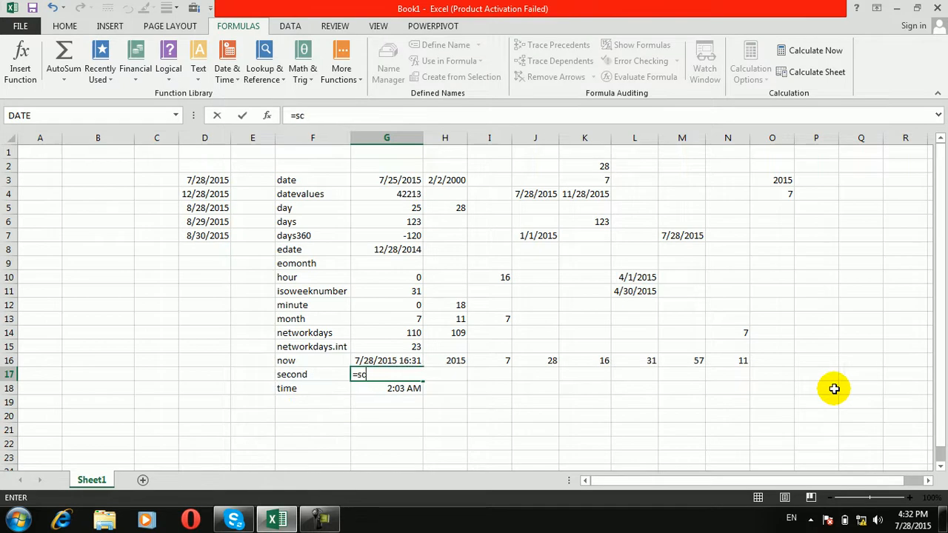
key("BackSpace")
key("BackSpace")
type("econ")
key("Tab")
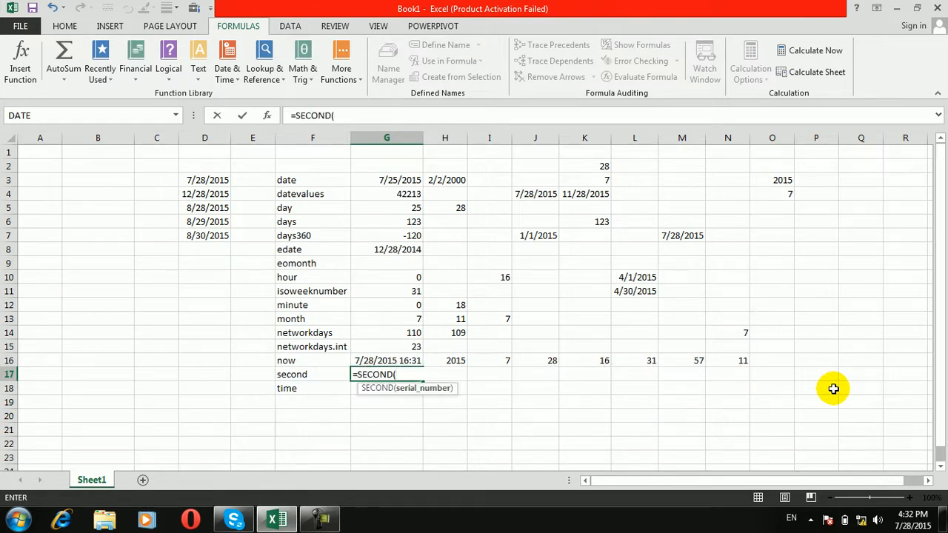
left_click(353, 390)
key("Return")
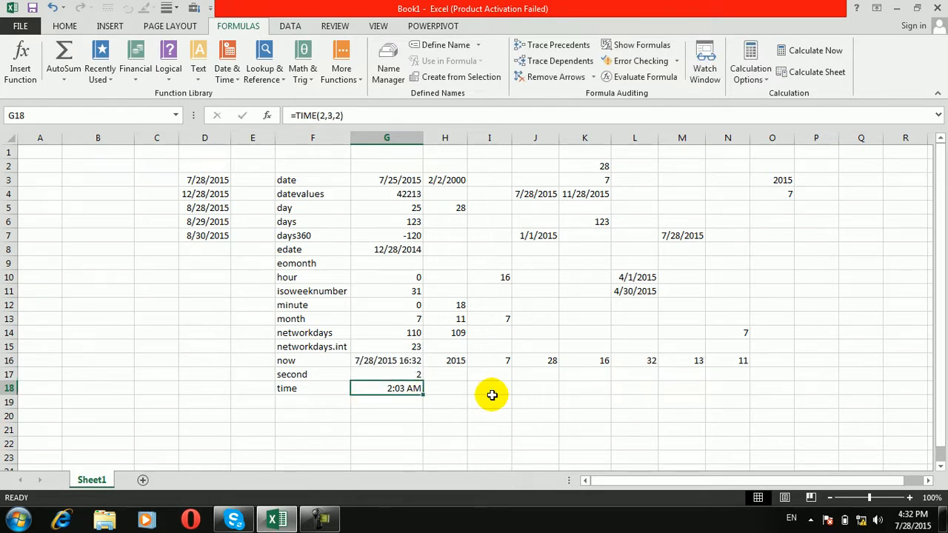
Label F19 "timevalue" below the time label.
left_click(329, 402)
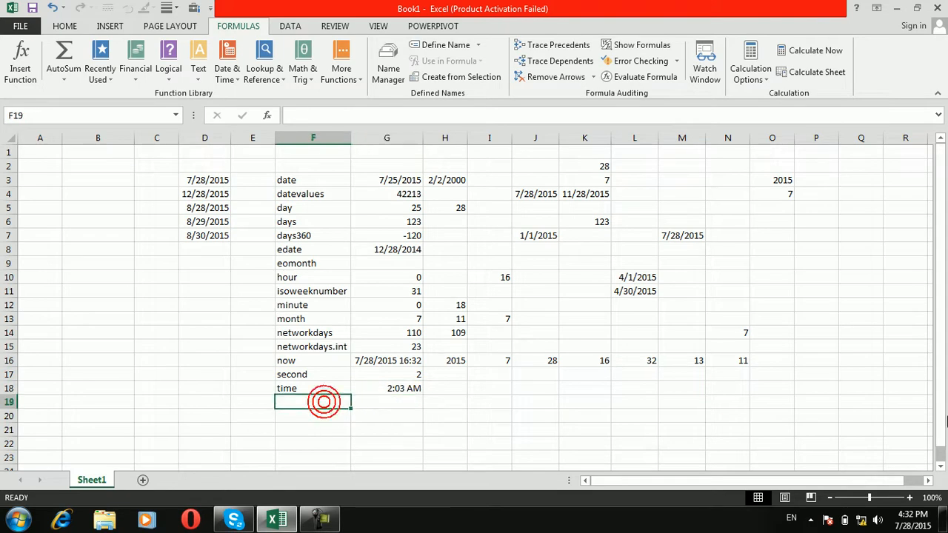
type("time")
key("Tab")
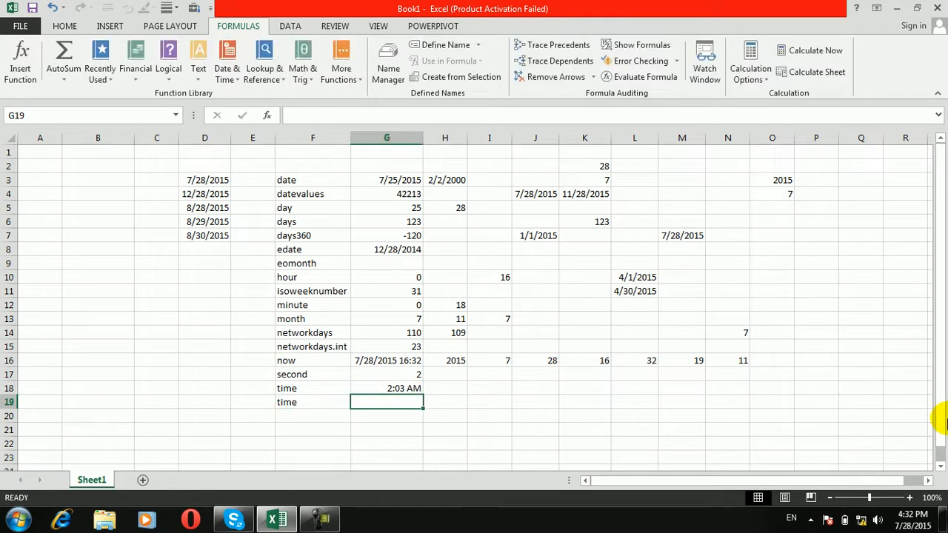
key("Left")
type("teim")
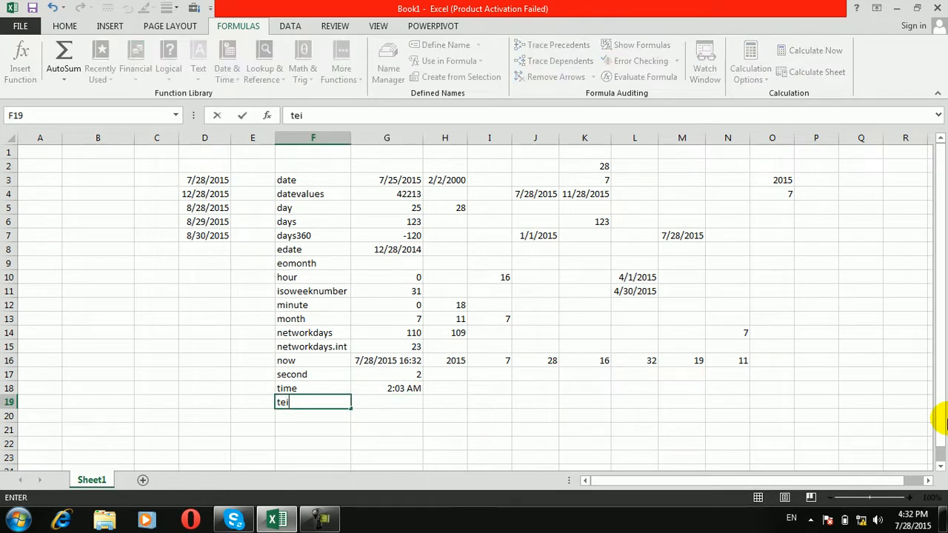
key("BackSpace")
key("BackSpace")
key("BackSpace")
type("ivm")
key("BackSpace")
key("BackSpace")
type("mevalue")
key("Tab")
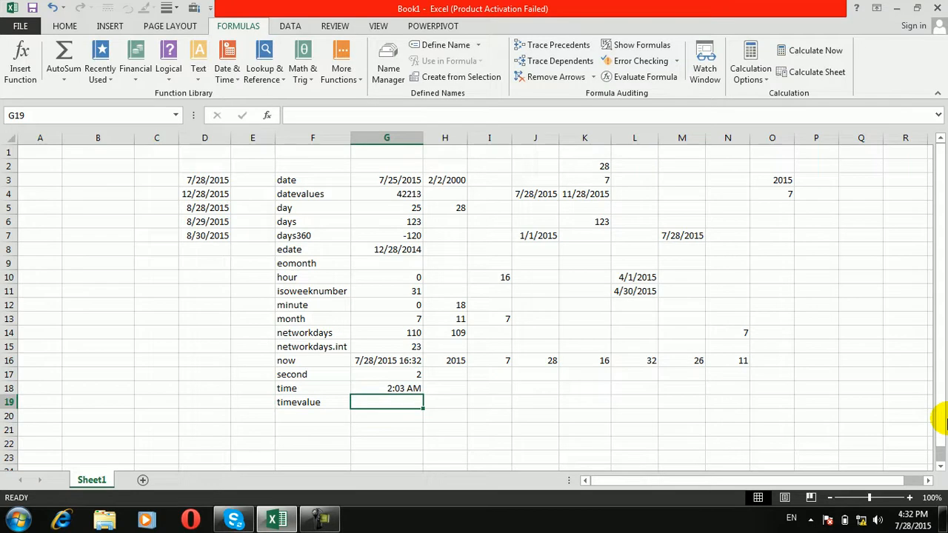
Try the formula =TIMEVALUE(G18) in G19 with the time cell as its argument.
type("=")
type("timw")
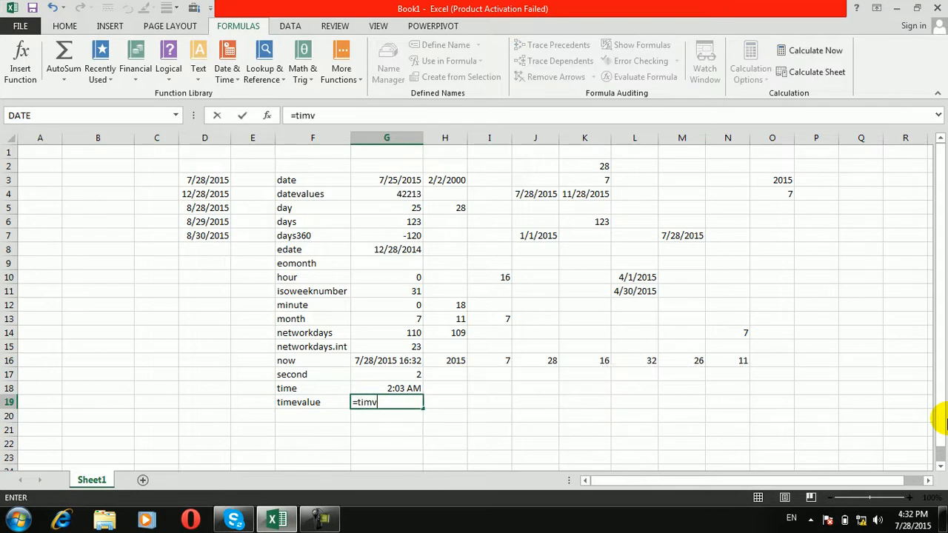
key("BackSpace")
type("ev")
key("Tab")
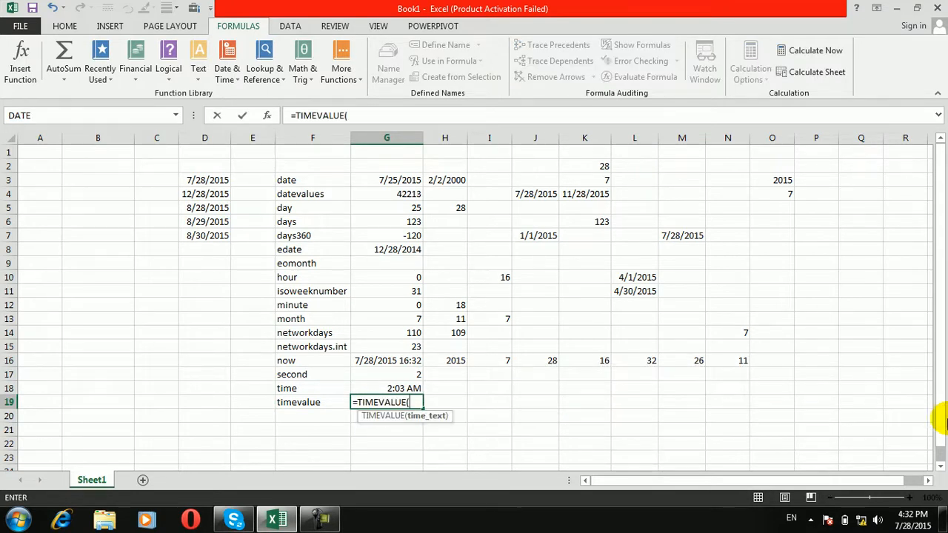
left_click(384, 388)
key("Return")
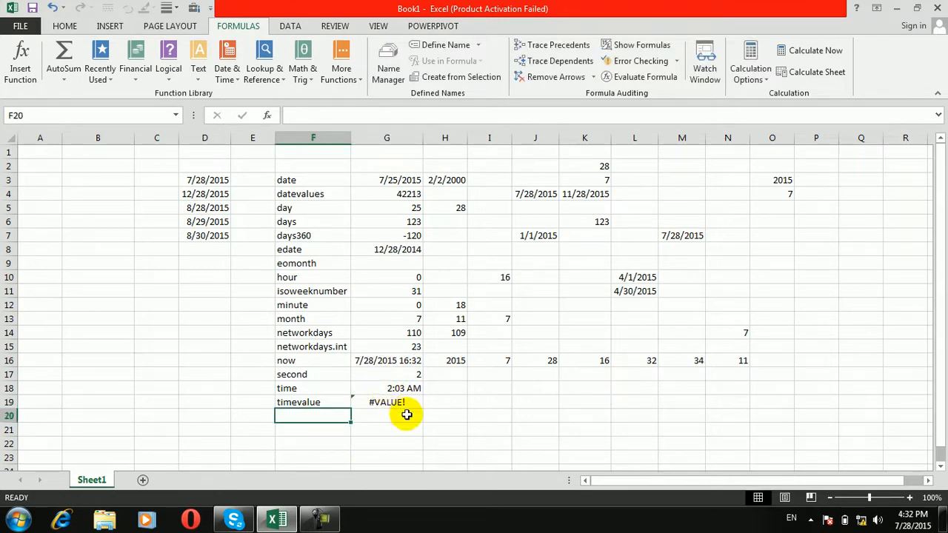
Replace the formula in G19 with =TIMEVALUE("4:32 PM"), giving the time as text.
left_click(396, 403)
key("F2")
key("Escape")
type("=")
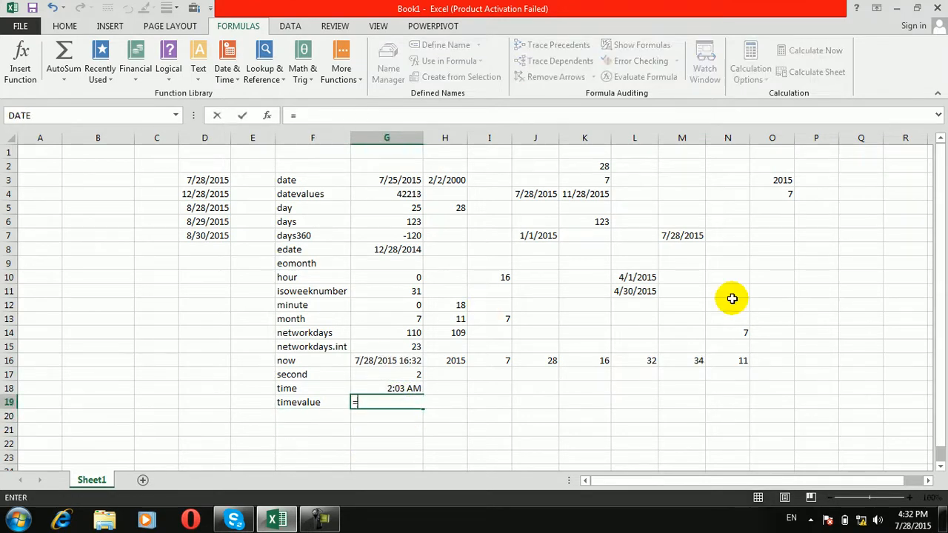
type("time(")
key("BackSpace")
type("v")
key("Tab")
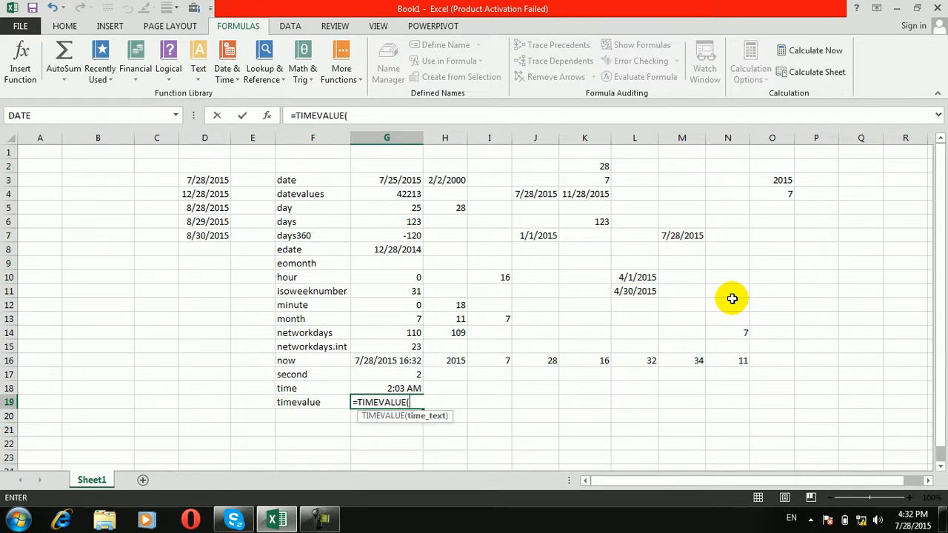
type("\"4:32 PM\"")
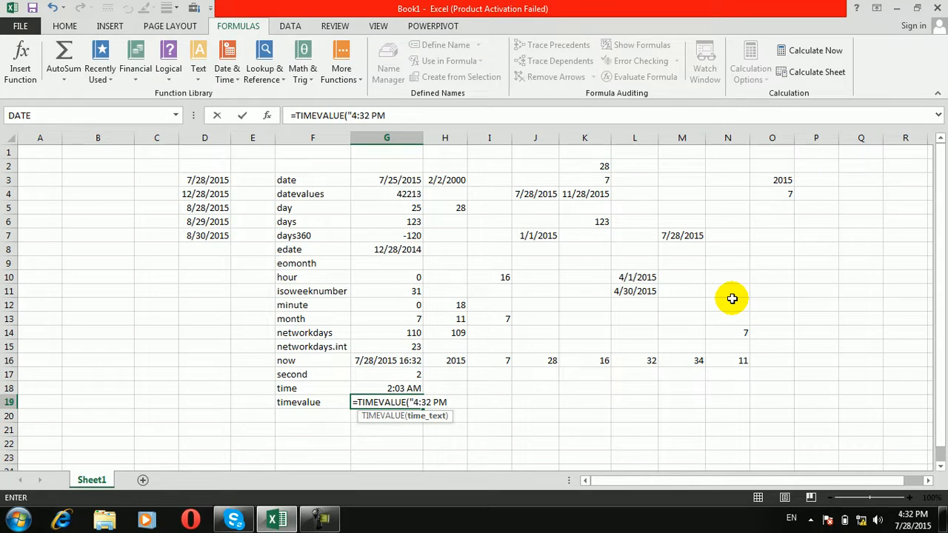
key("Return")
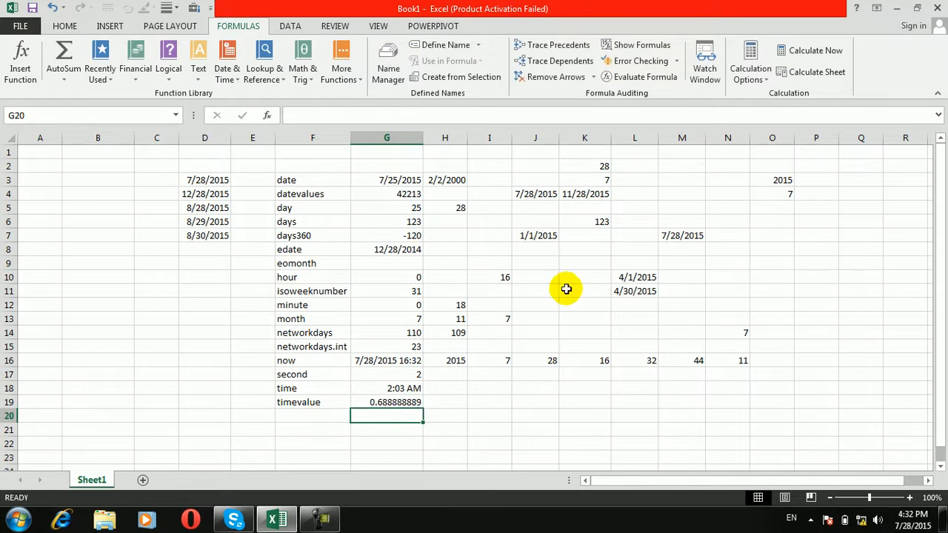
left_click(401, 402)
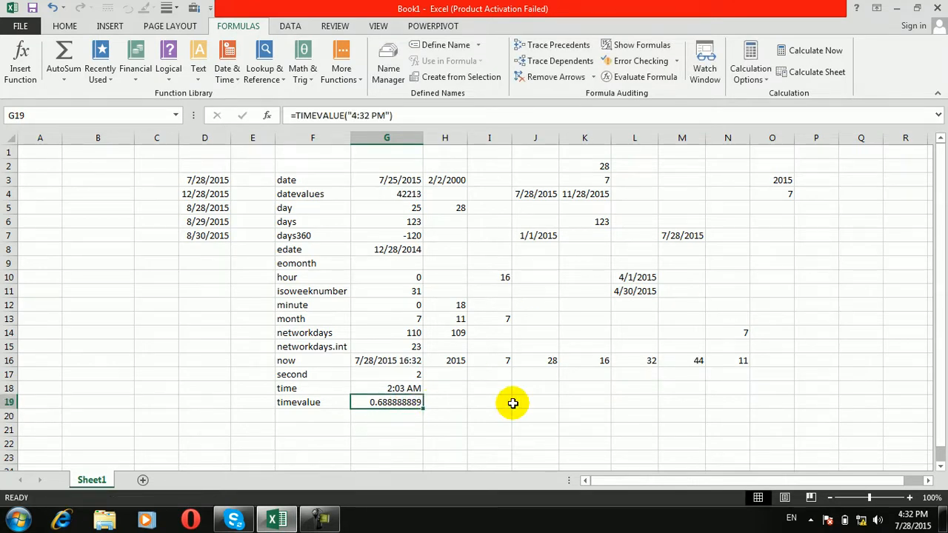
Enter the formula =SECOND(G19) in J19 to extract the seconds from the time value.
left_click(469, 405)
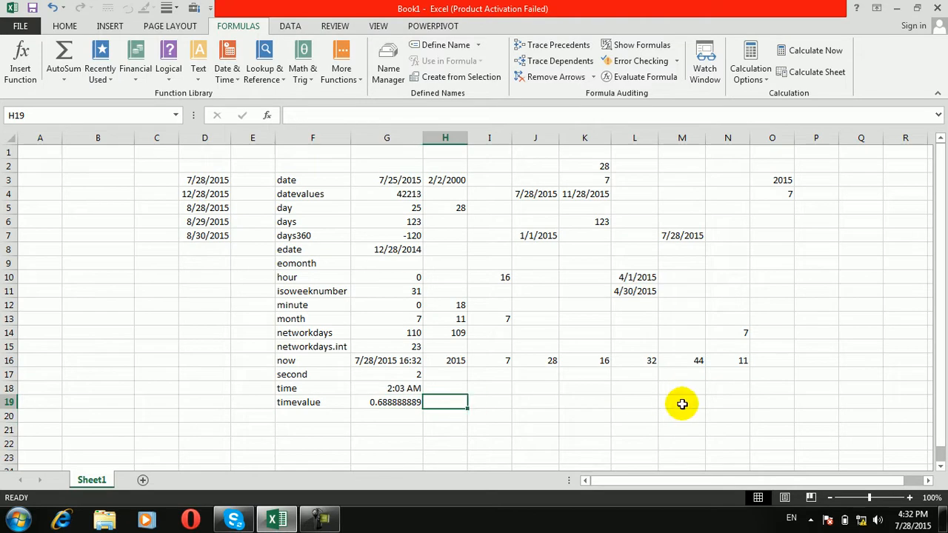
left_click(519, 404)
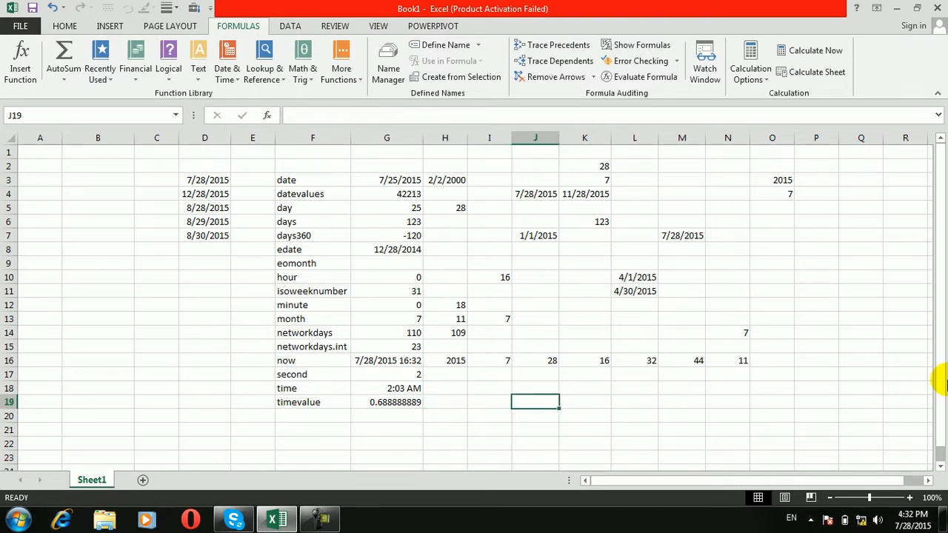
type("=seco")
key("Tab")
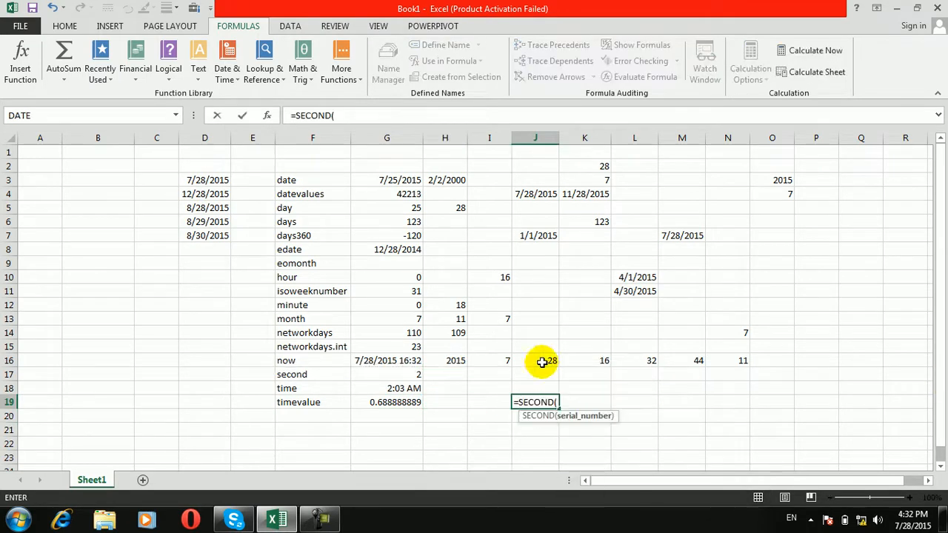
left_click(391, 404)
key("Return")
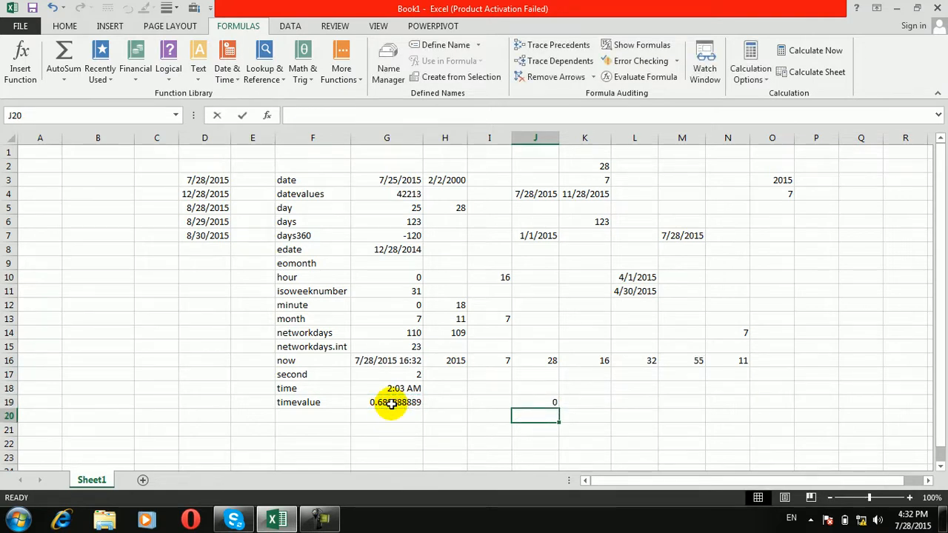
Enter the formula =MINUTE(G19) in J20 to extract the minutes from the time value.
type("=minu")
key("Tab")
left_click(398, 403)
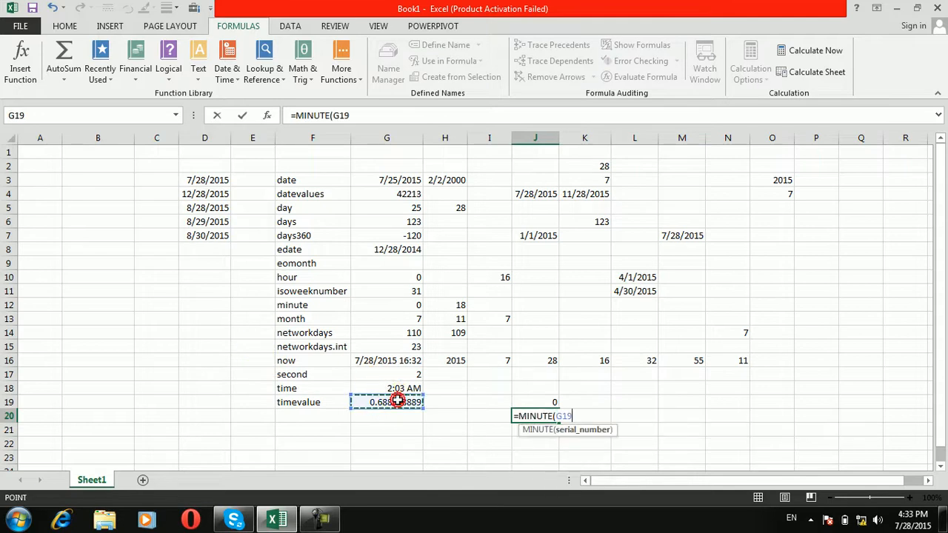
key("Return")
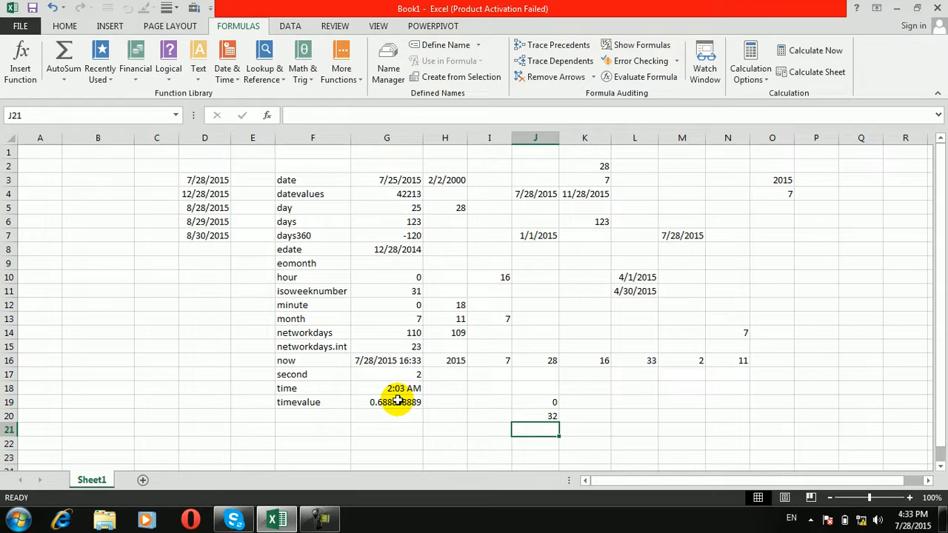
Look up the function that follows TIMEVALUE among the date and time functions and label F20 as today.
left_click(378, 405)
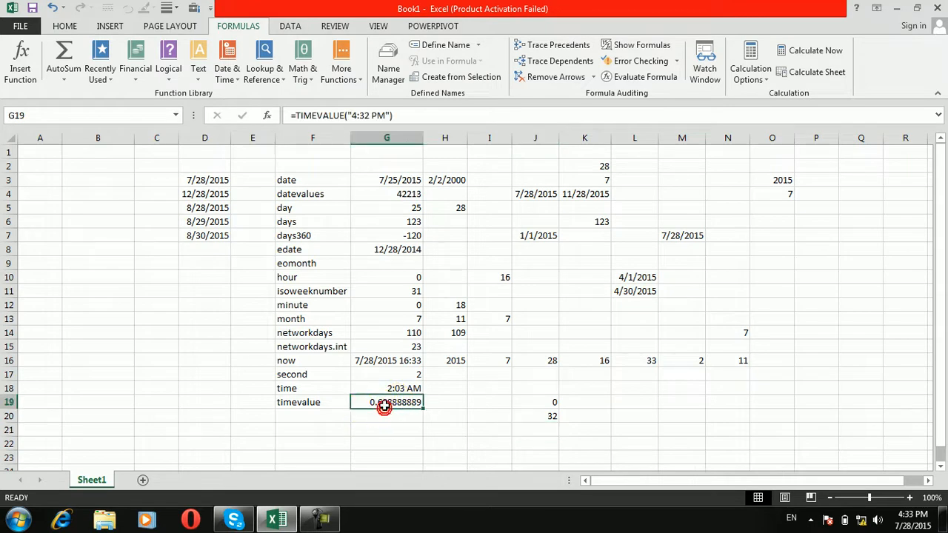
left_click(227, 68)
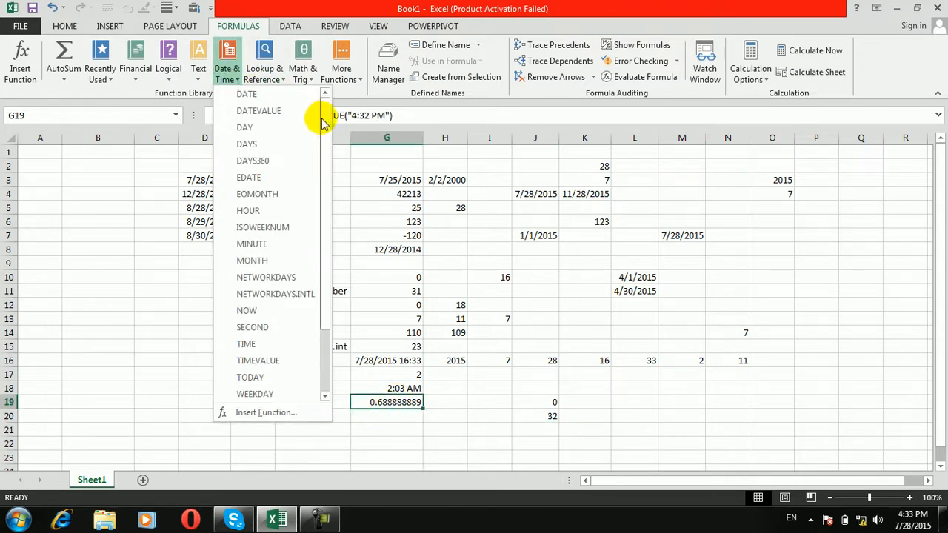
left_click_drag(323, 127, 328, 259)
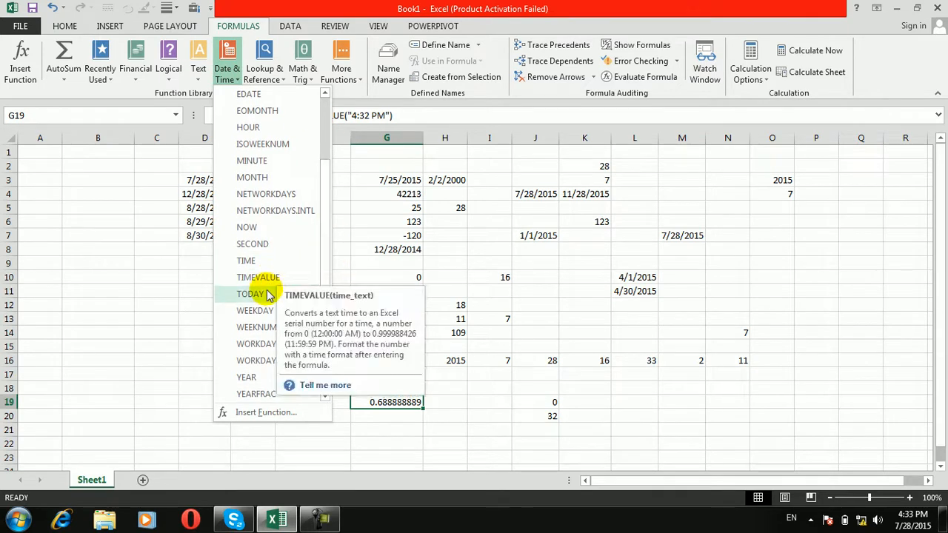
left_click(553, 357)
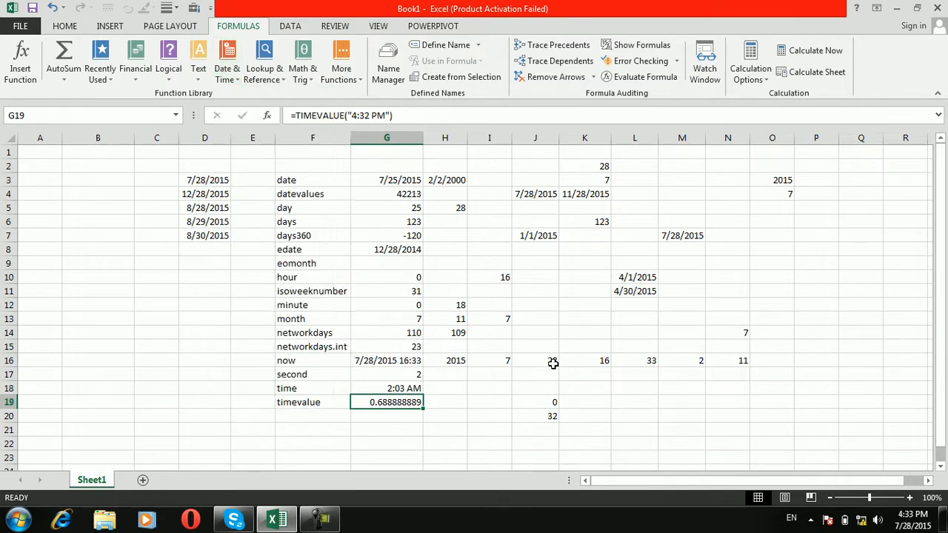
left_click(310, 415)
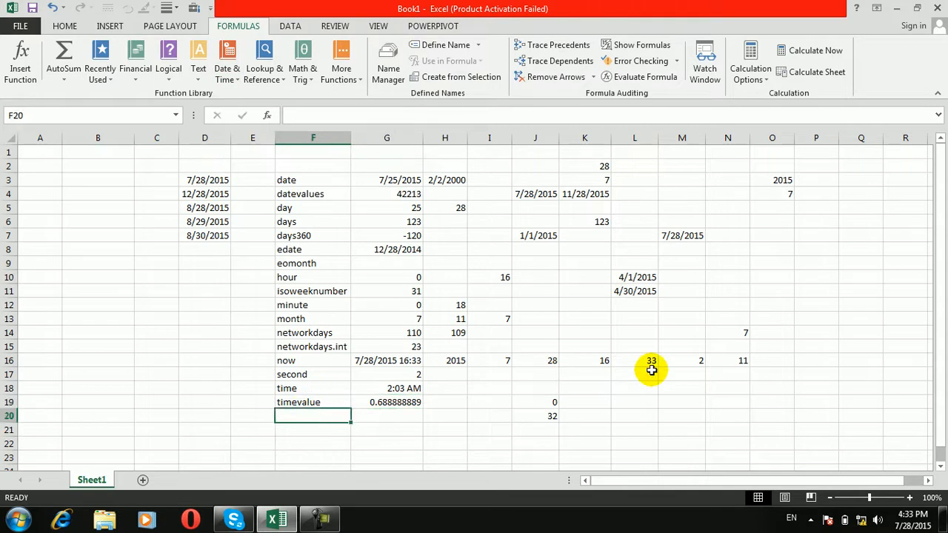
type("today")
key("Tab")
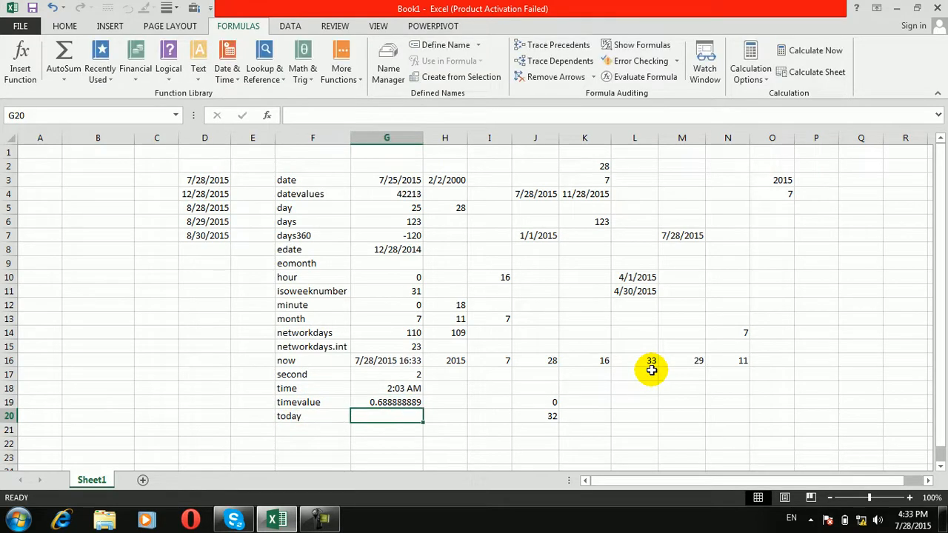
Enter the formula =TODAY() in G20 beside the today label.
type("=to")
key("Tab")
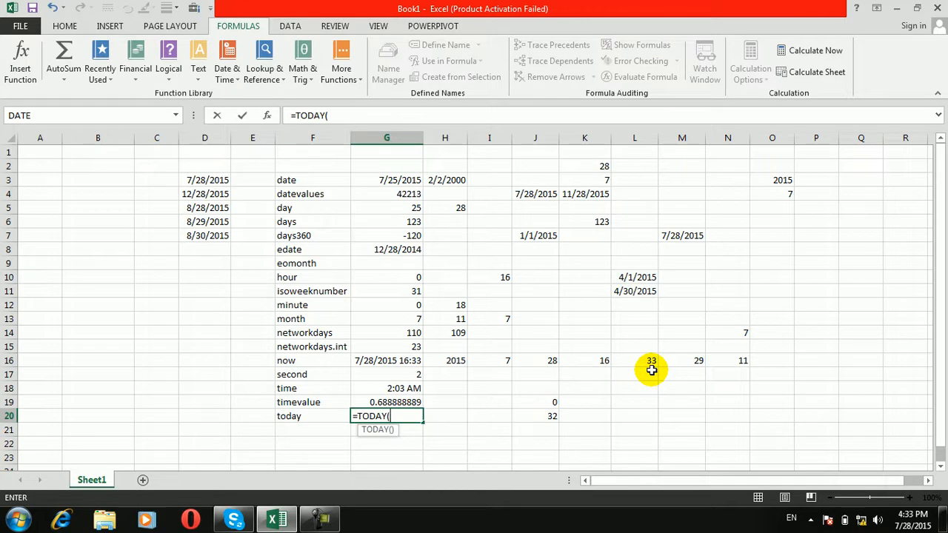
key("Return")
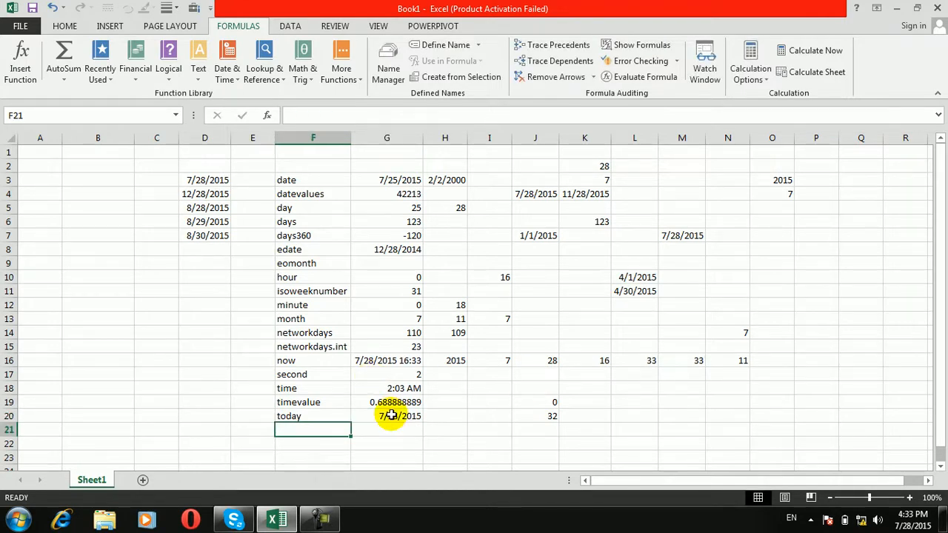
Try the formula =TODAY(NOW()) in H20, and remove TODAY from it to keep only the NOW function.
left_click(458, 417)
type("=tod")
key("Tab")
type("now")
key("Tab")
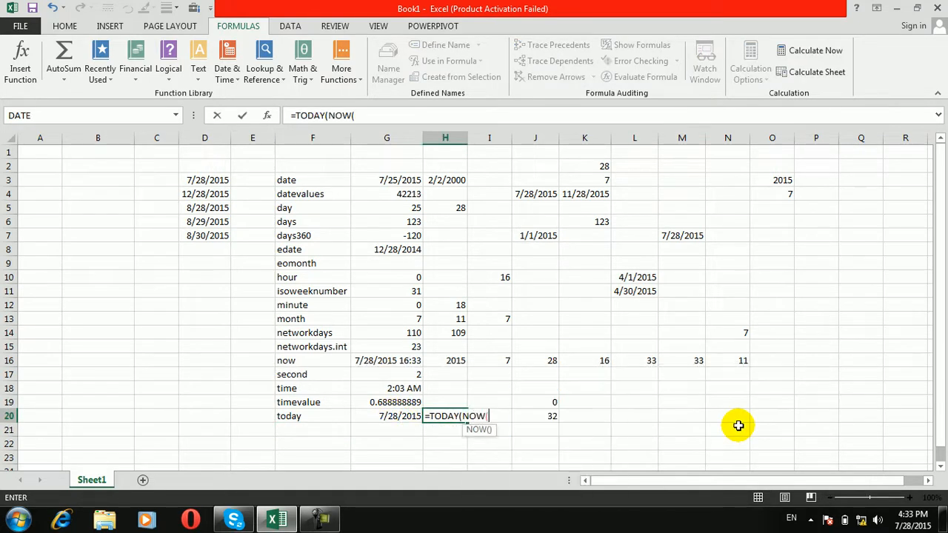
type("))")
key("Return")
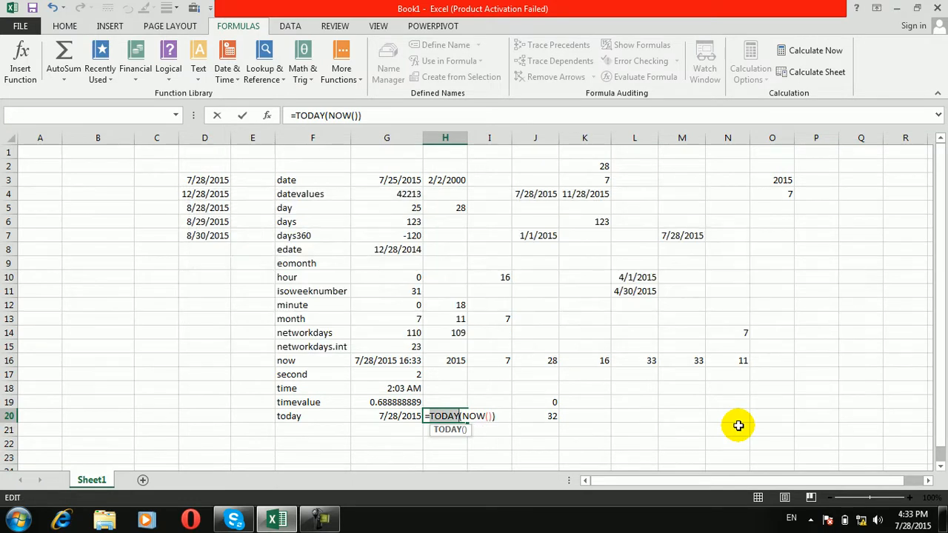
key("BackSpace")
key("Return")
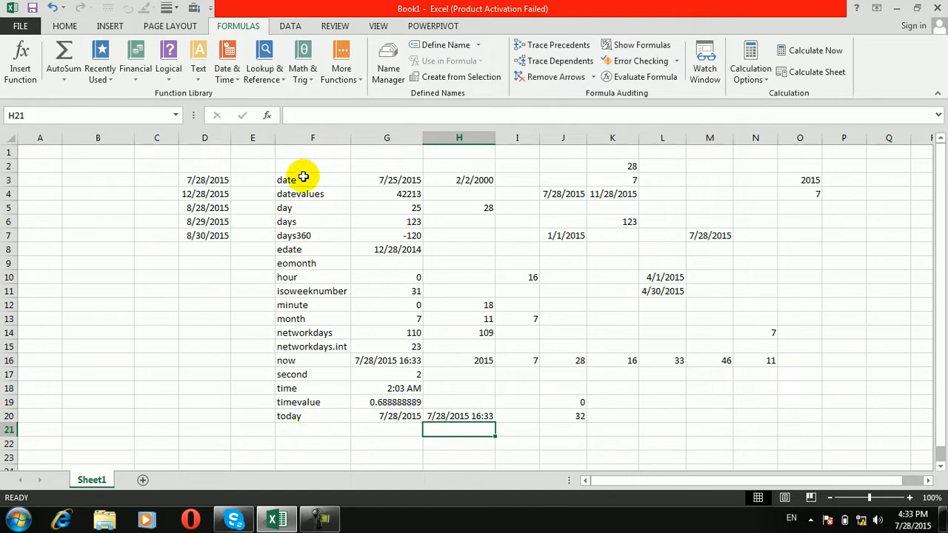
Read the description of the WEEKDAY function and enter the formula =WEEKDAY(J4) in O8.
left_click(227, 70)
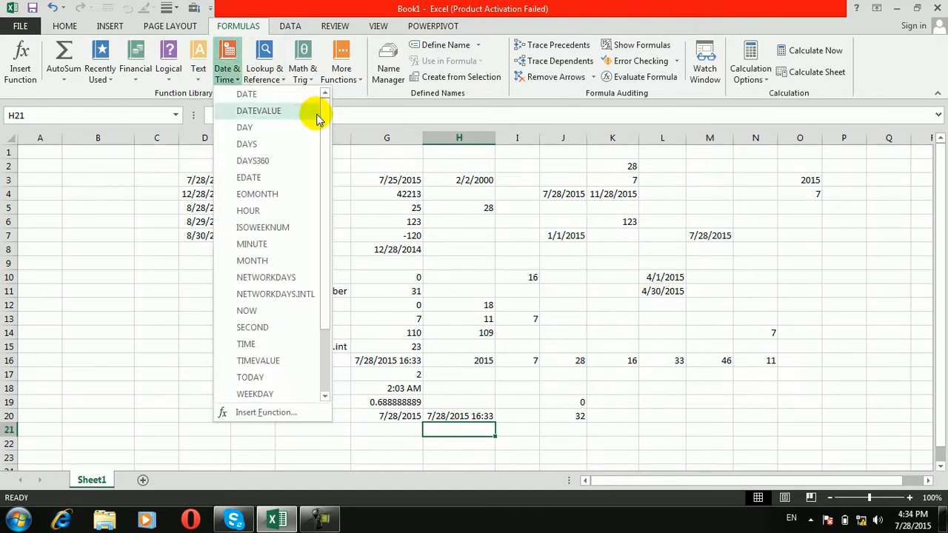
left_click_drag(323, 118, 326, 272)
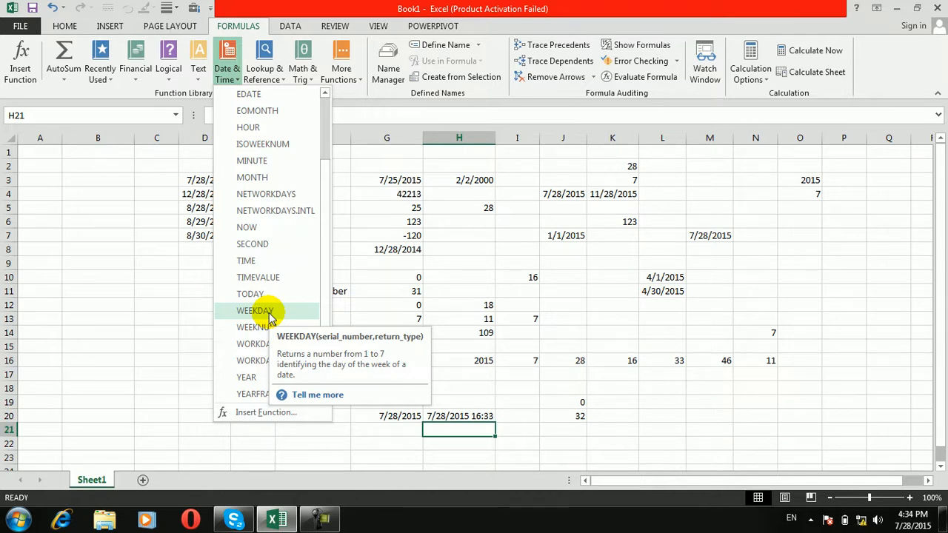
left_click(184, 294)
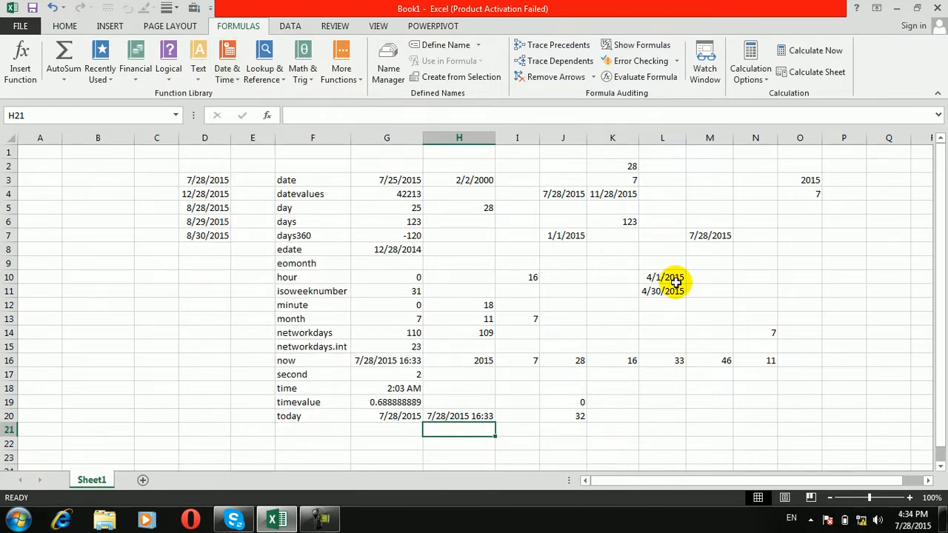
left_click(783, 246)
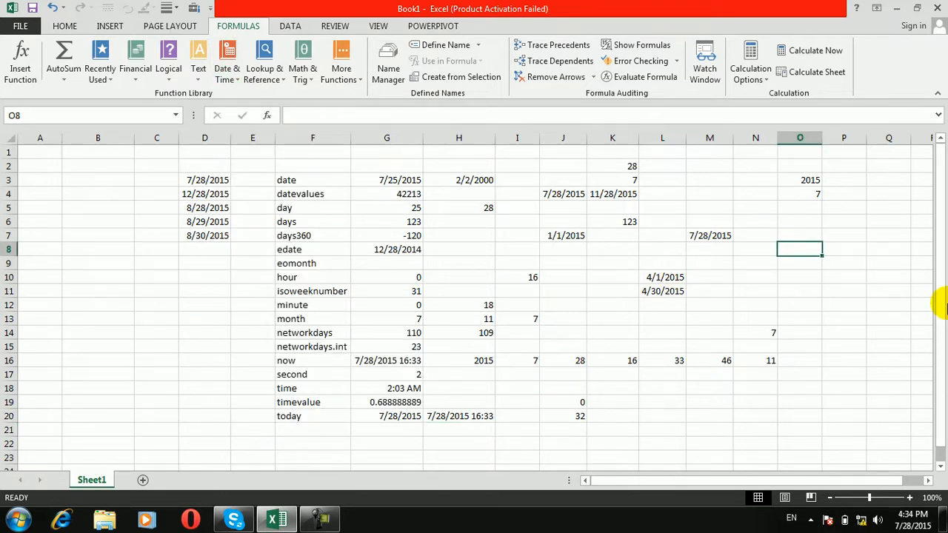
type("=wee")
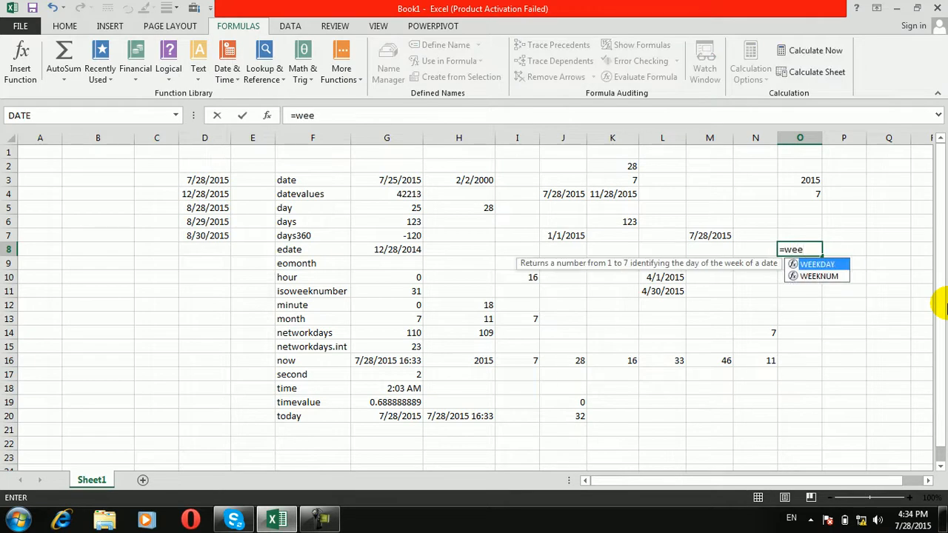
key("Tab")
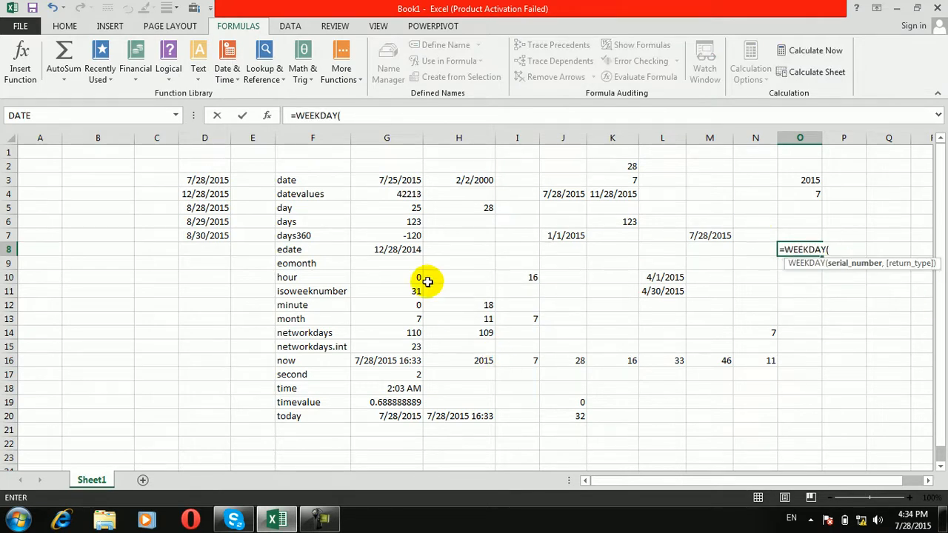
left_click(402, 180)
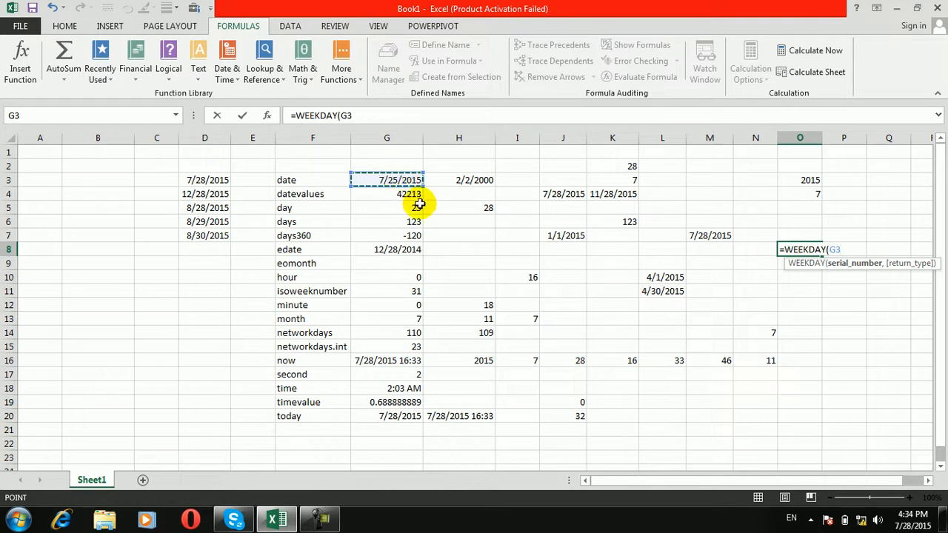
left_click(409, 249)
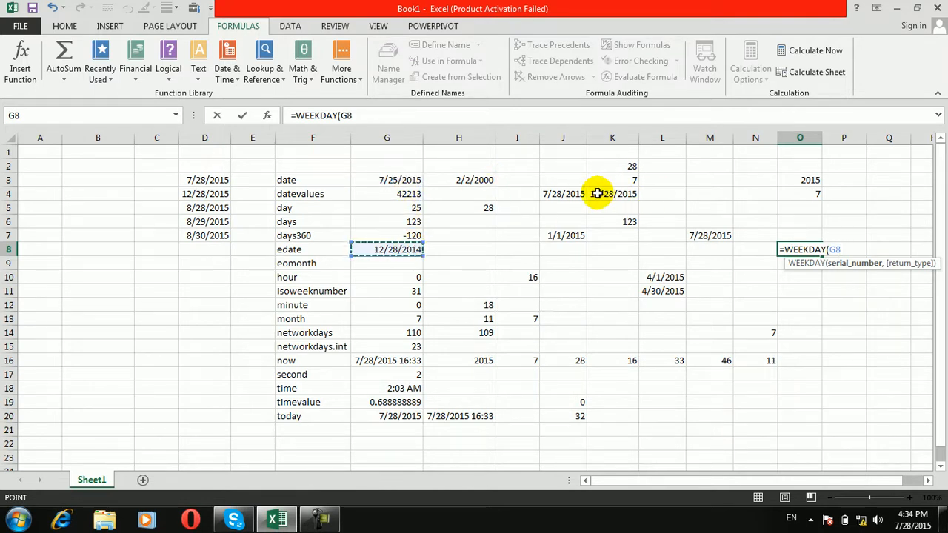
left_click(563, 191)
key("Return")
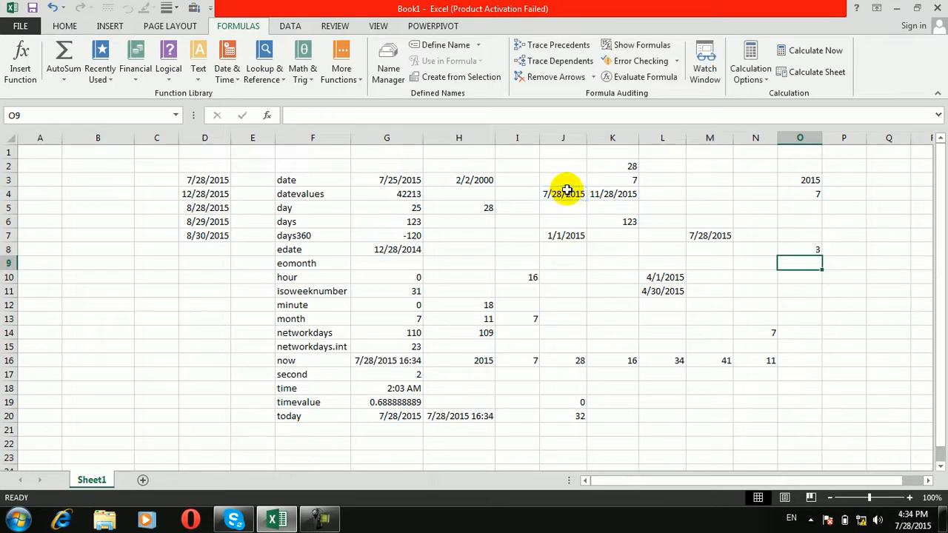
left_click(805, 246)
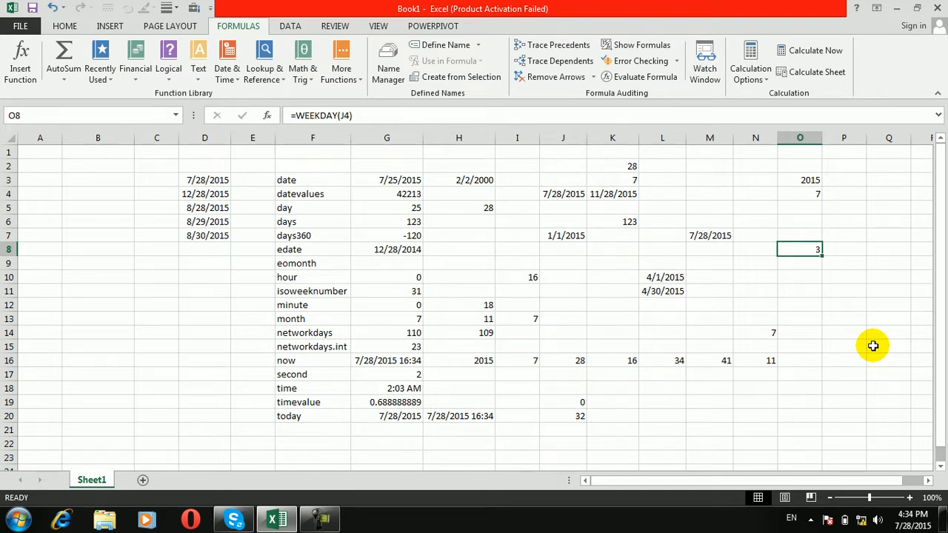
left_click(809, 265)
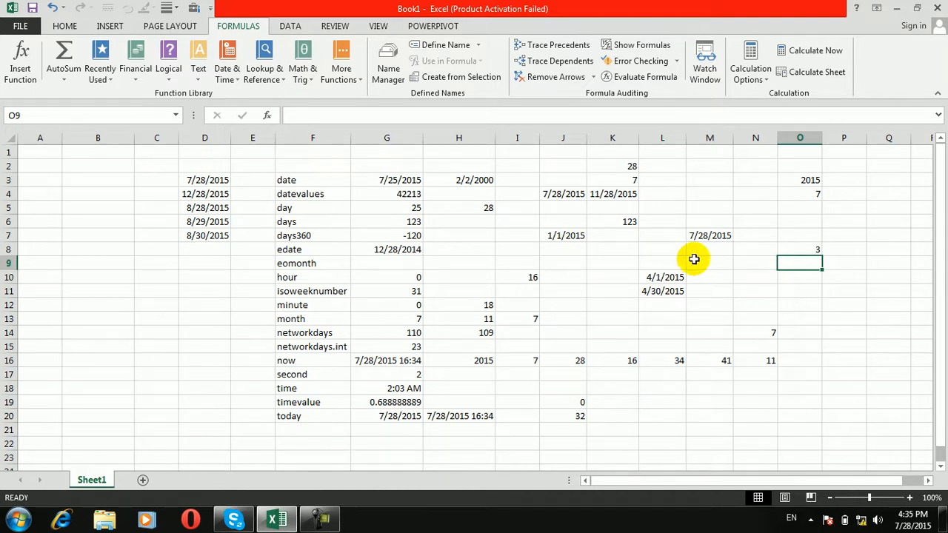
left_click(776, 289)
left_click(773, 296)
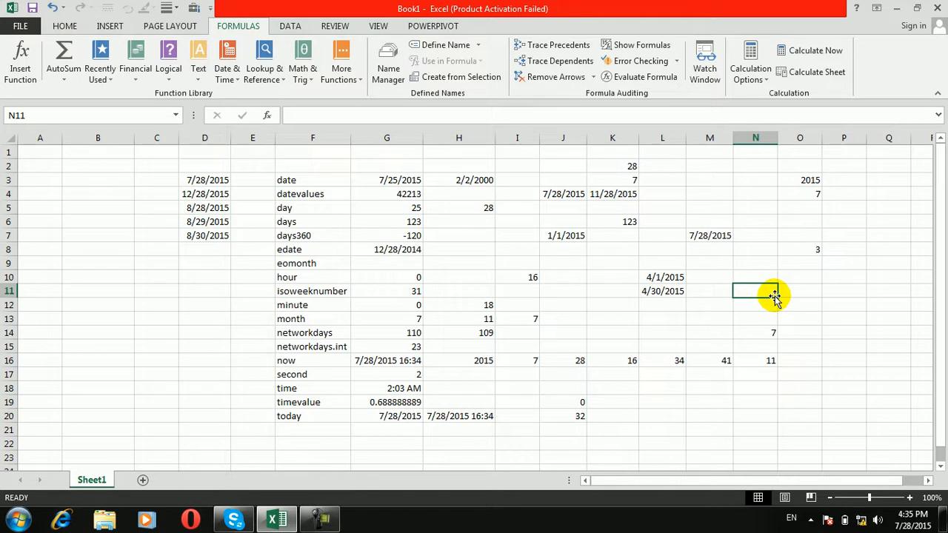
left_click(811, 291)
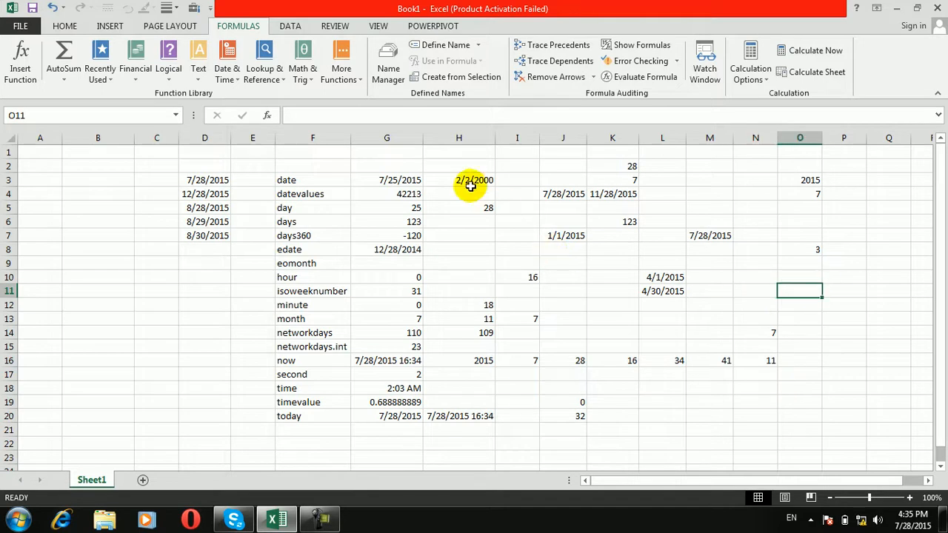
Change the date in J4 to 7/30/2015 to test the weekday formula.
left_click(561, 193)
double_click(560, 193)
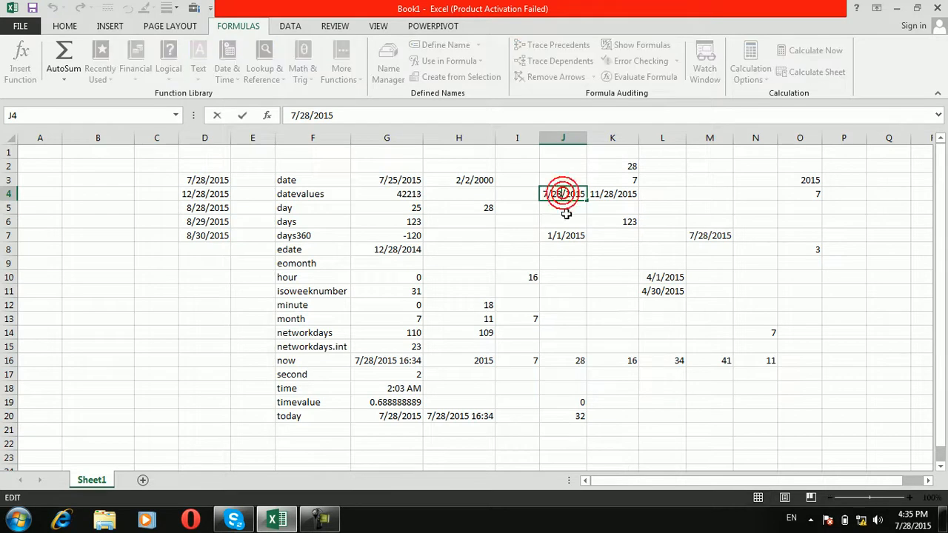
key("BackSpace")
key("BackSpace")
type("30")
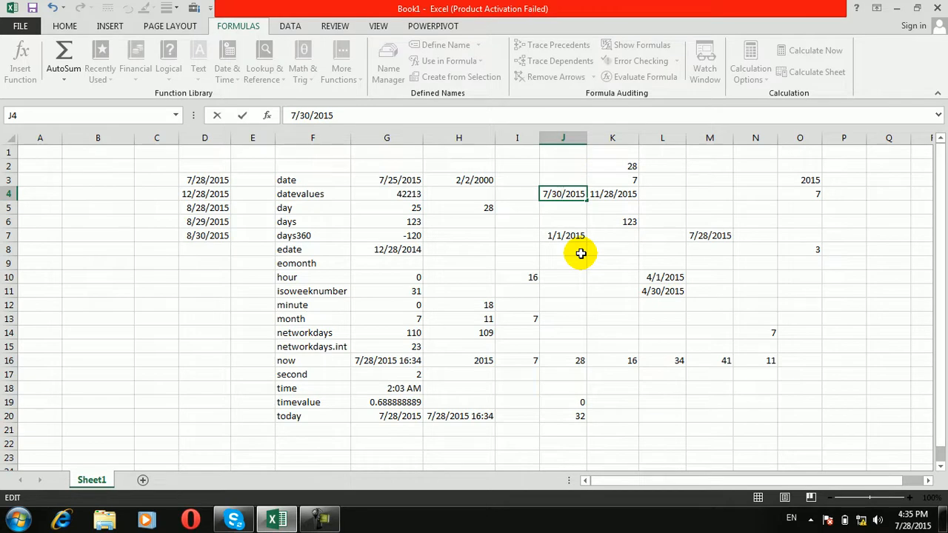
key("Return")
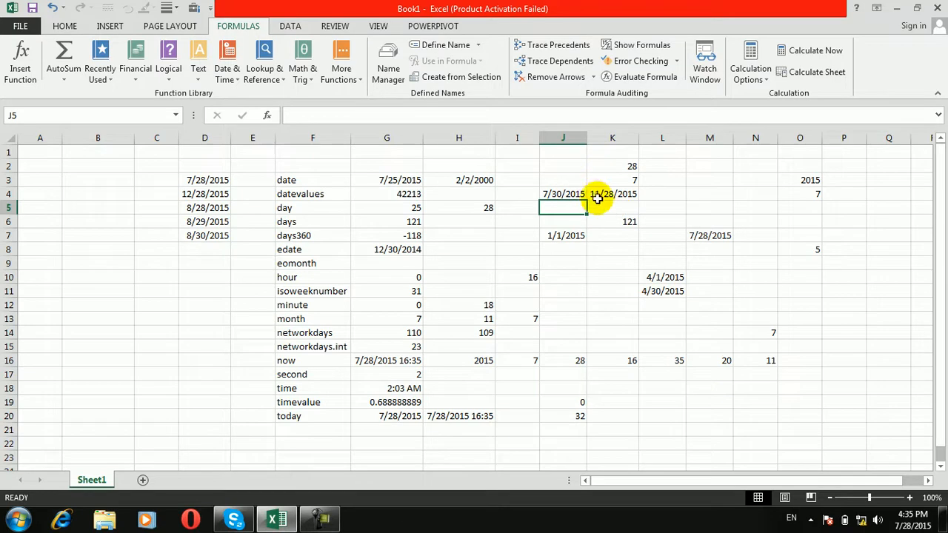
Change the date in J4 to 7/22/2015 to test the weekday formula again.
left_click(552, 194)
double_click(556, 194)
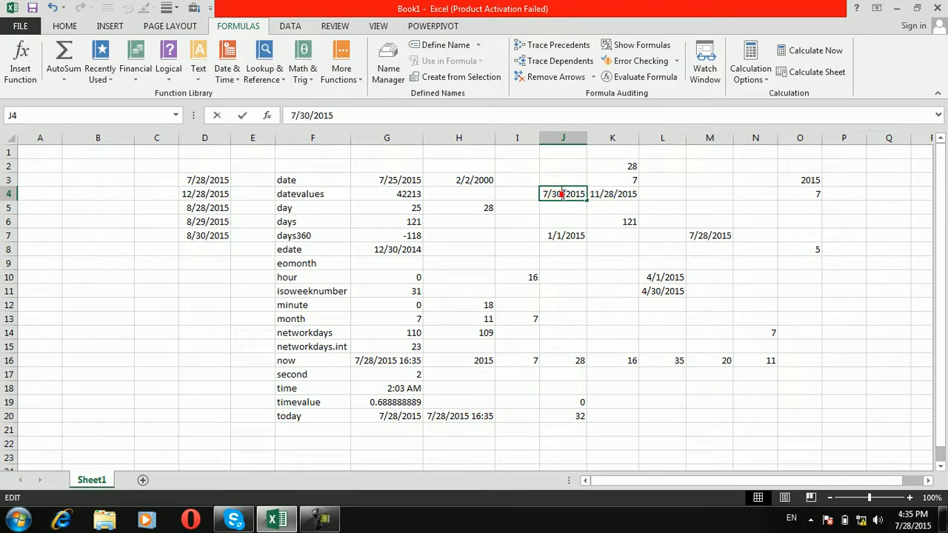
key("BackSpace")
key("BackSpace")
type("22")
key("Return")
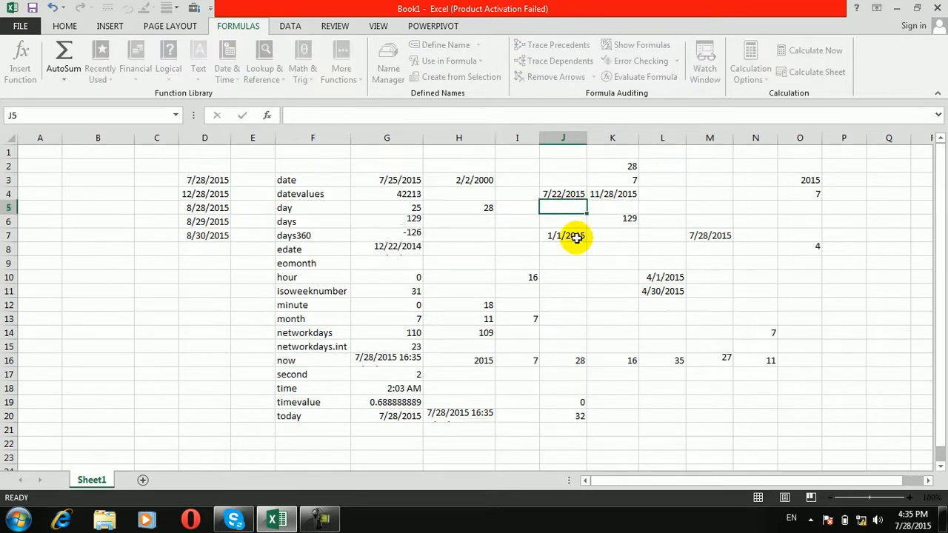
Set the date in J4 to 7/19/2015 for another test of the weekday formula.
double_click(576, 194)
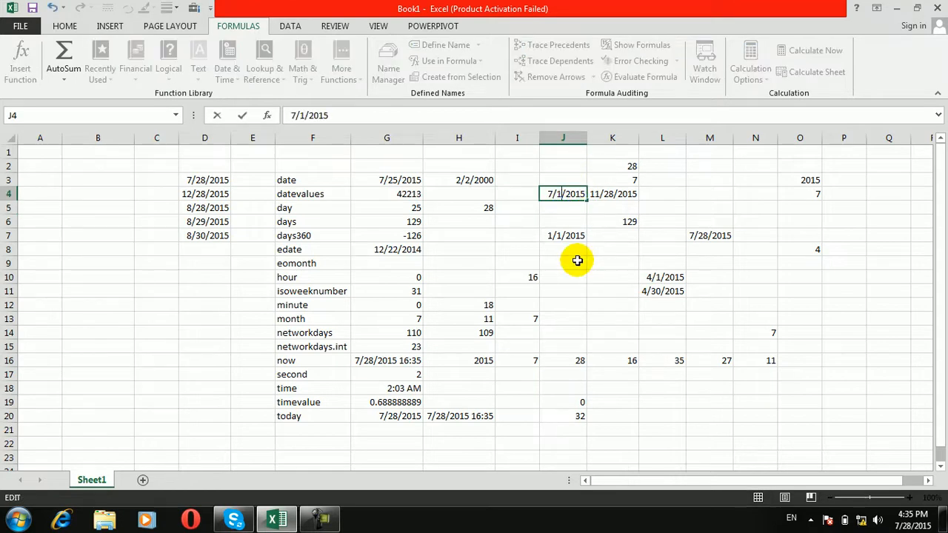
key("Return")
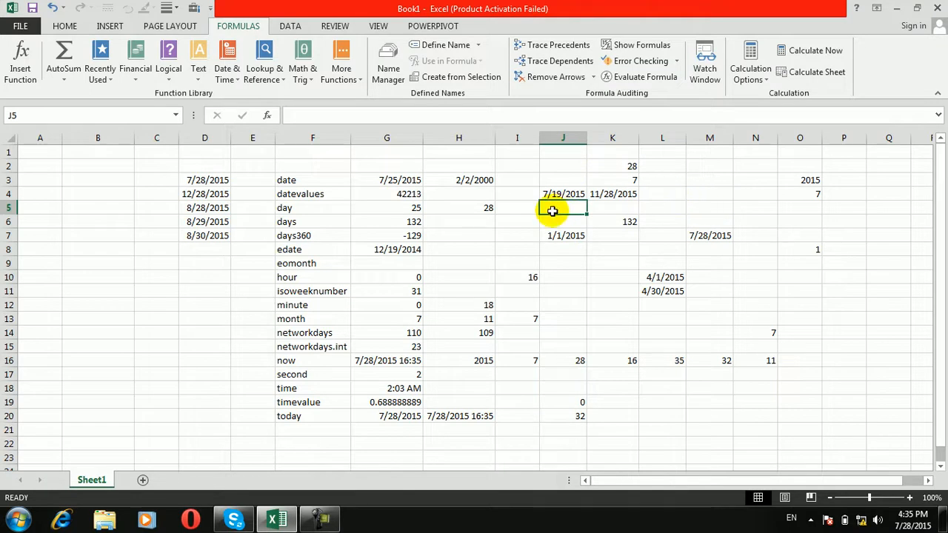
left_click(420, 239)
Enter the label weekday in F21 below the today label.
left_click(303, 430)
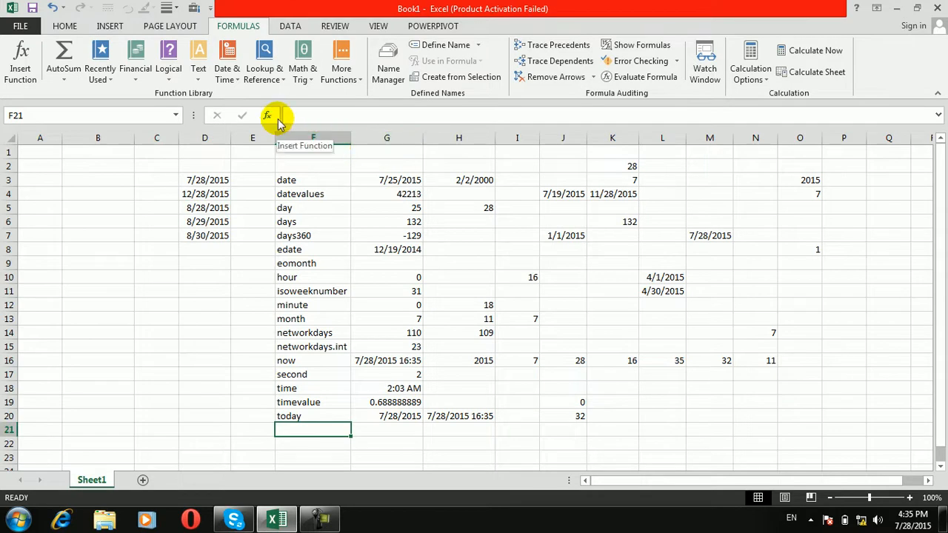
type("weekda")
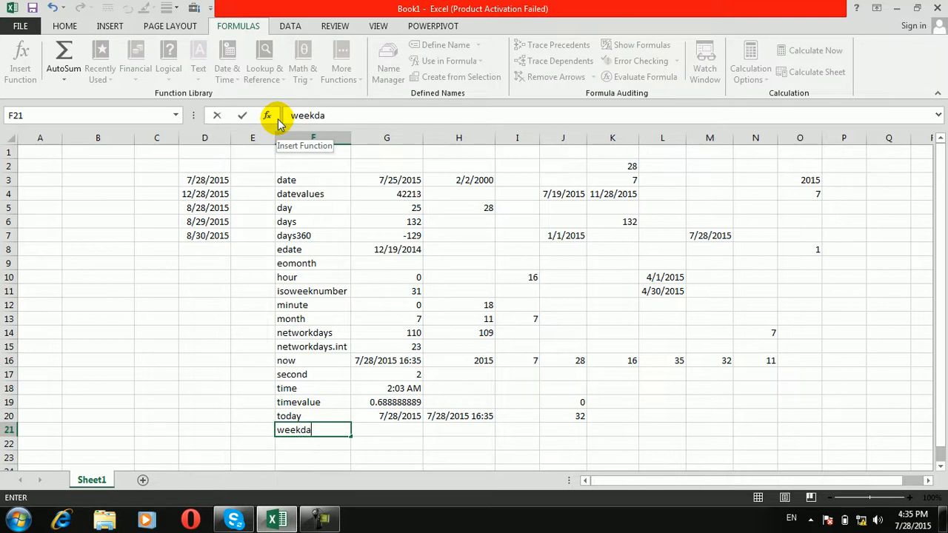
type("y")
key("Tab")
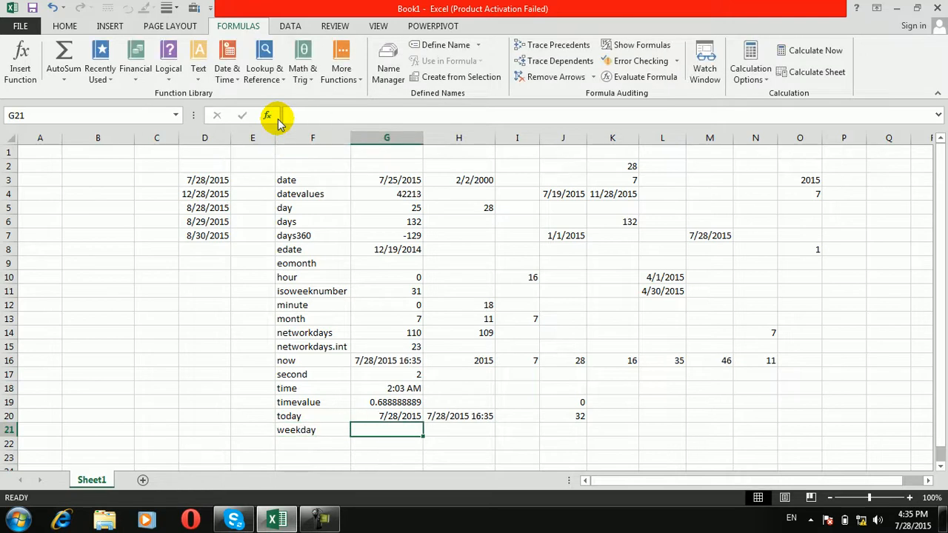
Look up the WEEKNUM function among the date and time functions and enter the label weeknum in F22.
left_click(225, 77)
left_click_drag(325, 179, 334, 330)
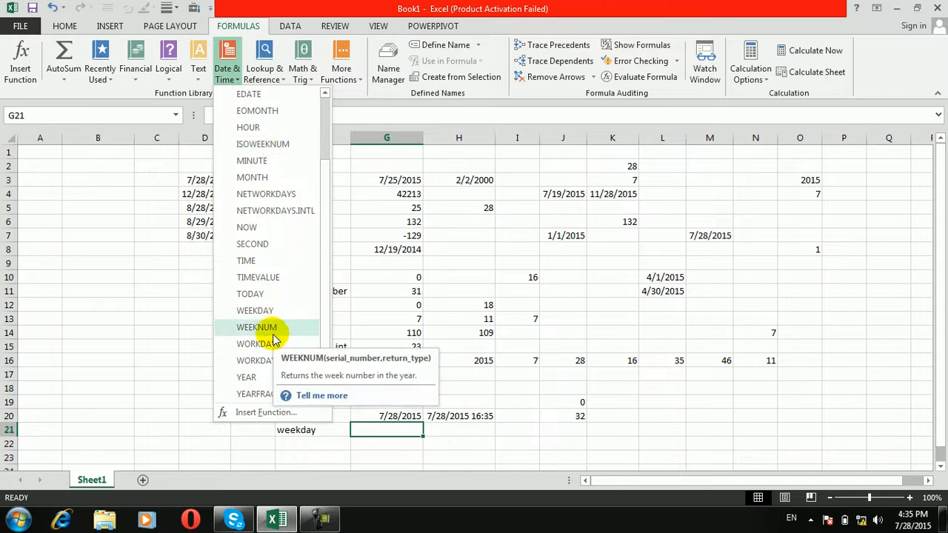
left_click(489, 423)
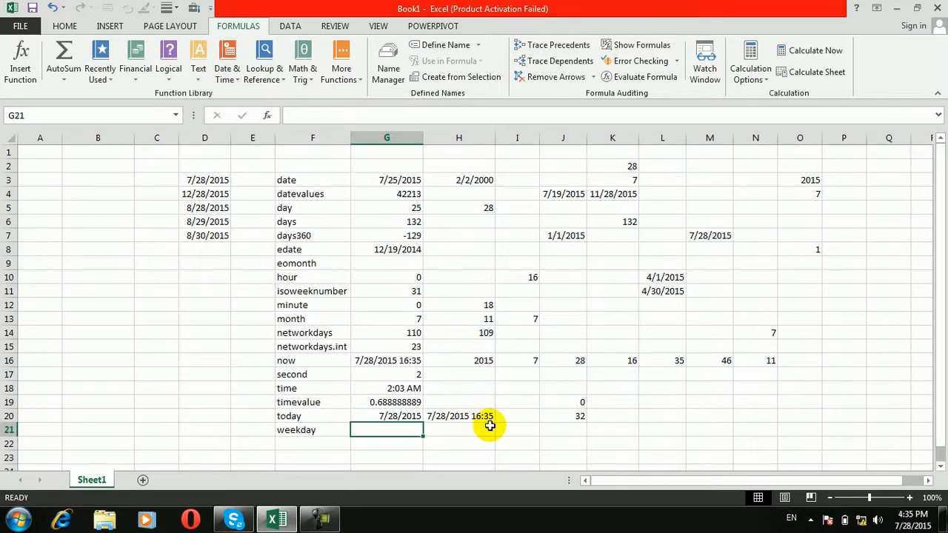
key("Down")
key("Left")
type("weekday")
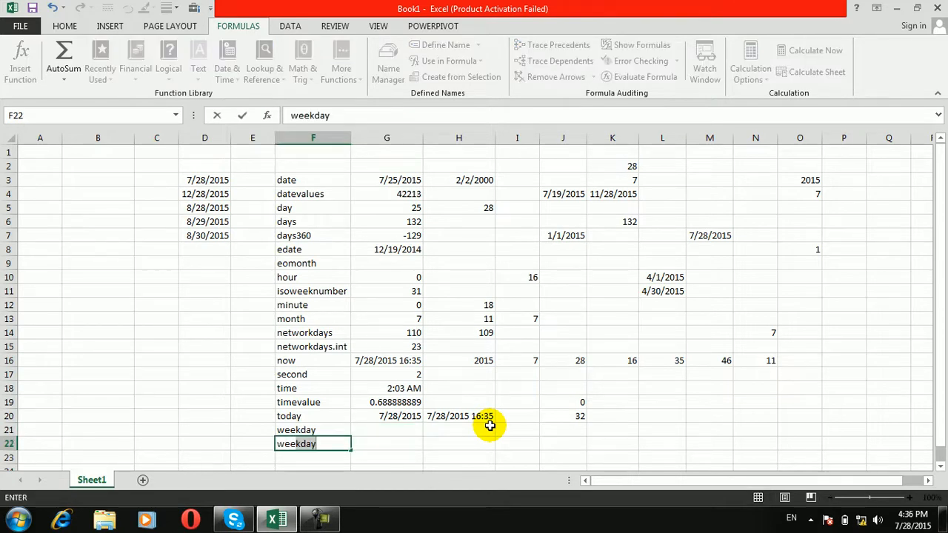
key("Tab")
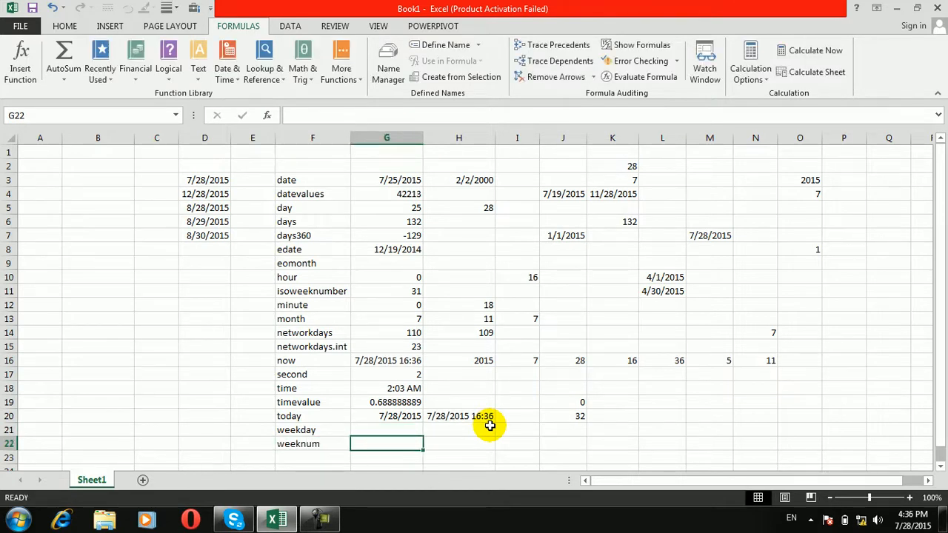
Enter a WEEKNUM formula in G22 that returns the week number of the date in K4.
type("=weekn")
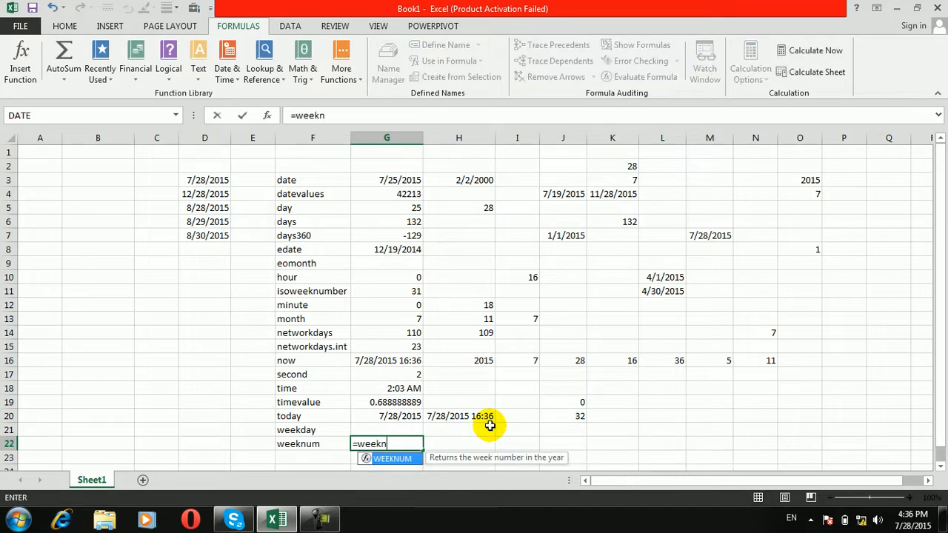
key("Tab")
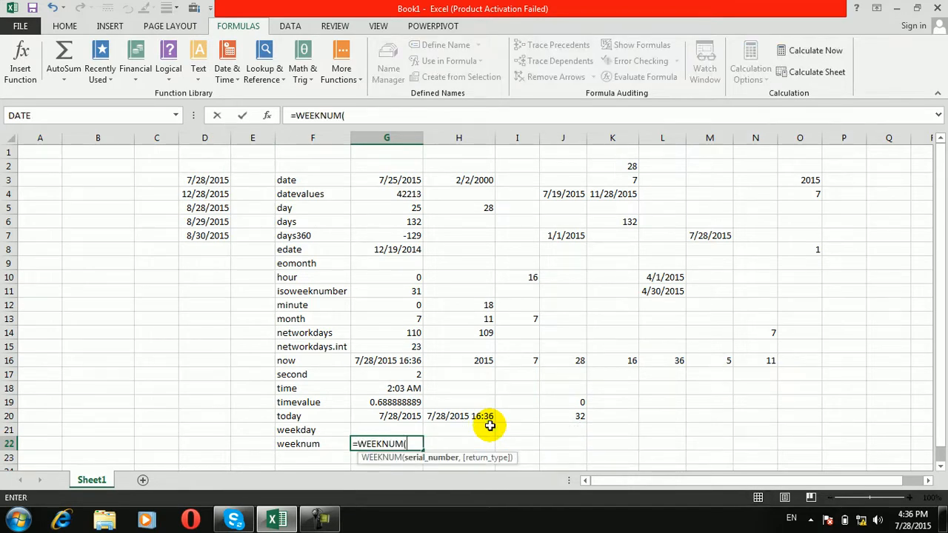
left_click(616, 194)
key("Return")
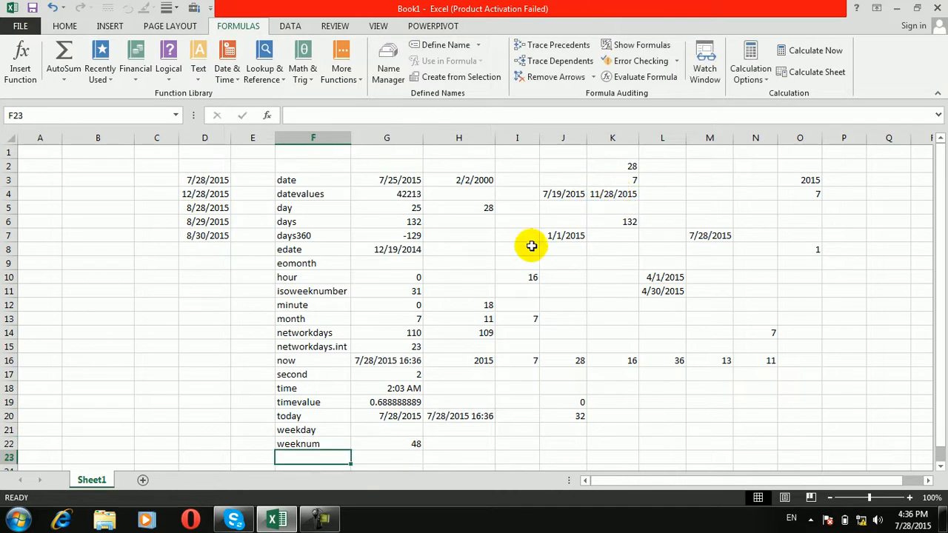
left_click(378, 444)
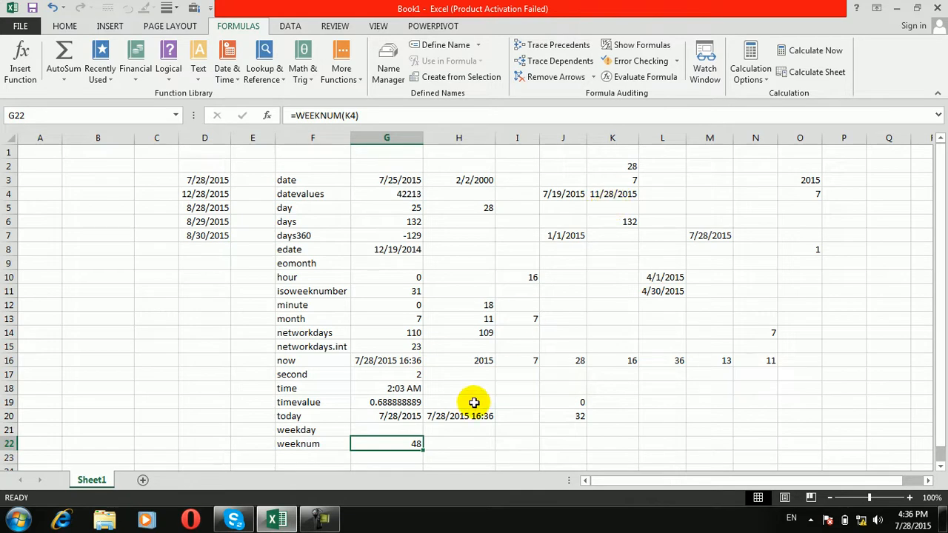
Change the date in K4 to 1/28/2015 to test the week number formula.
left_click(603, 193)
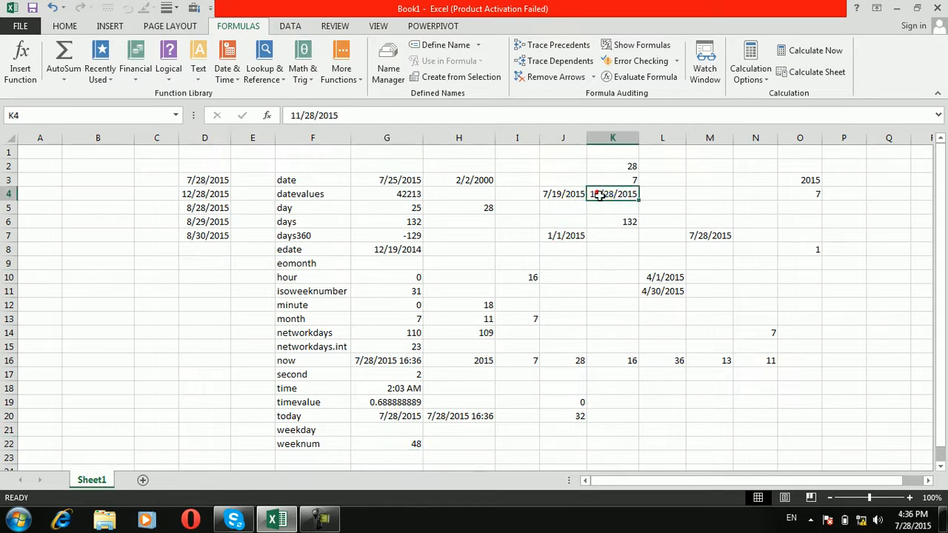
double_click(597, 194)
key("BackSpace")
key("Return")
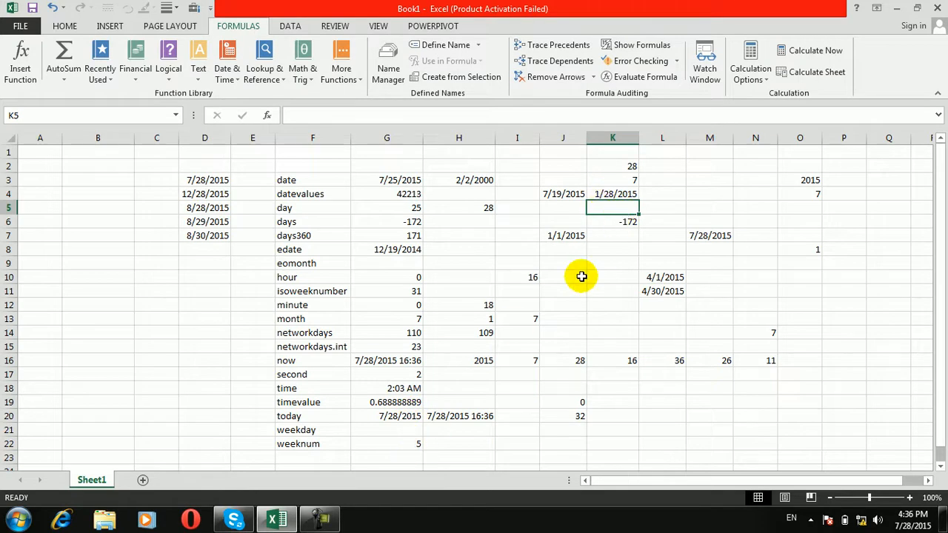
left_click(471, 306)
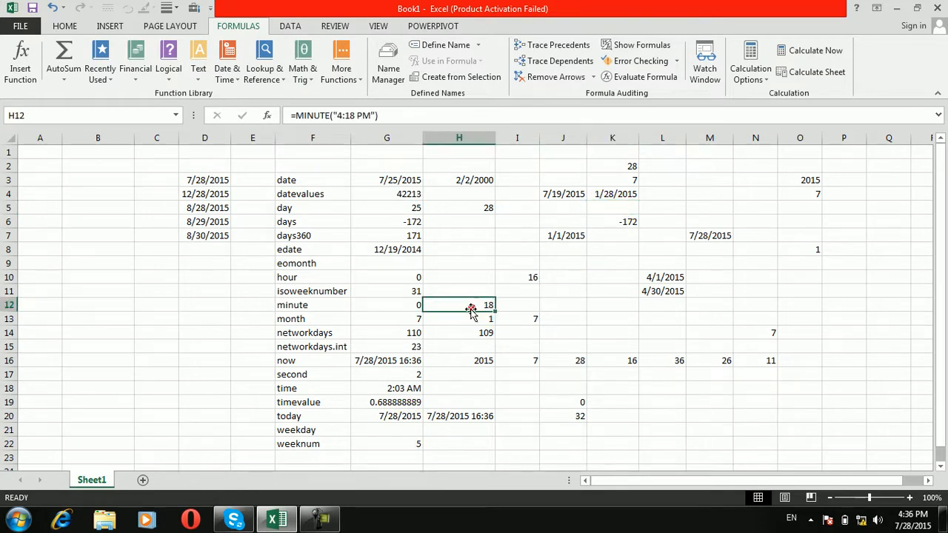
Read the description of the WORKDAY function in the list of date and time functions.
left_click(306, 457)
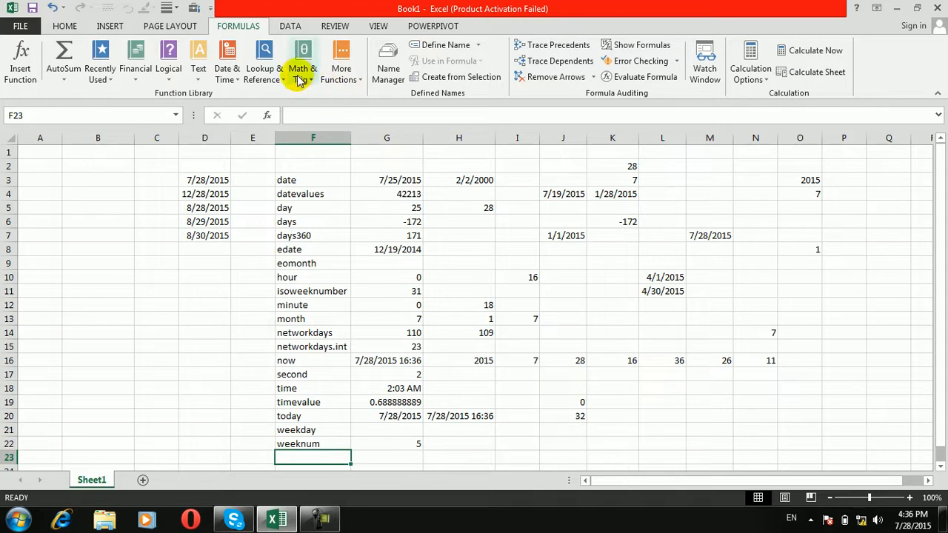
left_click(227, 73)
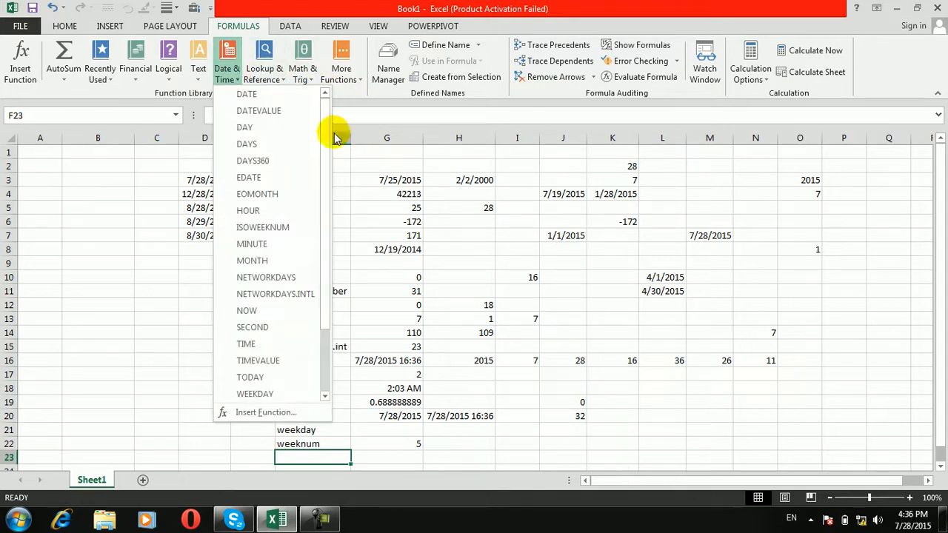
left_click_drag(327, 135, 321, 288)
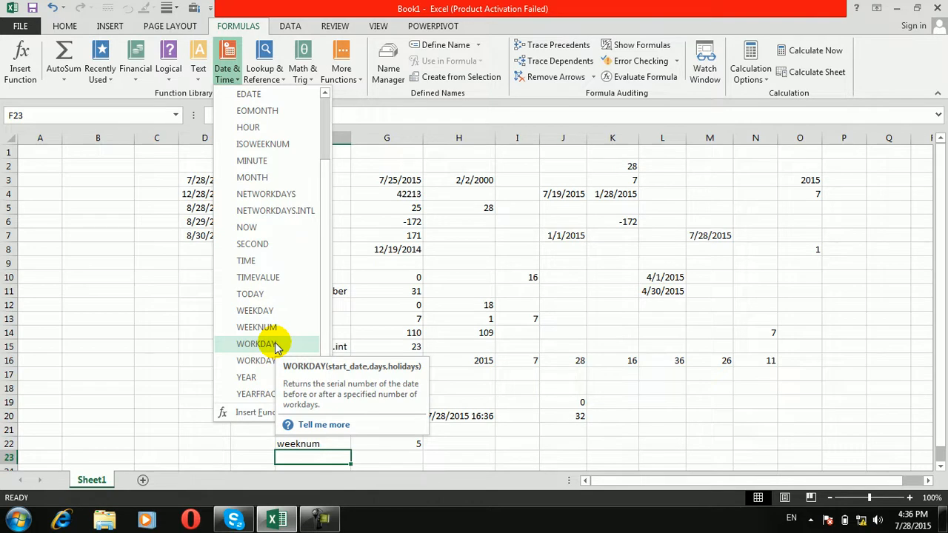
left_click(500, 253)
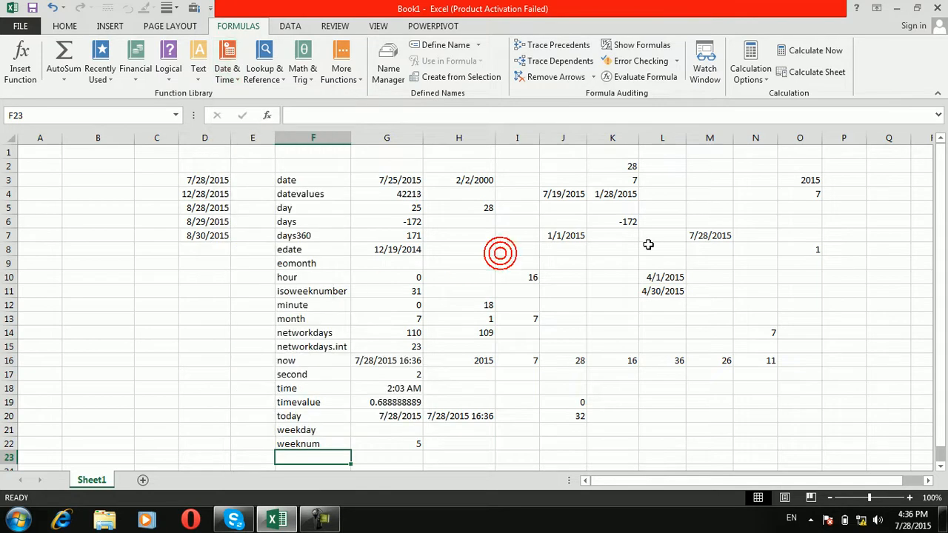
left_click(729, 400)
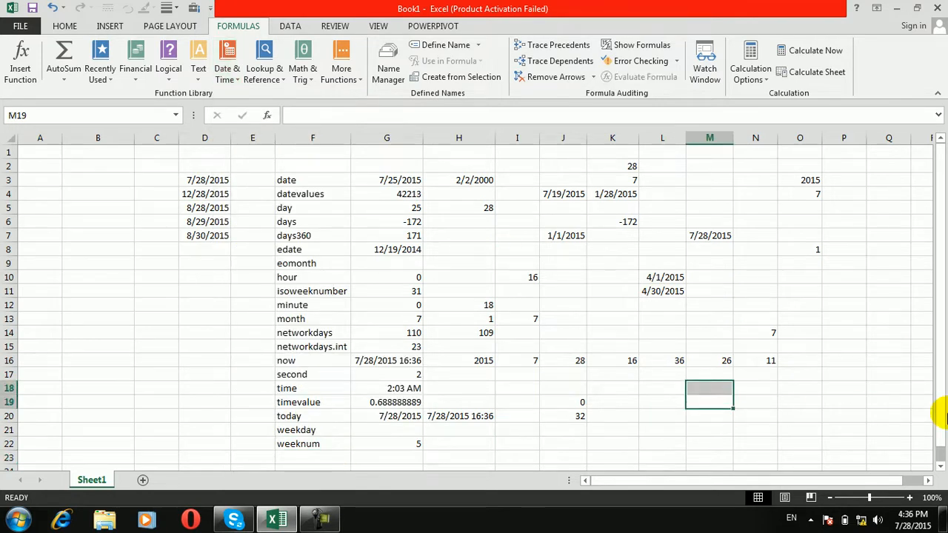
left_click(672, 399)
type("=o")
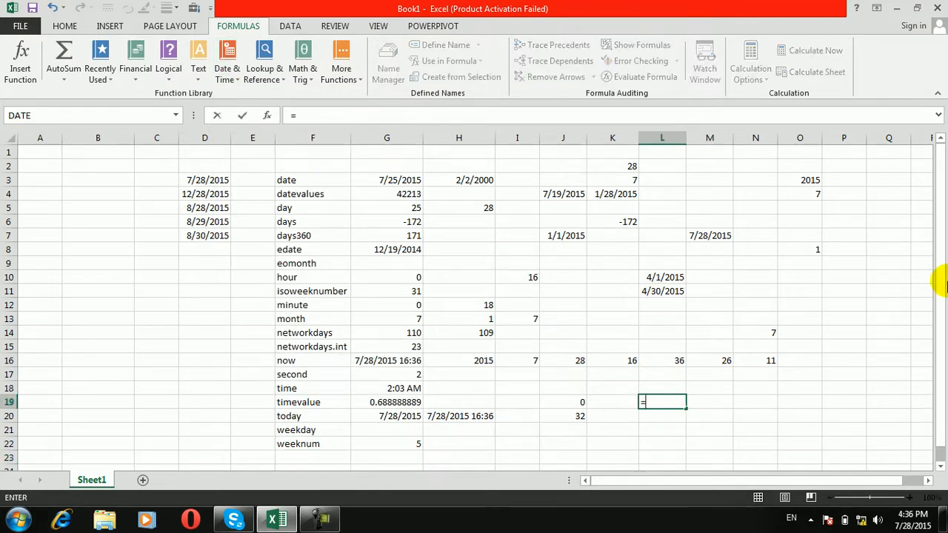
key("BackSpace")
type("w")
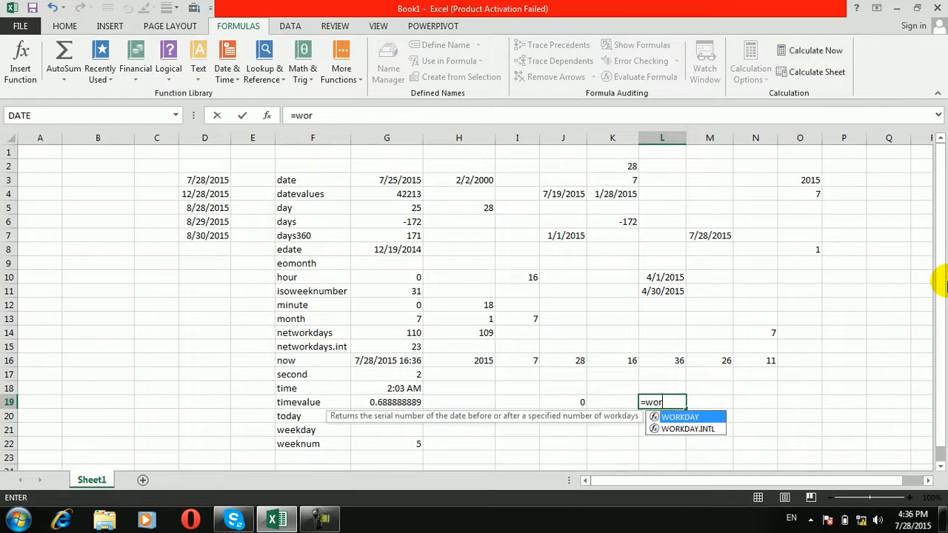
type("or")
key("Tab")
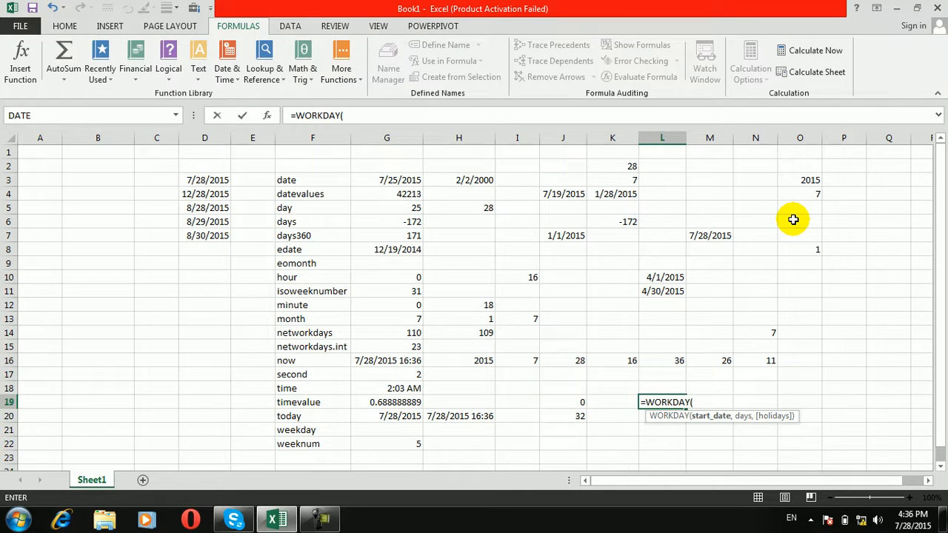
left_click(220, 183)
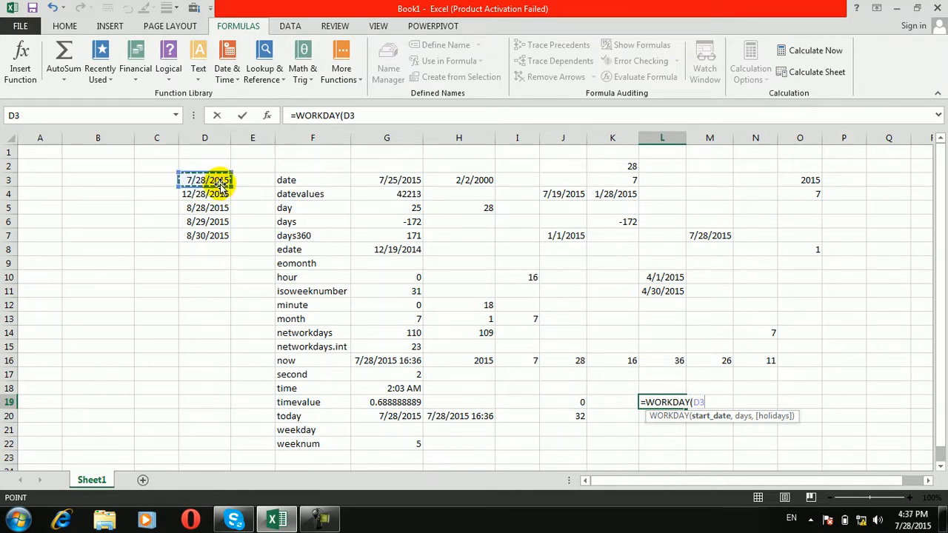
type(",")
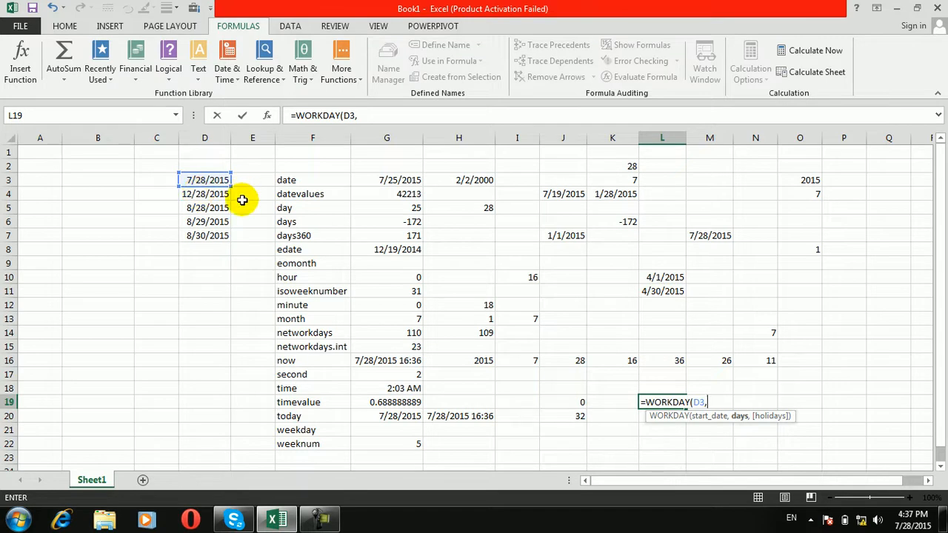
key("BackSpace")
key("BackSpace")
key("BackSpace")
key("BackSpace")
key("BackSpace")
key("BackSpace")
key("BackSpace")
key("BackSpace")
key("BackSpace")
key("BackSpace")
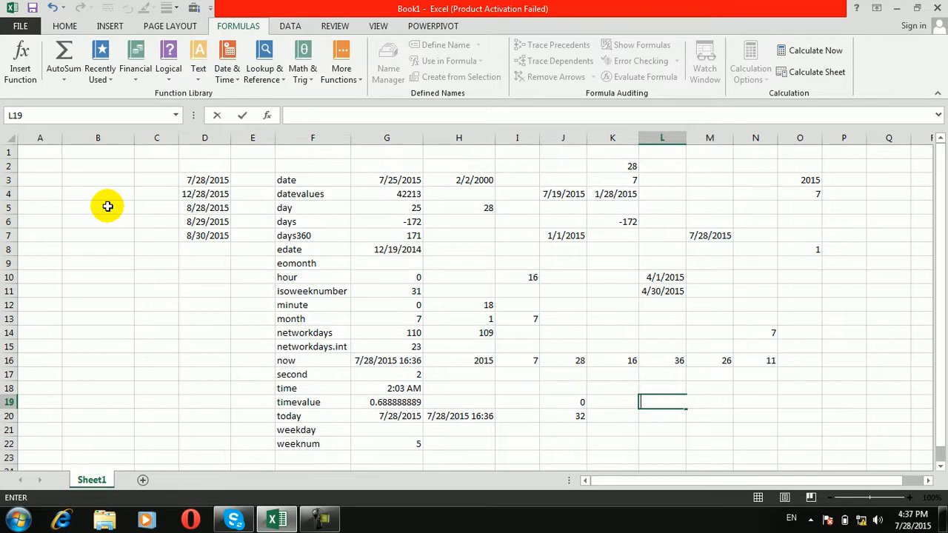
key("Return")
Enter 78 in C4 as the number of days for the workday calculation.
left_click(158, 181)
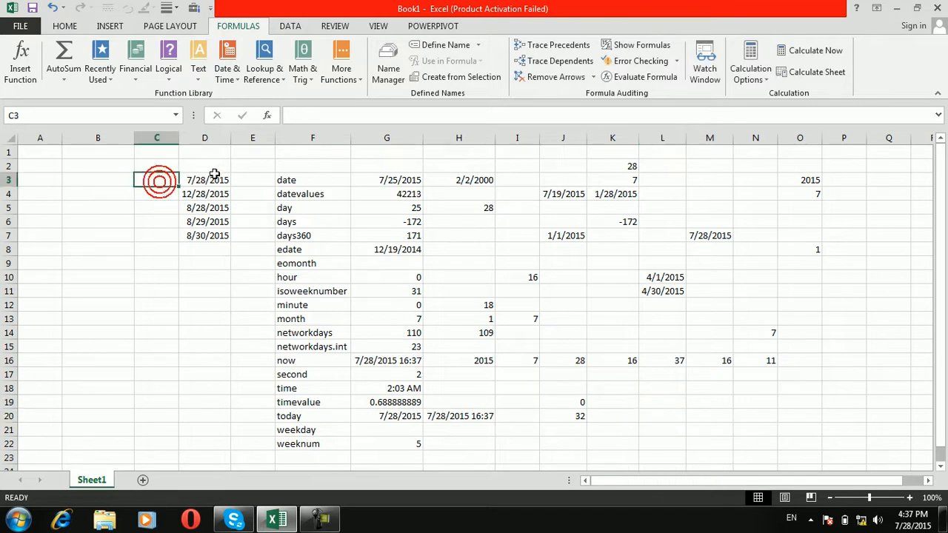
left_click(153, 190)
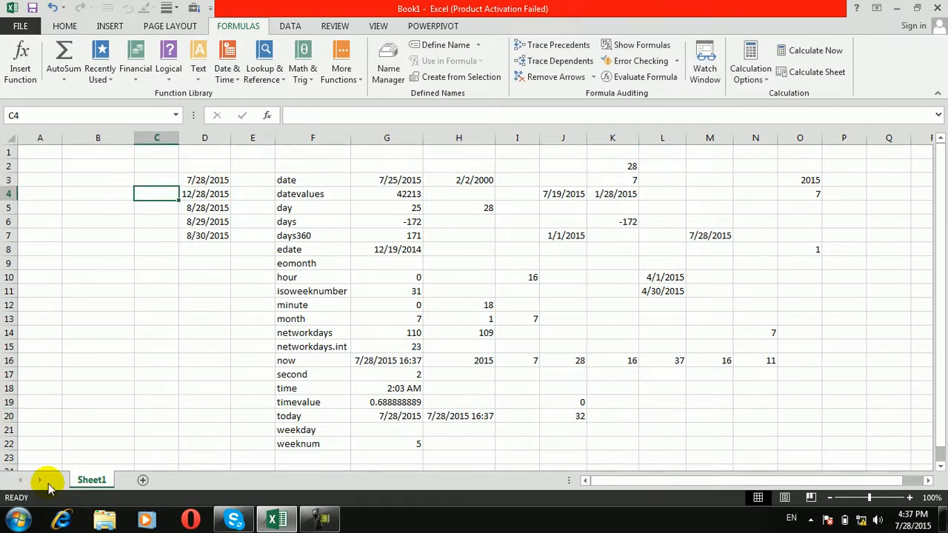
type("78")
key("Return")
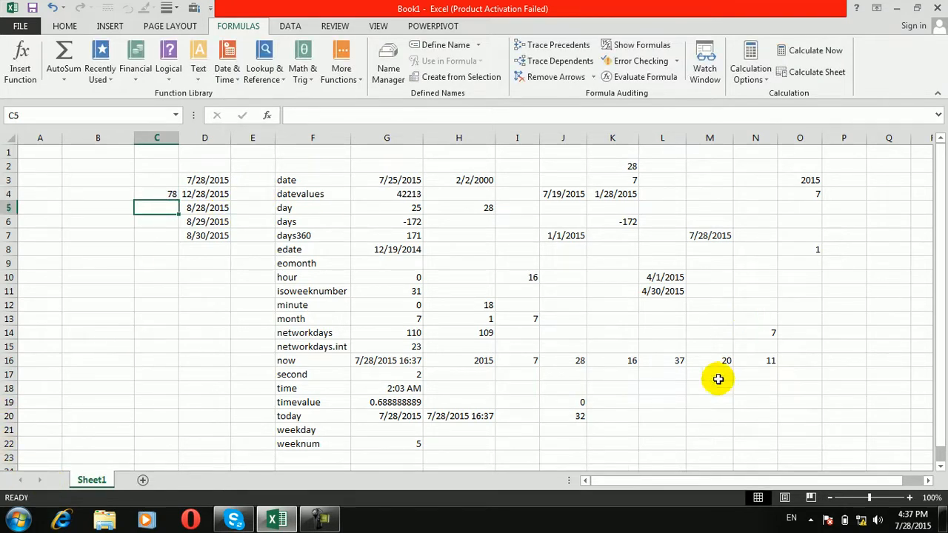
left_click(688, 390)
type("=")
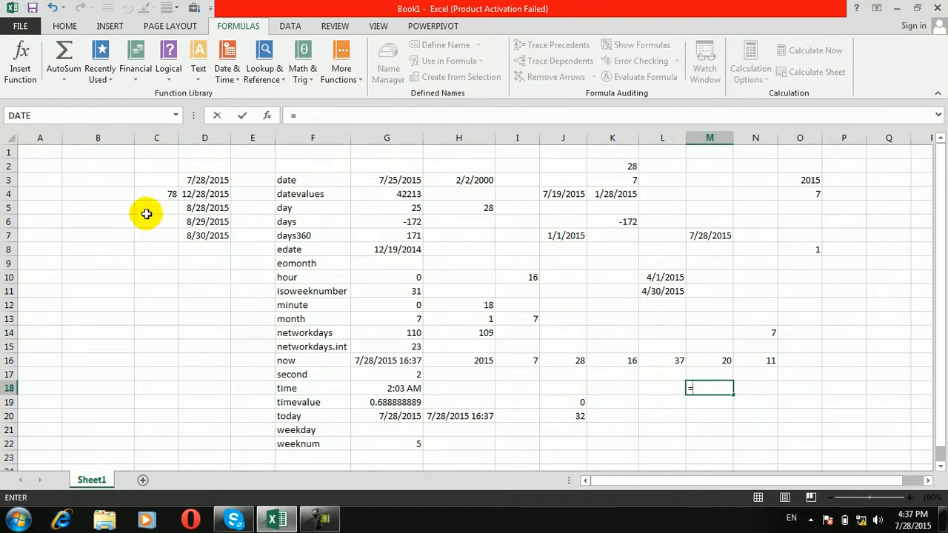
left_click(203, 183)
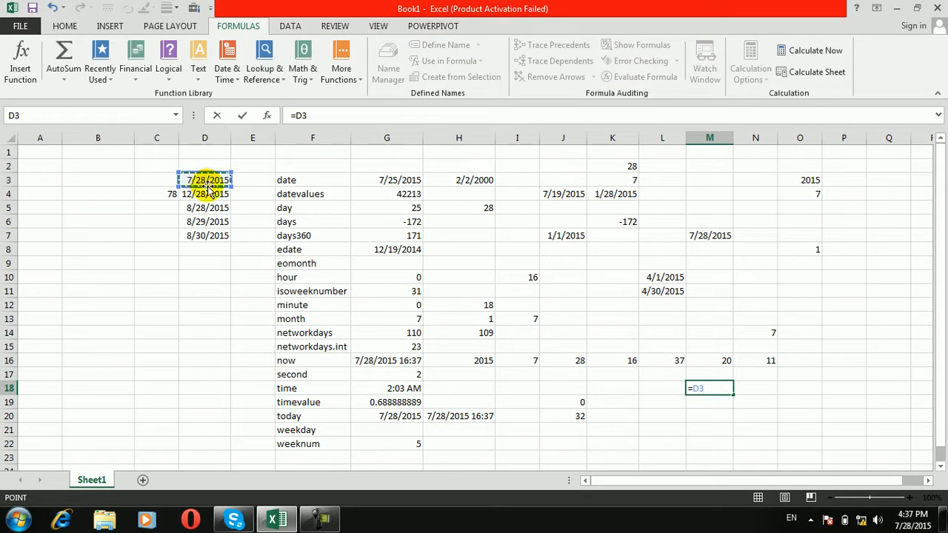
key("Return")
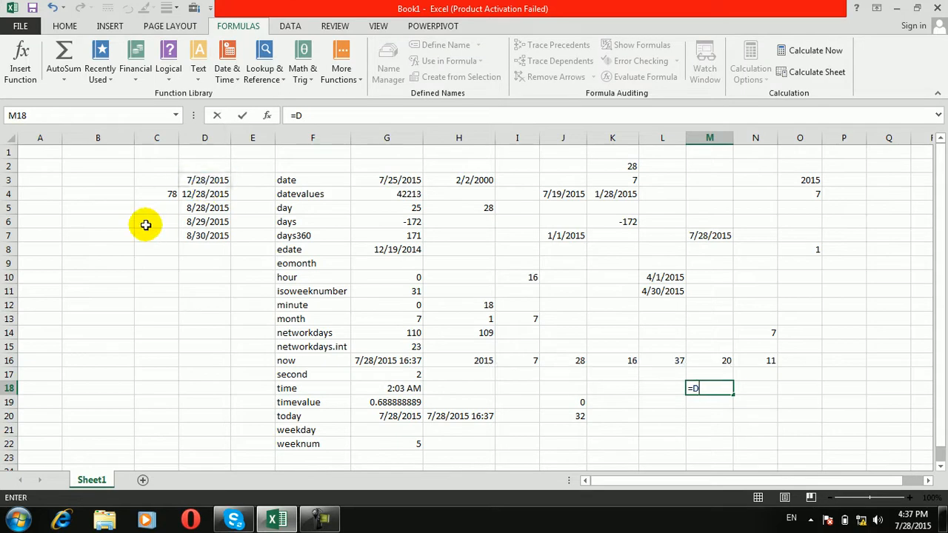
left_click(169, 191)
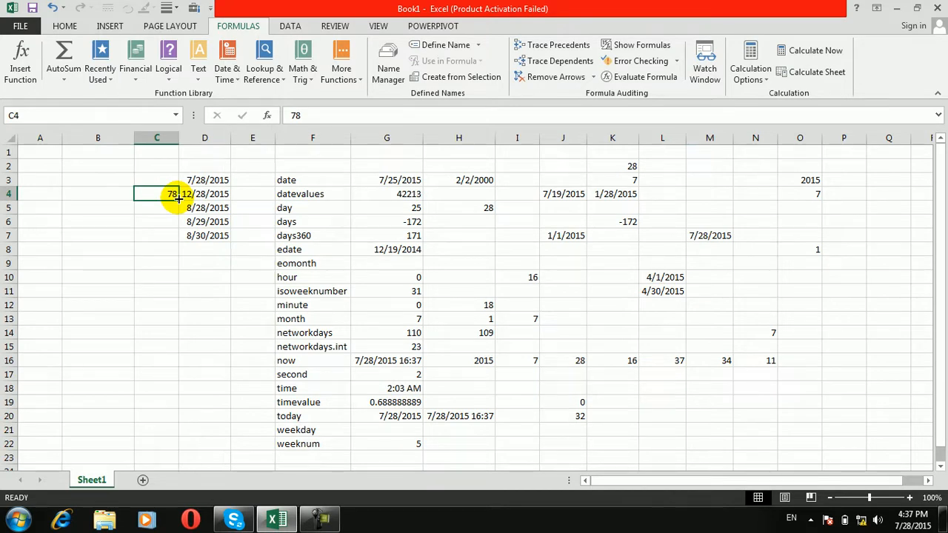
left_click(755, 289)
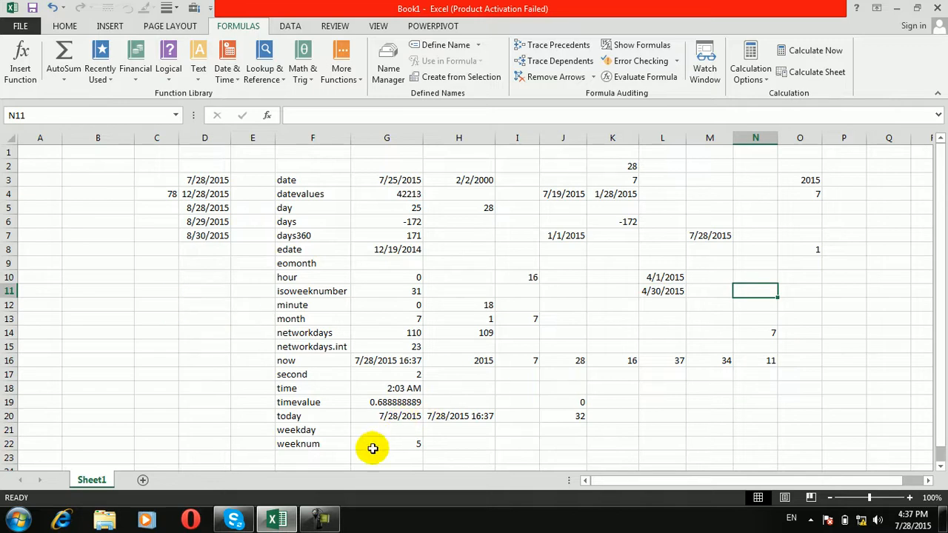
Enter the label workday in F23 below the weeknum label.
left_click(319, 455)
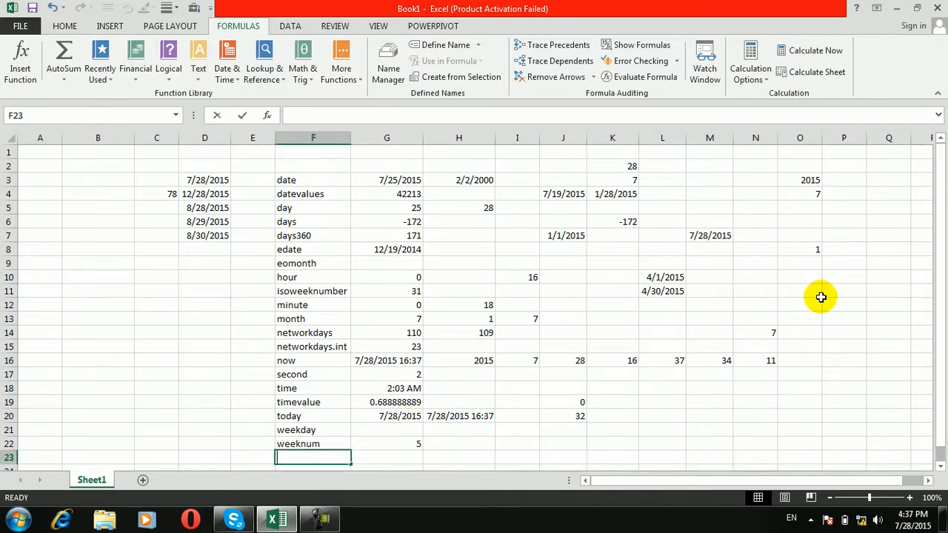
type("we")
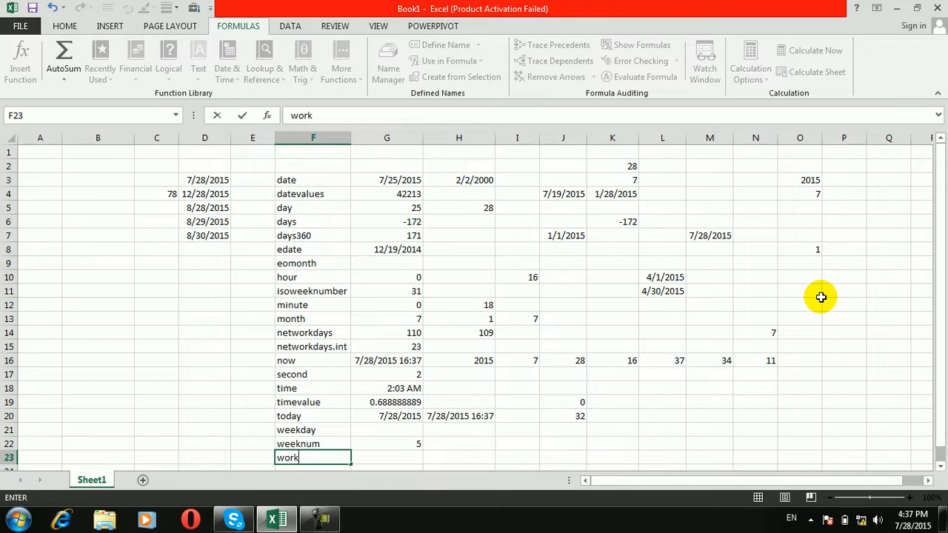
key("Tab")
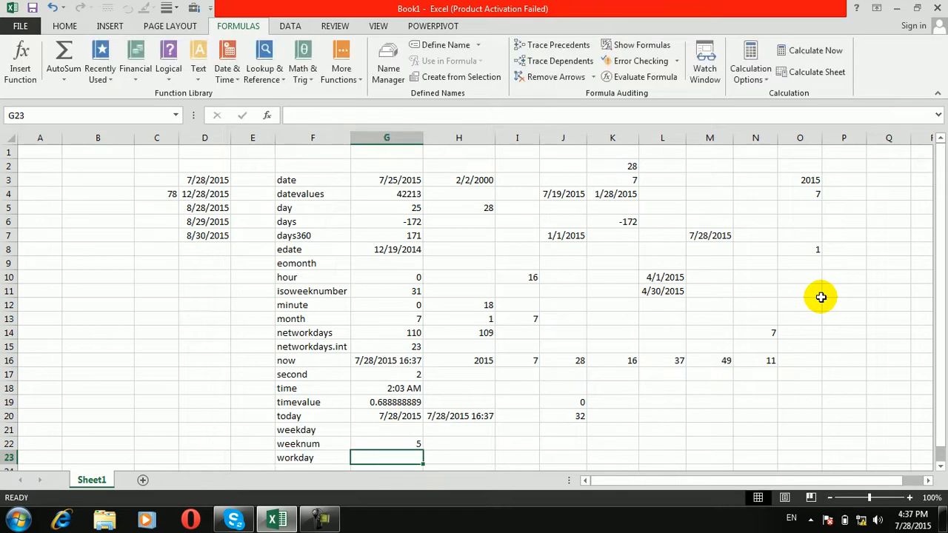
Enter a WORKDAY formula in G23 using D3 as start date, C4 as days and D5:D7 as holidays.
type("==")
key("BackSpace")
type("wor")
key("Tab")
left_click(205, 181)
type(",")
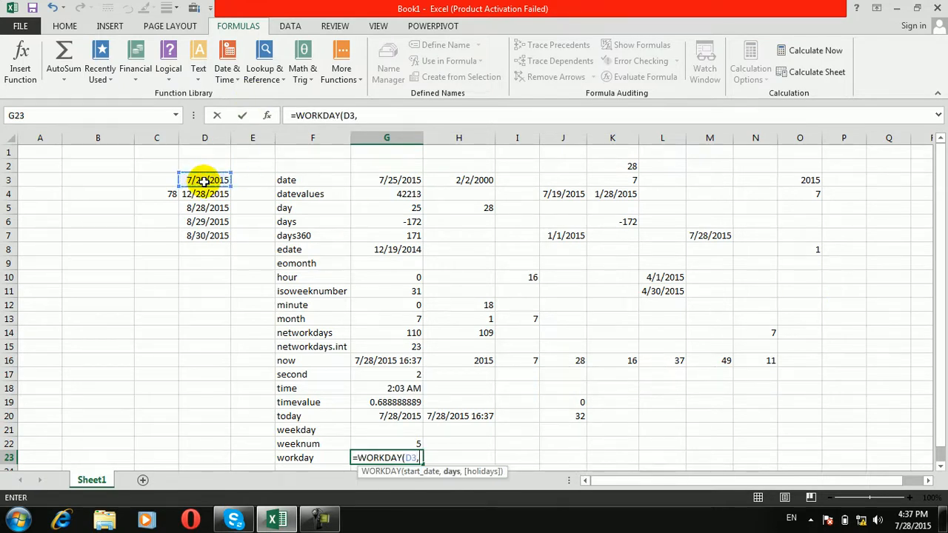
left_click(161, 195)
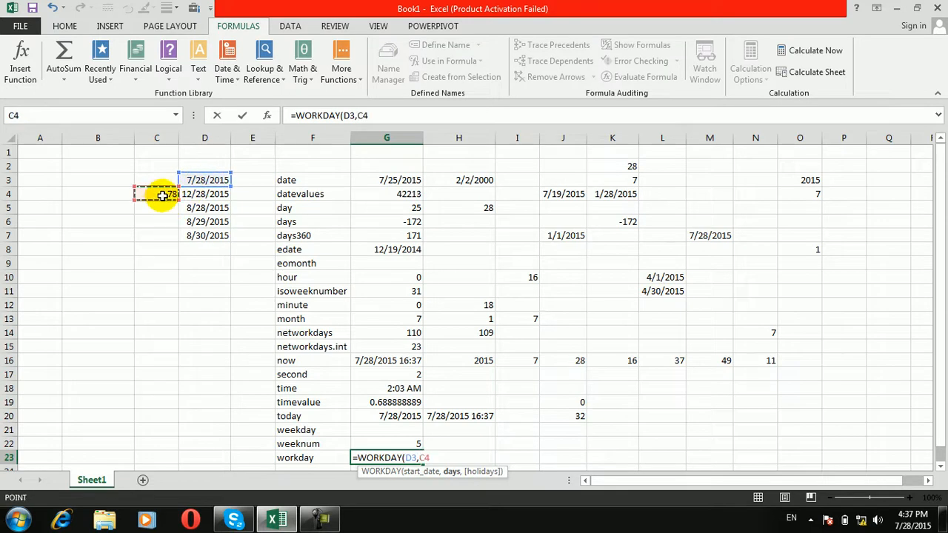
type(",")
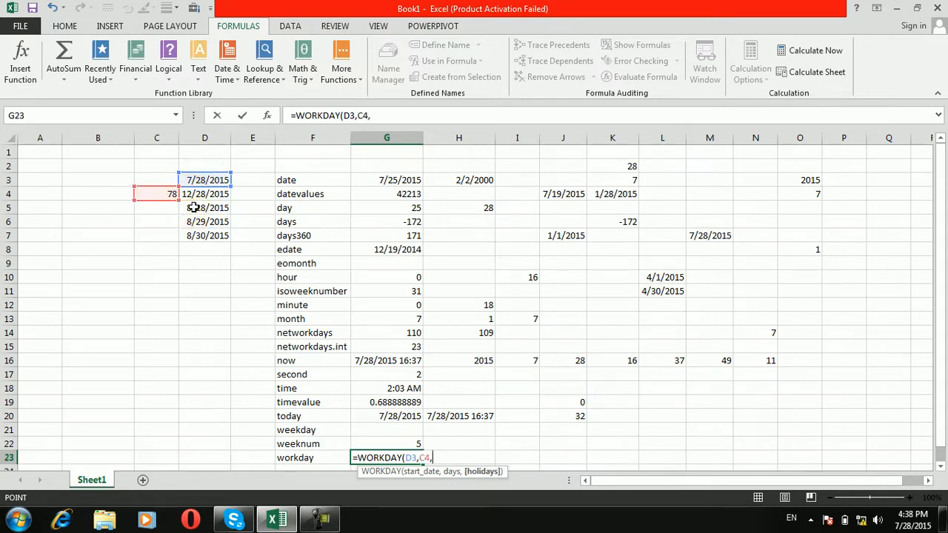
left_click_drag(194, 208, 194, 236)
key("Return")
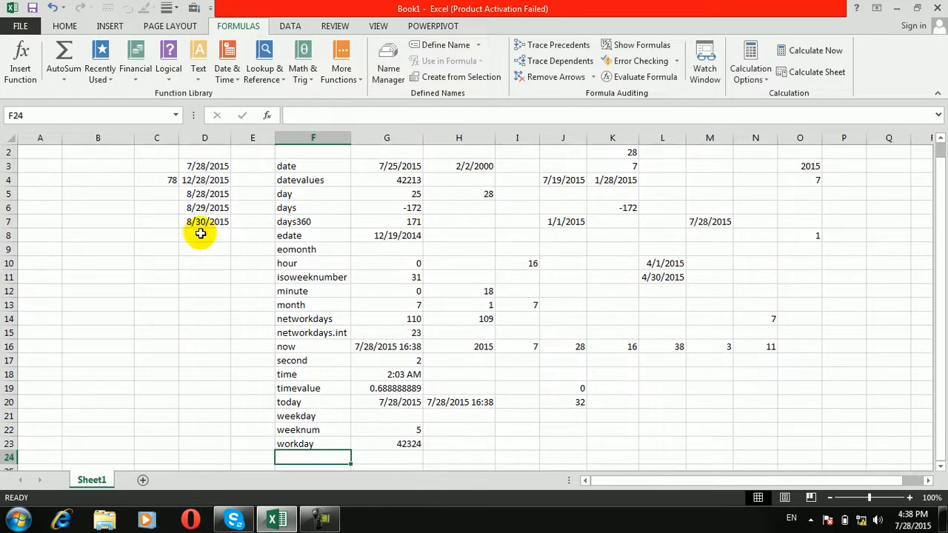
Format the WORKDAY result in G23 as a short date.
left_click(393, 442)
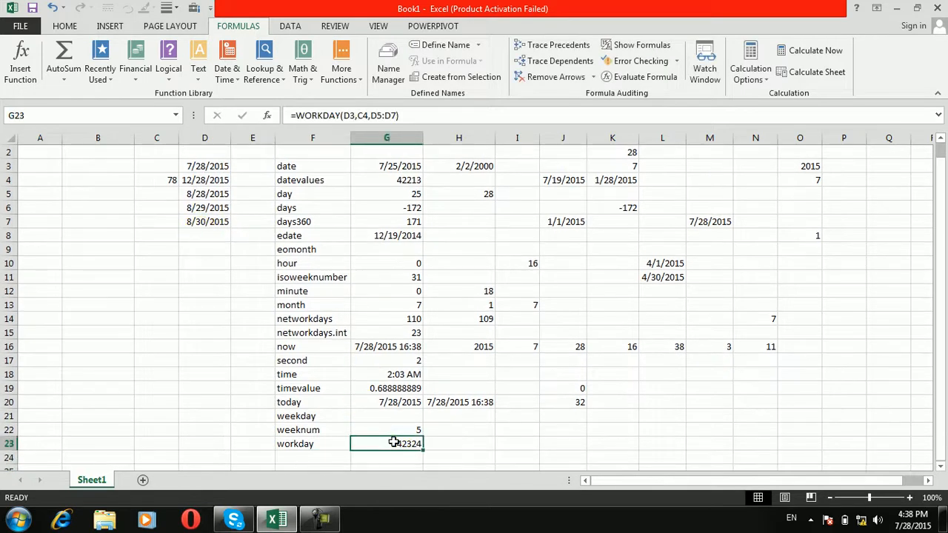
left_click(66, 26)
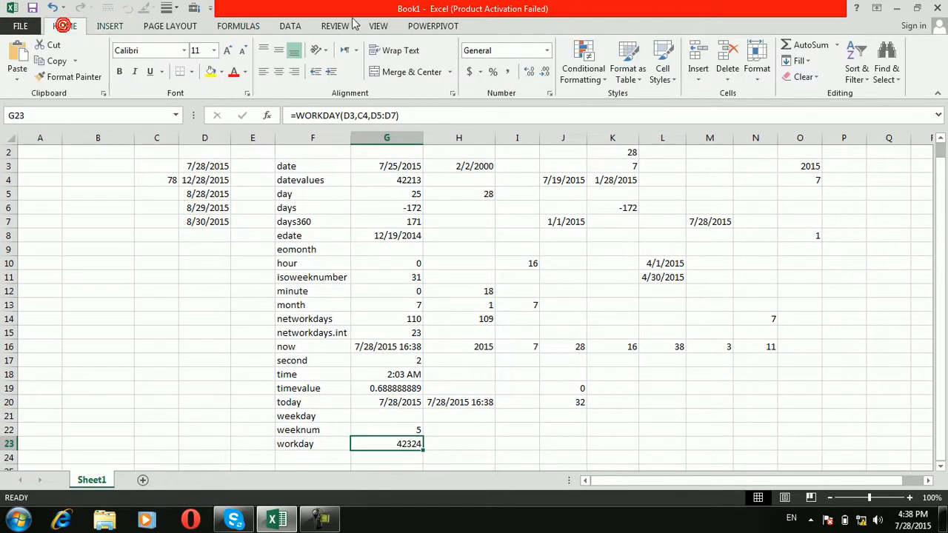
left_click(546, 50)
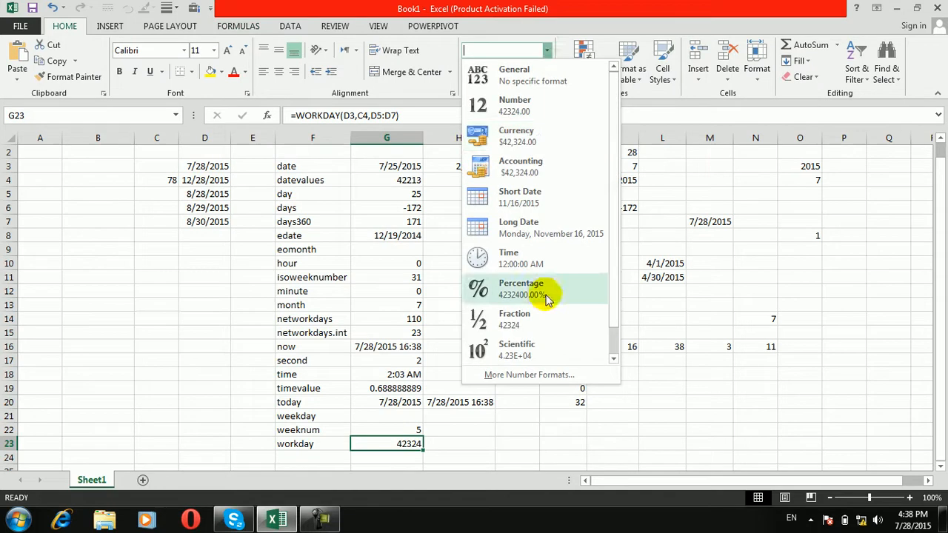
left_click(528, 208)
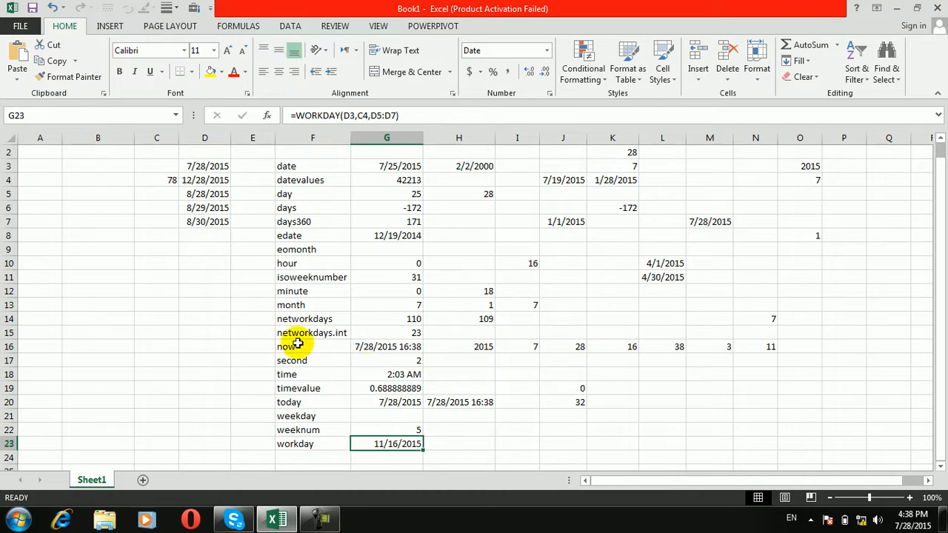
left_click(219, 221)
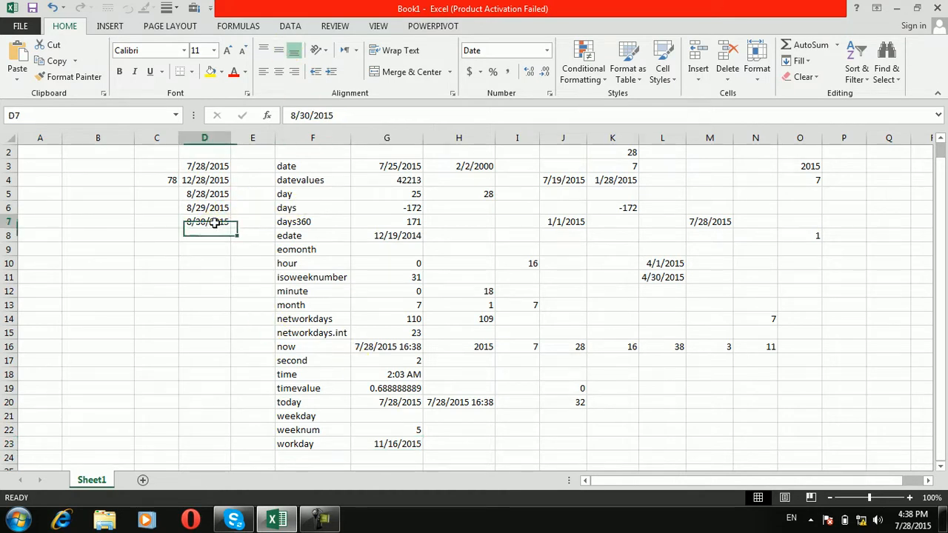
left_click(214, 231)
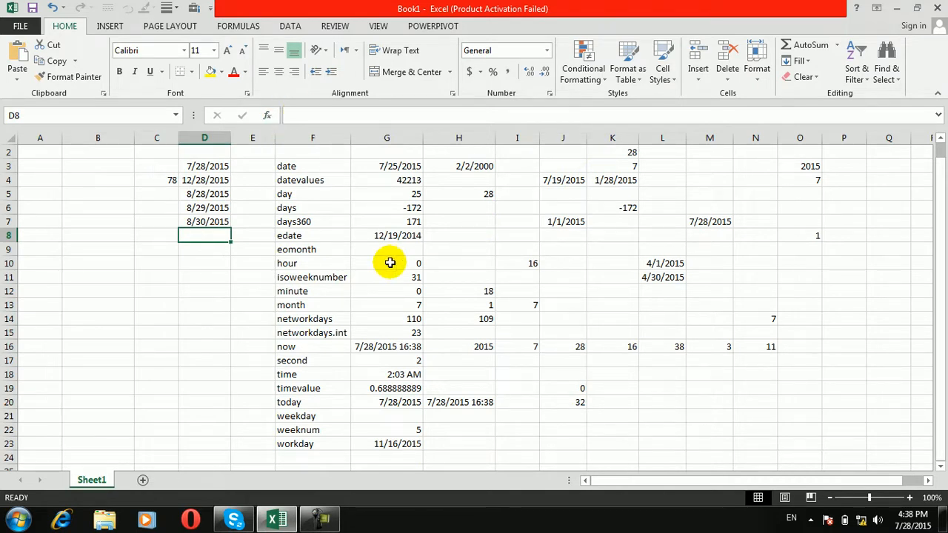
left_click(327, 333)
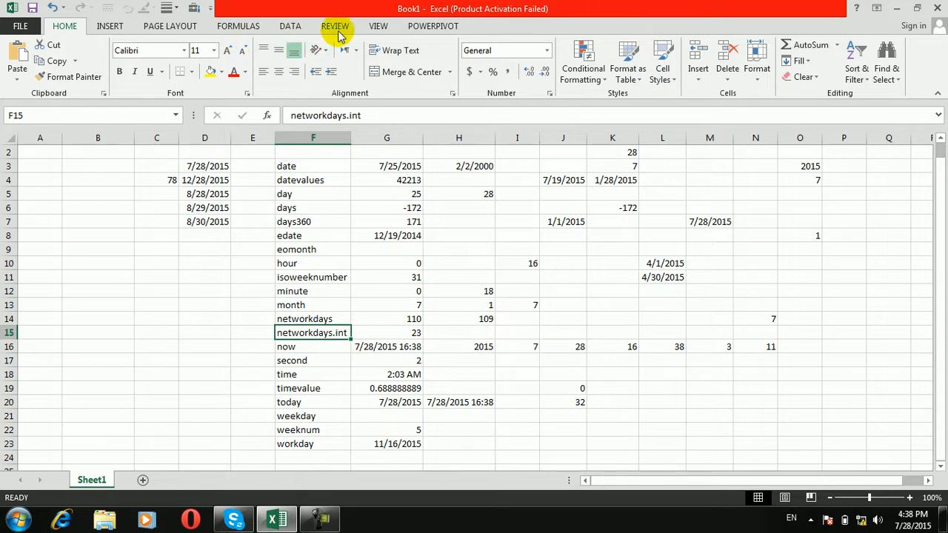
Check the remaining date and time functions and enter a YEAR formula in K19 that references G4.
left_click(240, 26)
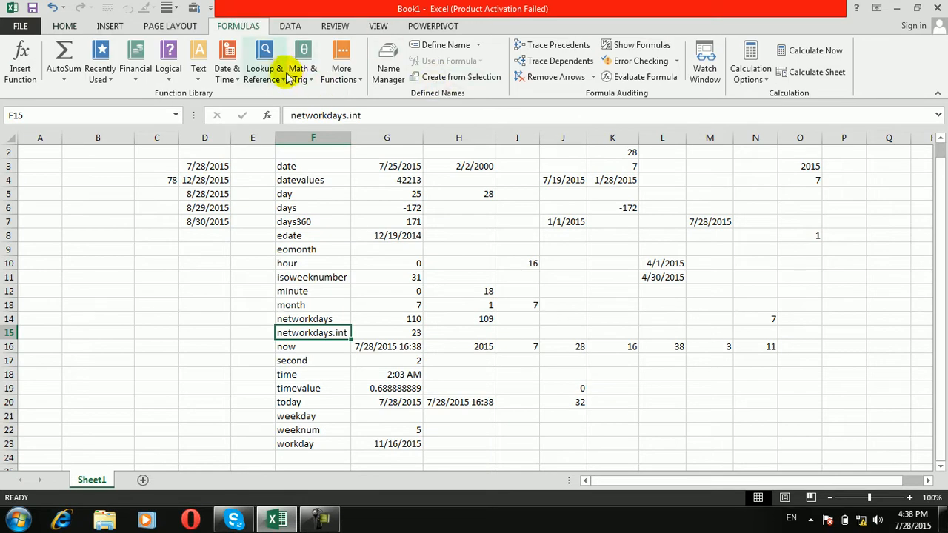
left_click(222, 74)
left_click_drag(326, 141, 328, 274)
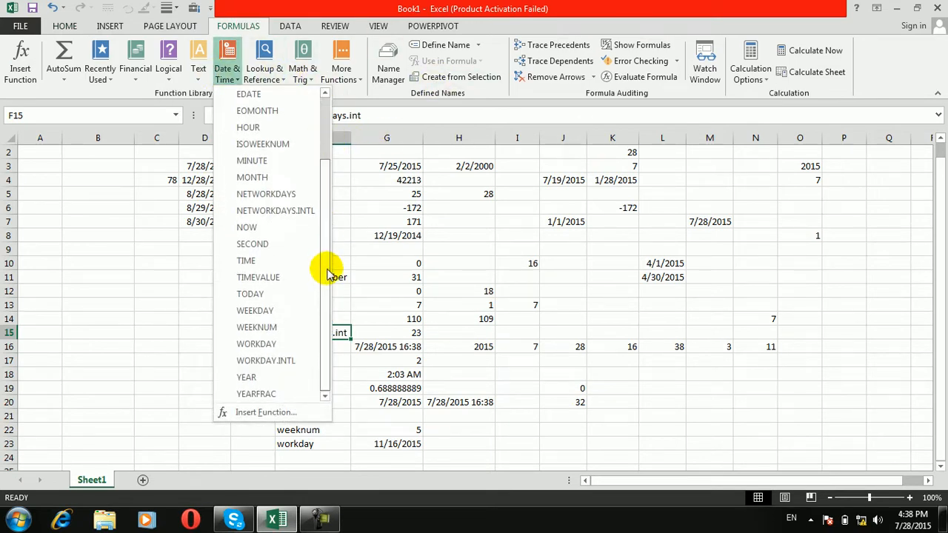
left_click(634, 387)
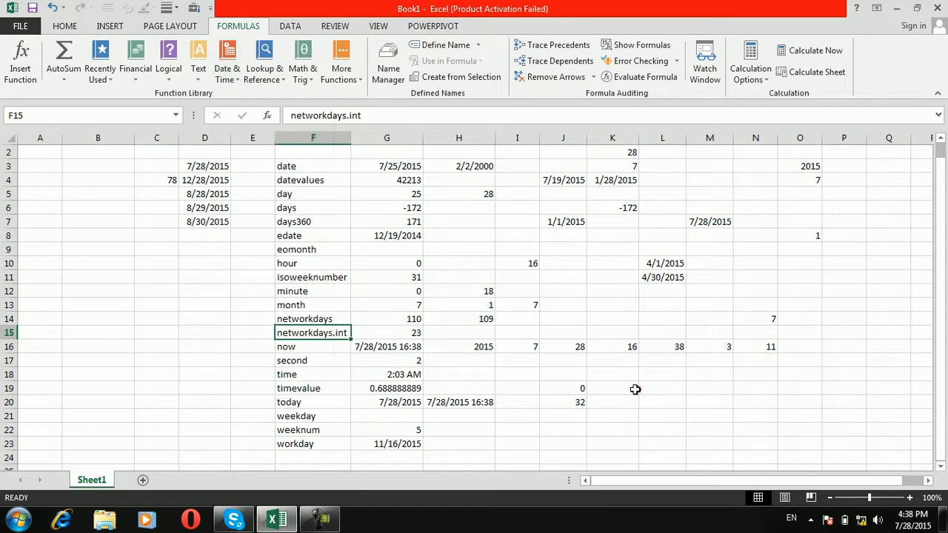
left_click(635, 387)
type("=yea")
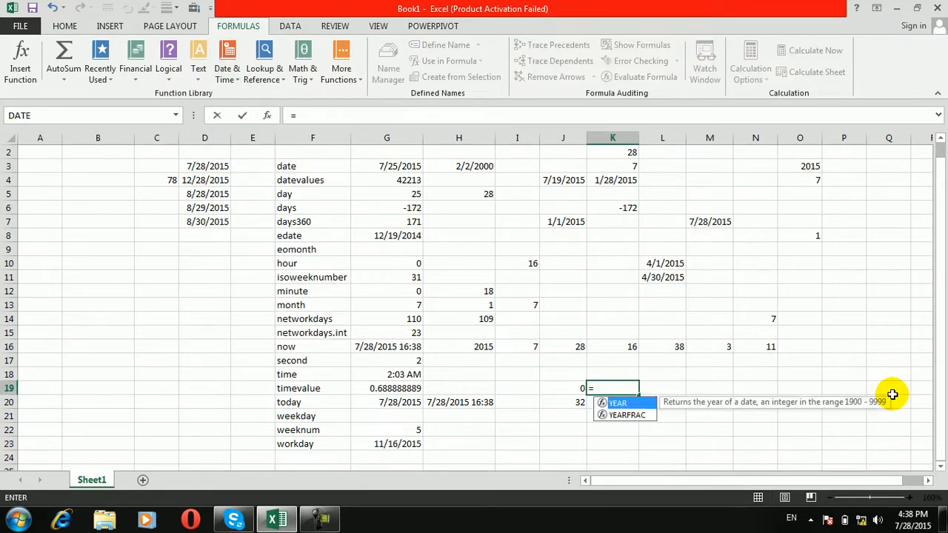
key("Tab")
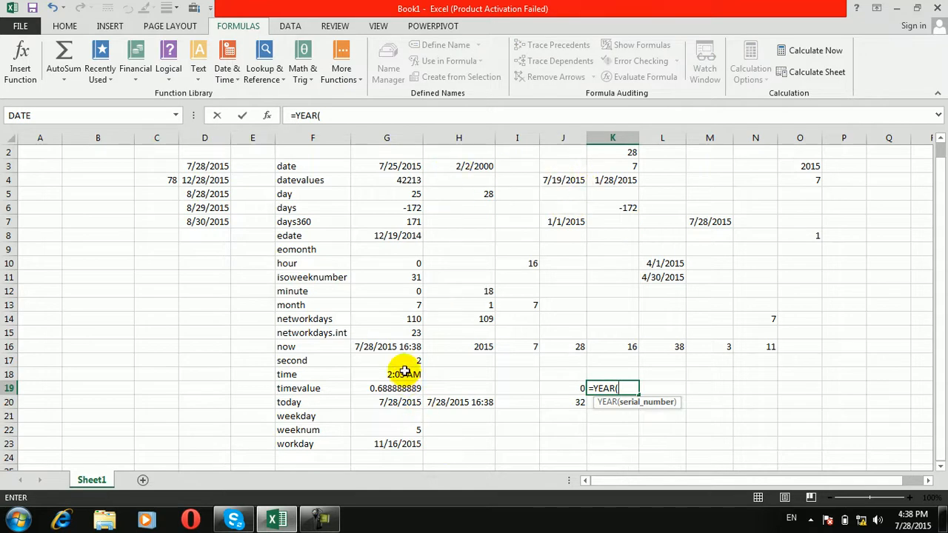
left_click(402, 182)
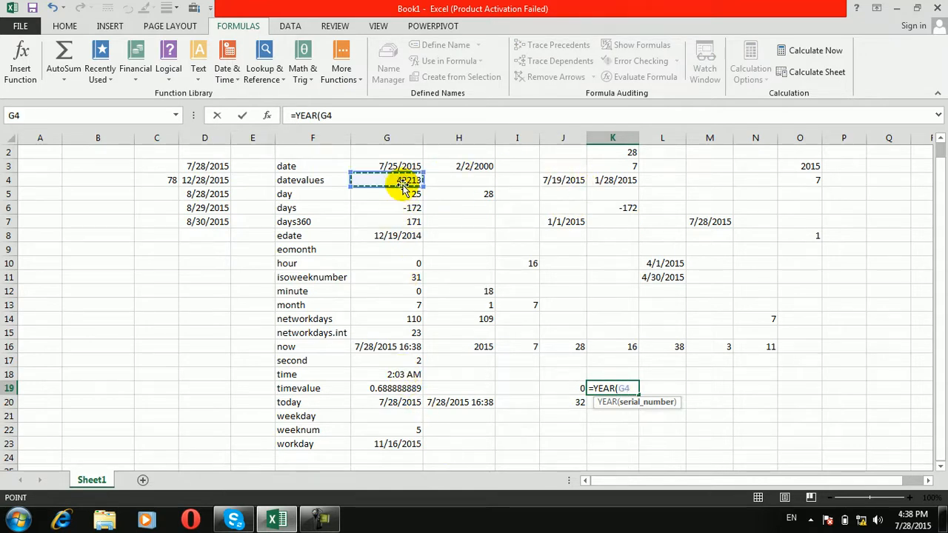
key("Return")
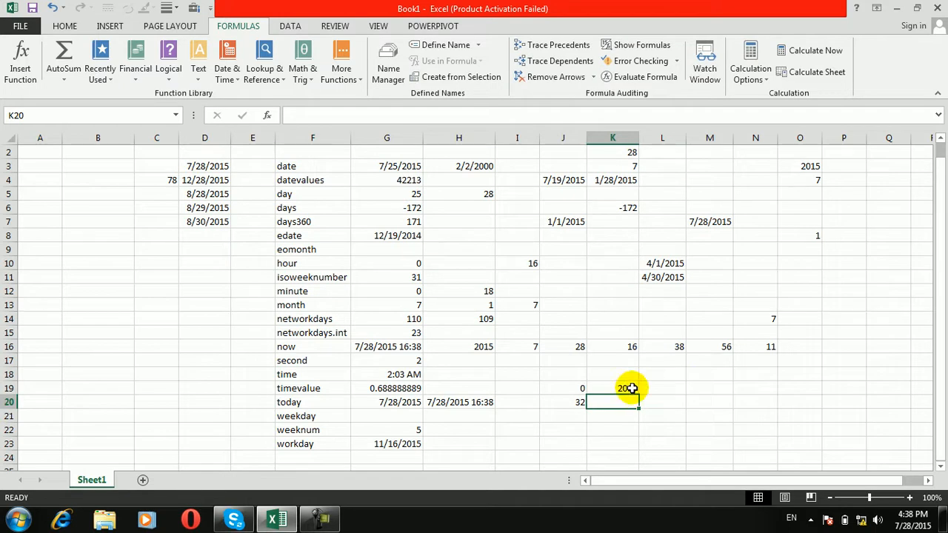
left_click(663, 388)
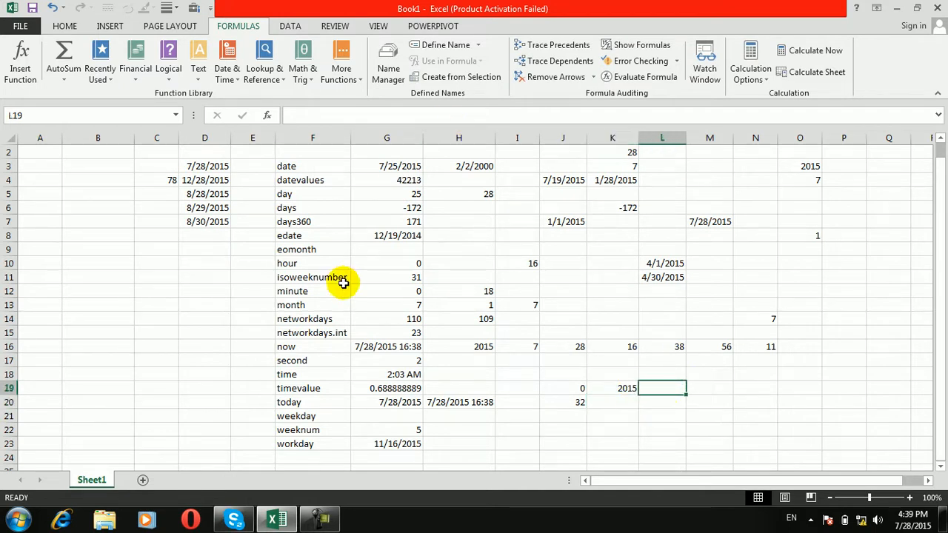
Enter the labels workdays.intl, year and yearfrac in F24, F25 and F26.
left_click(304, 457)
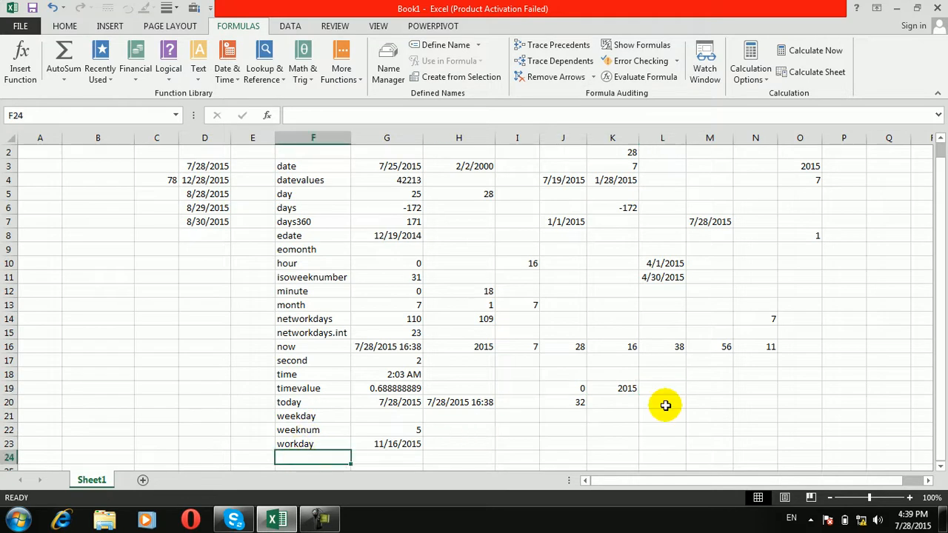
type("workdays.int")
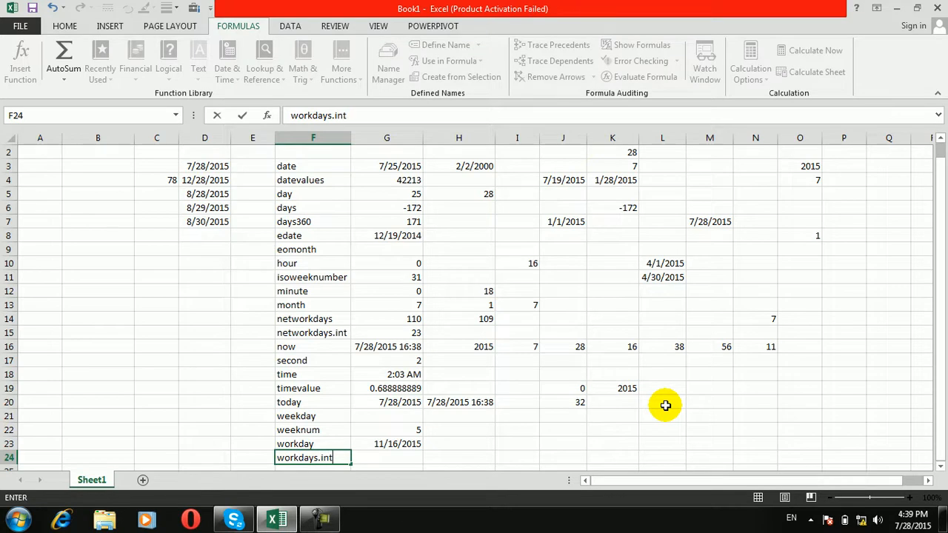
type("l")
key("Tab")
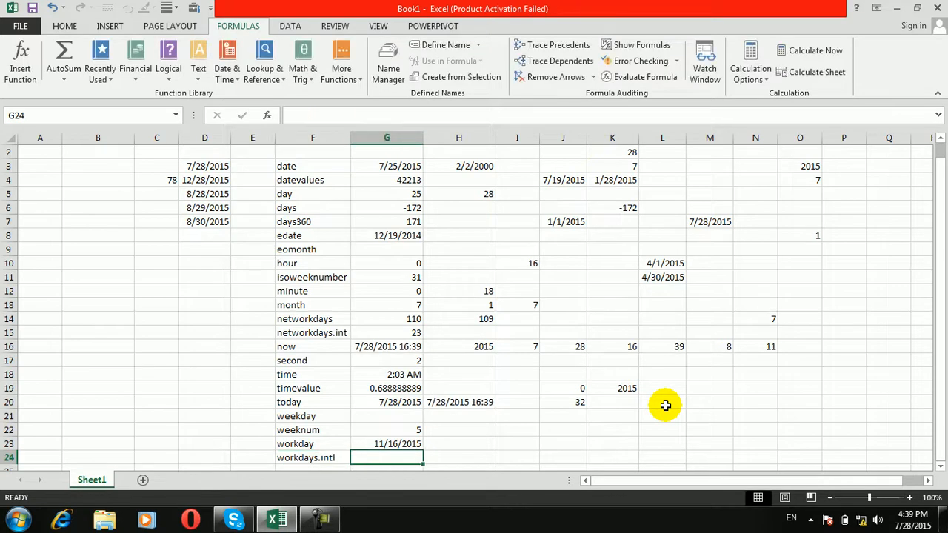
key("Return")
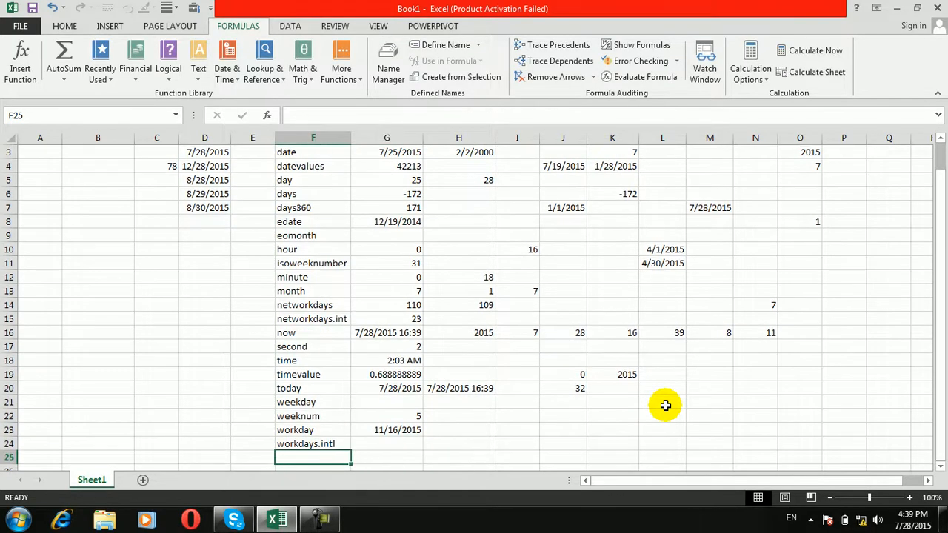
type("year")
key("Tab")
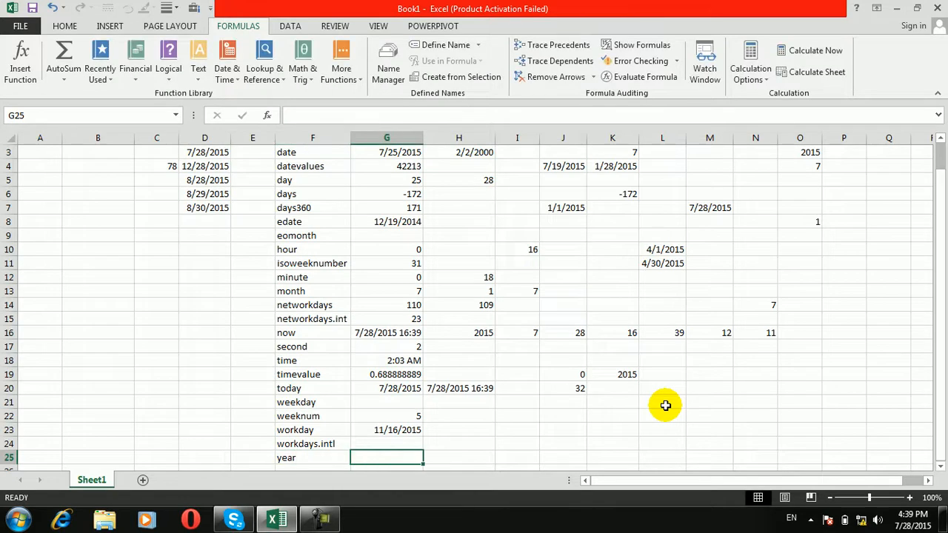
key("Return")
type("yearfra")
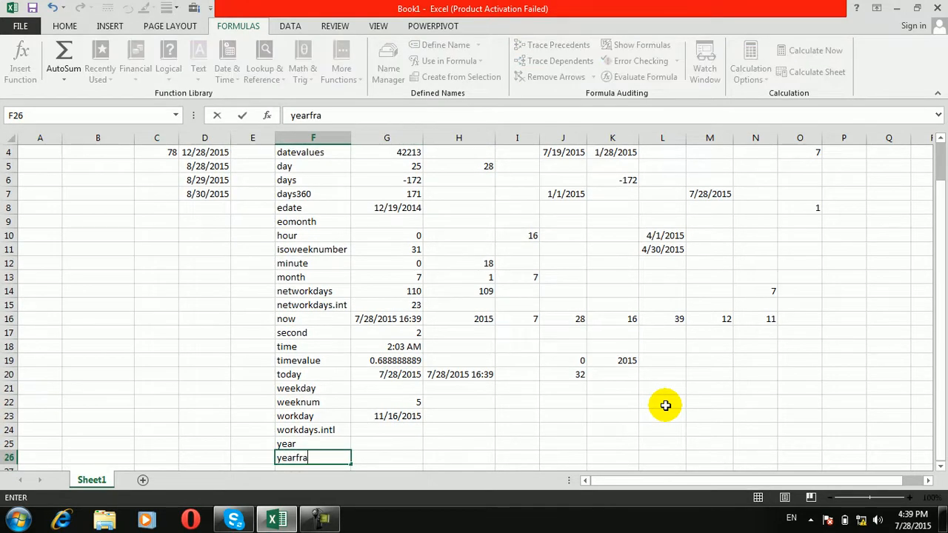
type("c")
key("Tab")
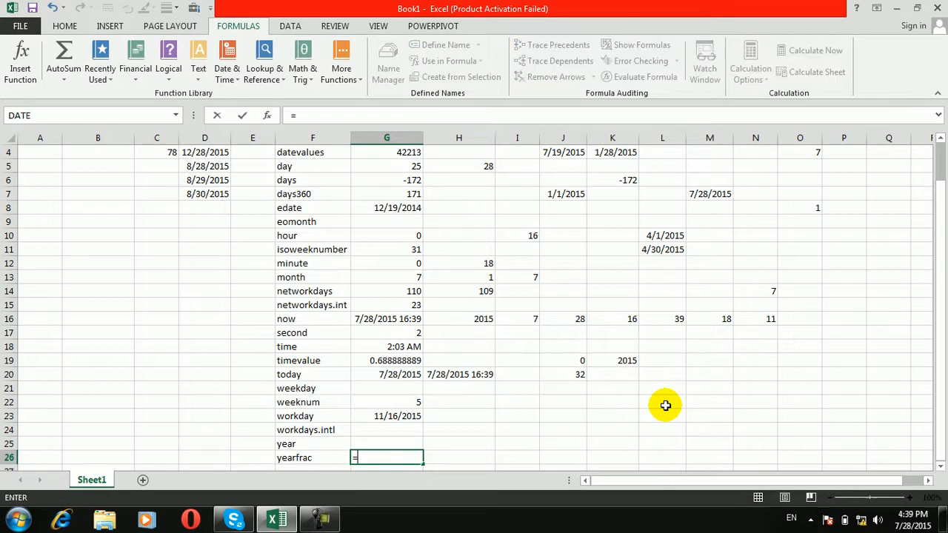
type("=year")
key("Tab")
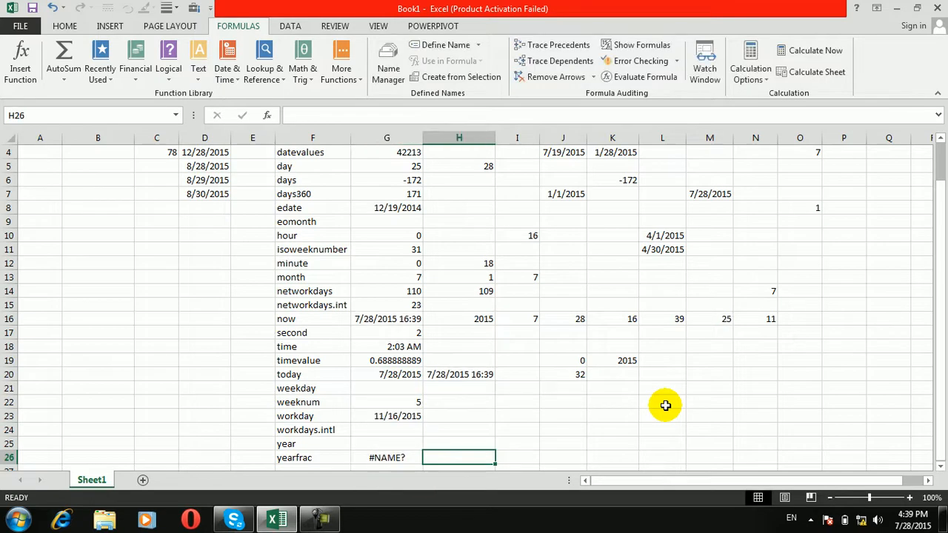
key("shift+Tab")
key("F2")
key("BackSpace")
key("BackSpace")
key("BackSpace")
key("BackSpace")
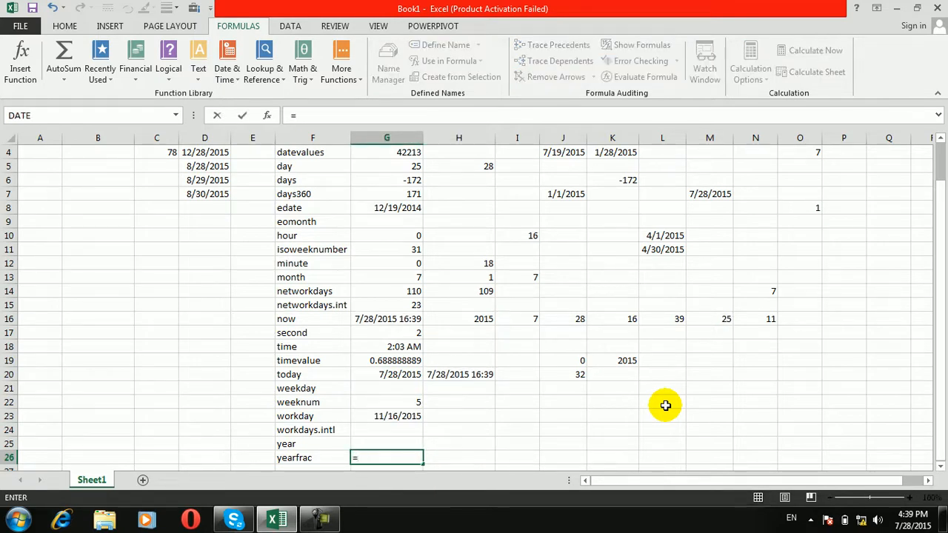
Enter a YEARFRAC formula in G26 with D3 as the start date and D4 as the end date.
type("yearf")
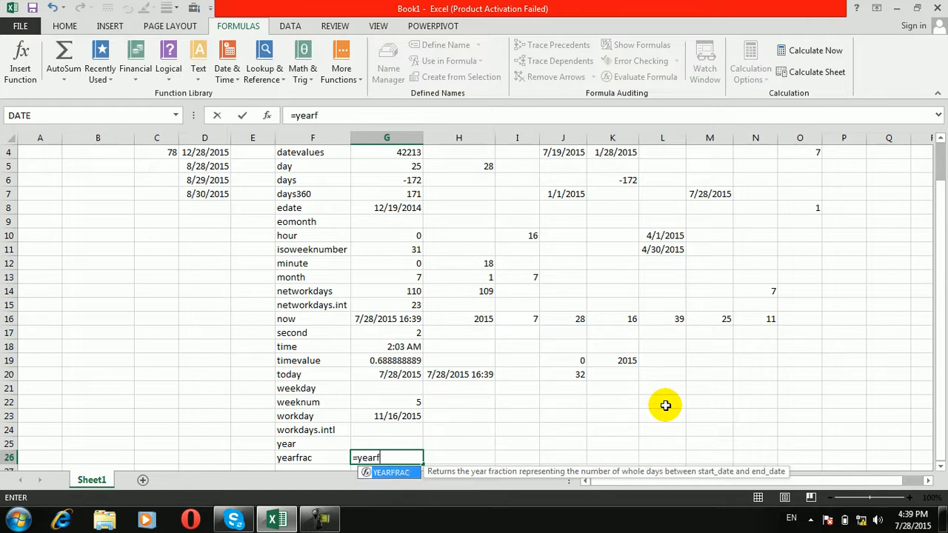
key("Tab")
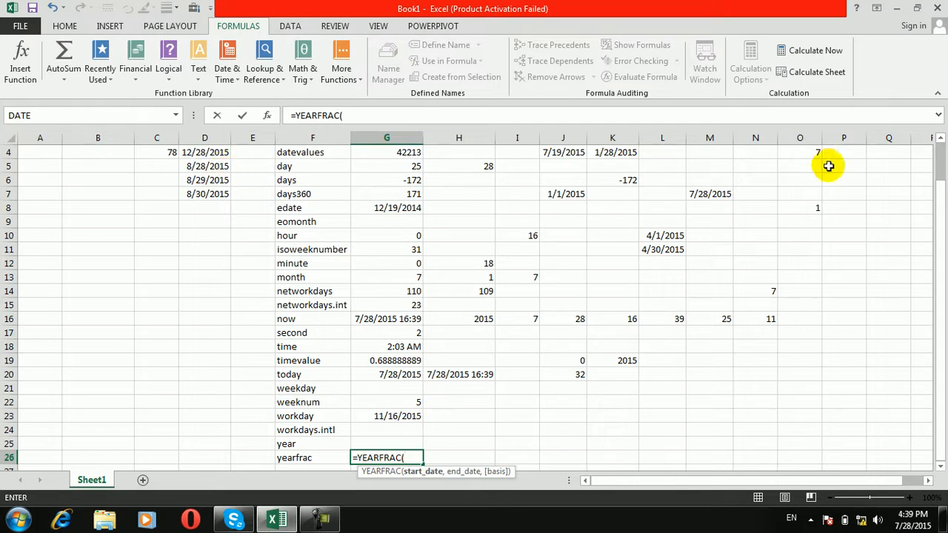
left_click(940, 142)
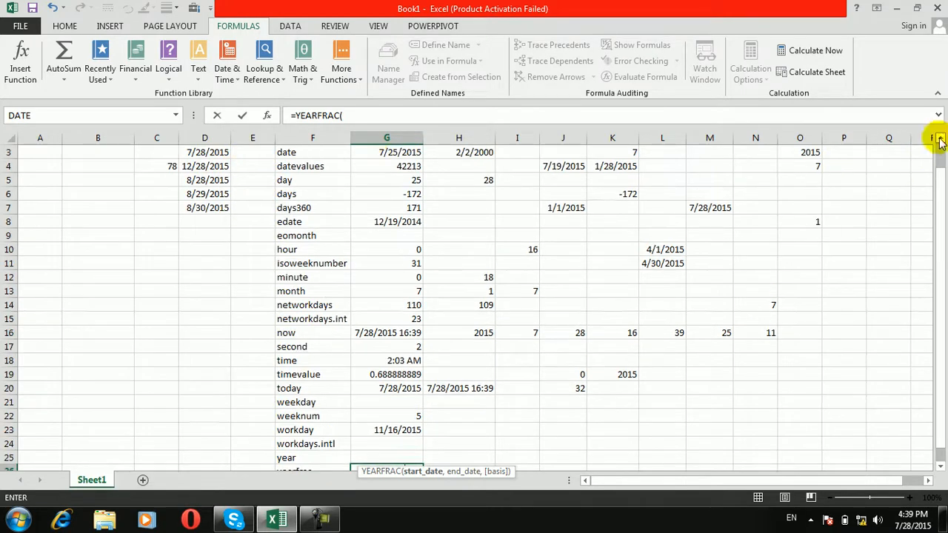
left_click(223, 152)
type(",")
left_click(206, 164)
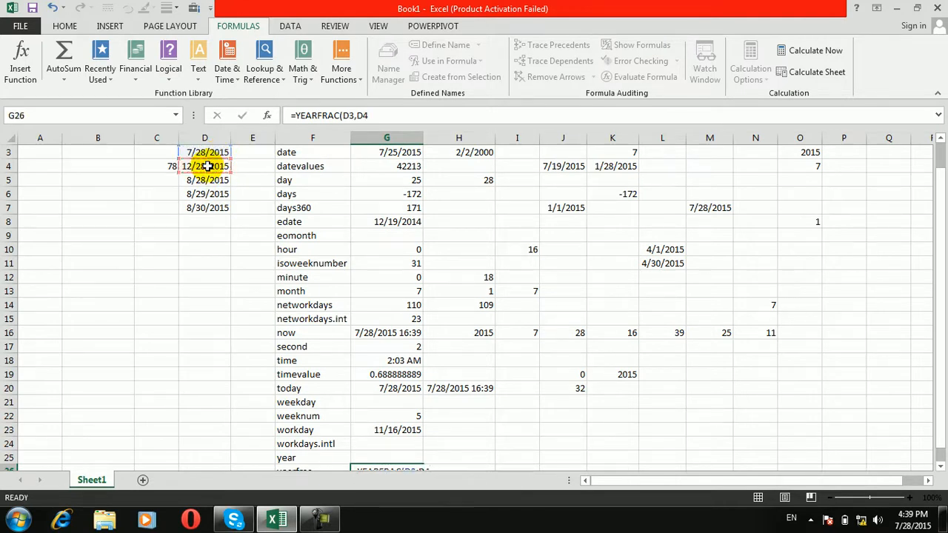
key("Return")
left_click(398, 443)
left_click(399, 443)
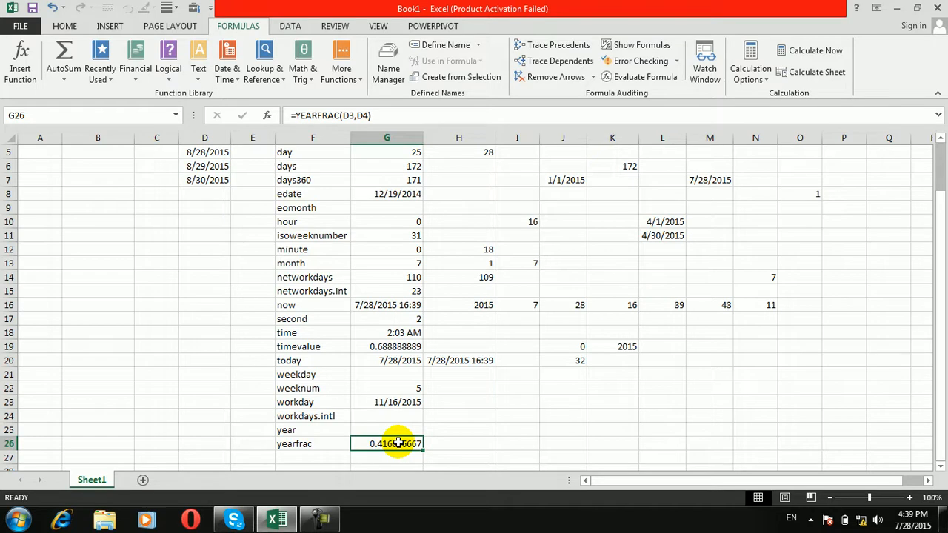
Look through the list of date and time functions down to YEARFRAC.
left_click(237, 76)
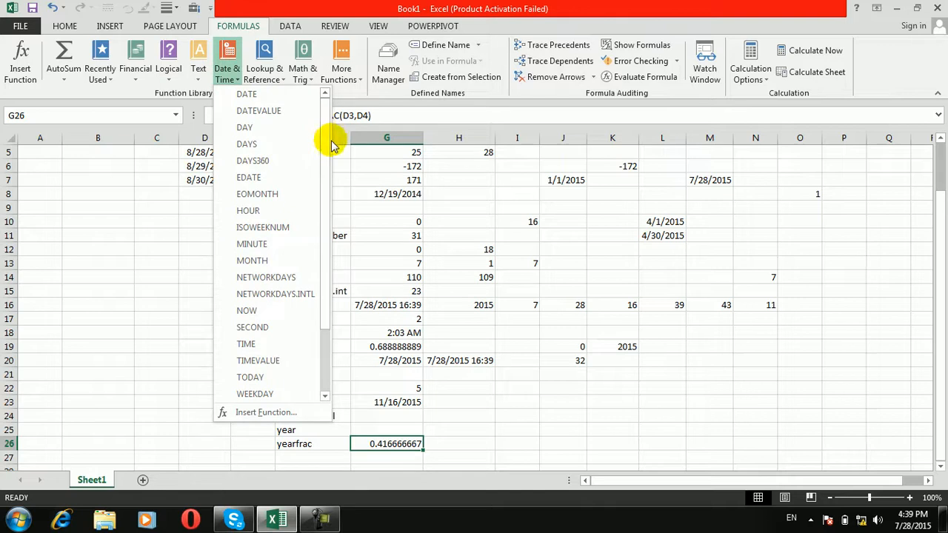
left_click_drag(323, 219, 326, 313)
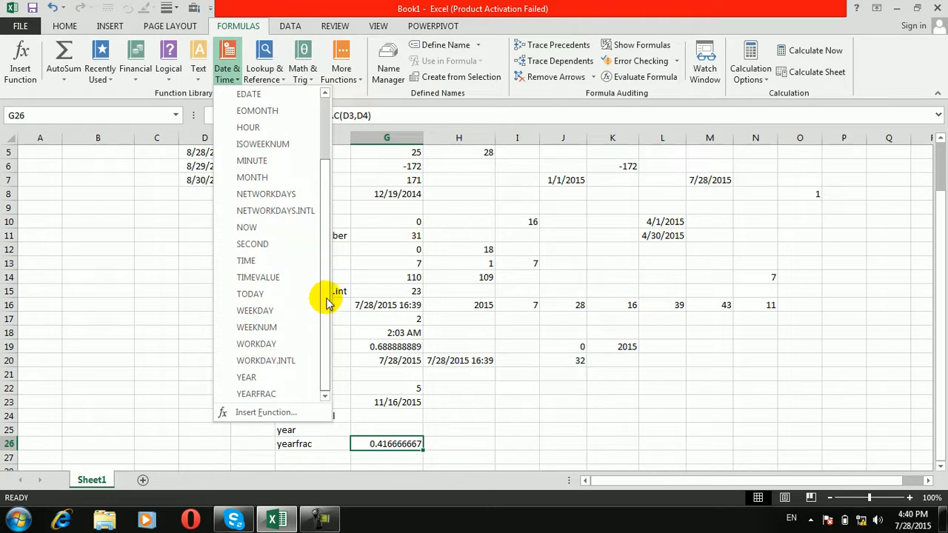
left_click_drag(328, 286, 325, 231)
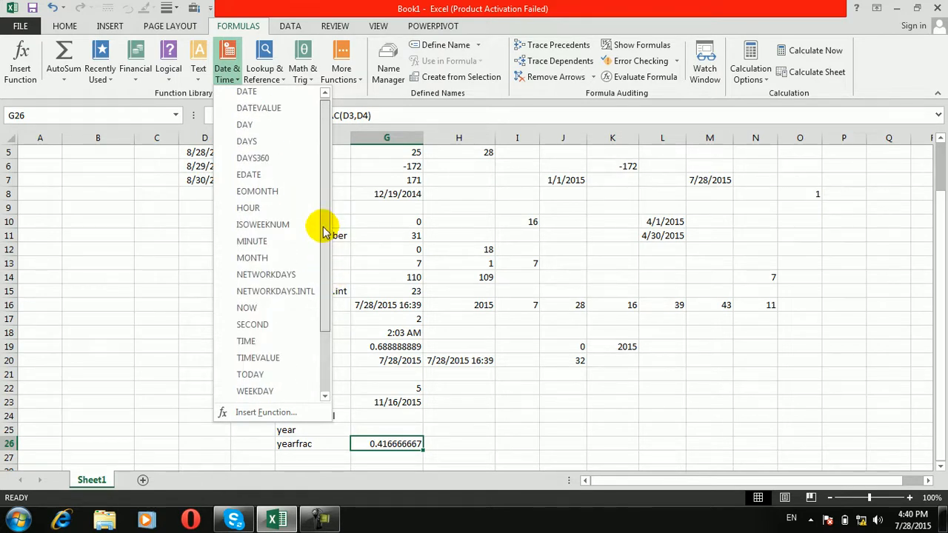
left_click_drag(324, 231, 336, 277)
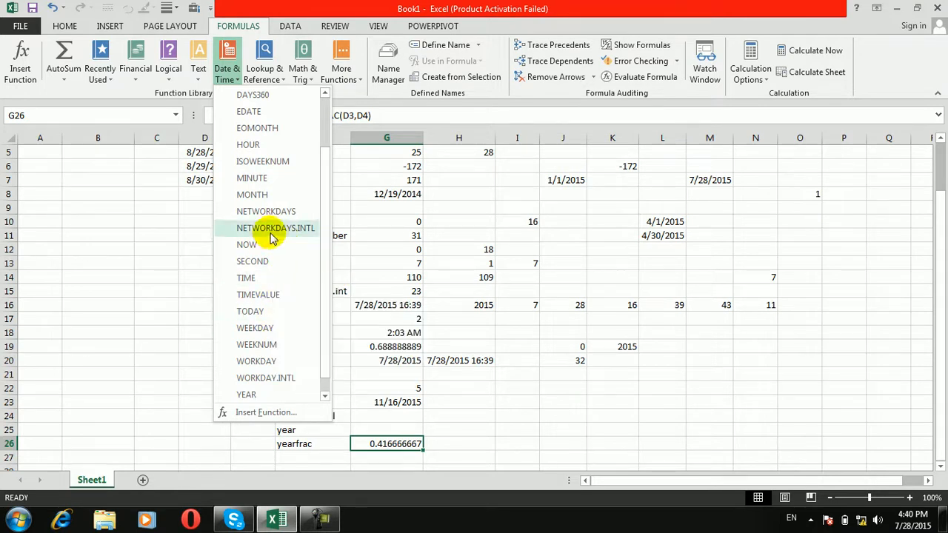
key("Escape")
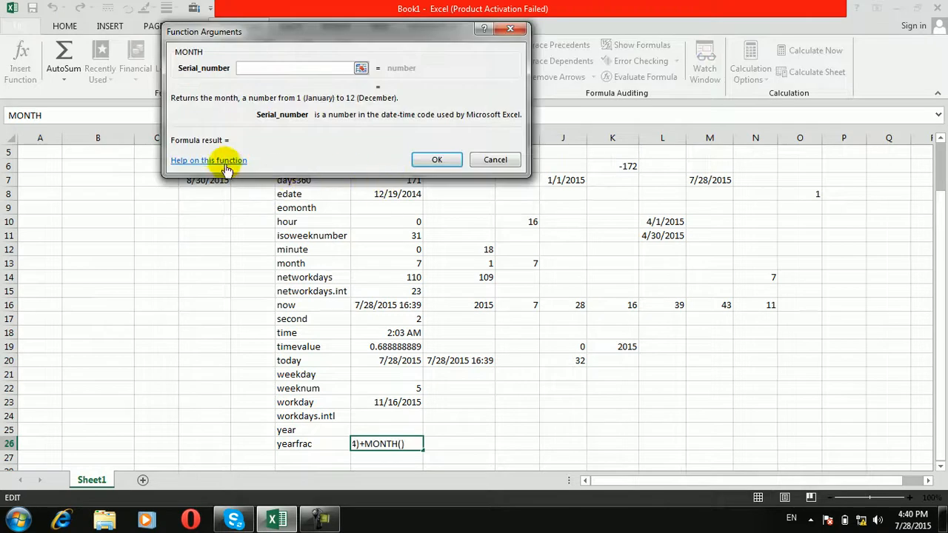
left_click(245, 160)
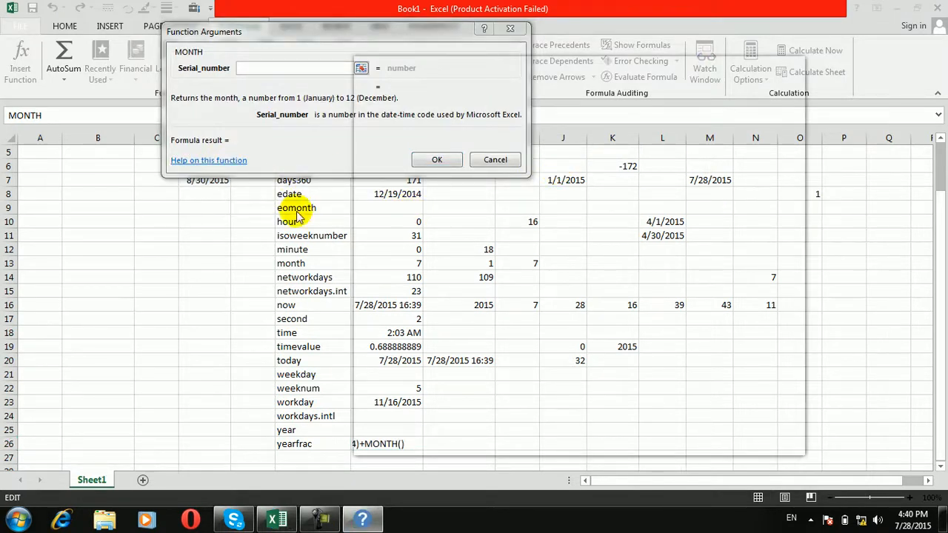
left_click(494, 159)
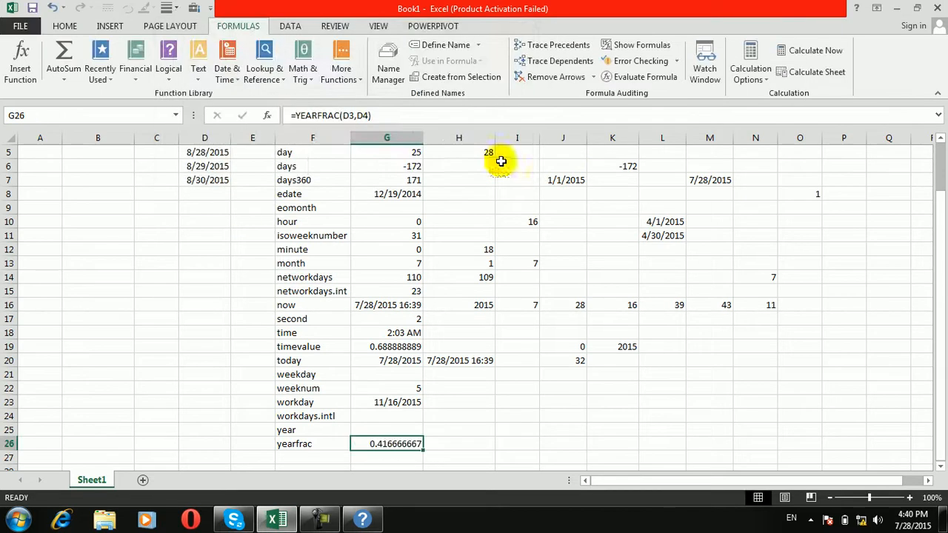
left_click(340, 277)
left_click(120, 375)
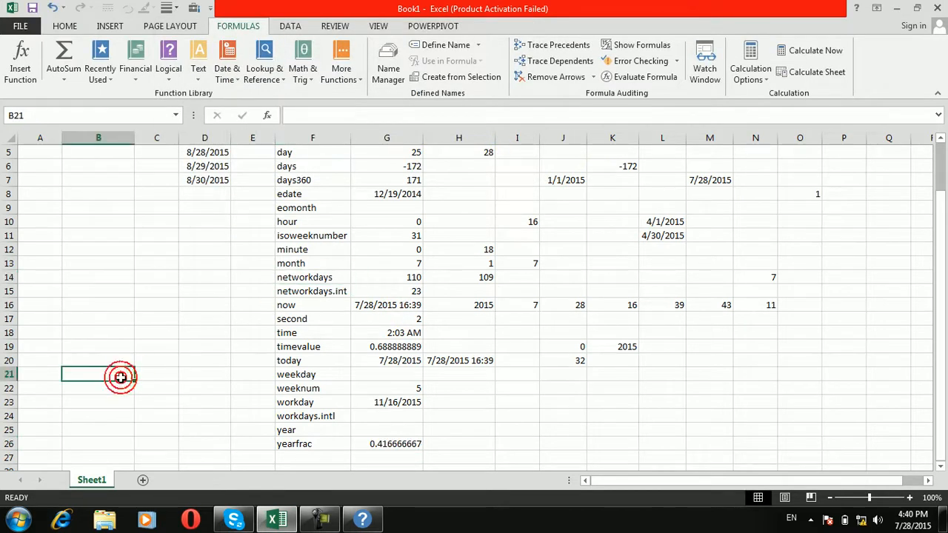
left_click(437, 457)
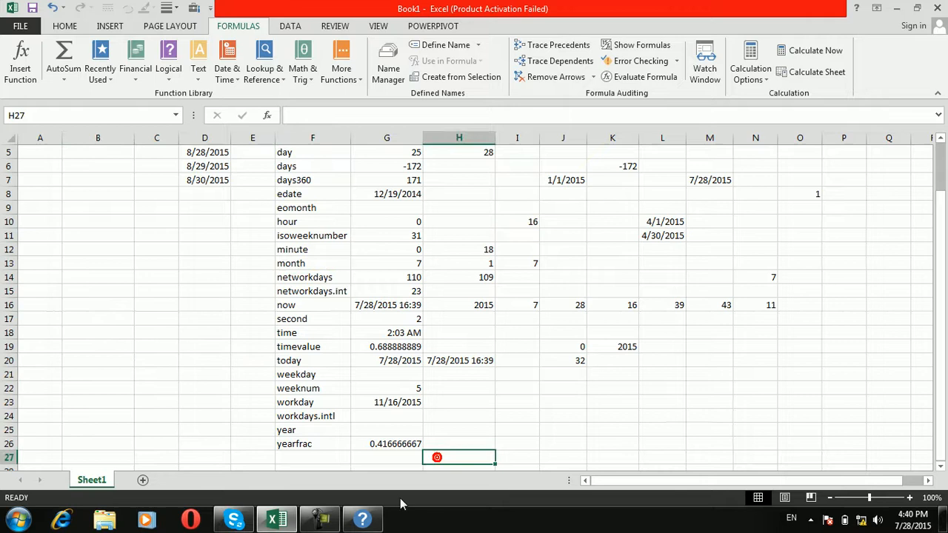
right_click(392, 194)
key("Escape")
left_click(204, 181)
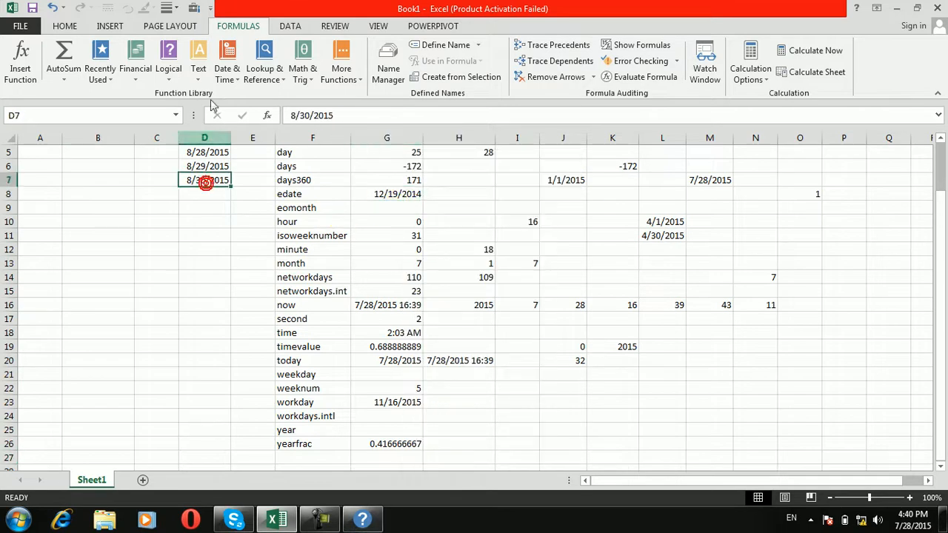
left_click(226, 70)
left_click(271, 71)
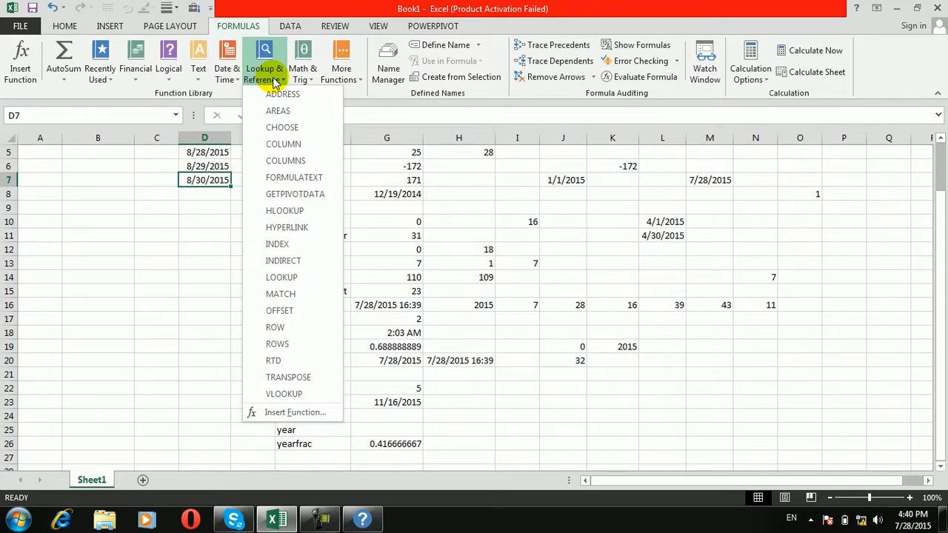
left_click(226, 71)
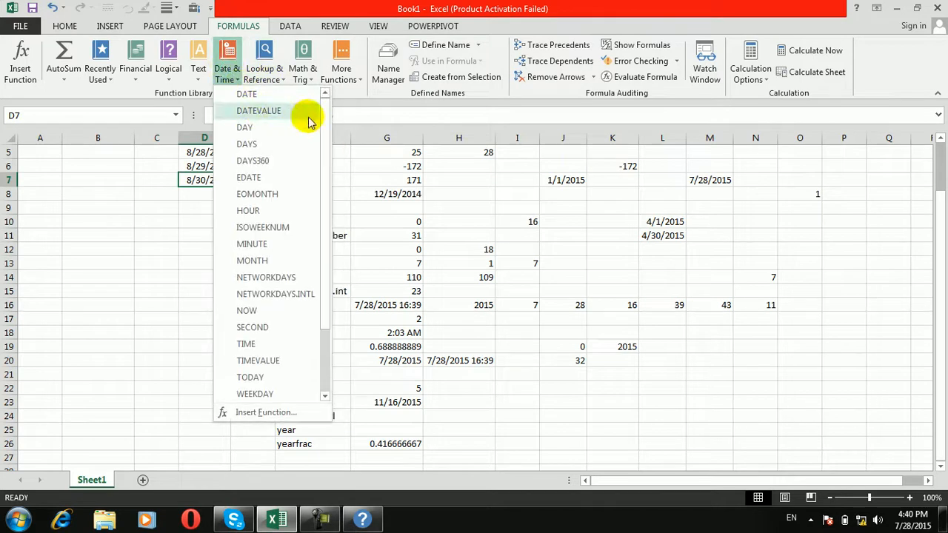
scroll(296, 222, "down", 3)
Close the Book1 workbook and return to the desktop.
left_click(937, 8)
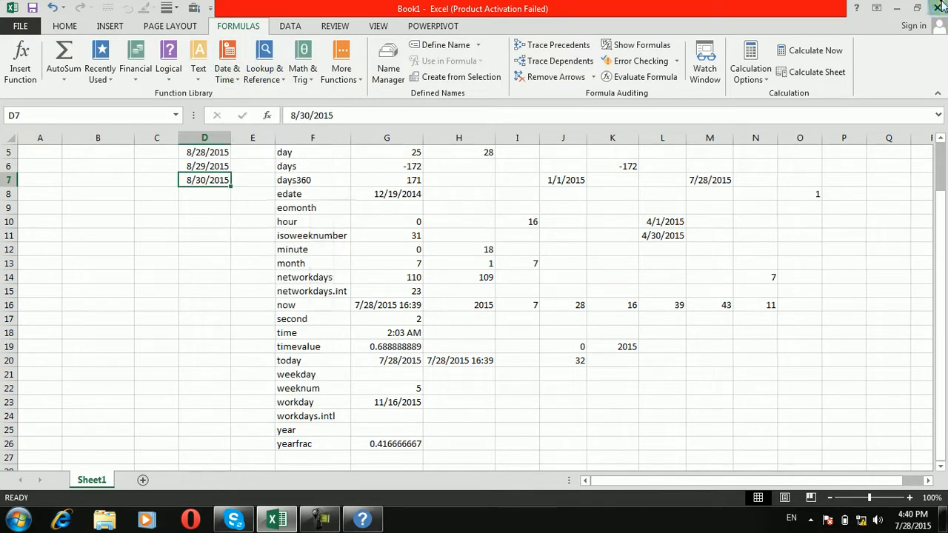
left_click(473, 289)
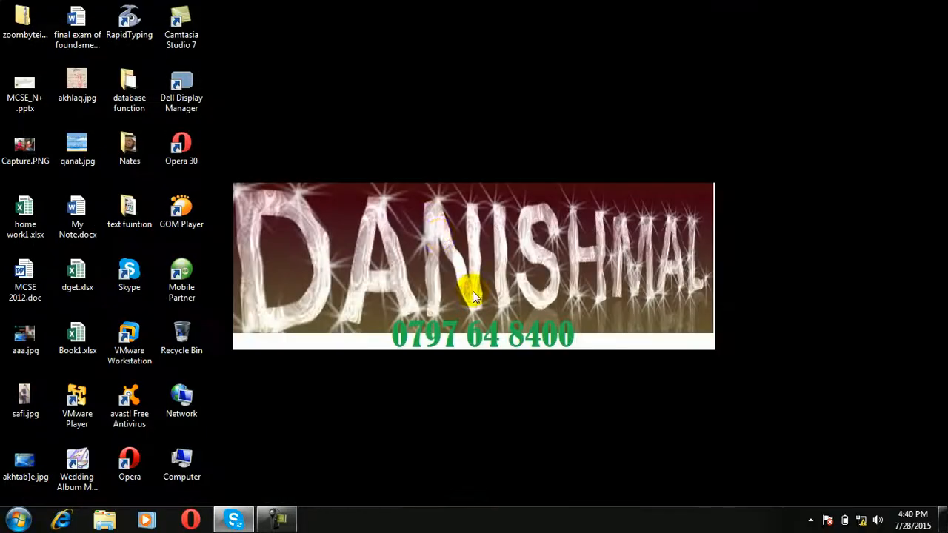
left_click(277, 519)
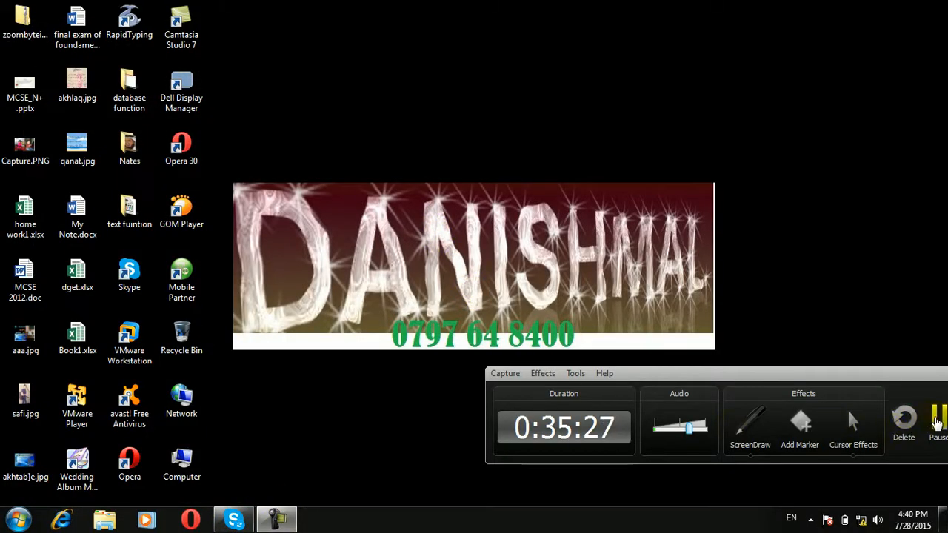
left_click_drag(874, 377, 738, 378)
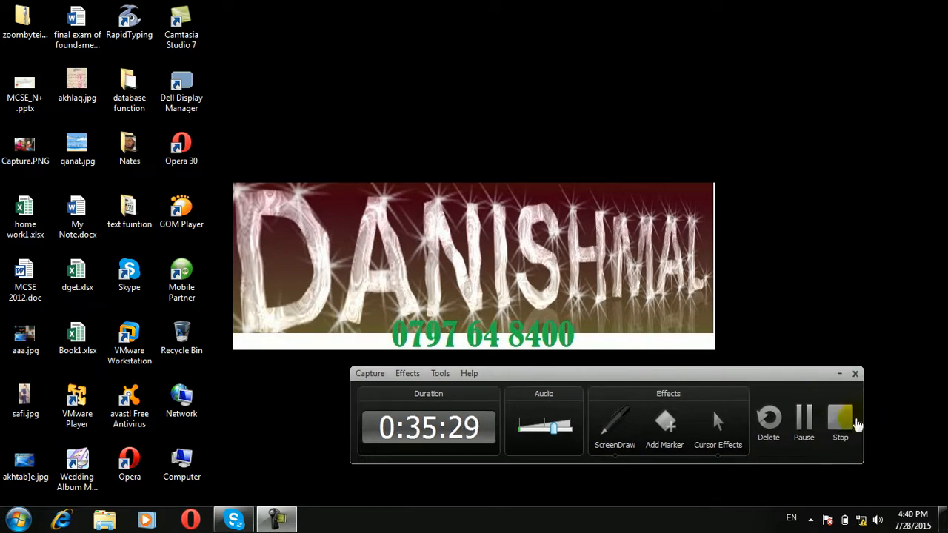